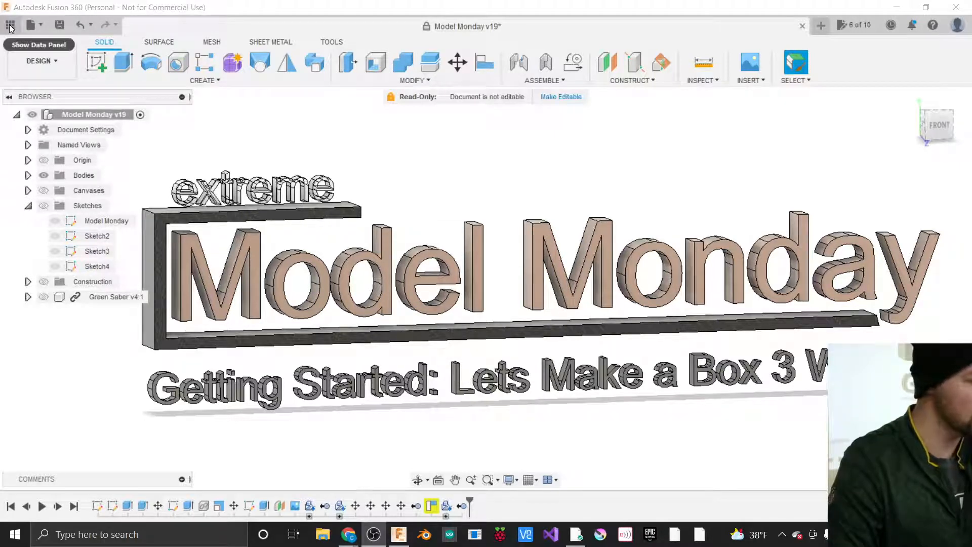
Show the project files in the data panel and hide them again.
click(10, 25)
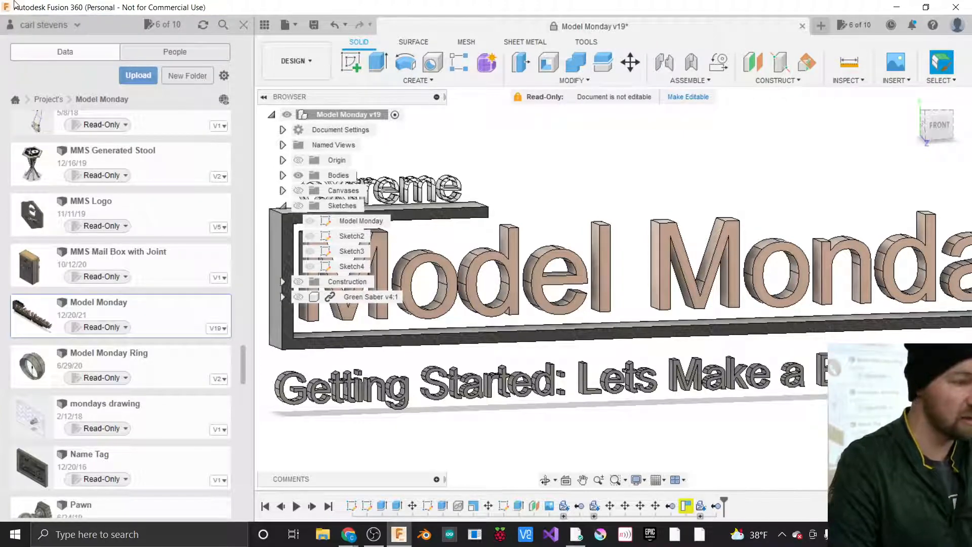
click(244, 24)
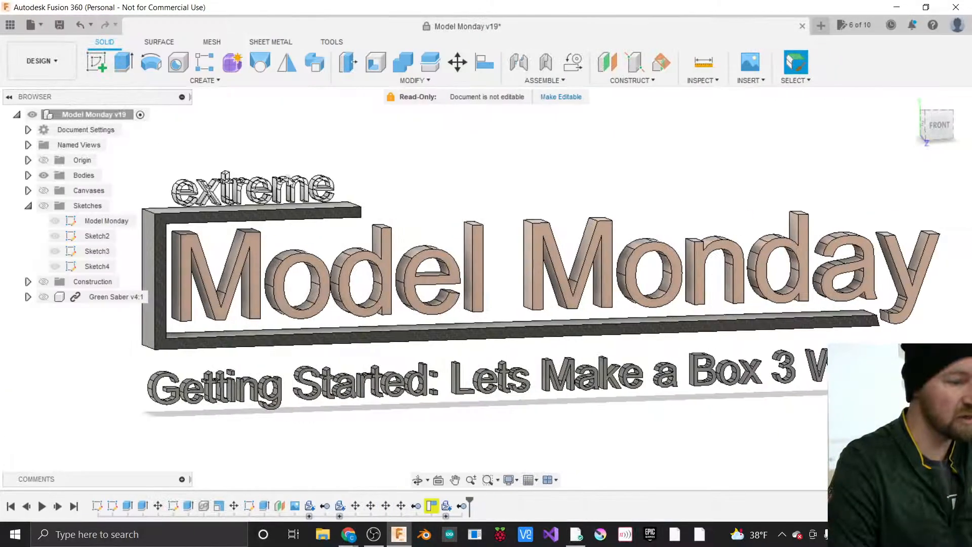
scroll(324, 437, down, 2)
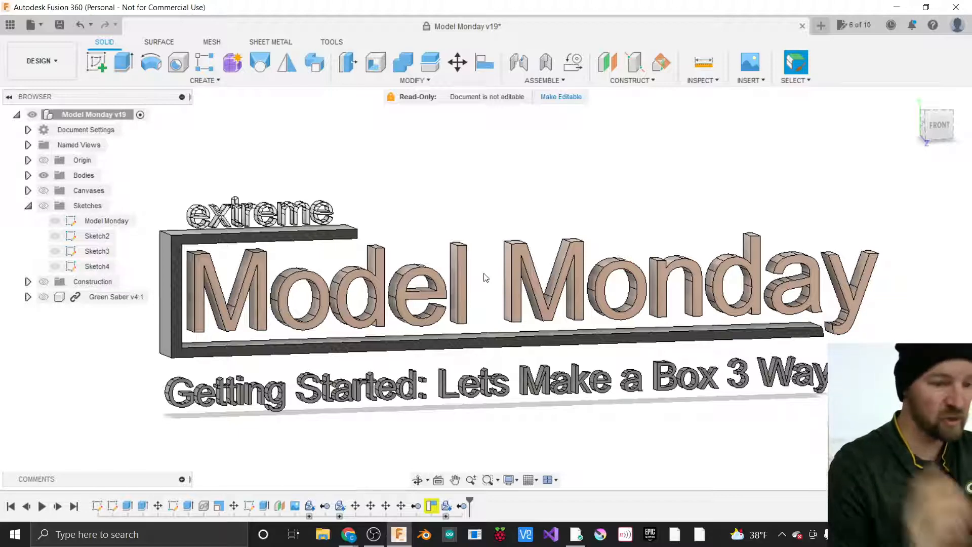
Create a new empty design and look over the available solid creation commands.
click(821, 25)
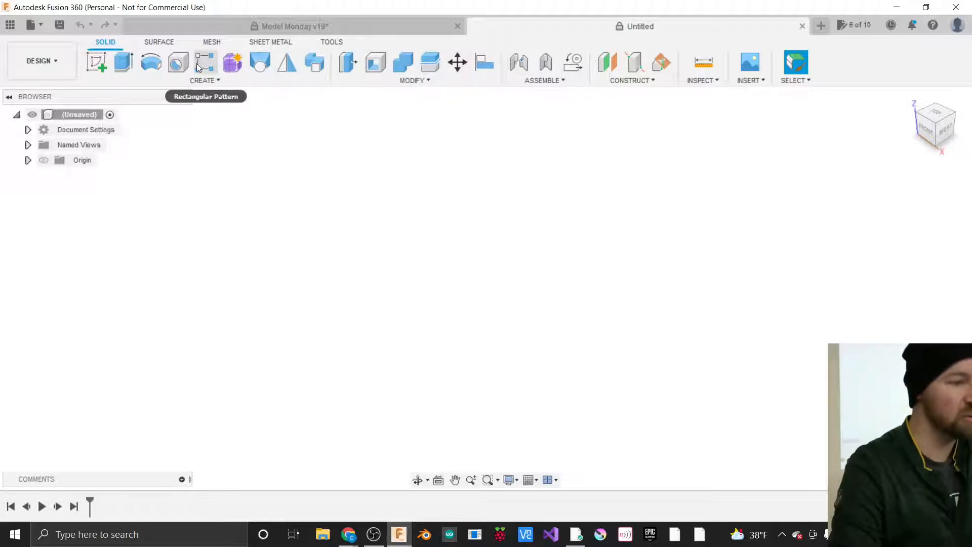
click(202, 80)
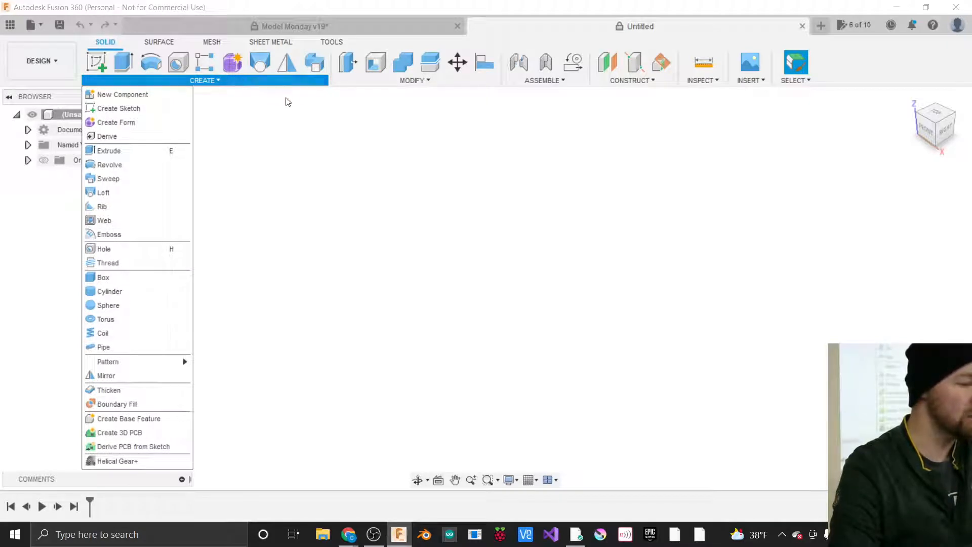
click(304, 110)
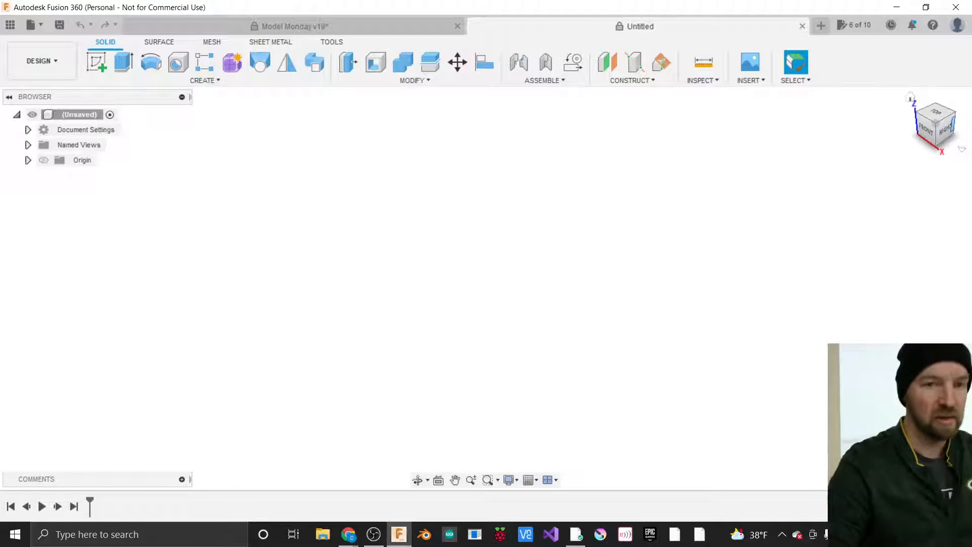
Set the empty design to the front view and rotate it toward the front-right edge with the ViewCube.
click(927, 135)
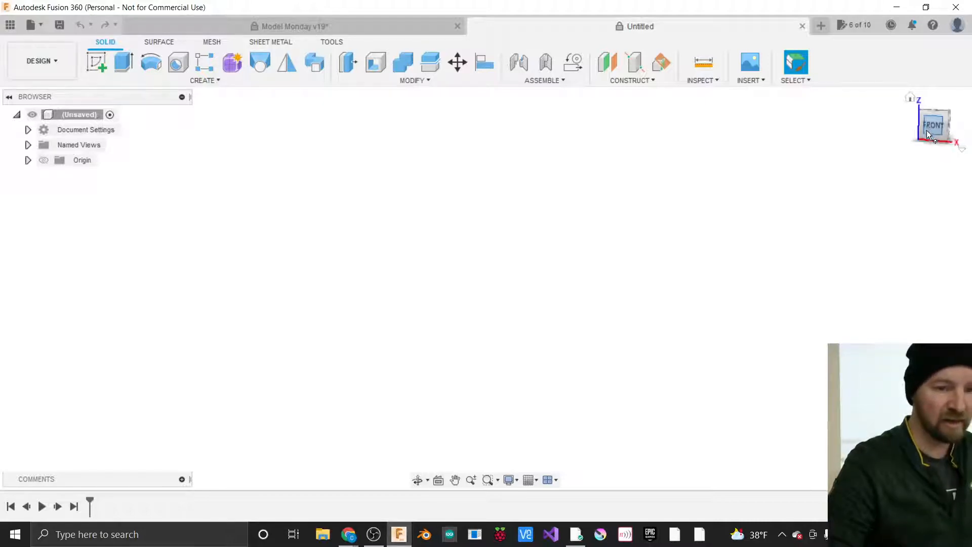
drag(943, 125, 923, 127)
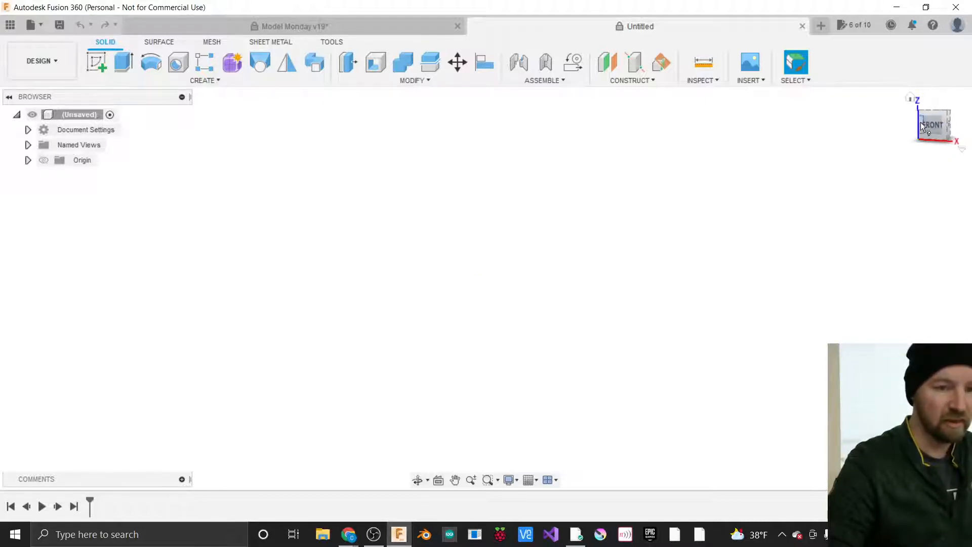
click(943, 122)
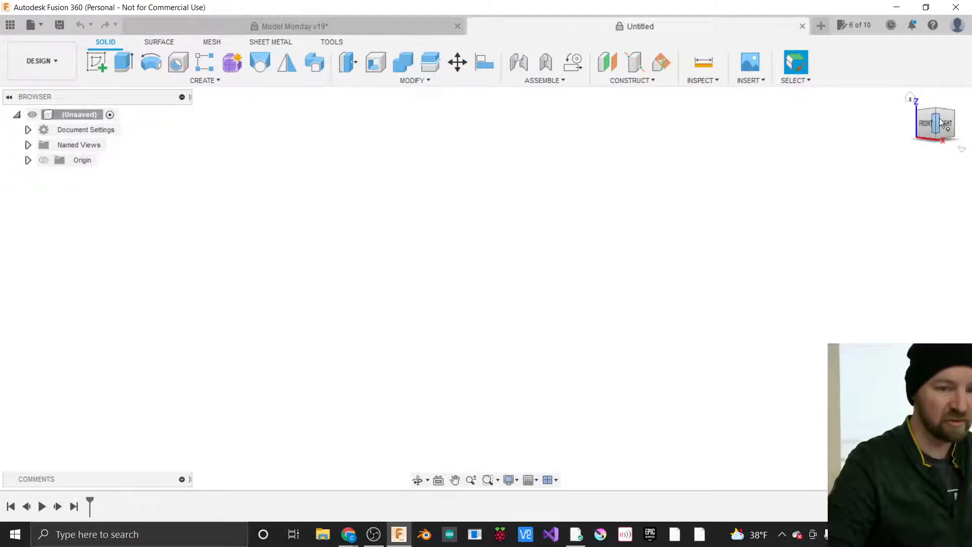
Switch to the Model Monday design and view the lettering from a corner, the top-front edge and the front.
click(282, 26)
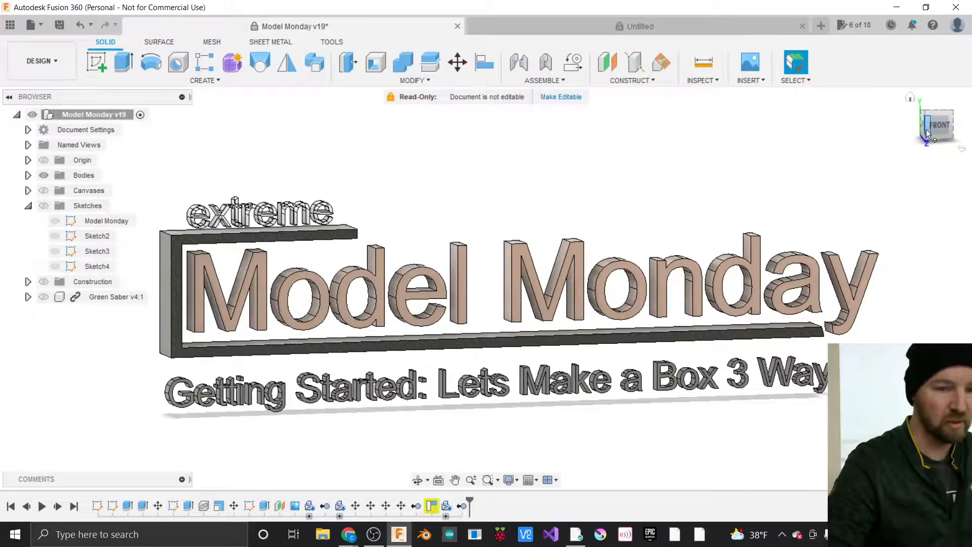
drag(932, 126, 932, 120)
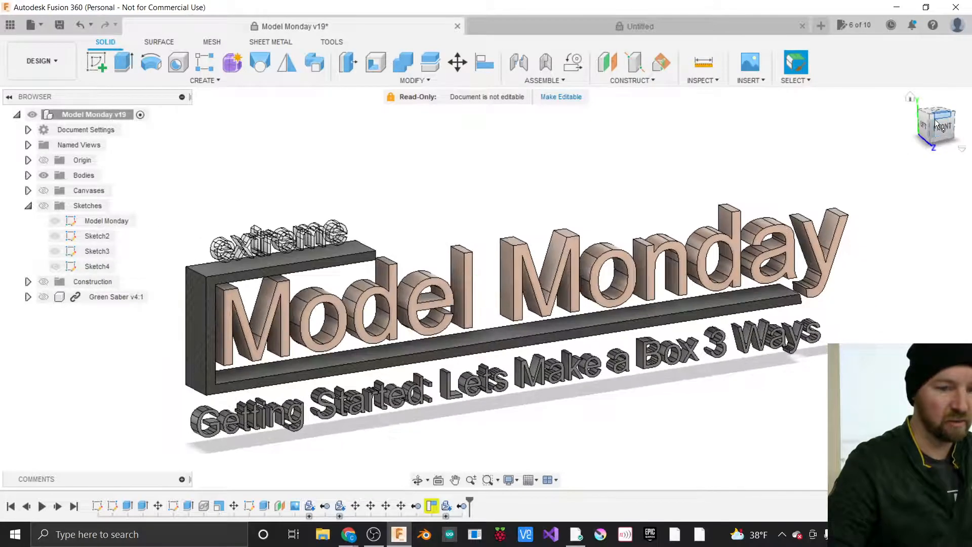
click(931, 119)
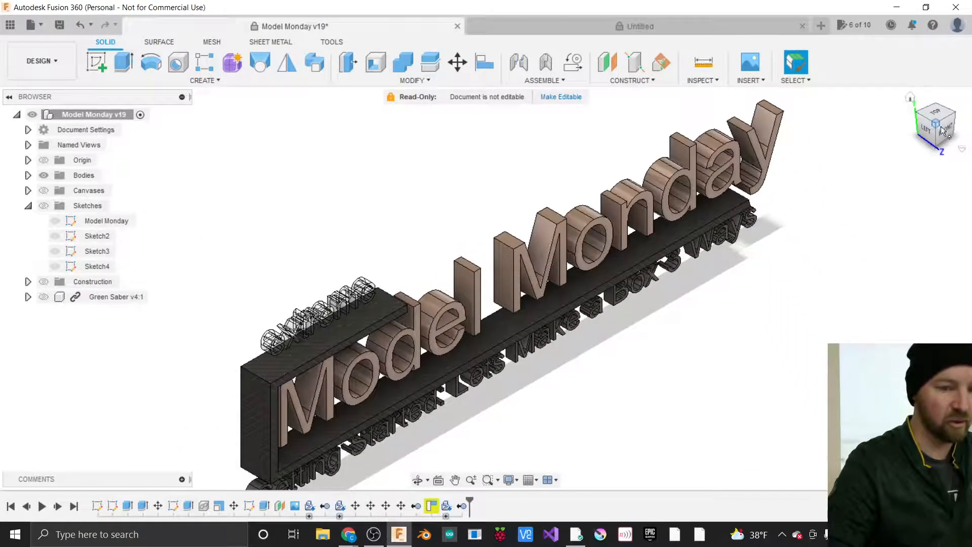
click(944, 133)
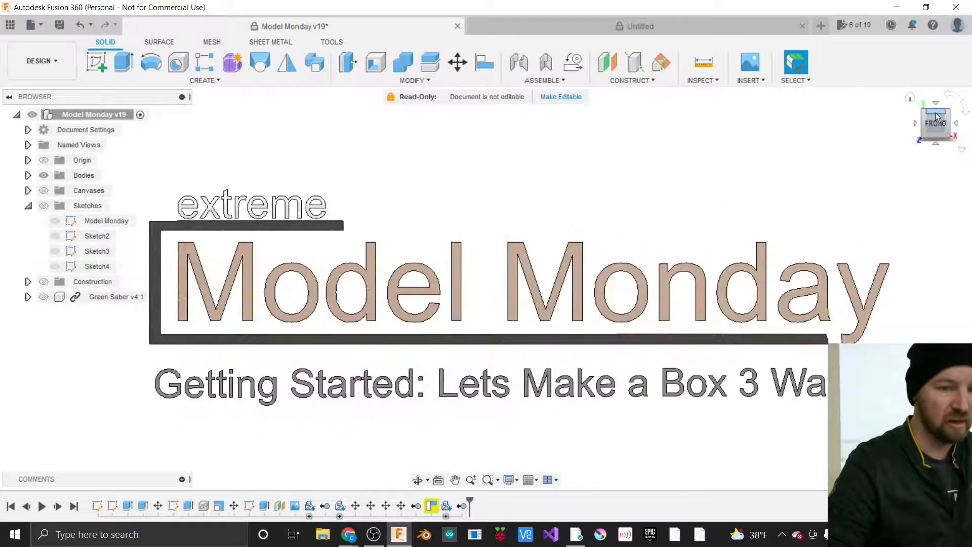
click(936, 117)
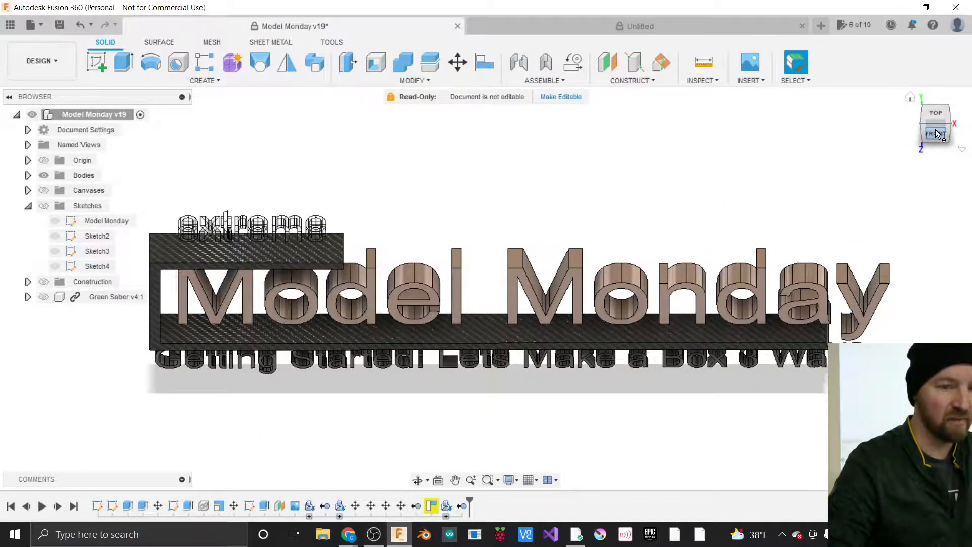
click(937, 133)
Rotate the front view by 180 degrees, then return to the home view and tilt the model slightly.
click(951, 97)
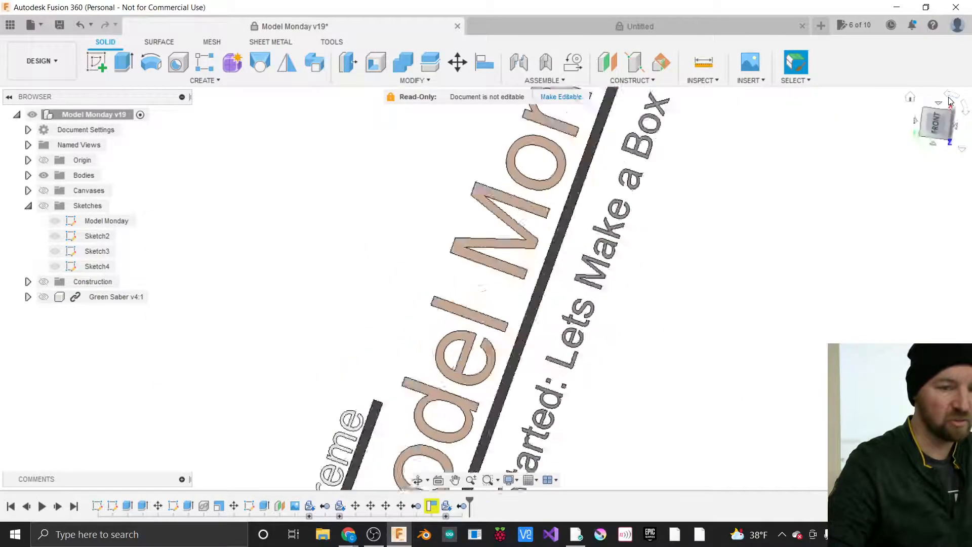
click(952, 99)
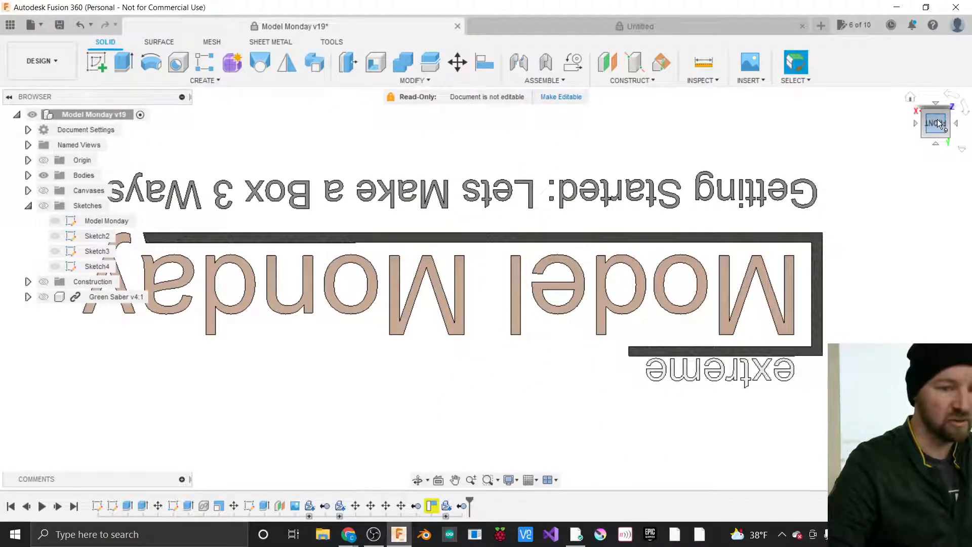
mouse_move(940, 124)
mouse_down()
mouse_move(906, 122)
mouse_move(906, 108)
mouse_move(939, 125)
mouse_move(909, 114)
mouse_move(919, 106)
mouse_move(937, 123)
mouse_move(910, 139)
mouse_up()
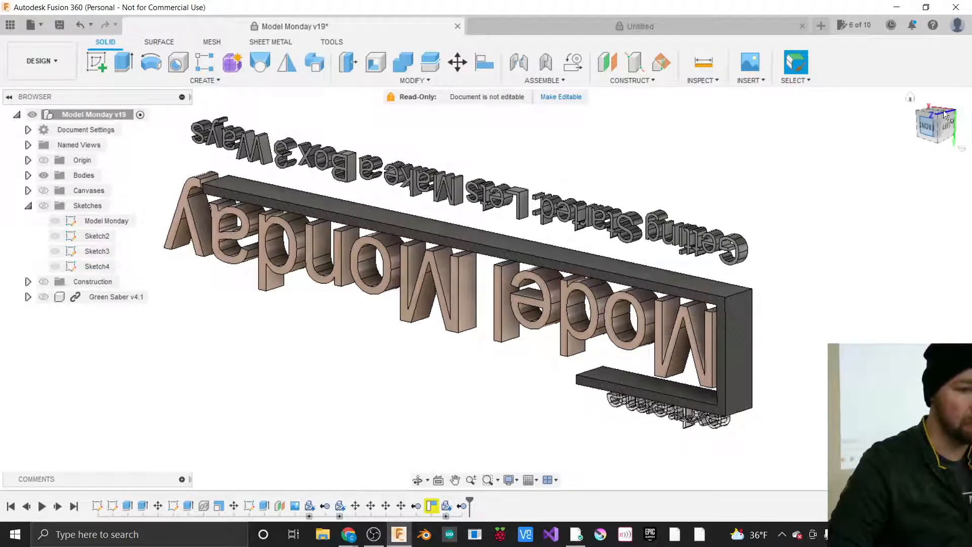
click(910, 98)
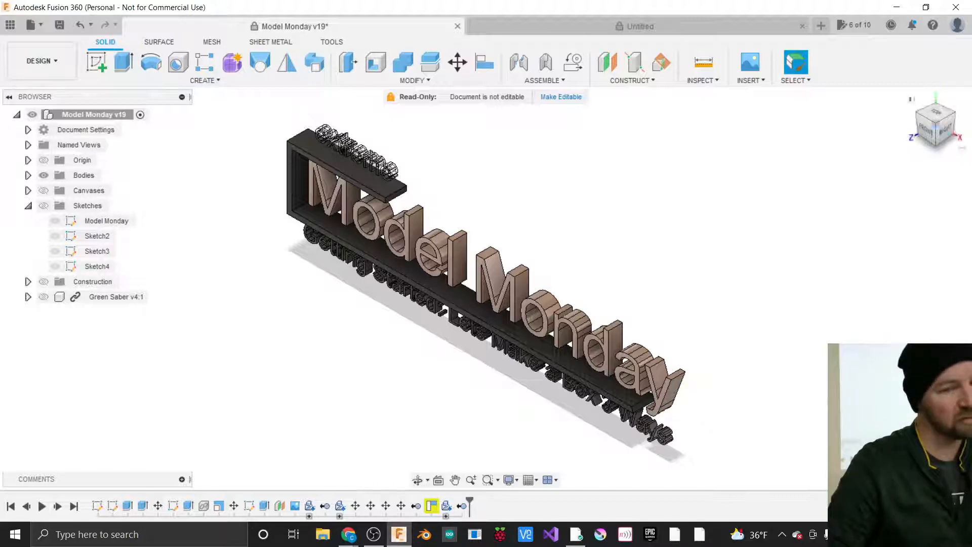
drag(932, 129, 948, 120)
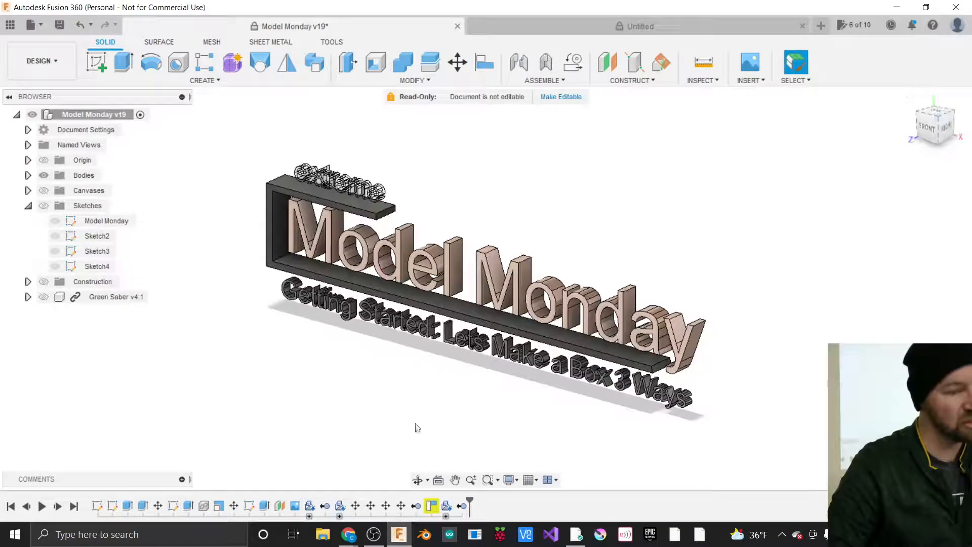
Examine the lettering from several angles with the Orbit tool.
click(417, 480)
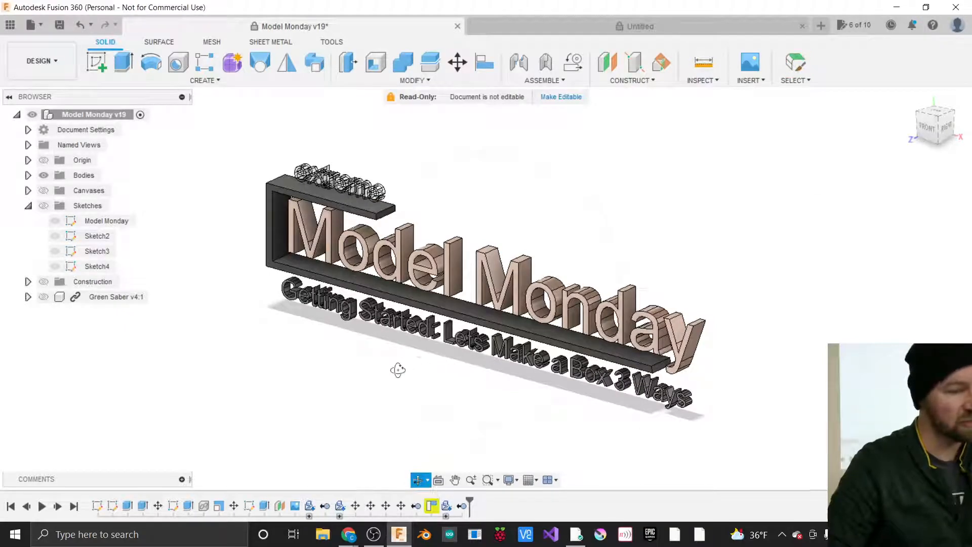
drag(532, 377, 600, 363)
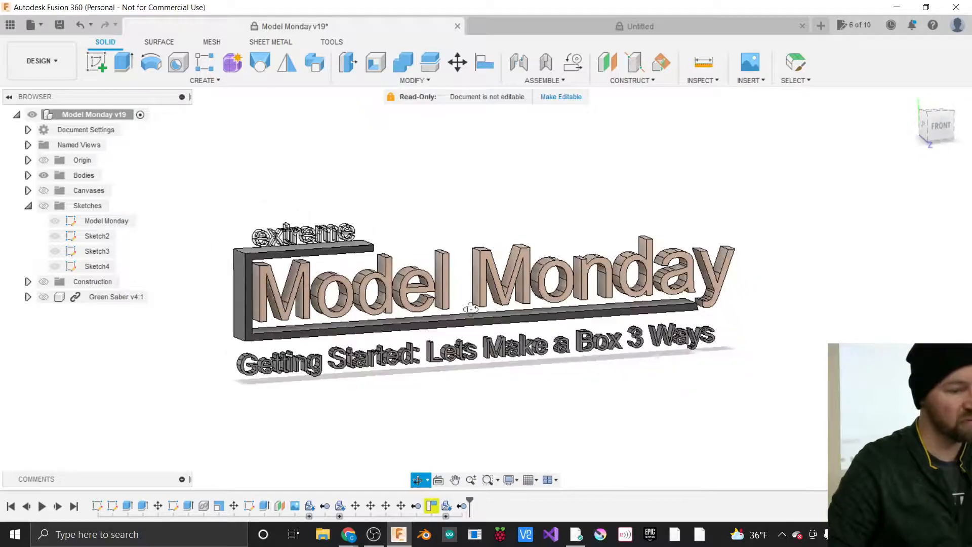
mouse_move(470, 308)
mouse_down()
mouse_move(468, 317)
mouse_move(454, 298)
mouse_move(403, 276)
mouse_move(460, 294)
mouse_up()
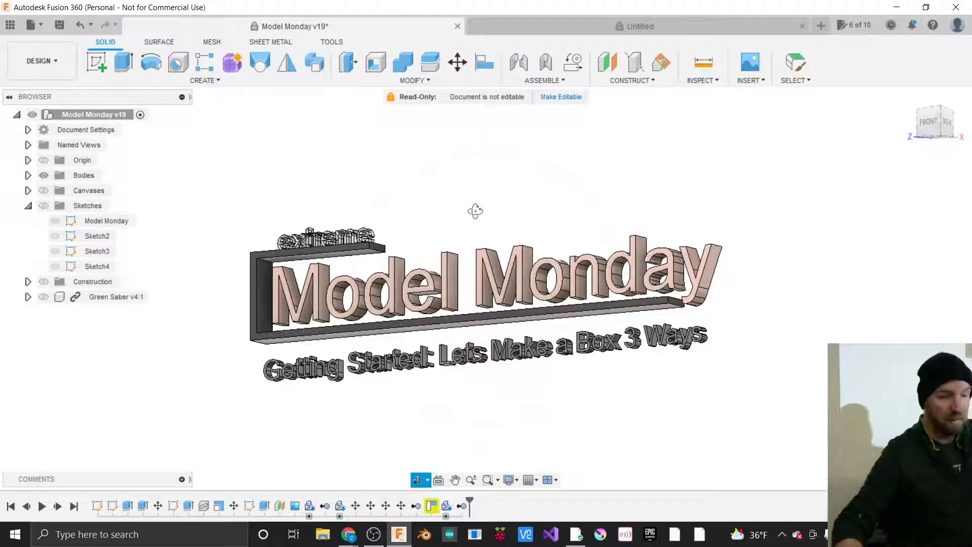
Move the model slightly up with the Pan tool and enlarge it with the Zoom tool.
click(455, 481)
mouse_move(509, 336)
mouse_down()
mouse_move(455, 329)
mouse_move(644, 317)
mouse_move(370, 319)
mouse_move(516, 336)
mouse_move(473, 354)
mouse_move(490, 303)
mouse_move(507, 317)
mouse_up()
click(471, 480)
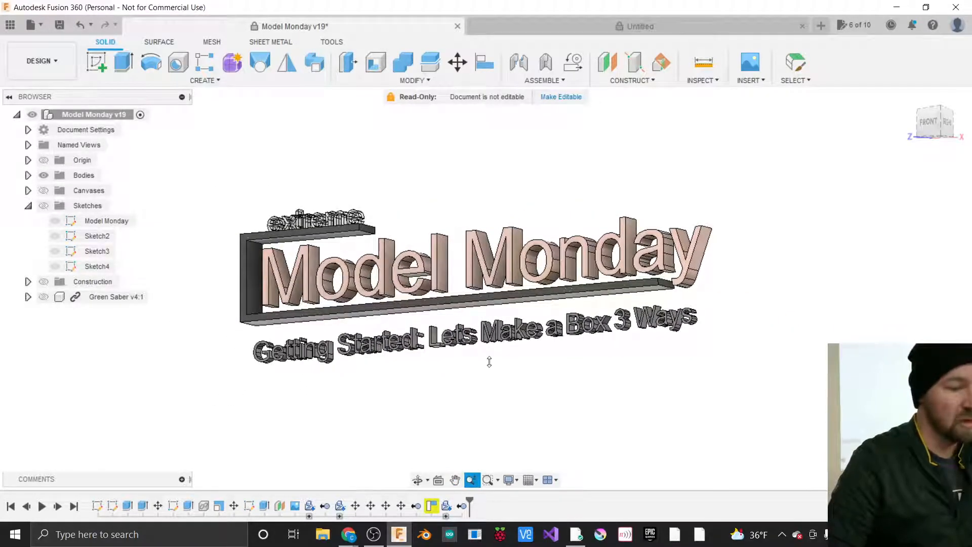
drag(485, 383, 488, 409)
key(Escape)
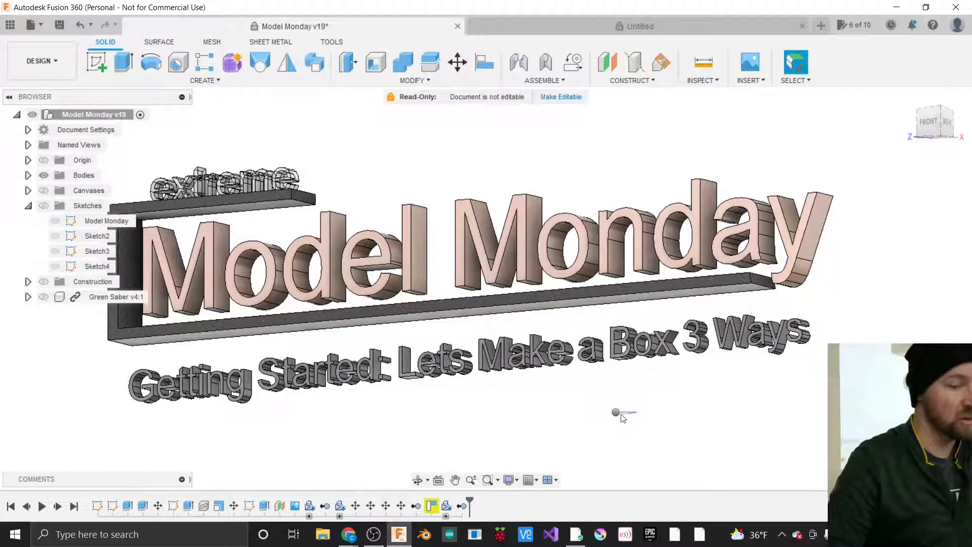
Examine the middle of the Model Monday sign up close, then bring the wider view back.
right_click(616, 412)
click(458, 410)
middle_drag(461, 409, 488, 409)
scroll(432, 322, down, 3)
scroll(432, 322, up, 5)
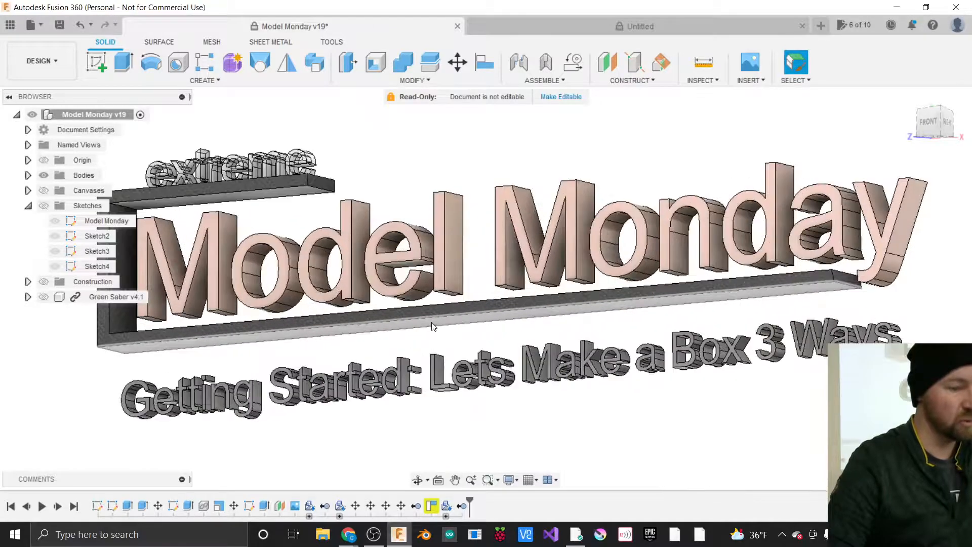
scroll(431, 322, up, 4)
scroll(431, 322, down, 3)
scroll(431, 322, up, 2)
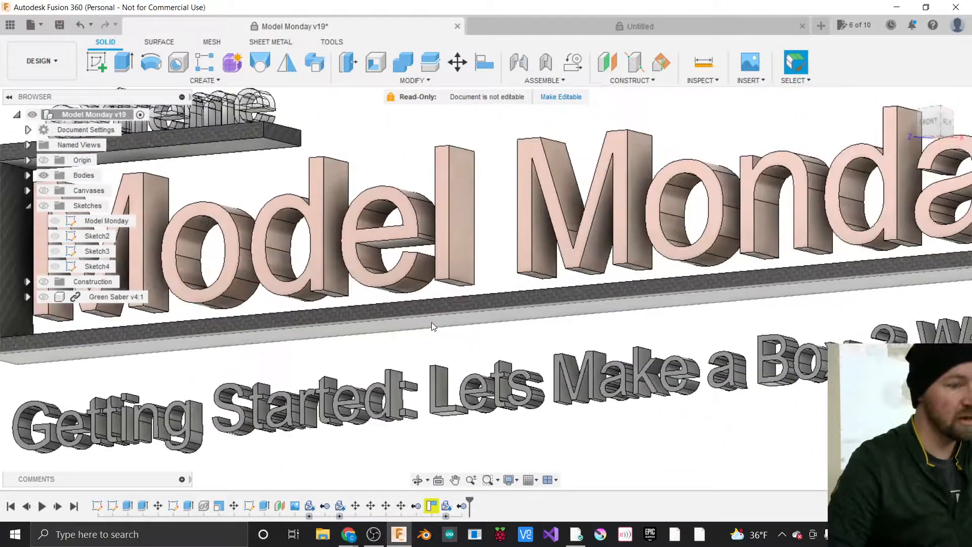
scroll(431, 322, down, 5)
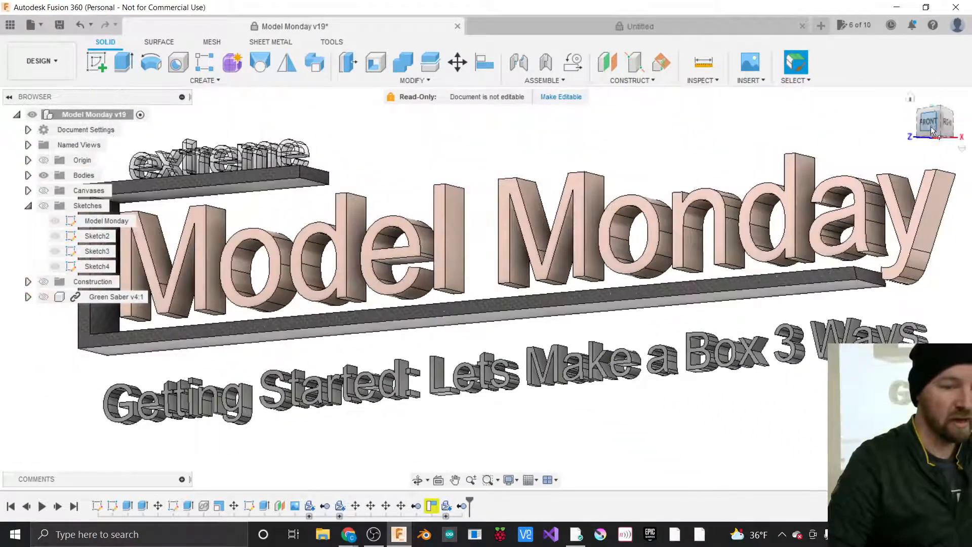
Orbit the sign to its front-left side and examine the word "Getting" up close.
mouse_move(933, 132)
mouse_down()
mouse_move(932, 148)
mouse_move(910, 126)
mouse_move(923, 154)
mouse_move(933, 143)
mouse_move(962, 151)
mouse_up()
scroll(819, 355, down, 3)
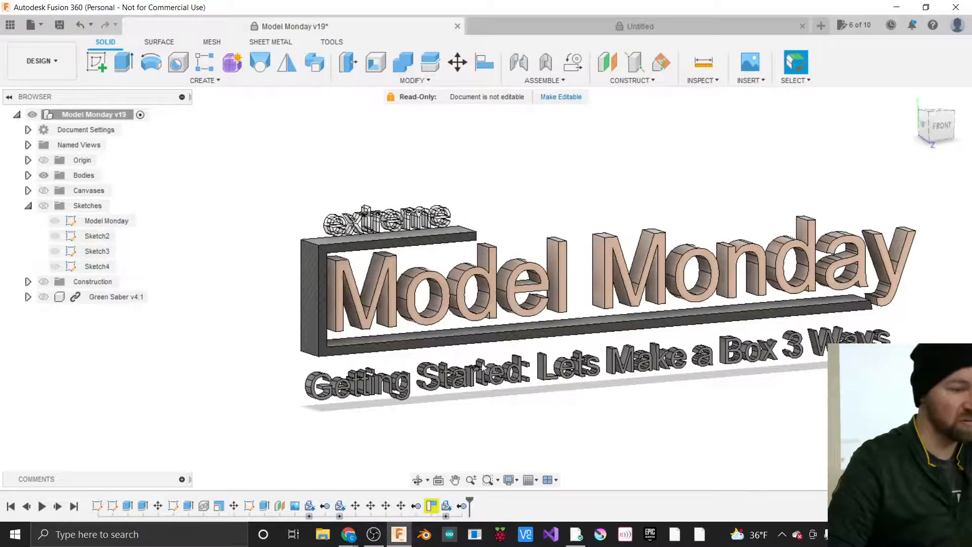
scroll(483, 367, up, 10)
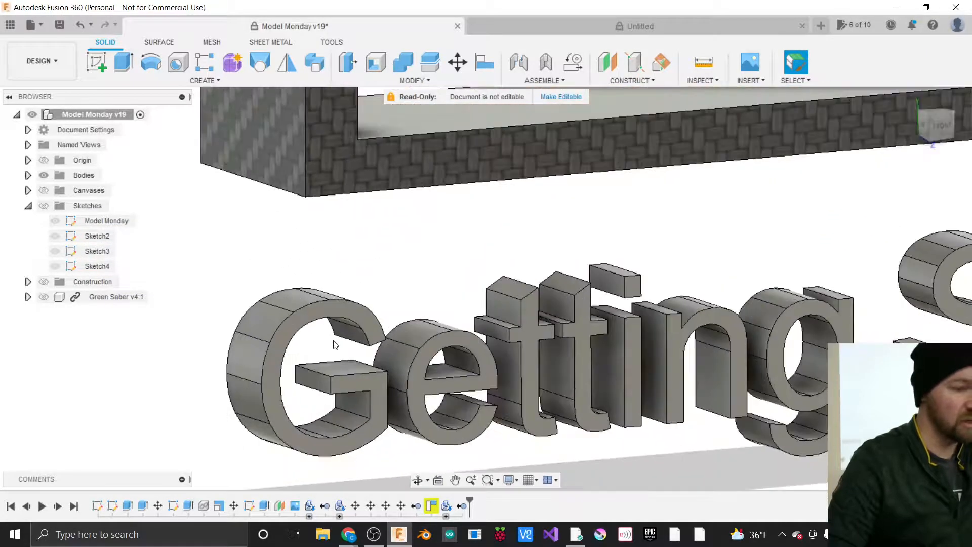
scroll(278, 309, down, 5)
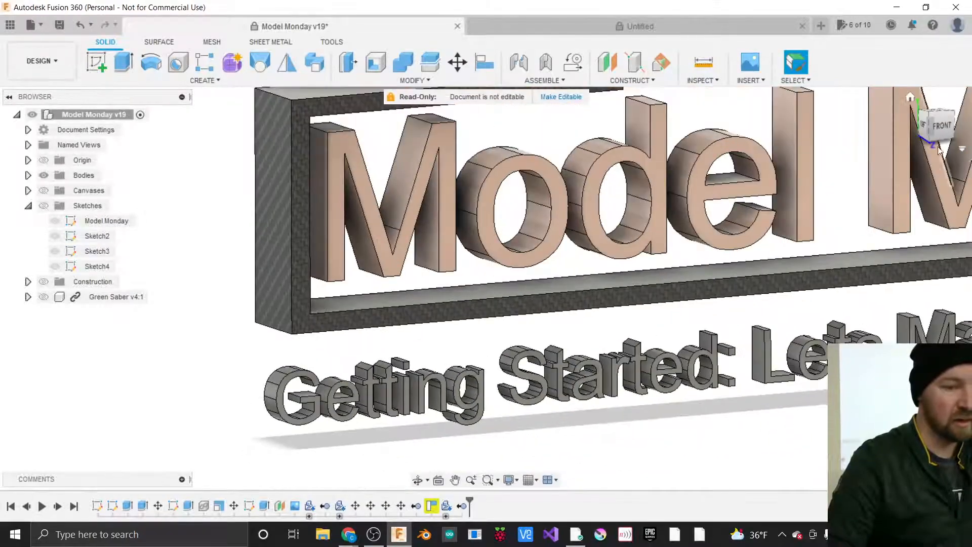
Orbit the sign to its front-right side and examine the words "Box 3 Ways" up close.
drag(945, 128, 886, 131)
scroll(336, 293, down, 3)
scroll(771, 456, up, 3)
scroll(773, 456, up, 5)
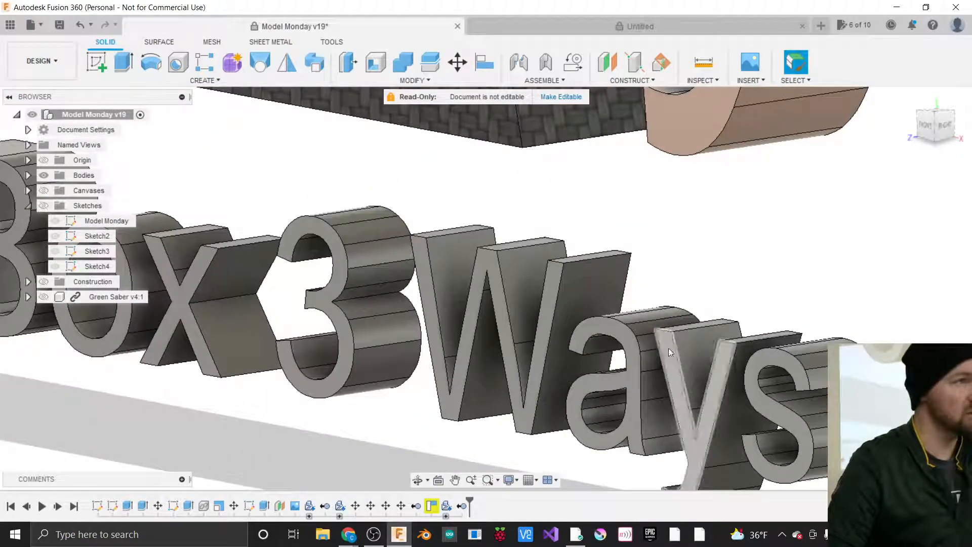
Zoom back out from the word "Ways" and orbit the sign toward its front.
scroll(783, 418, down, 4)
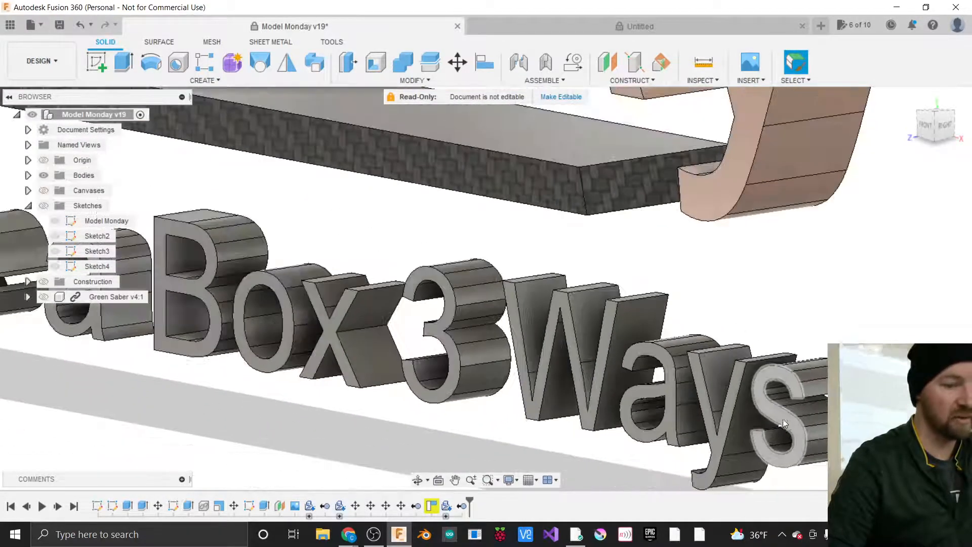
scroll(798, 420, down, 2)
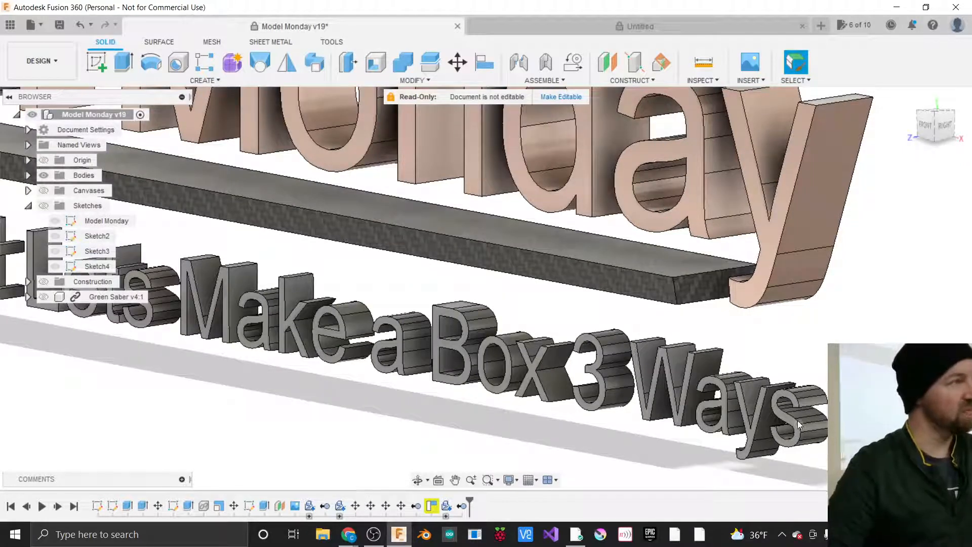
scroll(897, 259, down, 3)
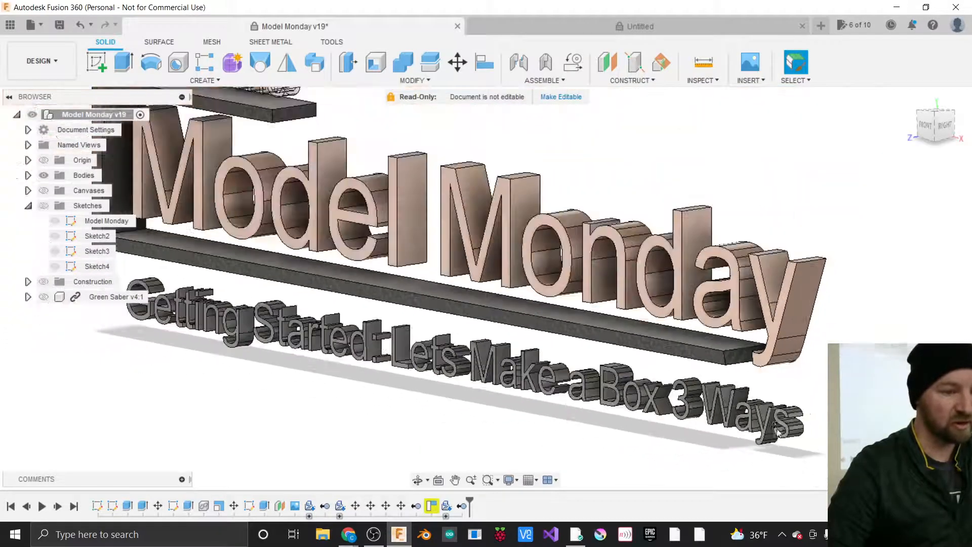
shift+middle_drag(897, 259, 939, 279)
shift+middle_drag(696, 202, 742, 191)
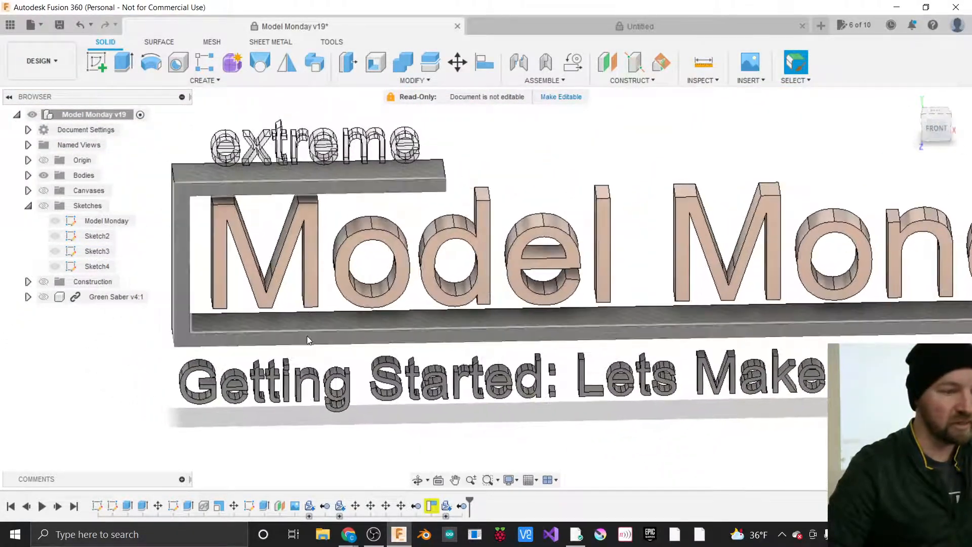
Switch to the Untitled design and demonstrate collapsing and expanding its root component in the browser tree, leaving it expanded.
click(590, 30)
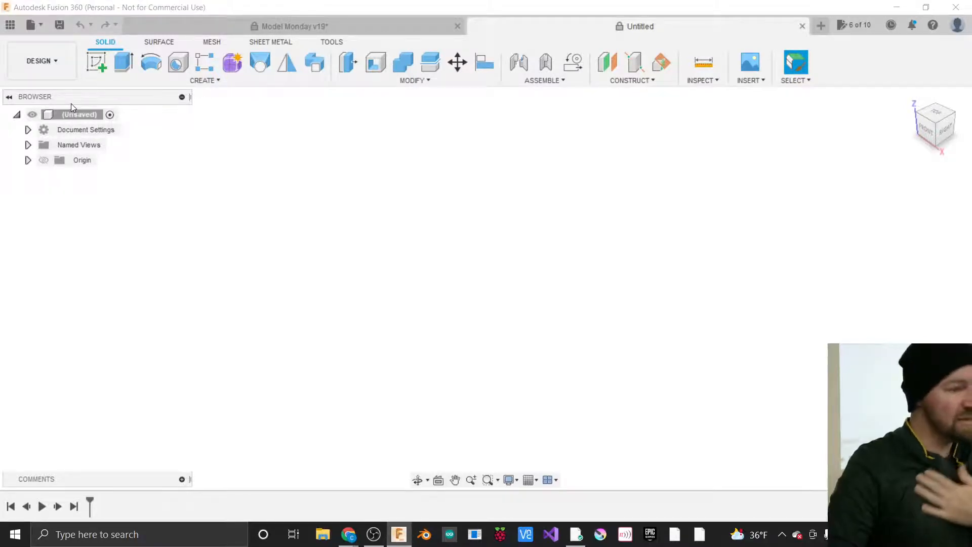
click(17, 115)
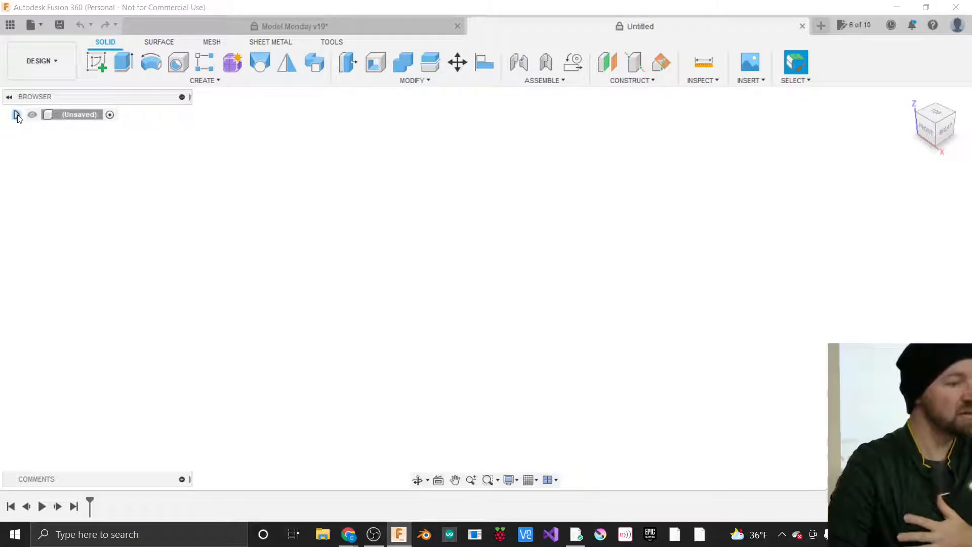
click(17, 115)
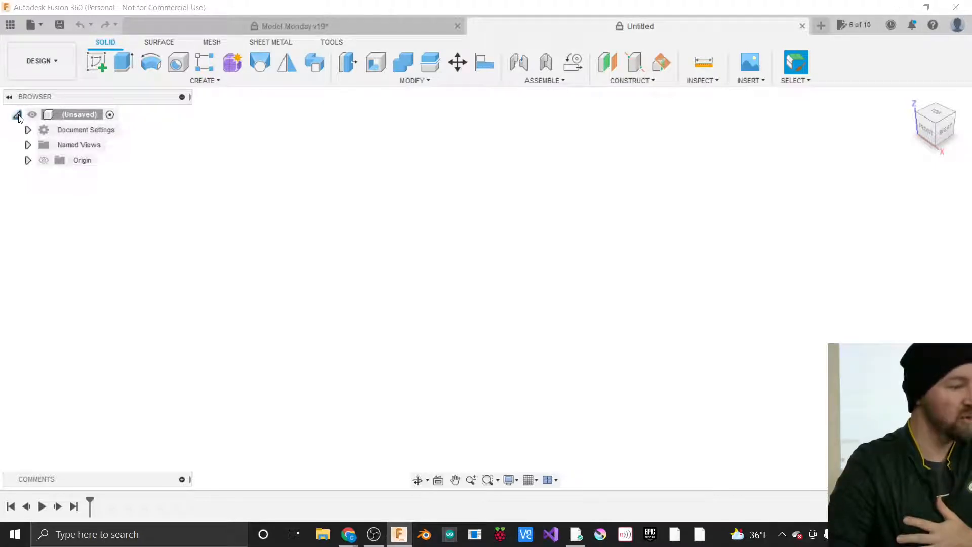
click(17, 116)
click(18, 115)
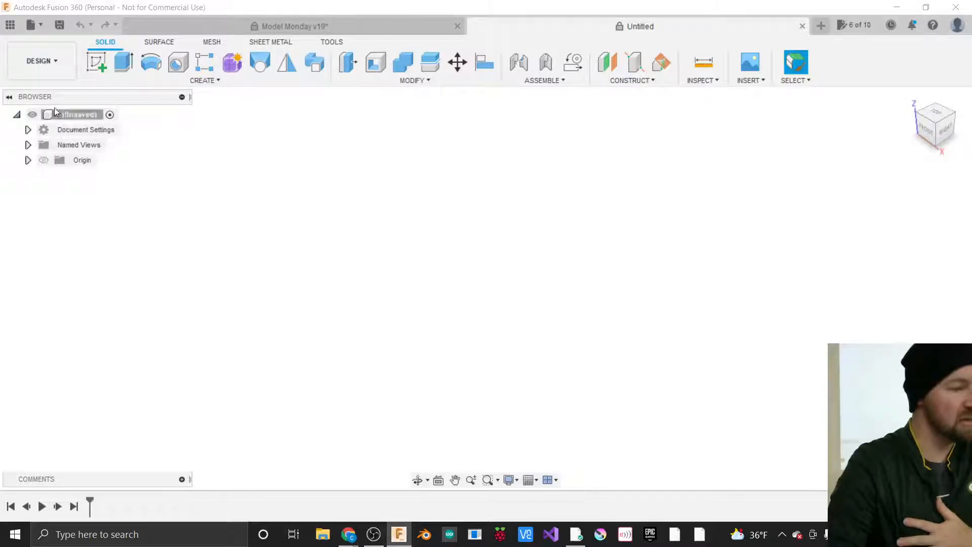
click(18, 115)
click(17, 115)
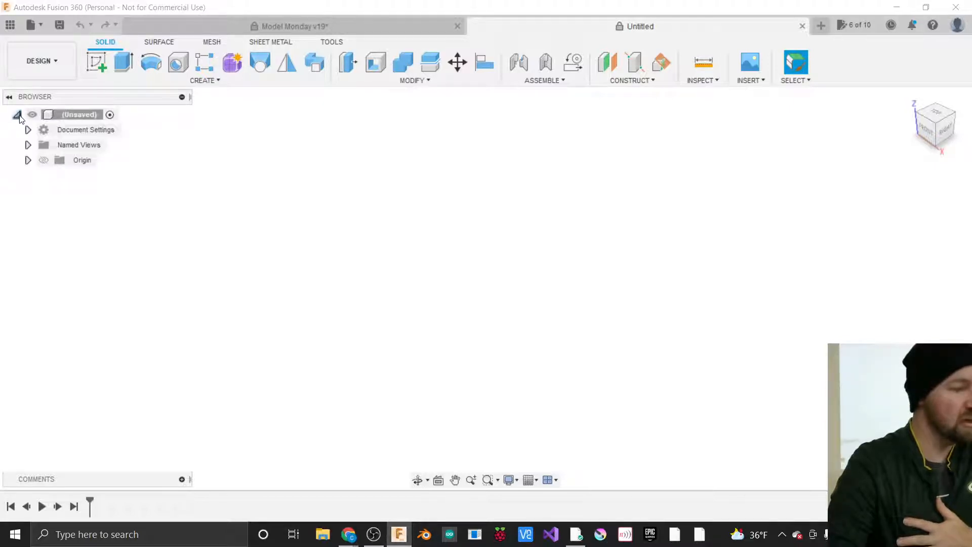
Examine the available unit types in the document settings, keep Inch selected, cancel the unit change and collapse the settings.
click(29, 129)
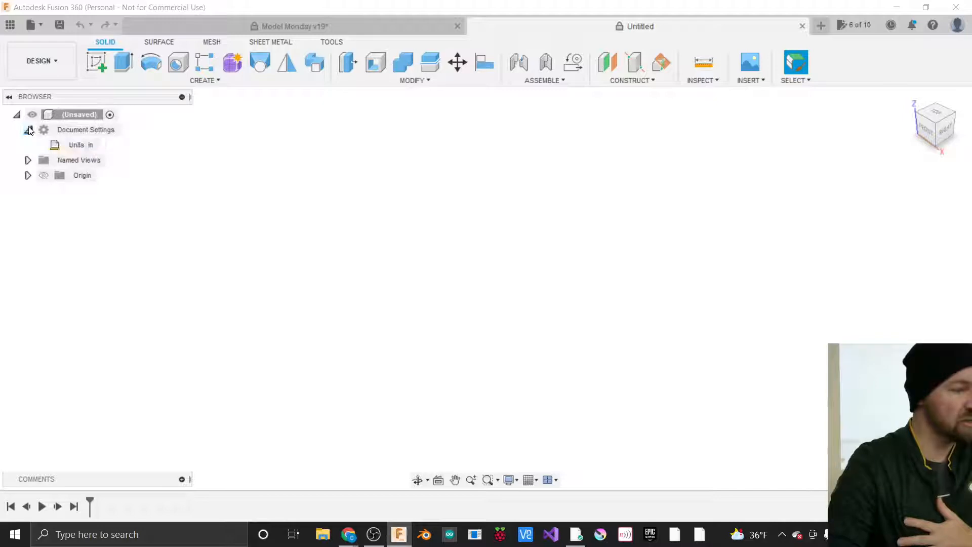
mouse_move(73, 143)
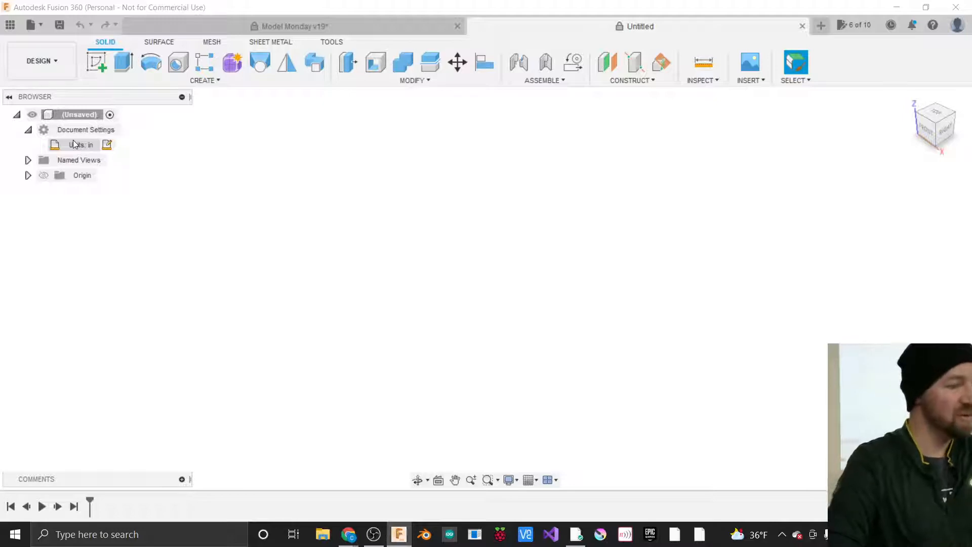
click(107, 145)
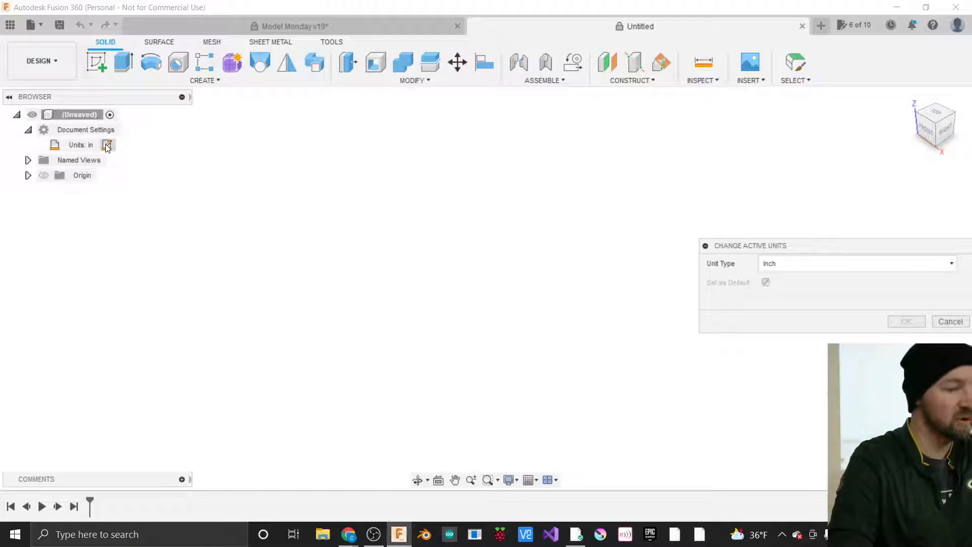
drag(759, 248, 623, 146)
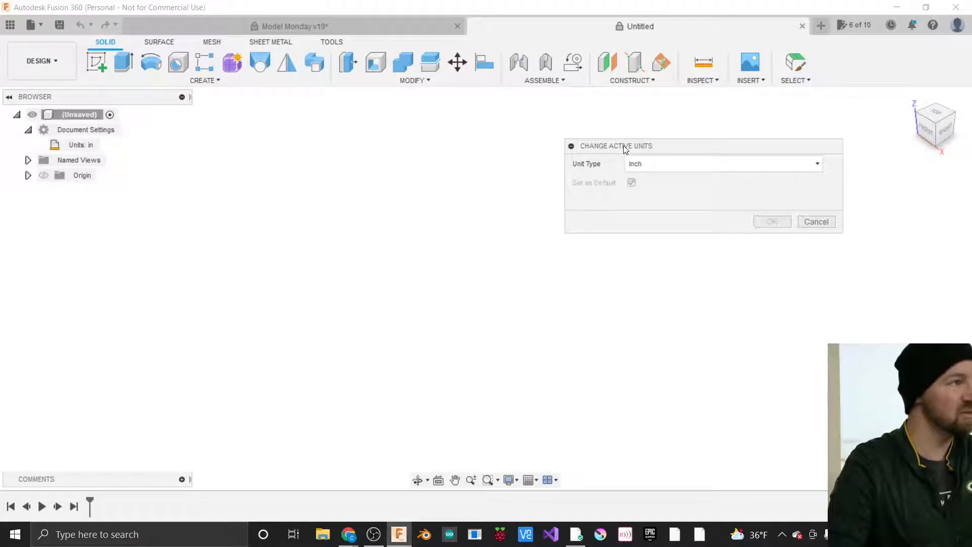
click(683, 172)
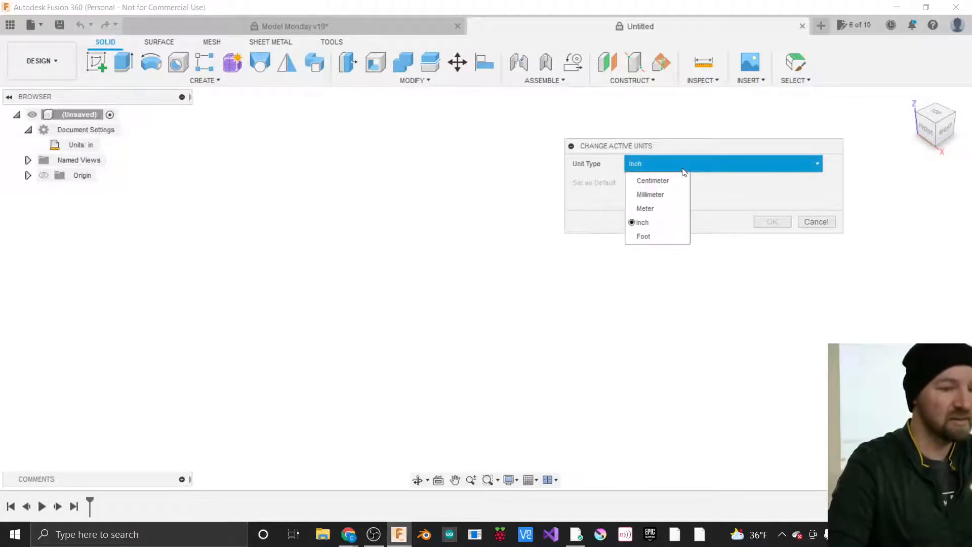
click(649, 222)
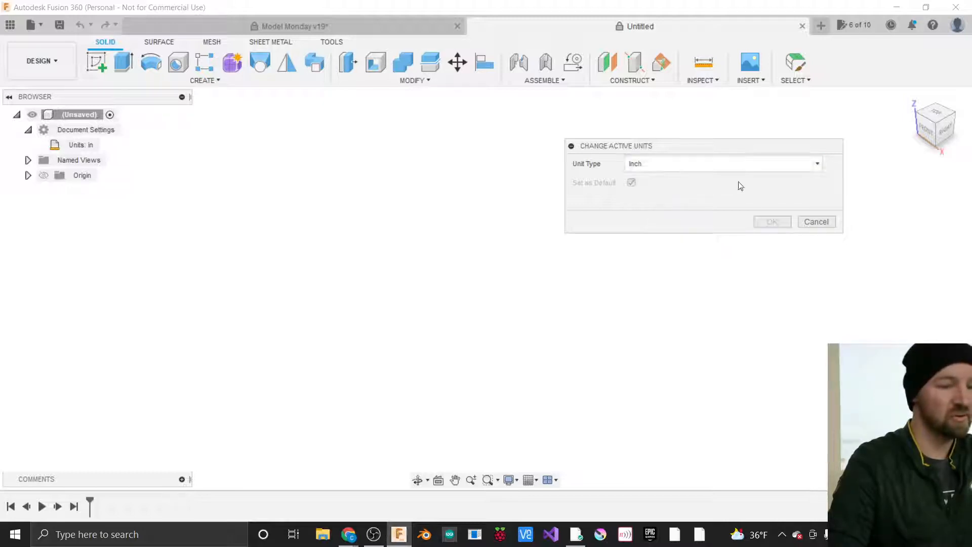
click(816, 222)
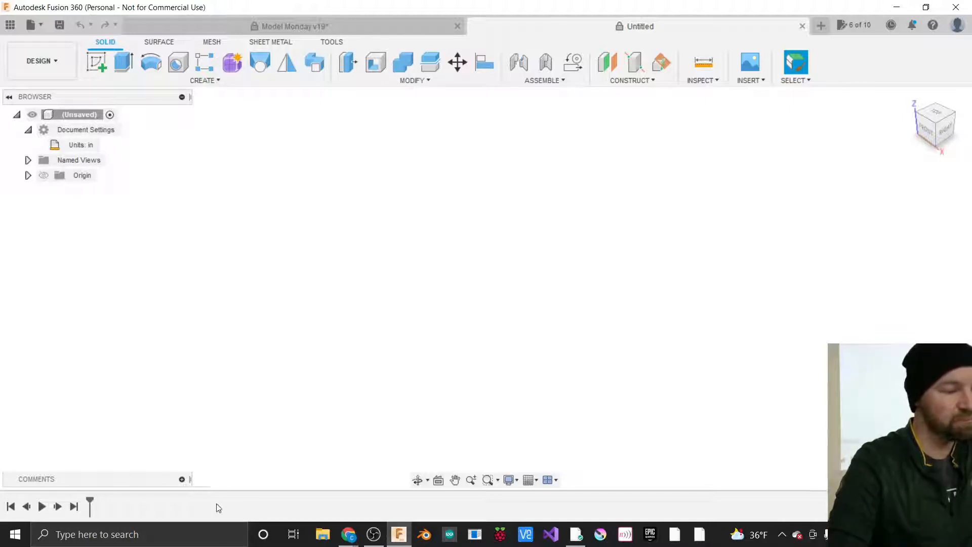
click(28, 130)
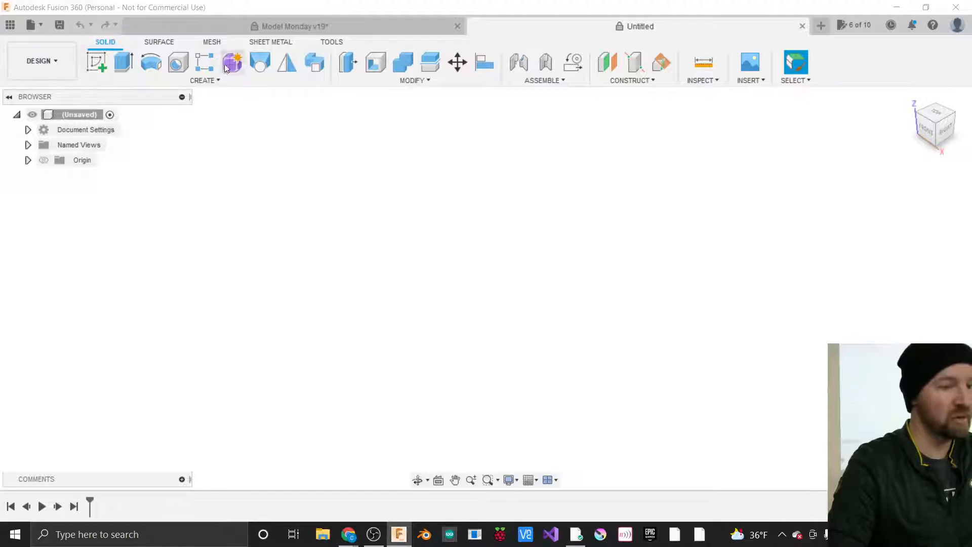
Switch to the Model Monday design and collapse and re-expand its Sketches folder to show the individual sketches.
click(291, 26)
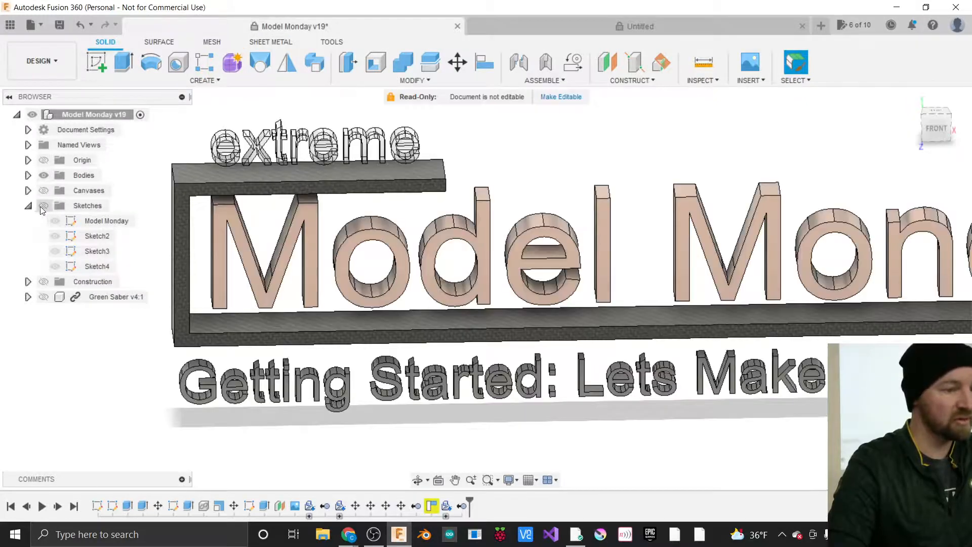
double_click(84, 206)
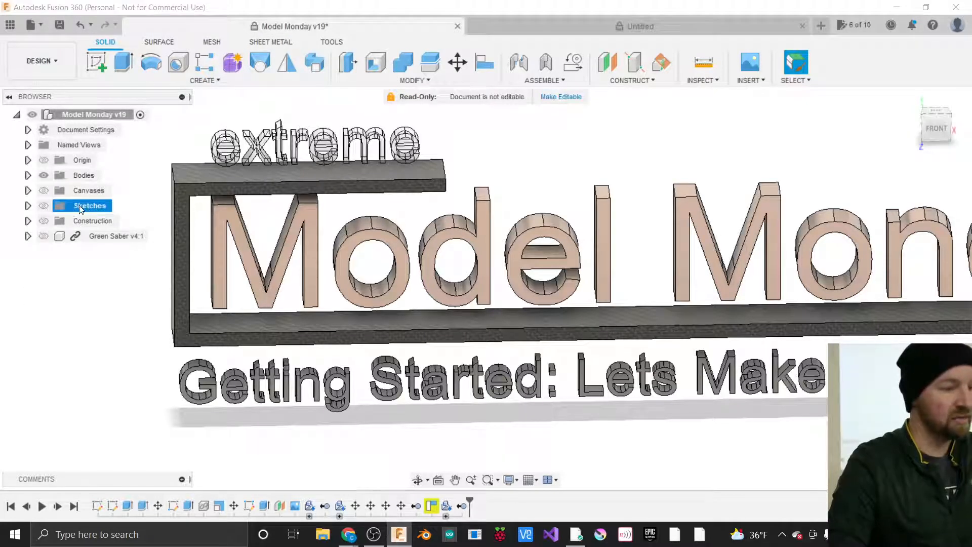
click(28, 206)
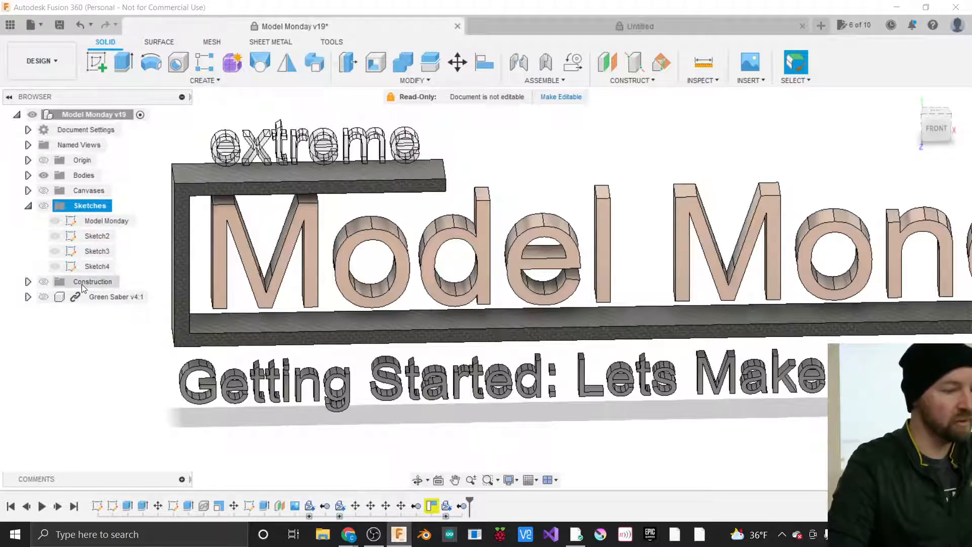
Expand the Bodies folder and look through the list of bodies that make up the sign.
click(28, 176)
click(66, 117)
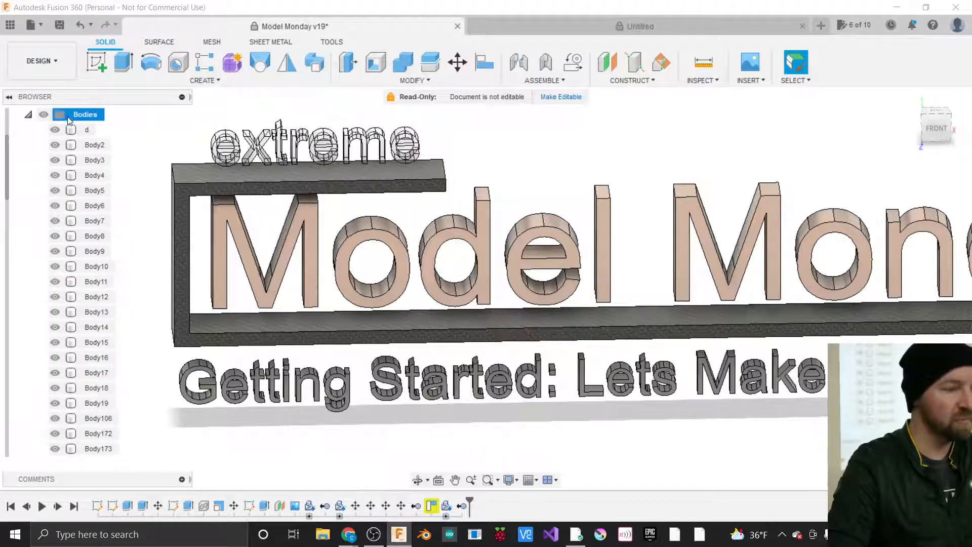
scroll(69, 256, up, 1)
scroll(69, 255, up, 1)
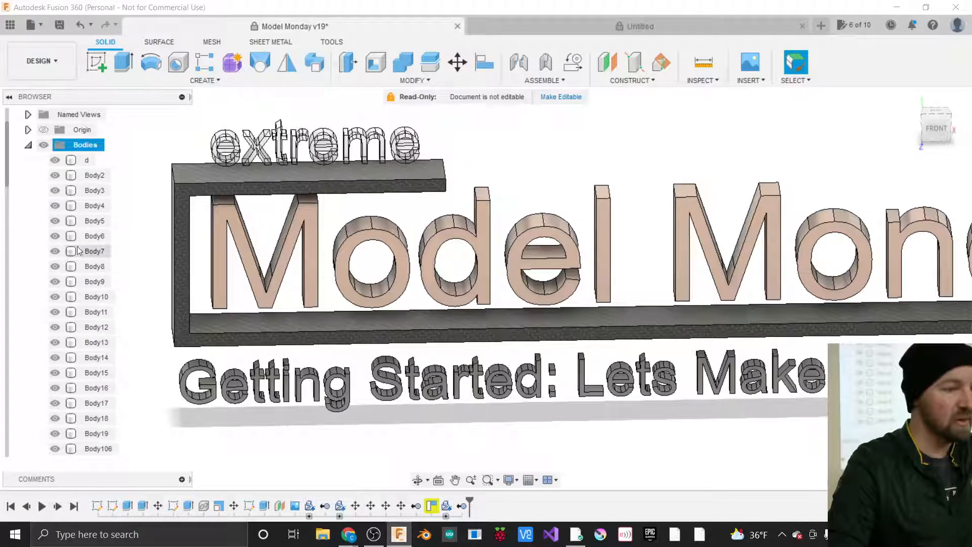
scroll(83, 223, down, 6)
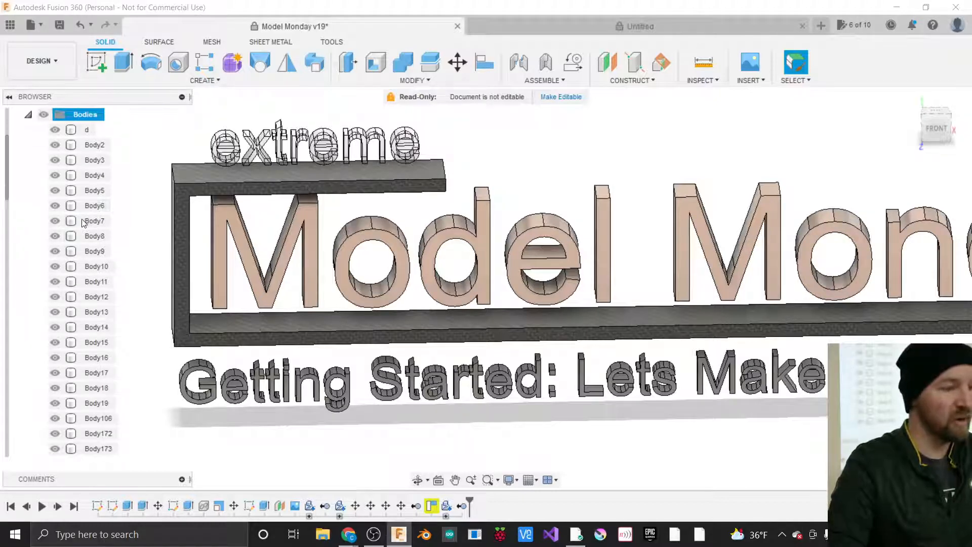
scroll(84, 223, down, 8)
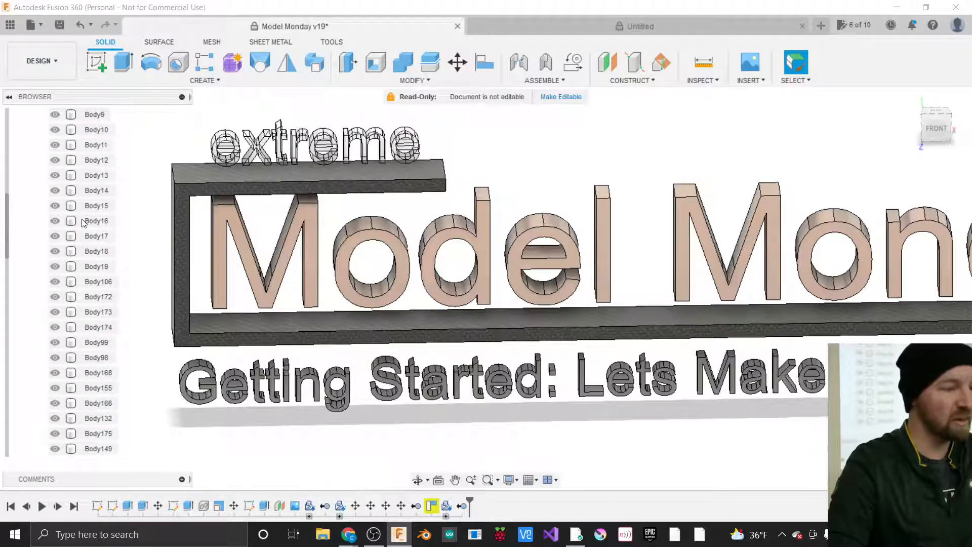
scroll(84, 222, down, 12)
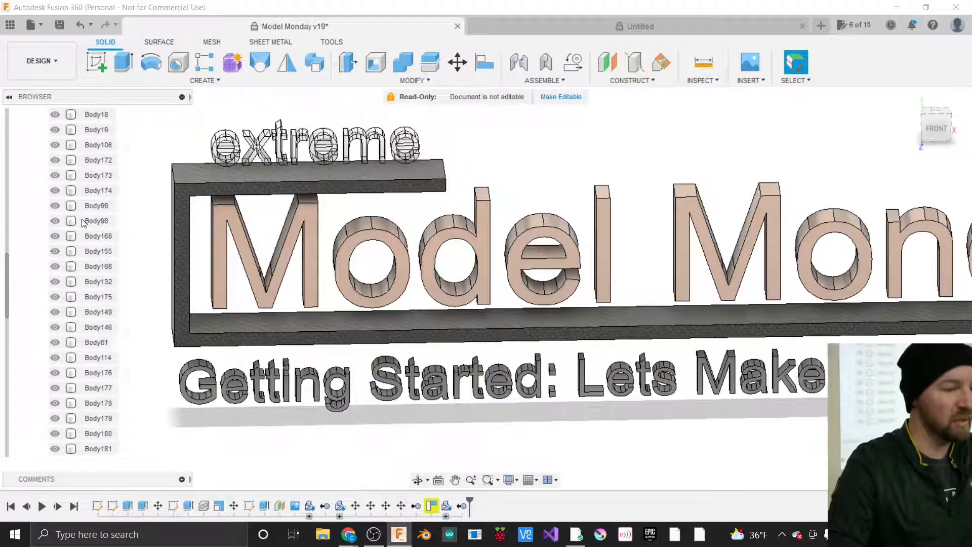
scroll(83, 223, down, 7)
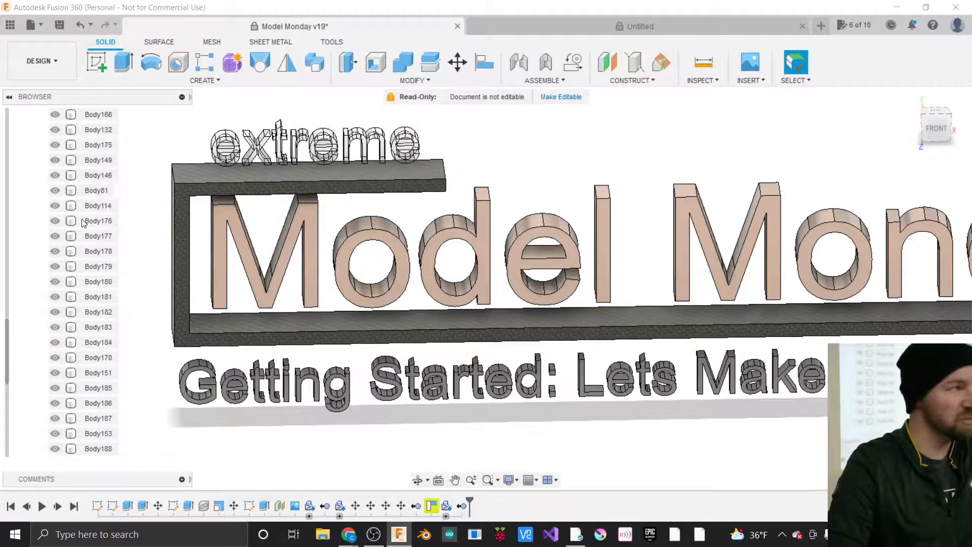
scroll(80, 228, down, 3)
scroll(80, 229, up, 14)
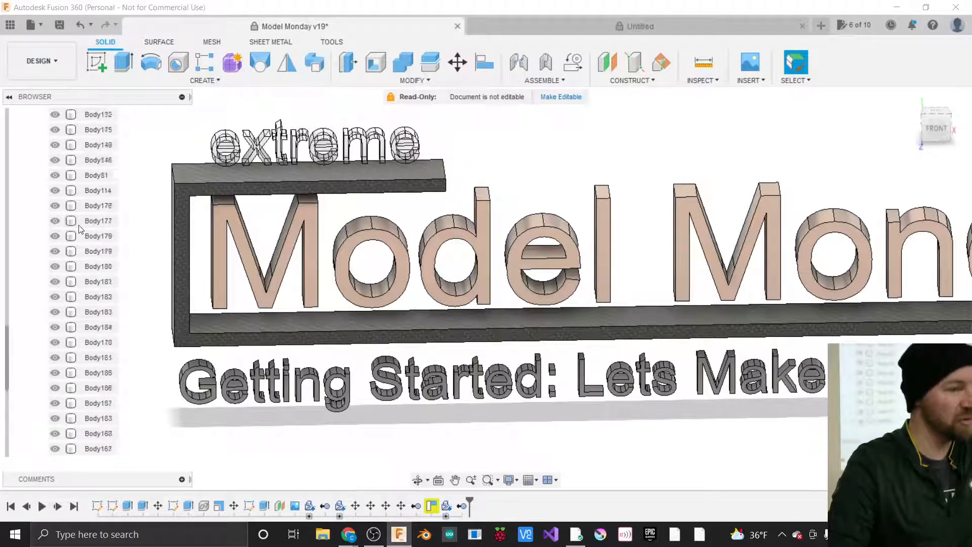
scroll(80, 229, up, 12)
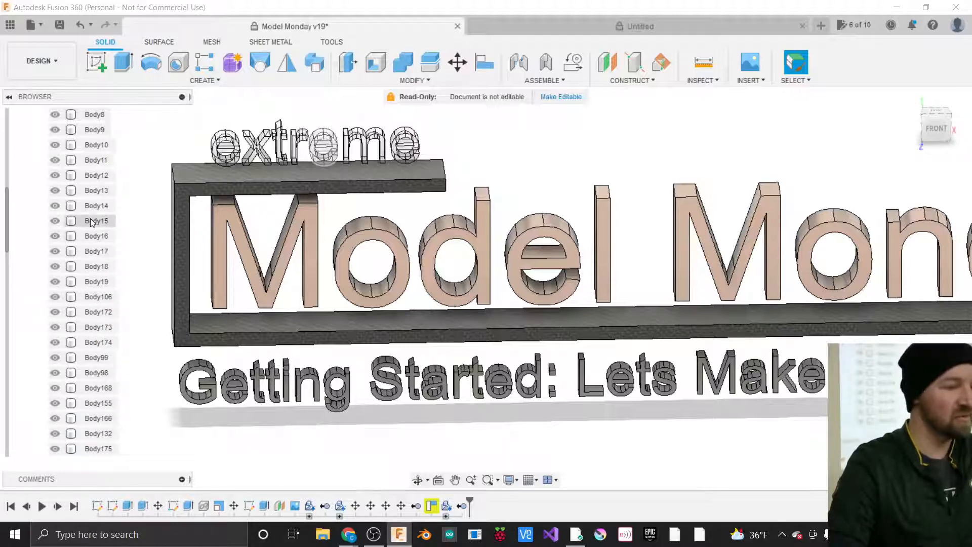
Select Body15 in the body list and the front face of the second "M" on the sign, and clear the selection.
click(86, 220)
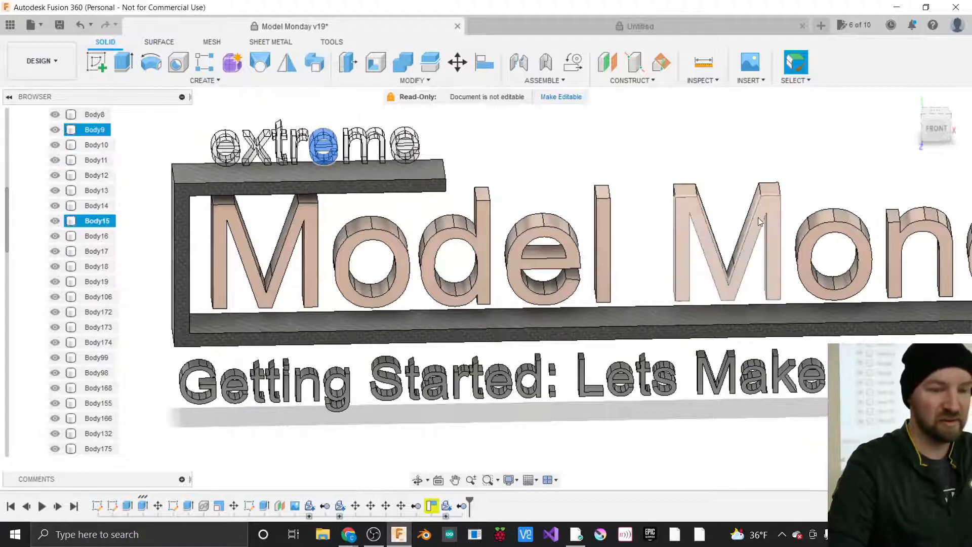
click(751, 247)
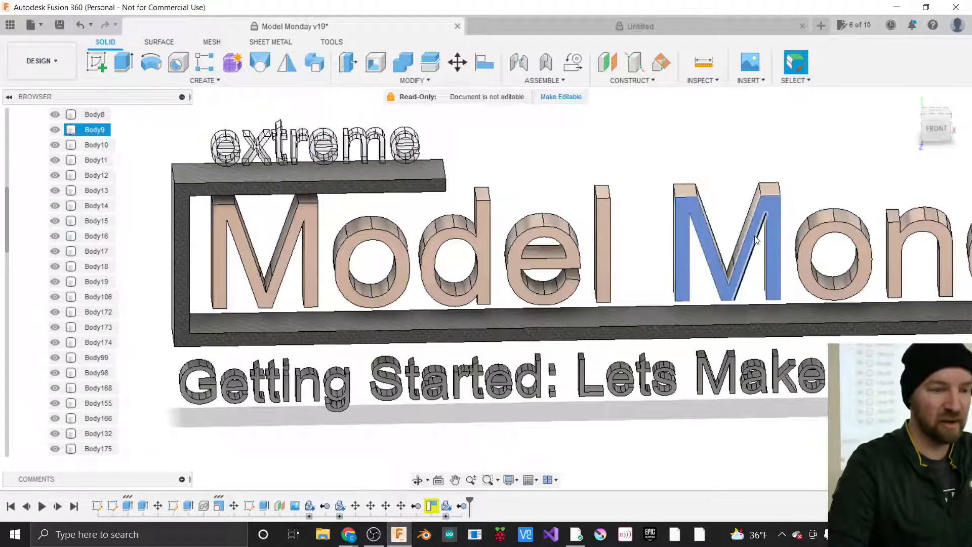
click(720, 191)
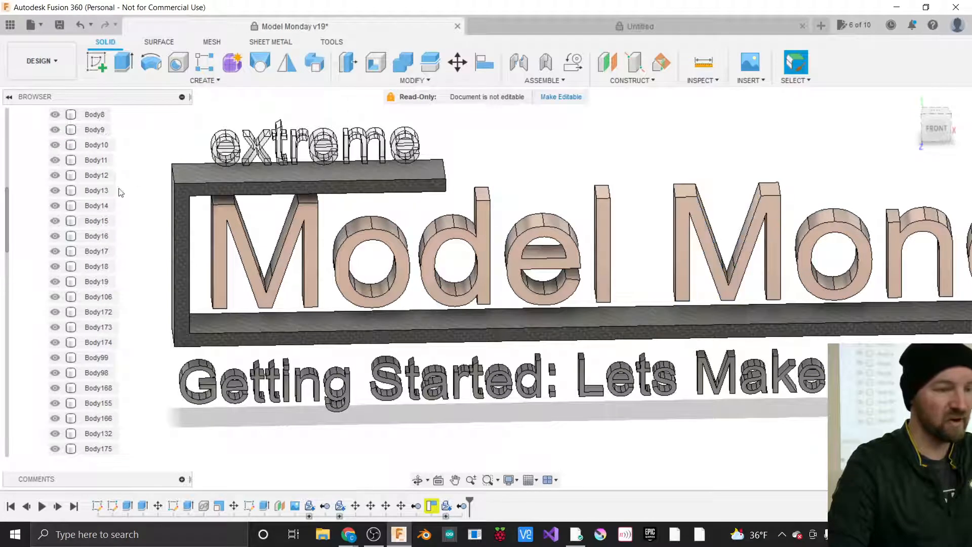
Look through the rest of the body list and collapse the Bodies and Sketches folders.
scroll(96, 220, down, 2)
scroll(96, 223, down, 4)
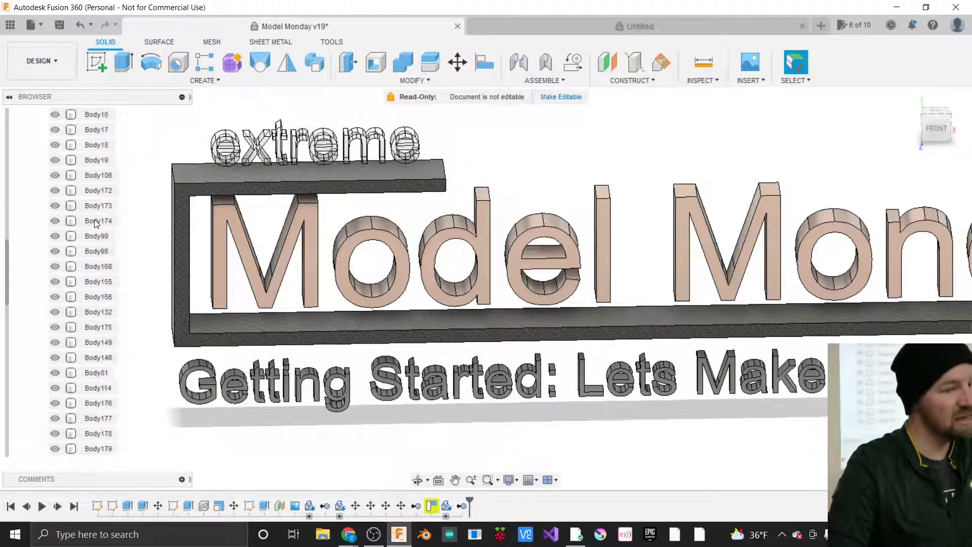
scroll(94, 225, down, 3)
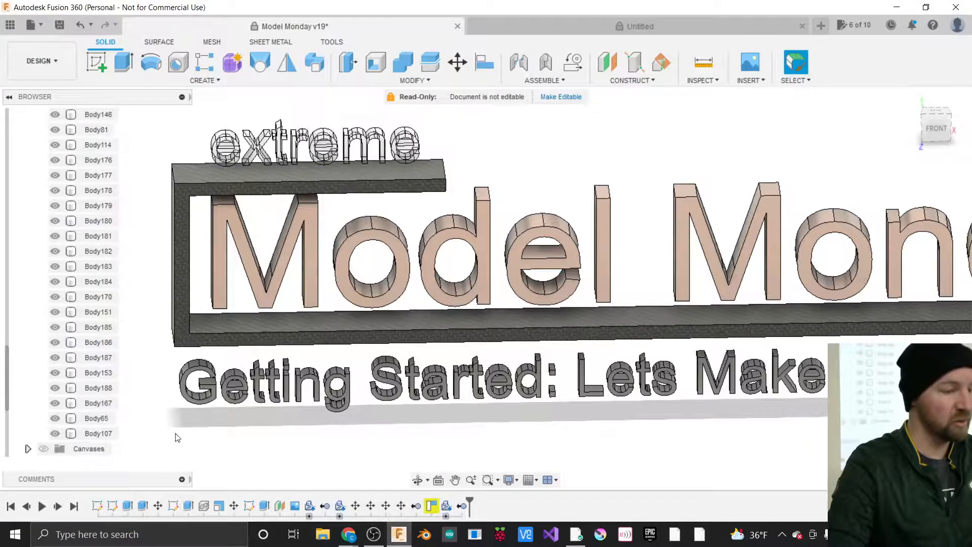
scroll(176, 436, down, 2)
scroll(69, 407, up, 10)
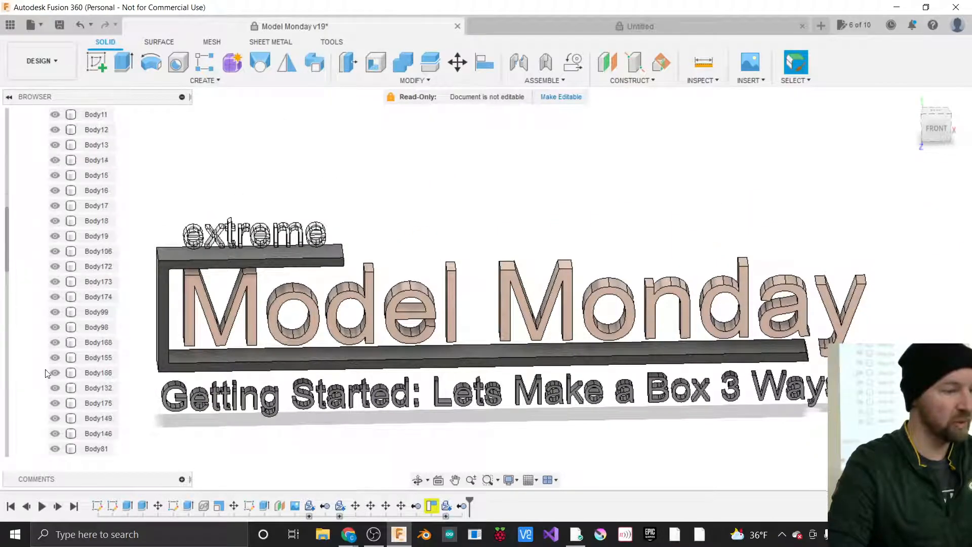
scroll(46, 373, up, 3)
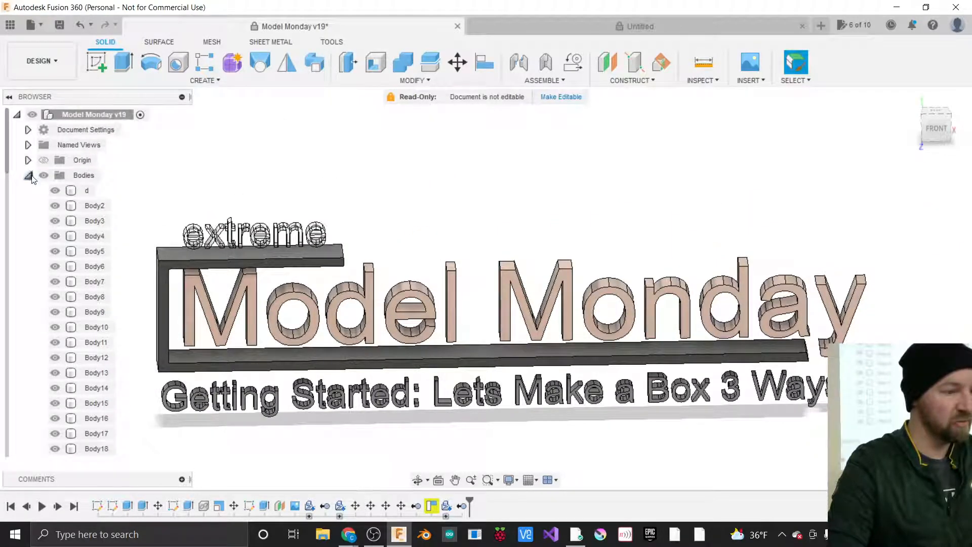
click(28, 175)
click(27, 205)
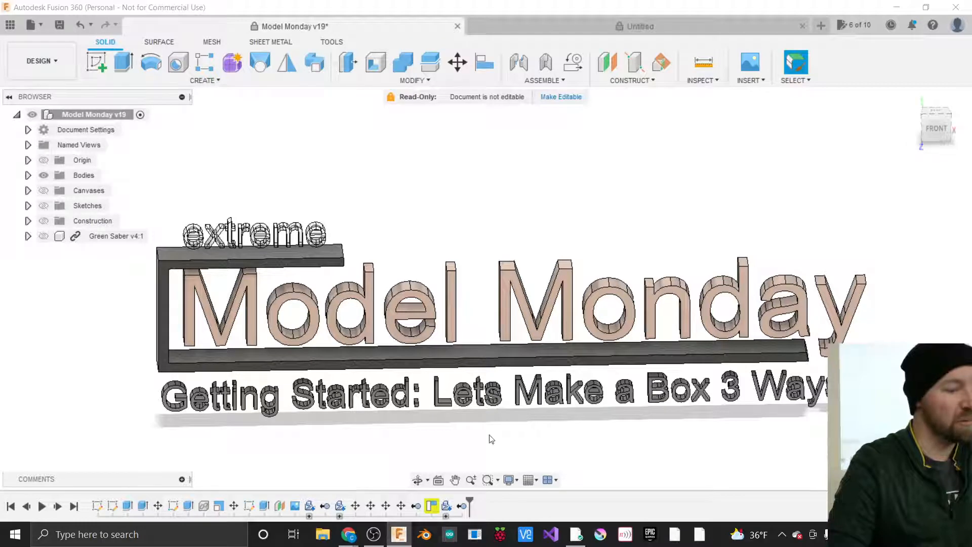
Roll the timeline back to just before the canvas feature, restore it to the end, and return to the Untitled design.
drag(470, 503, 287, 502)
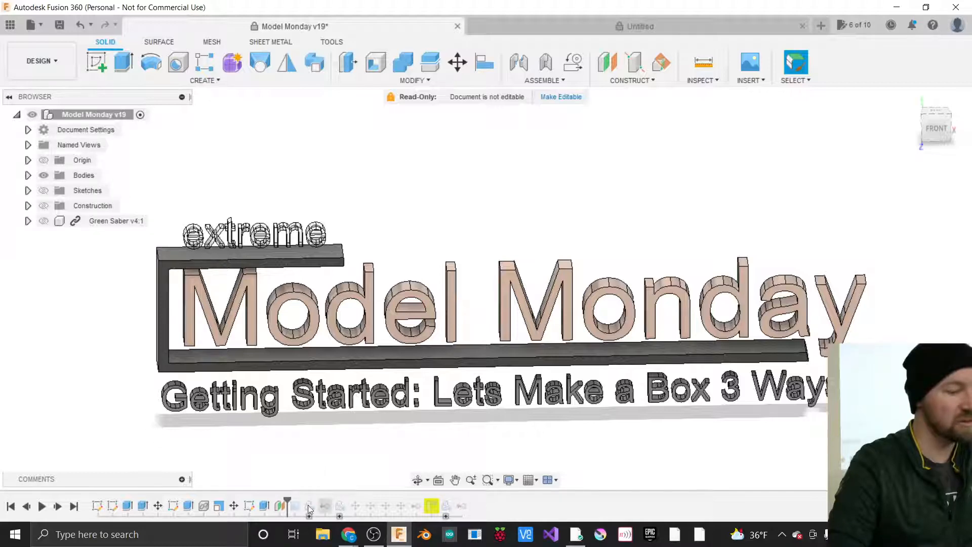
drag(284, 503, 476, 501)
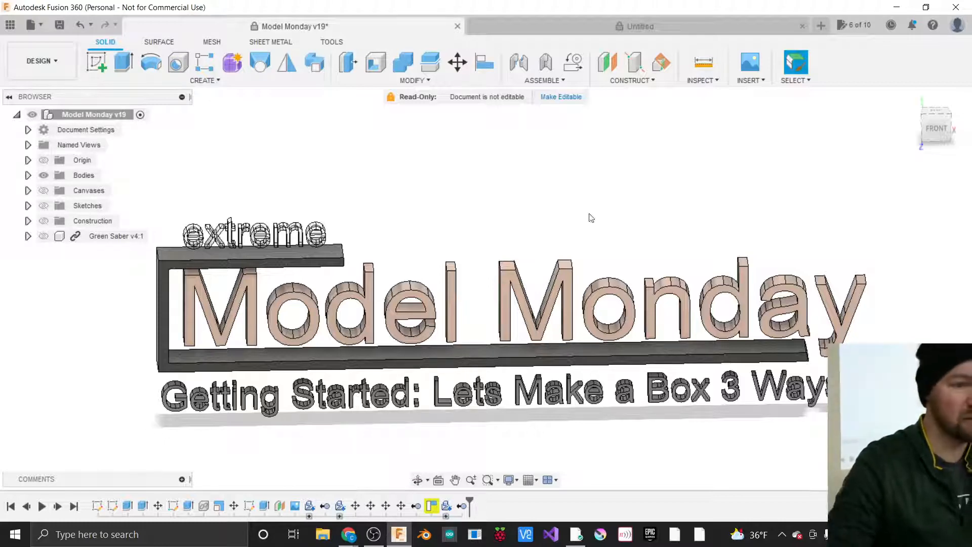
click(528, 26)
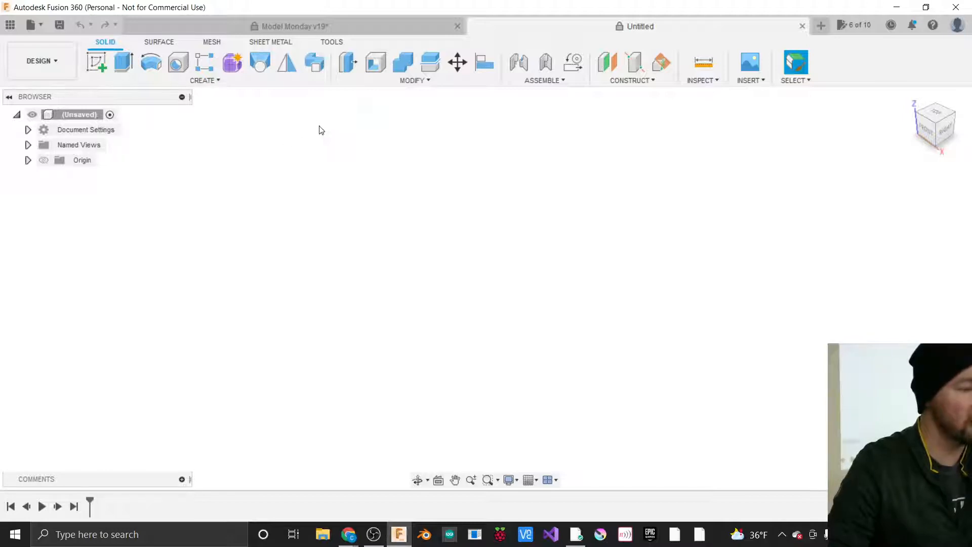
click(211, 83)
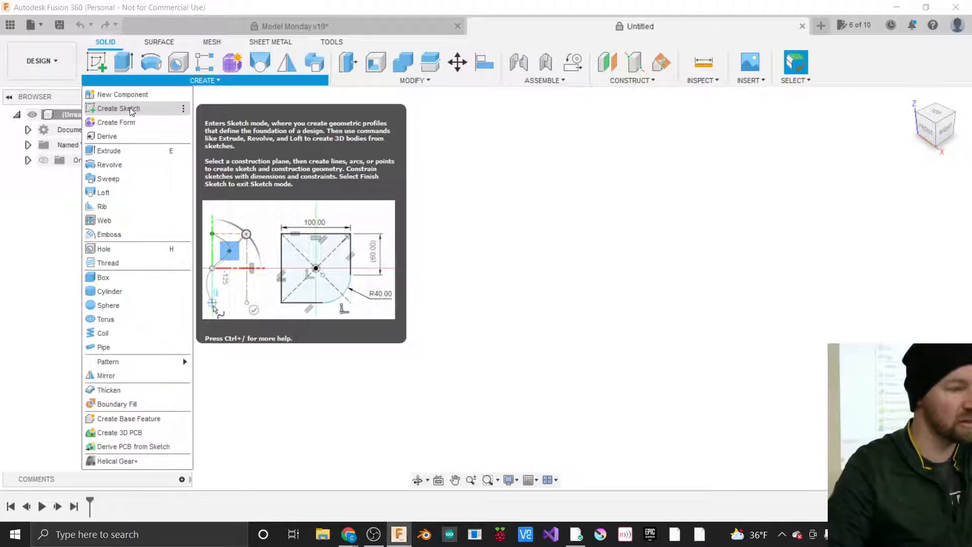
click(133, 109)
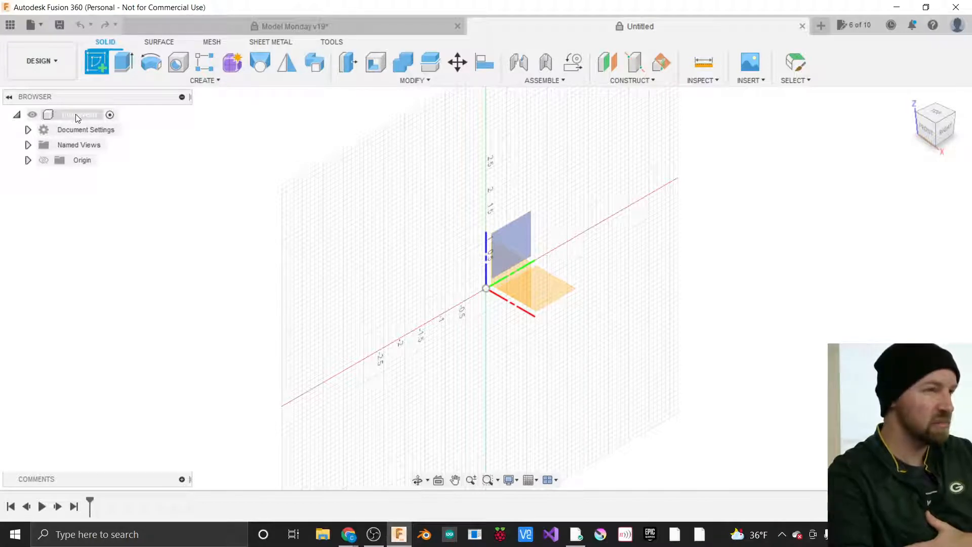
click(78, 114)
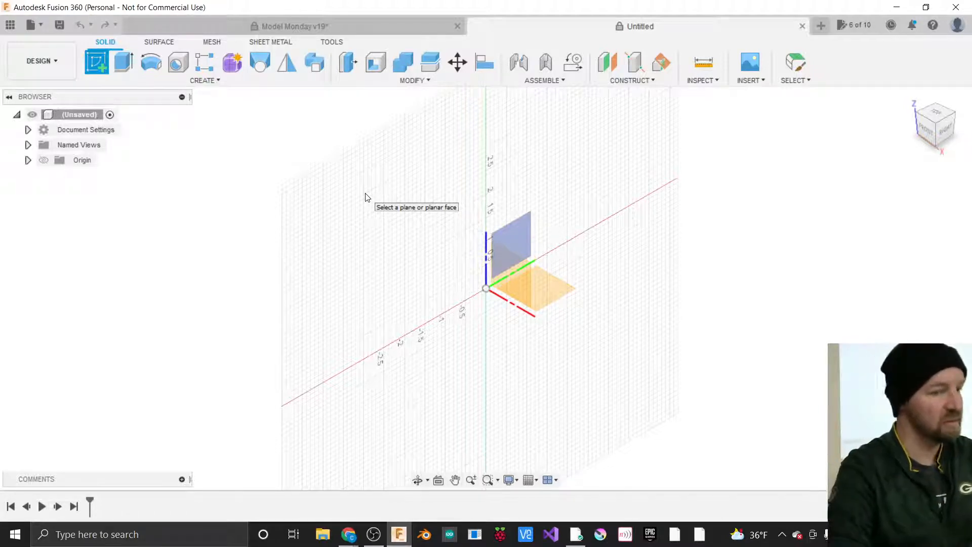
key(Escape)
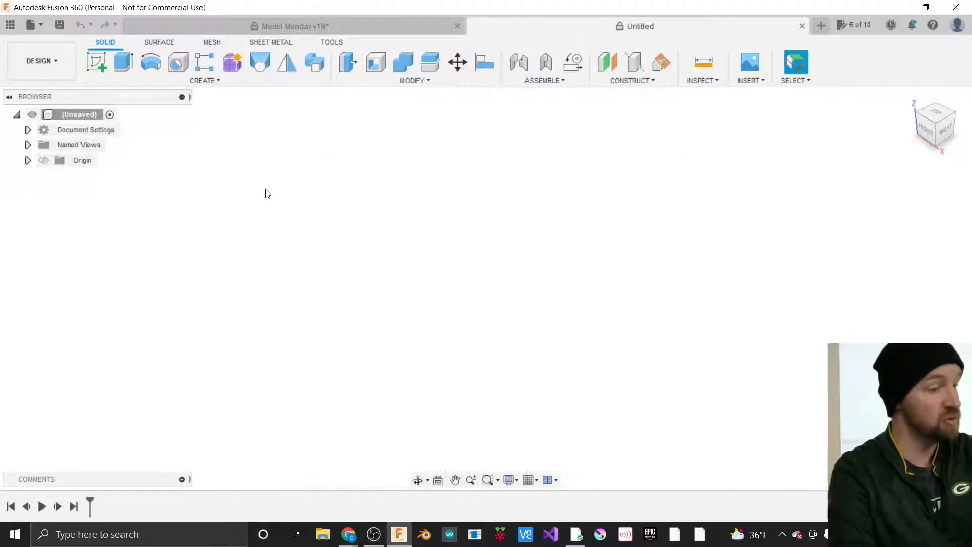
Create an internal standard component named "Box 1" under the top-level design and make it active.
click(205, 80)
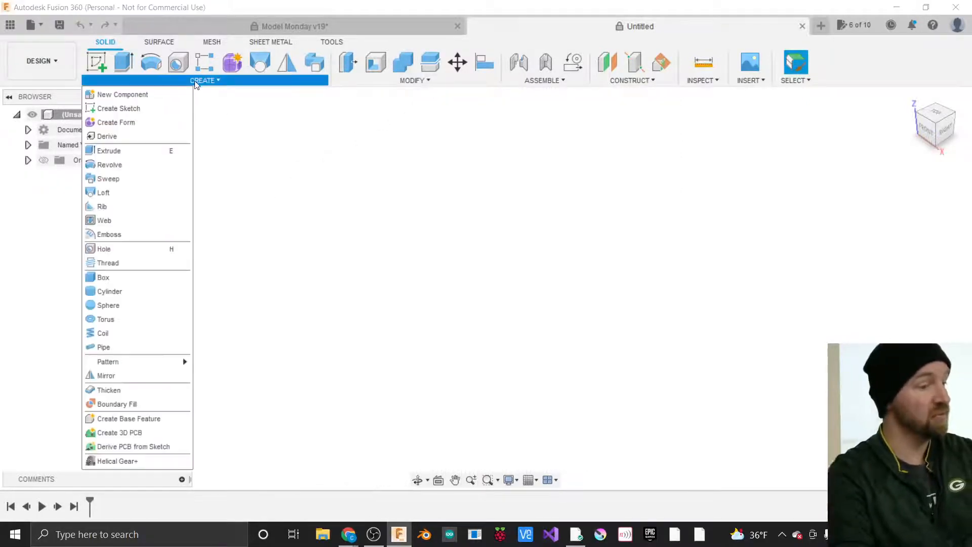
click(131, 95)
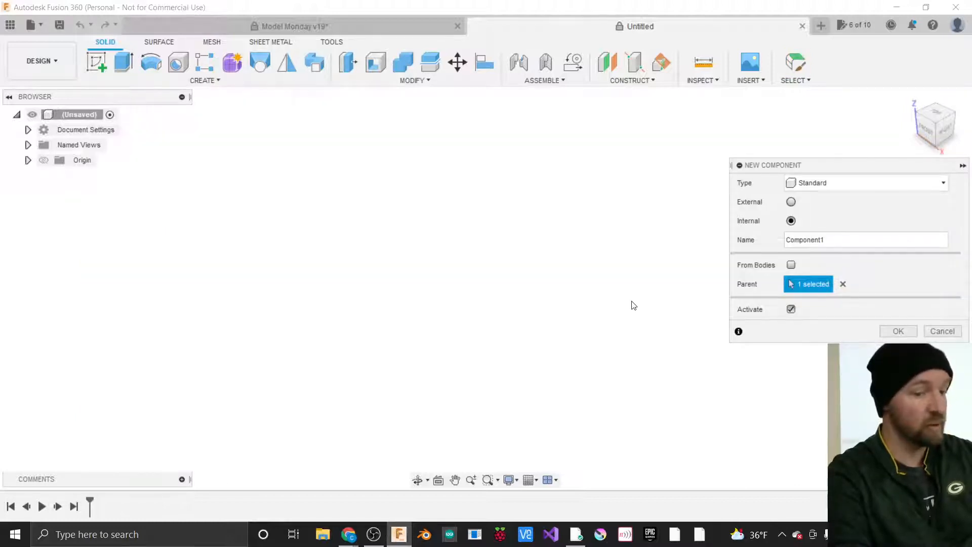
click(826, 240)
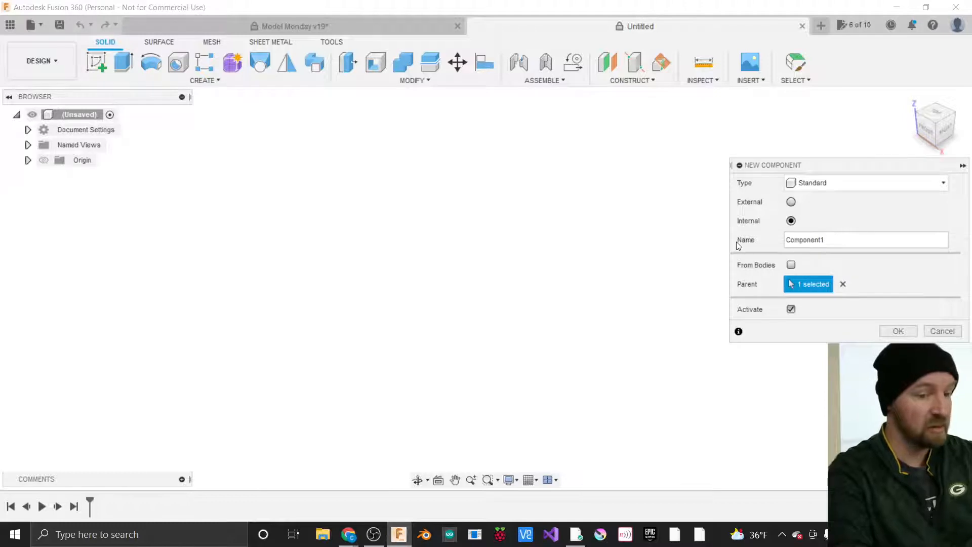
double_click(825, 240)
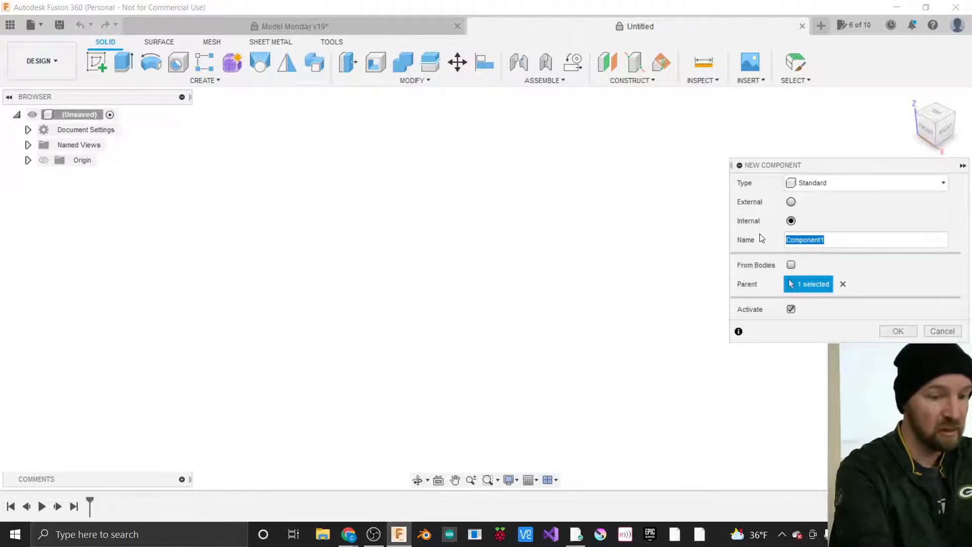
text(Box 1)
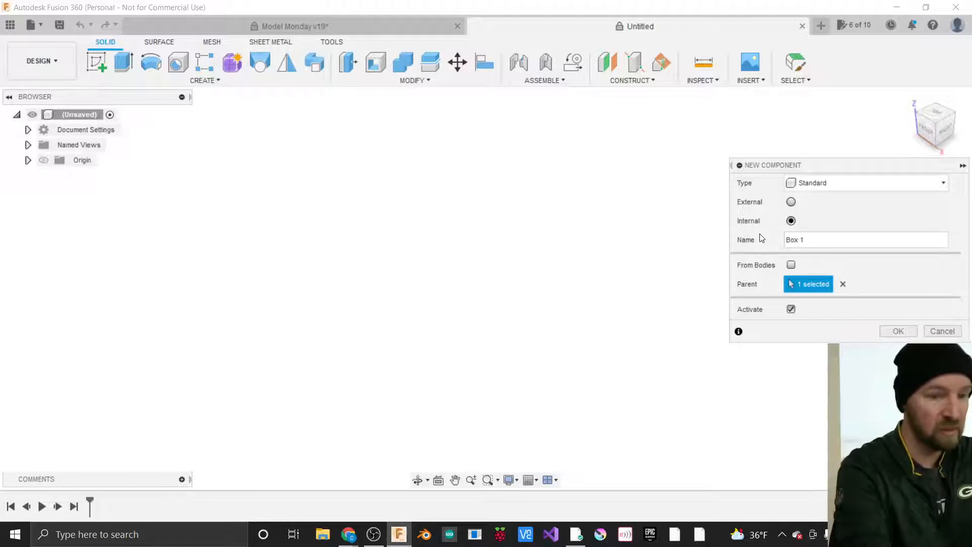
drag(815, 170, 734, 153)
click(821, 316)
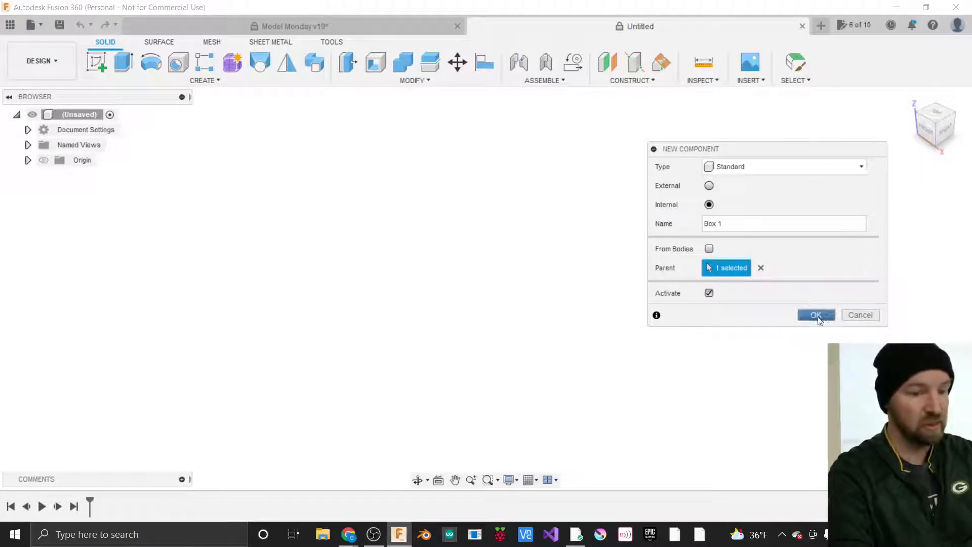
click(816, 316)
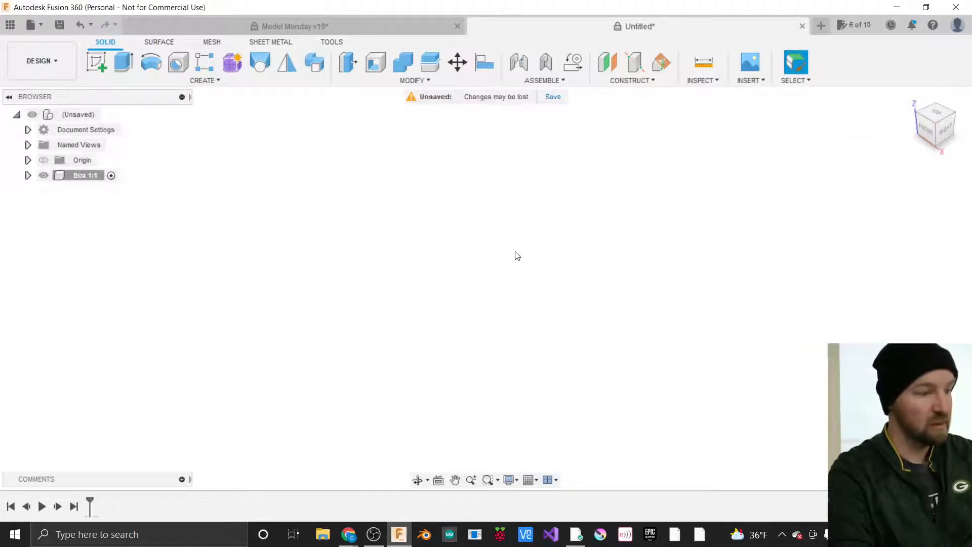
Expand the Box 1 component, and select the top-level Origin folder followed by Box 1 to compare their places in the tree.
click(28, 176)
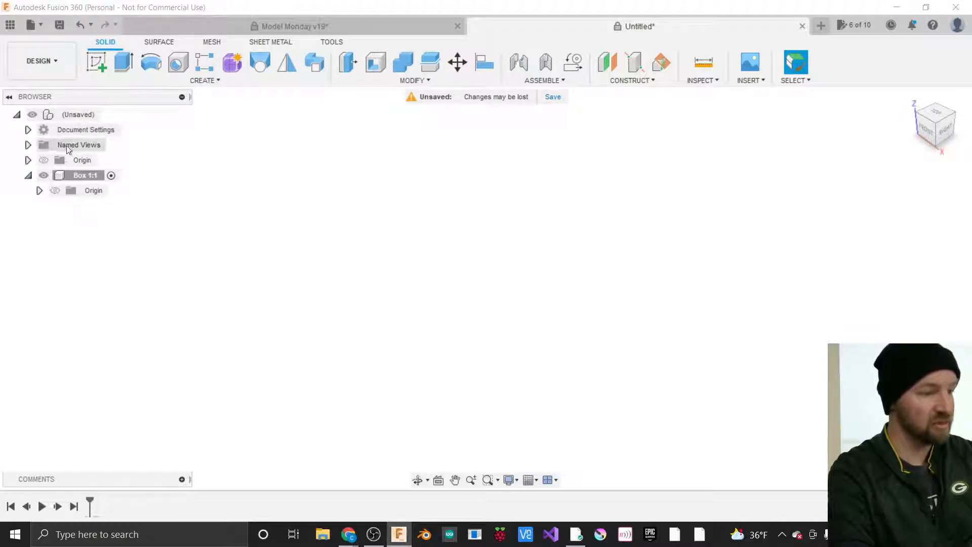
click(77, 160)
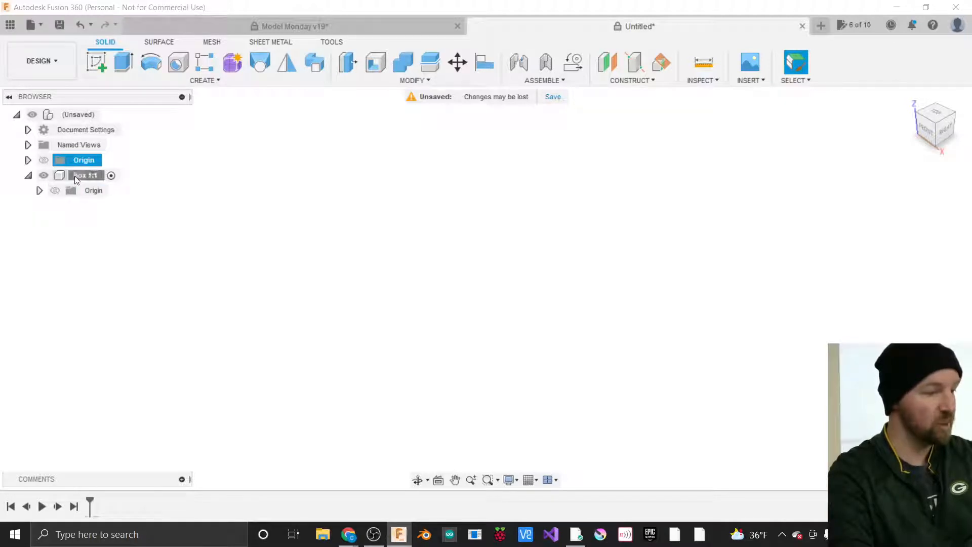
click(83, 175)
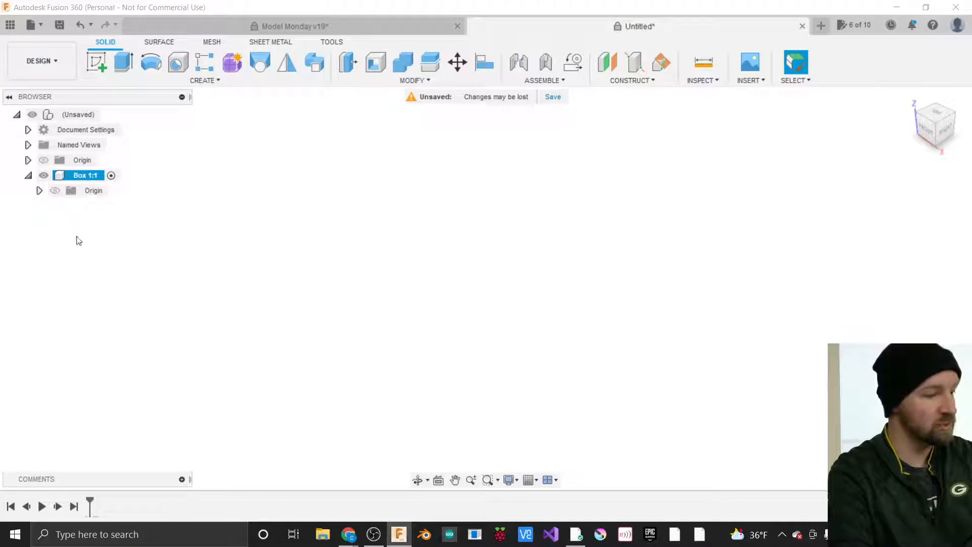
Look through the Canvases, Sketches, Construction and Green Saber entries in the Model Monday design, and return to the Untitled design.
click(262, 26)
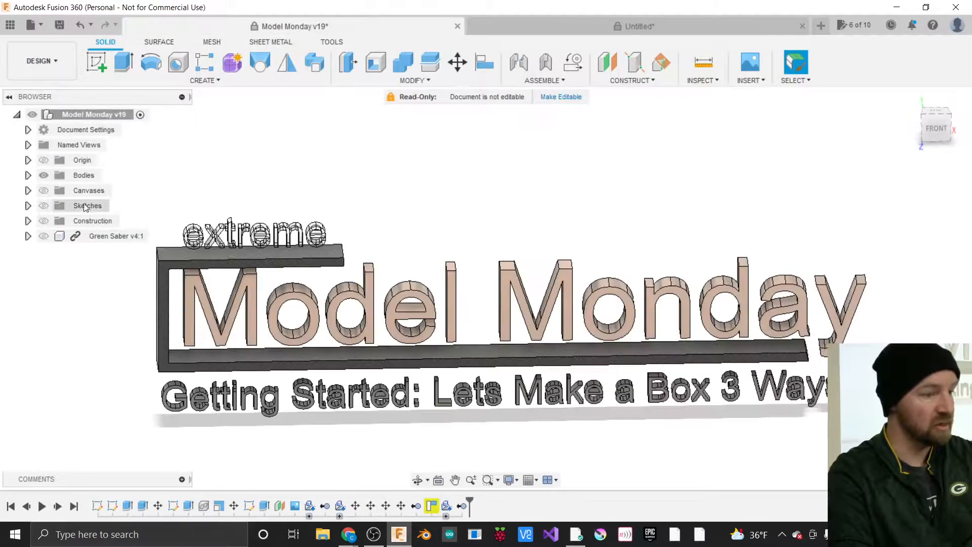
click(81, 191)
click(79, 206)
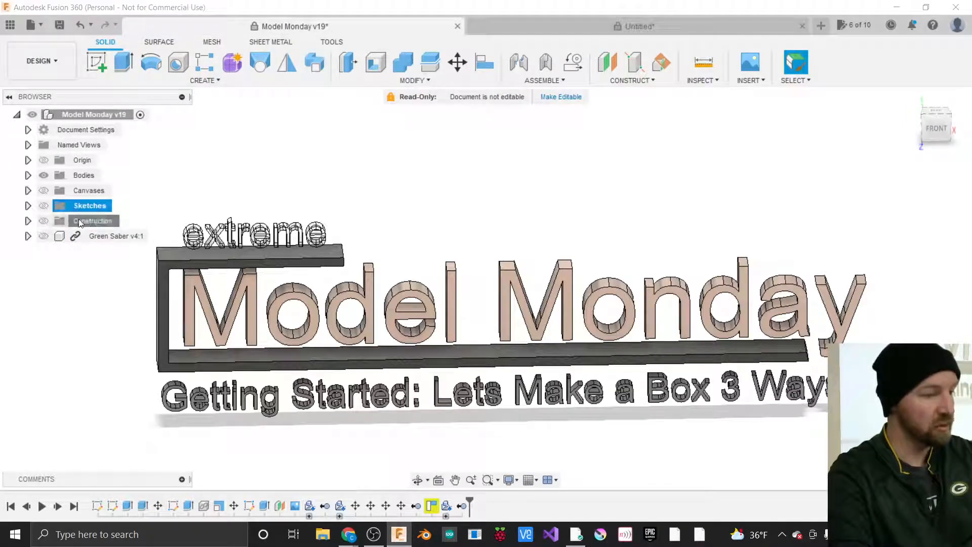
click(80, 192)
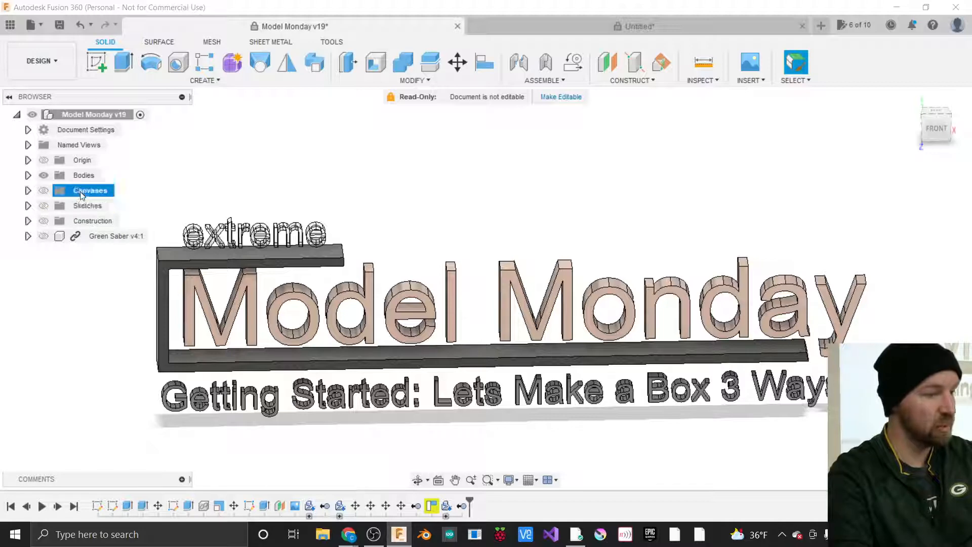
click(86, 205)
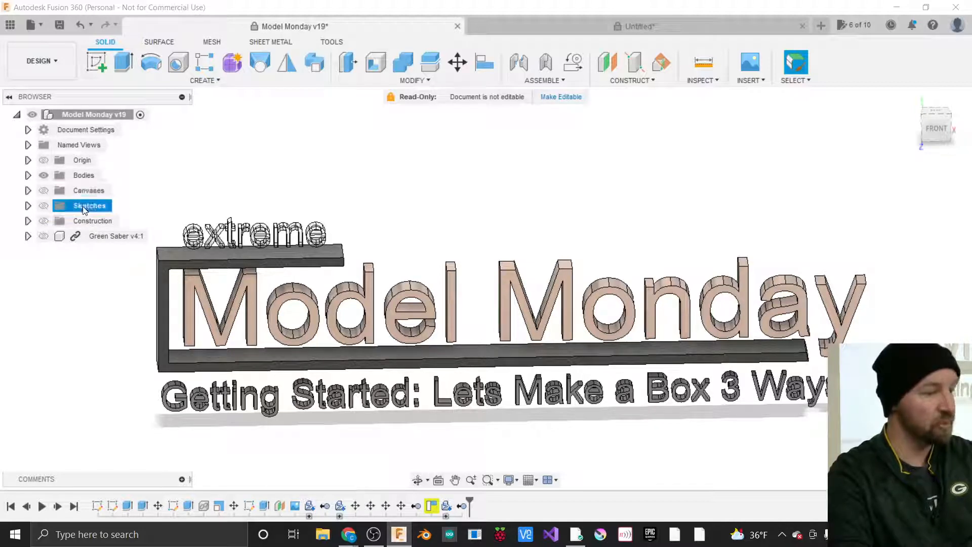
click(83, 220)
click(96, 234)
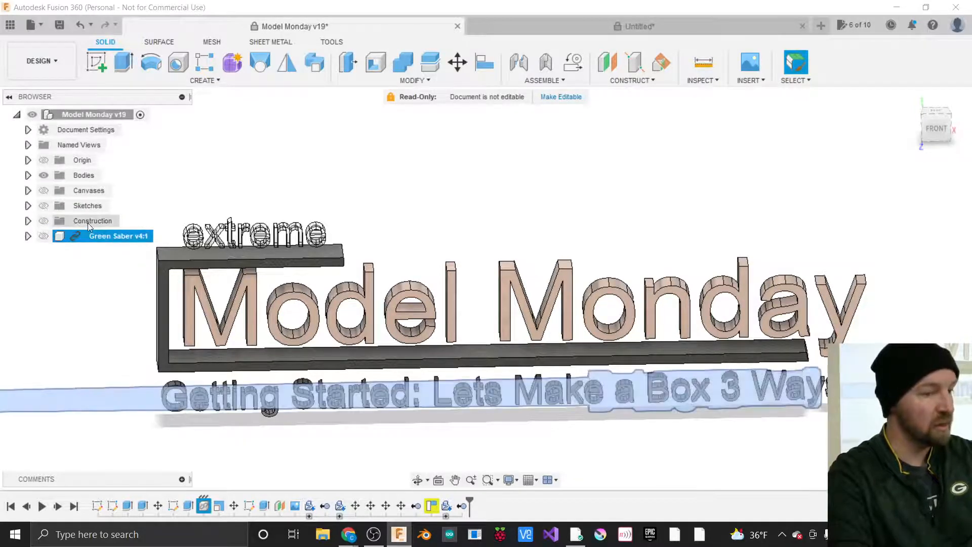
click(87, 222)
click(83, 191)
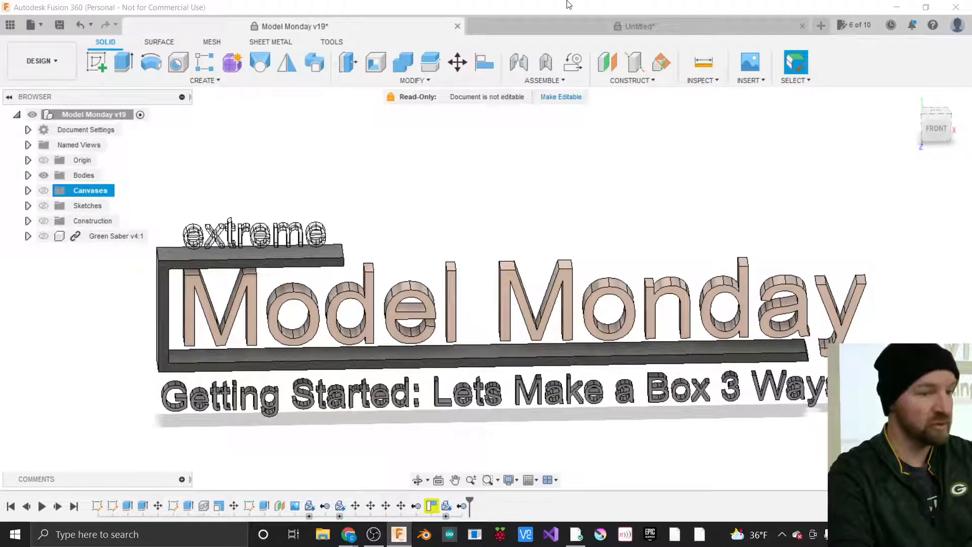
click(545, 24)
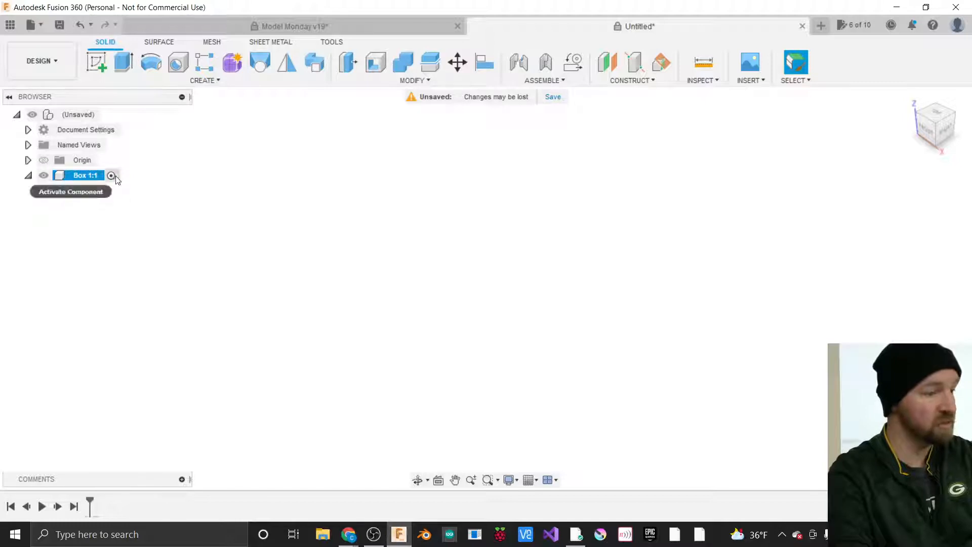
Activate the top-level component of the design, and make Box 1 the active component again.
click(199, 81)
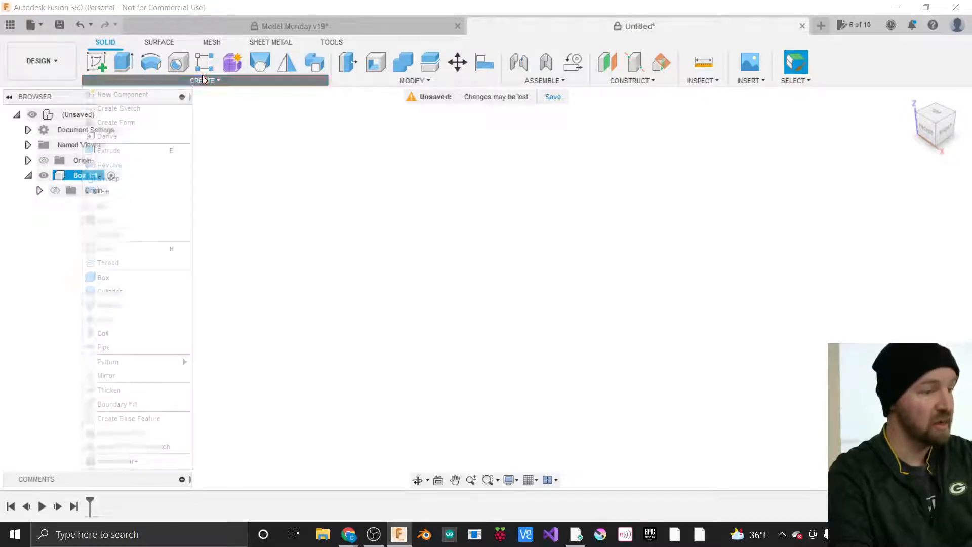
click(269, 177)
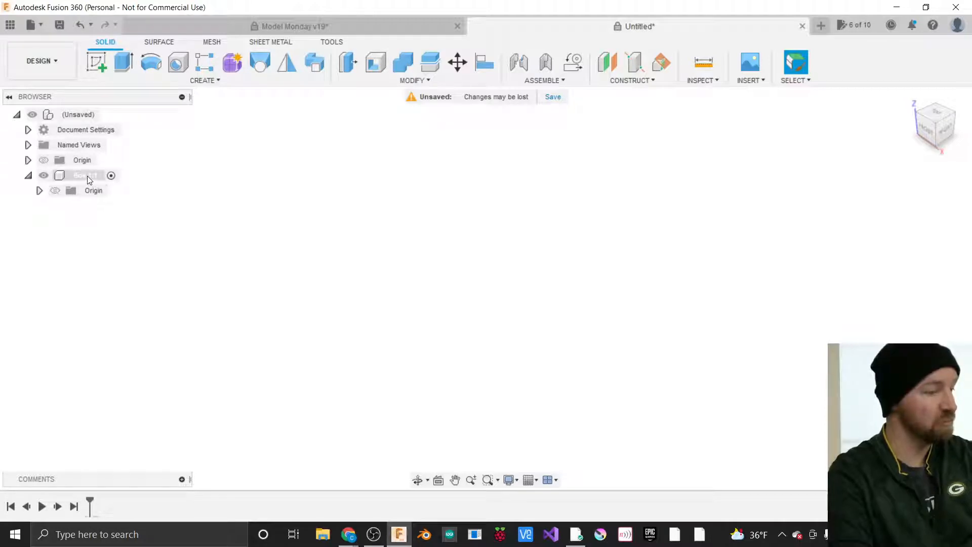
click(110, 177)
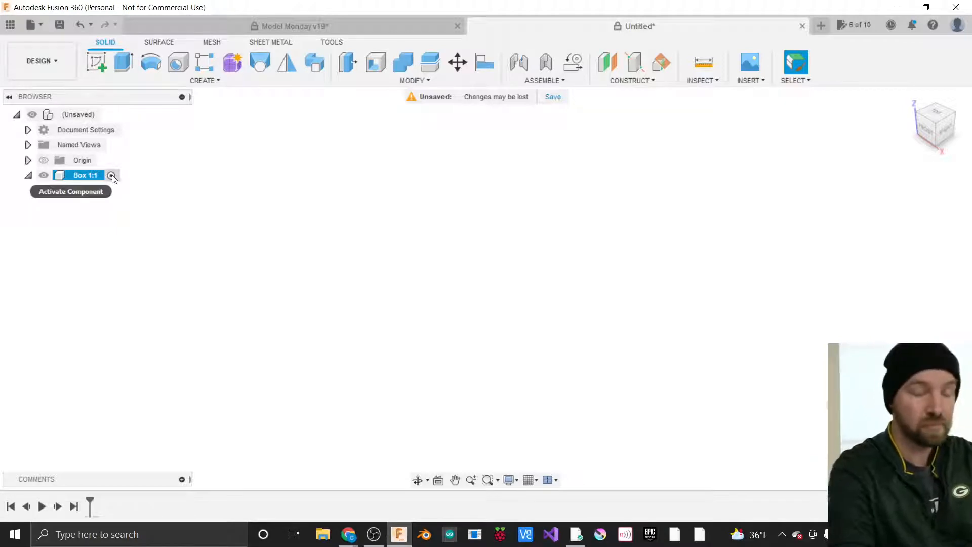
click(111, 175)
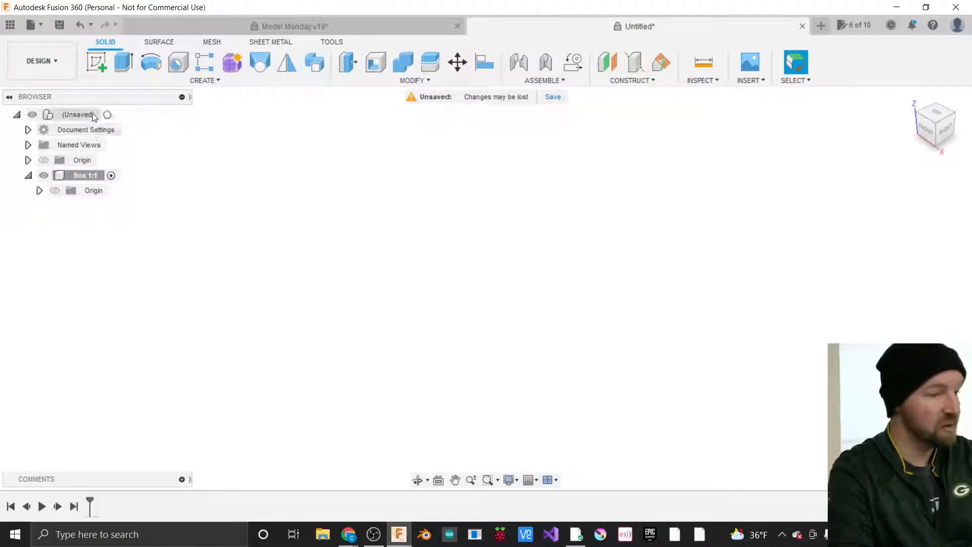
click(110, 115)
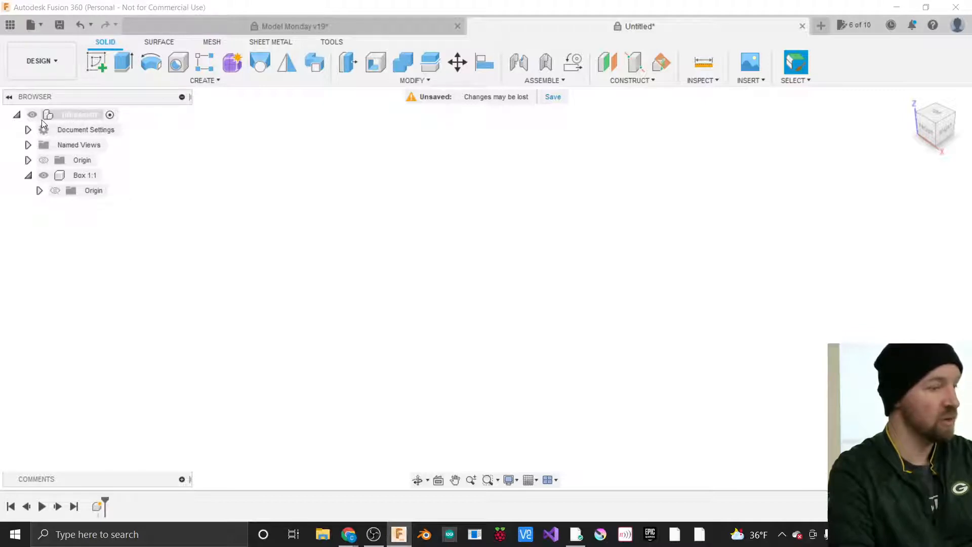
click(69, 114)
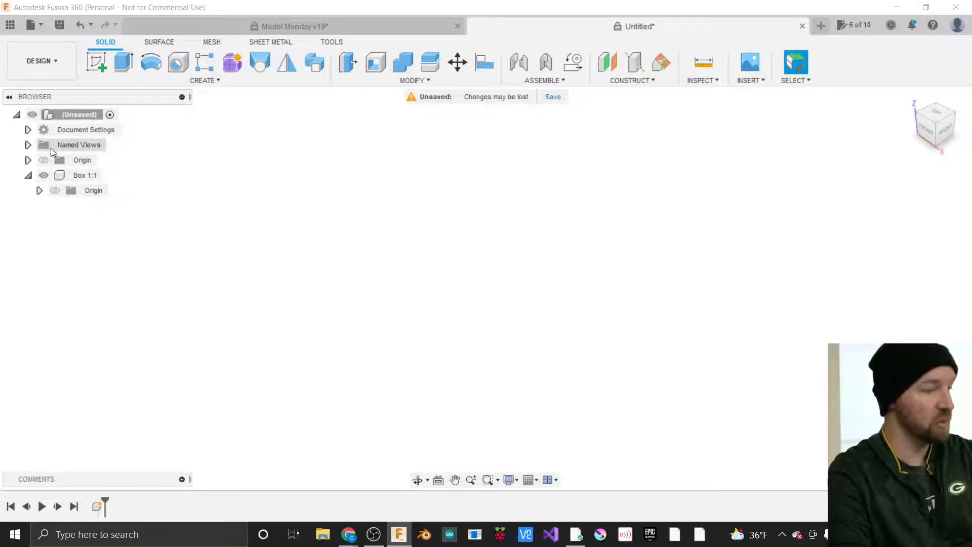
click(64, 178)
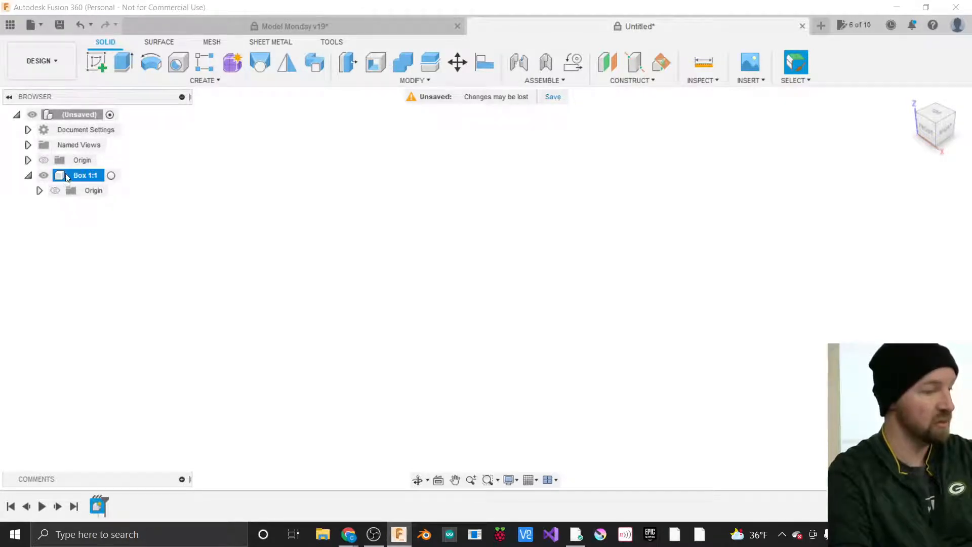
click(111, 176)
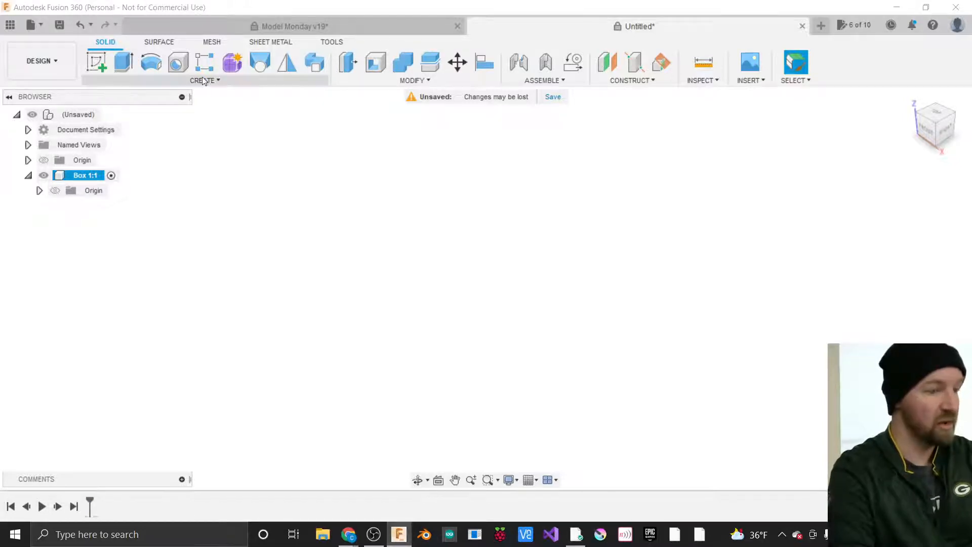
Start a sketch on the front XZ plane in the Box 1 component and move the sketch options clear of the webcam area.
click(185, 83)
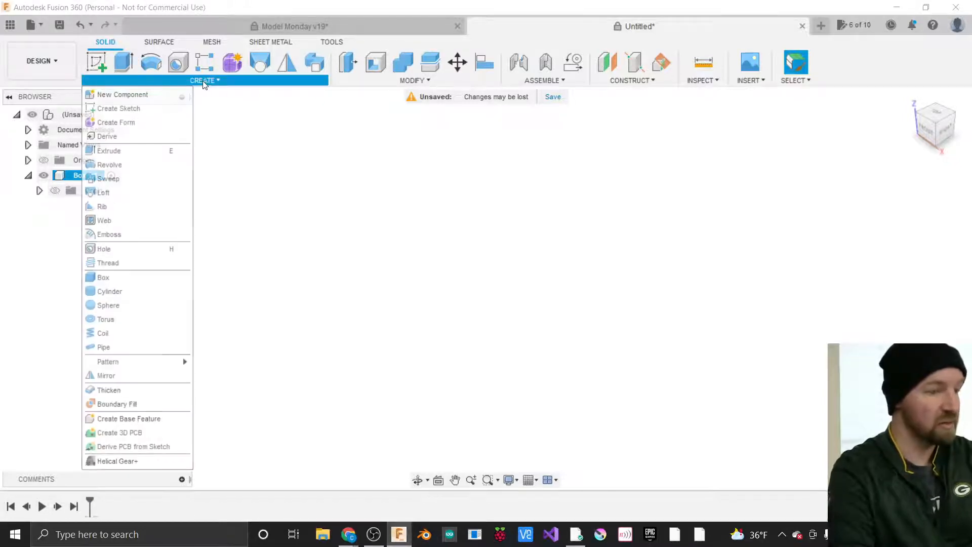
click(136, 109)
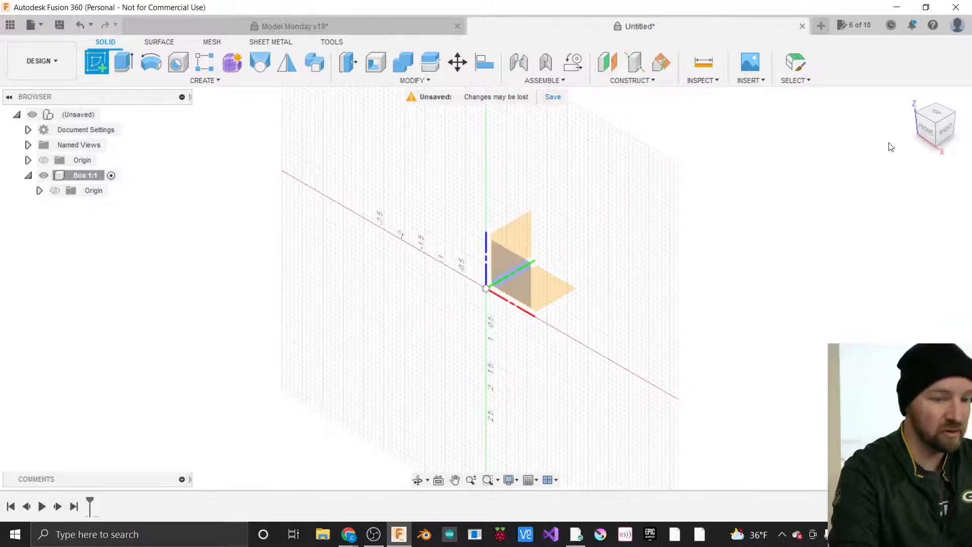
click(944, 130)
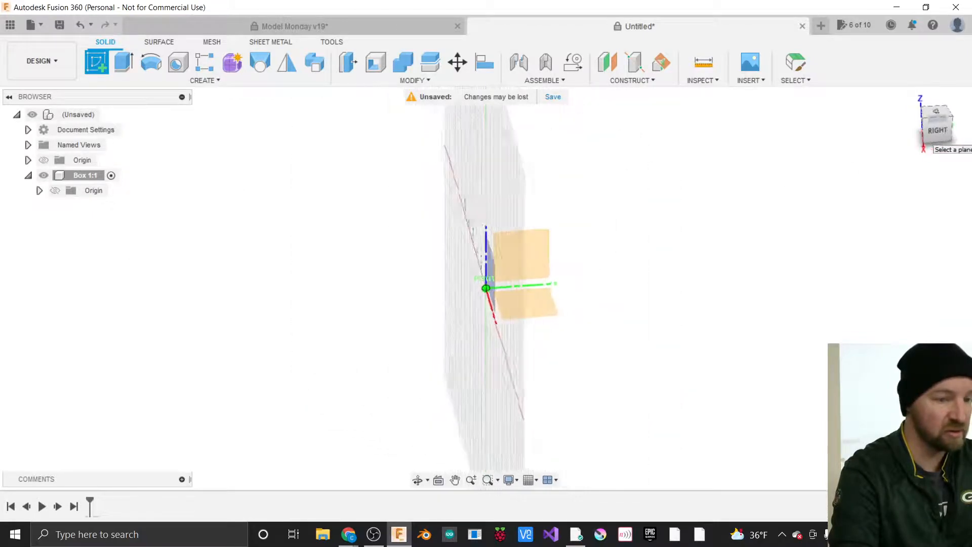
mouse_move(936, 133)
mouse_down()
mouse_move(906, 130)
mouse_move(969, 128)
mouse_move(932, 136)
mouse_up()
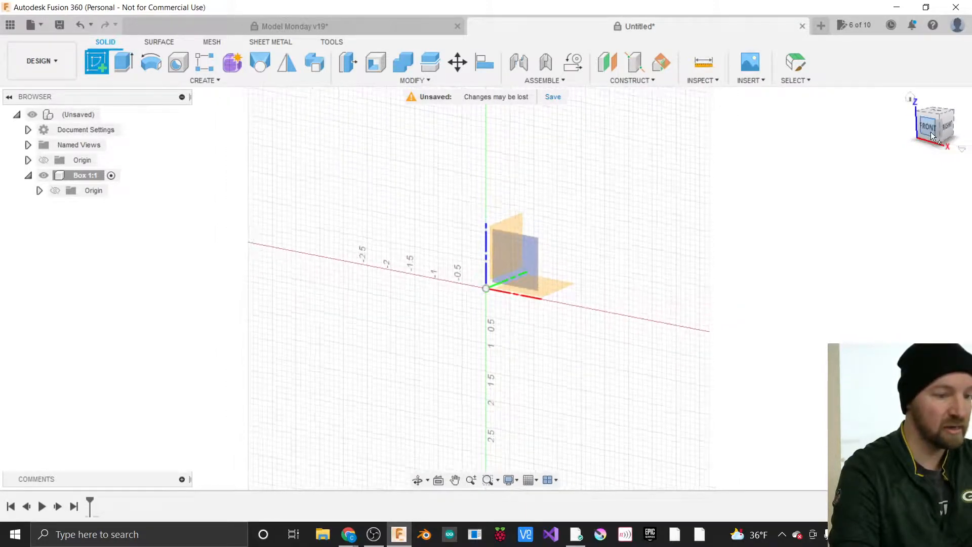
click(531, 258)
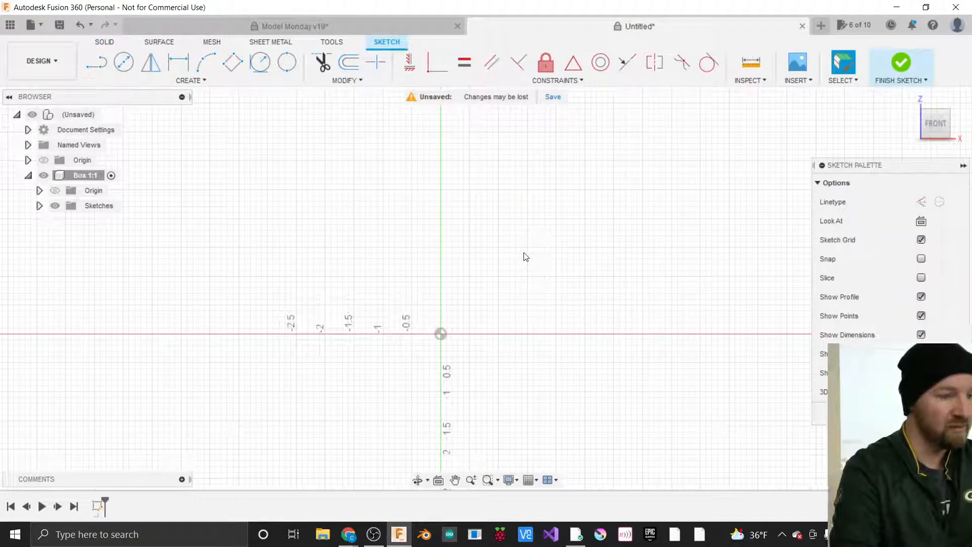
drag(856, 176, 736, 175)
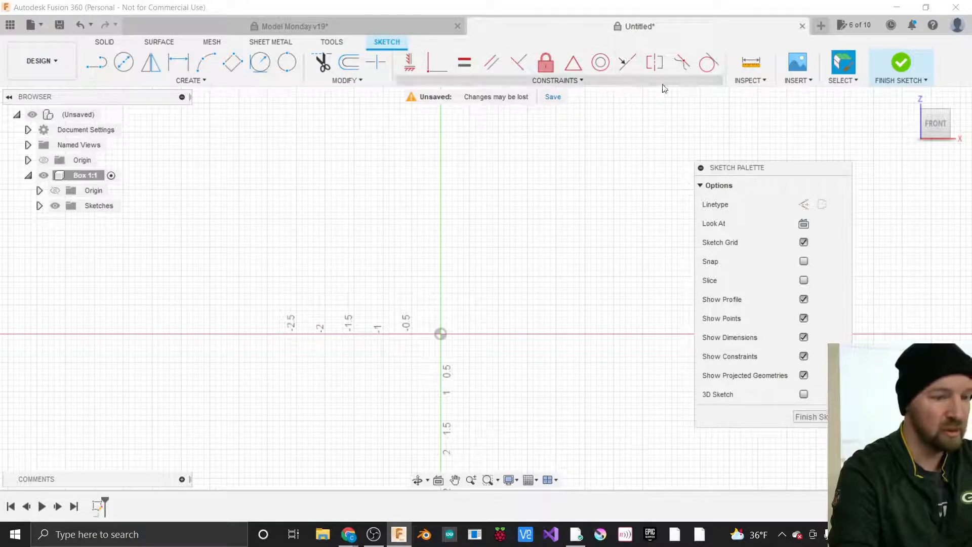
Start a two-point rectangle from the sketch origin and set its width to 4 in.
mouse_move(749, 173)
mouse_down()
mouse_move(727, 172)
mouse_move(736, 161)
mouse_move(727, 168)
mouse_move(762, 173)
mouse_move(743, 158)
mouse_move(741, 181)
mouse_move(706, 175)
mouse_move(722, 169)
mouse_up()
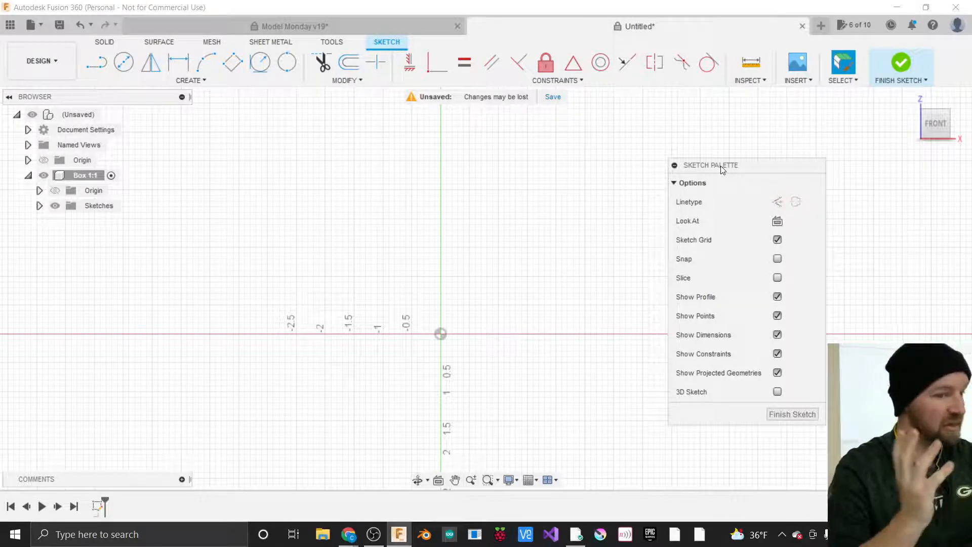
drag(695, 170, 739, 171)
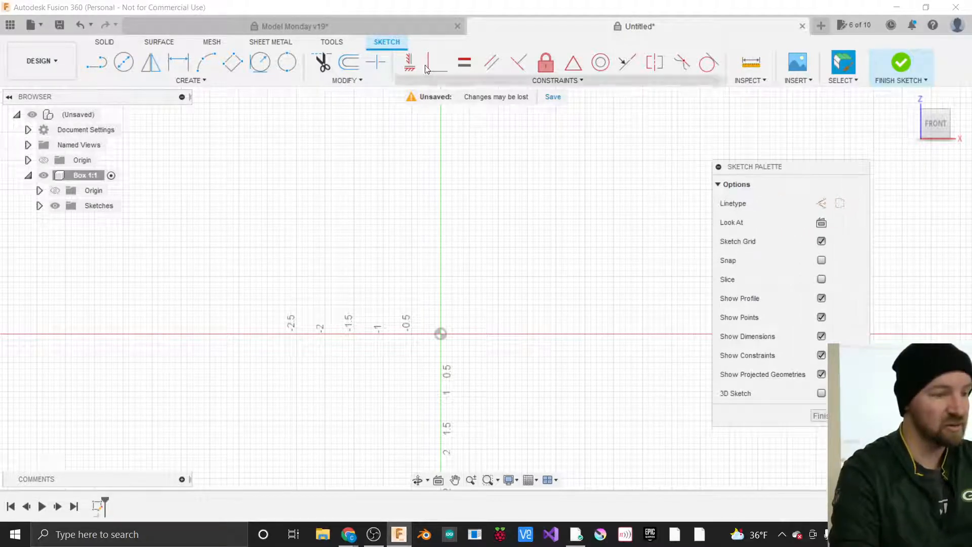
click(198, 83)
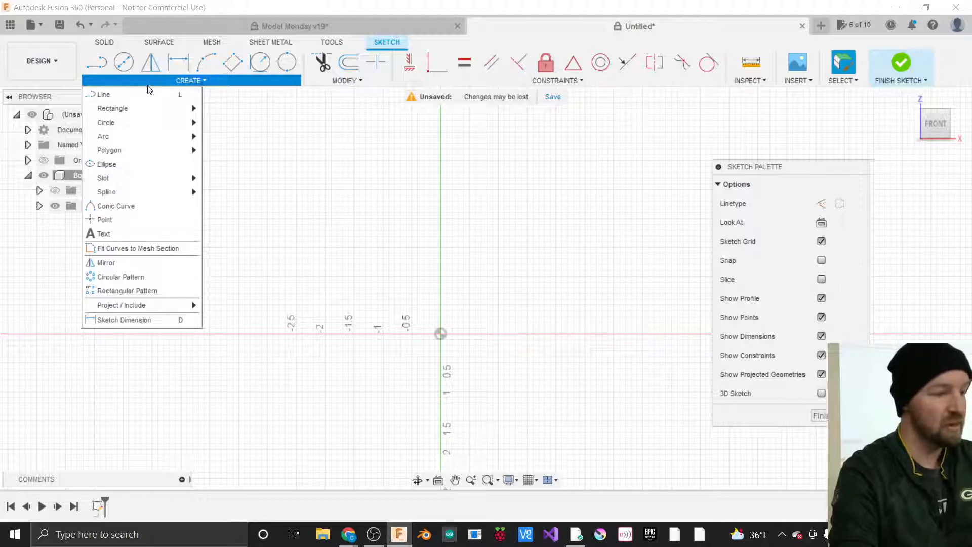
mouse_move(134, 110)
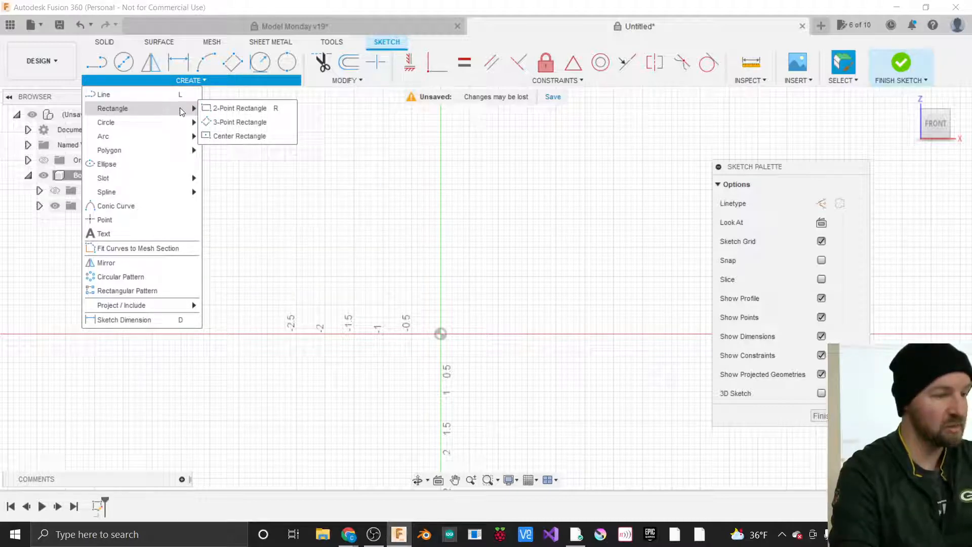
click(232, 108)
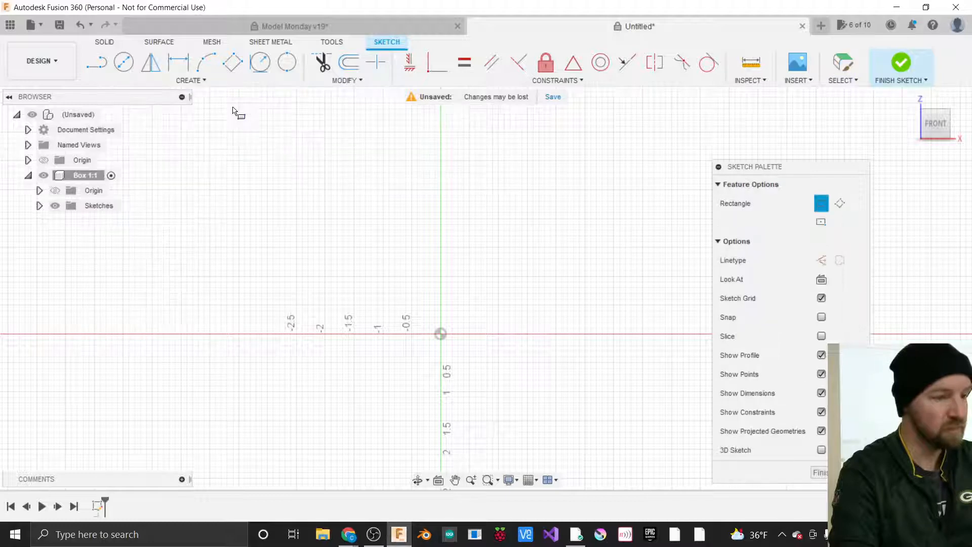
click(441, 334)
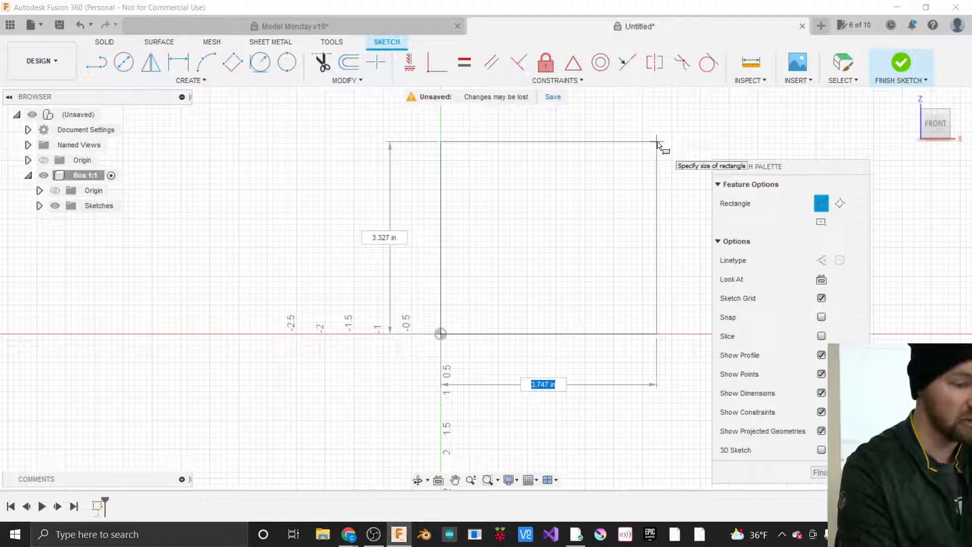
text(4)
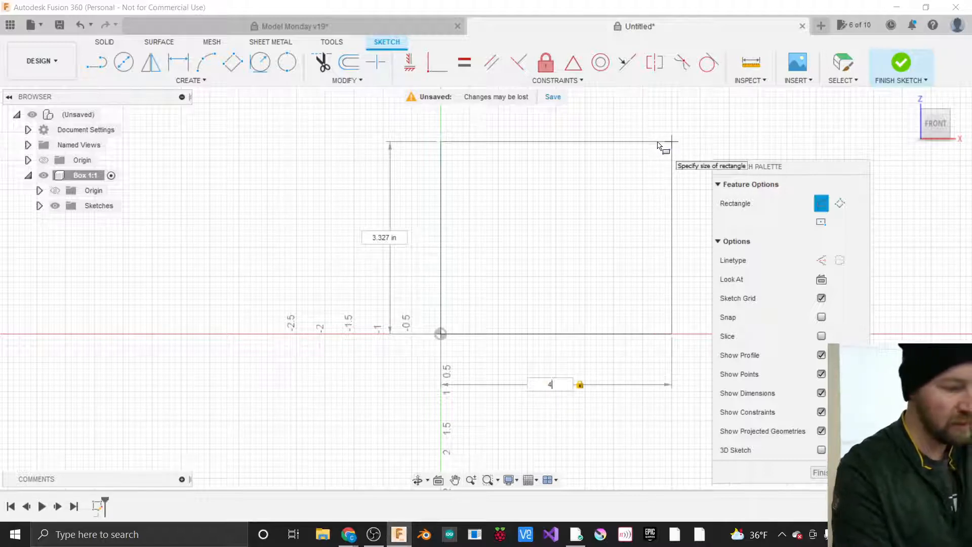
key(Tab)
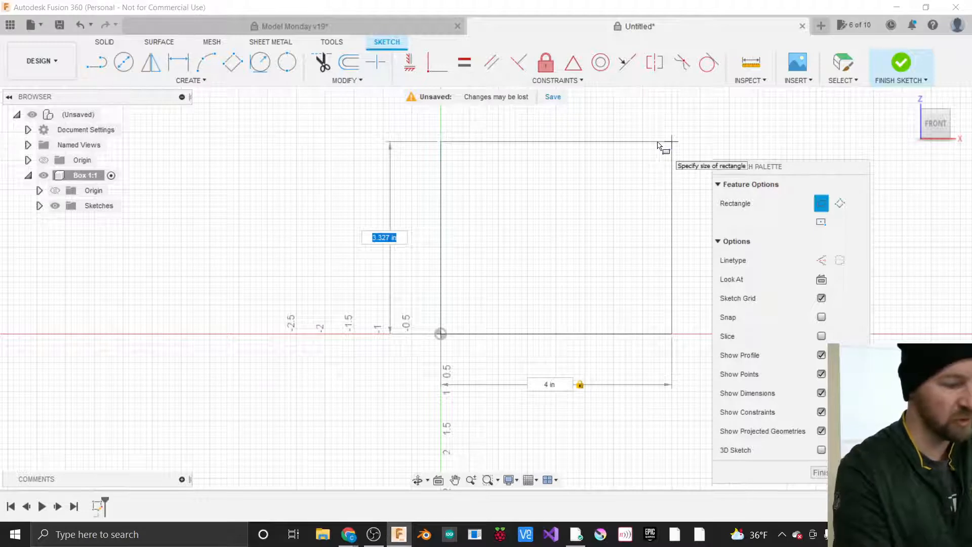
Switch back and forth between the rectangle's width and height values, ending on the height.
key(Tab)
key(Tab)
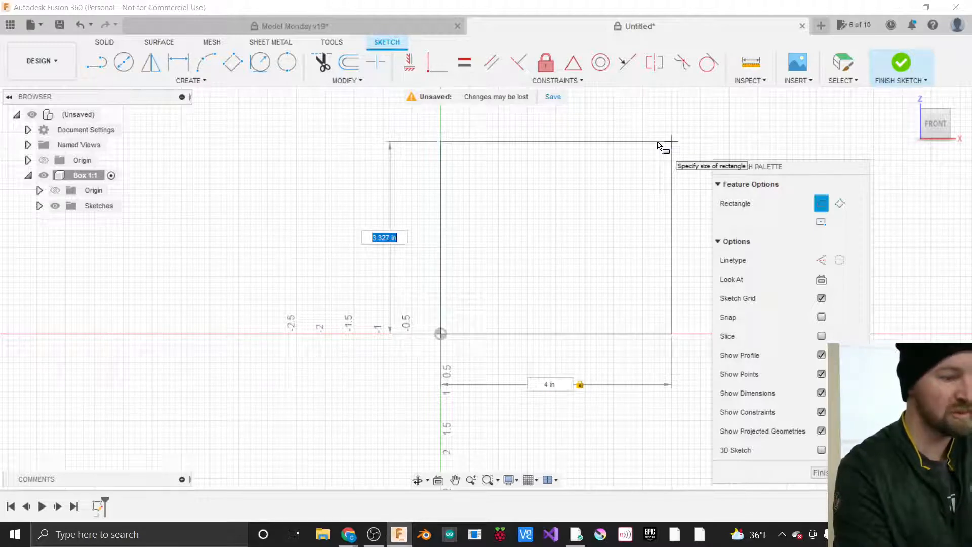
key(Tab)
key(Tab)
key(Tab)
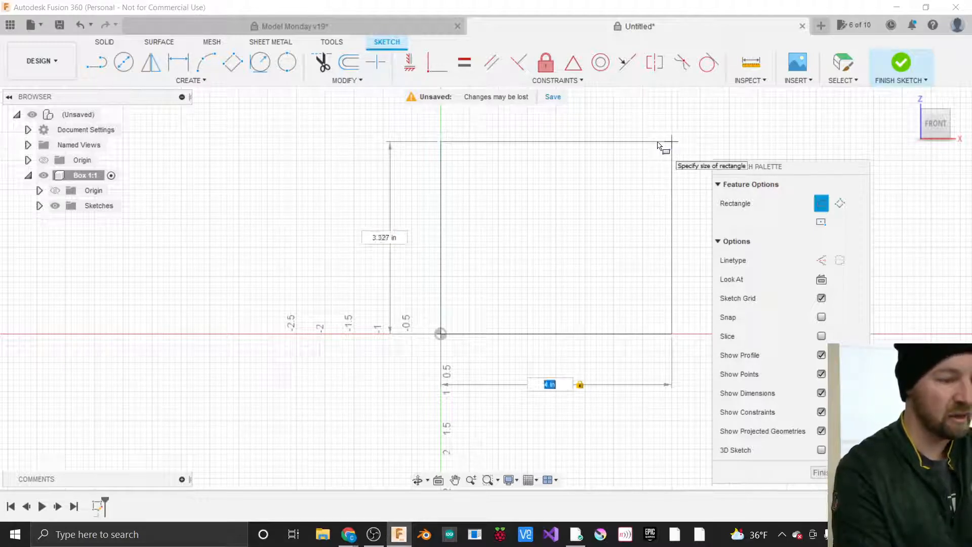
key(Tab)
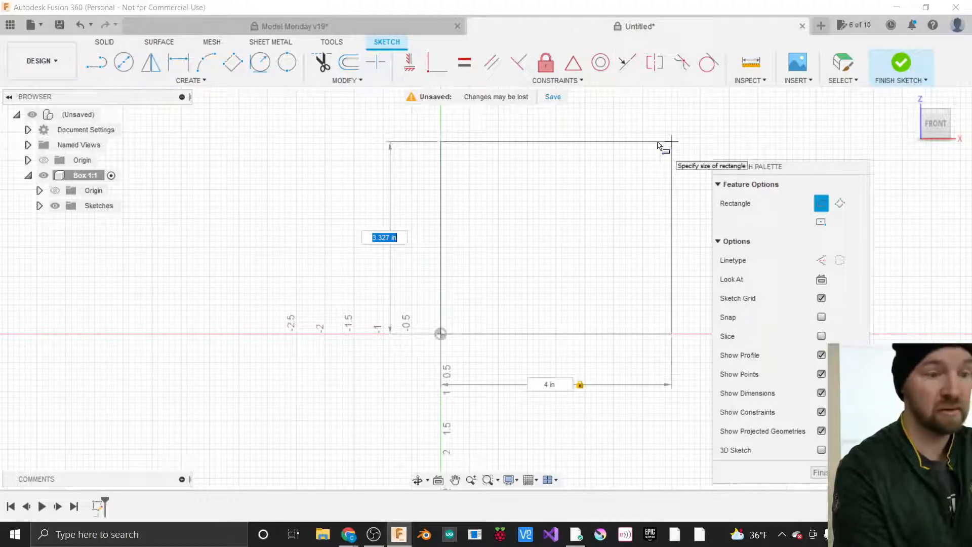
key(Tab)
key(Tab)
key(Tab)
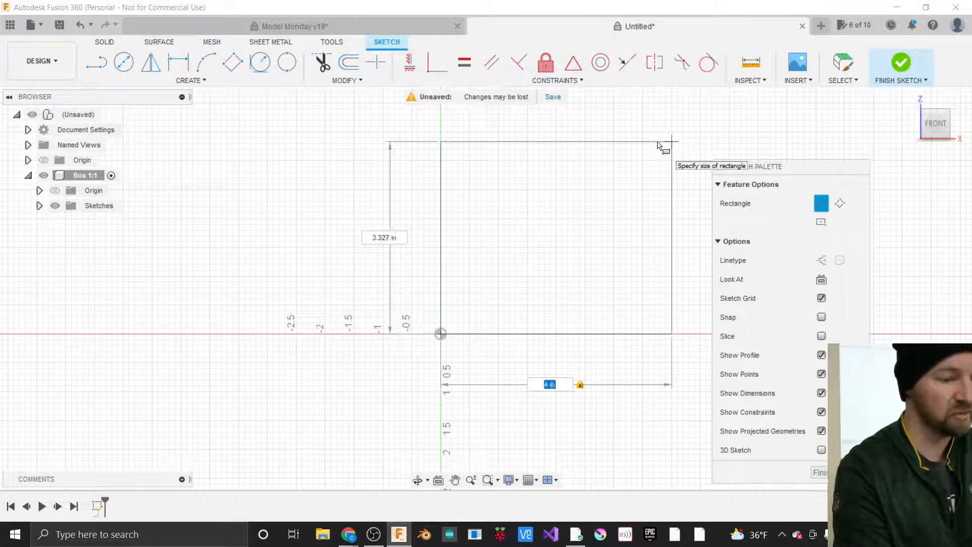
key(Tab)
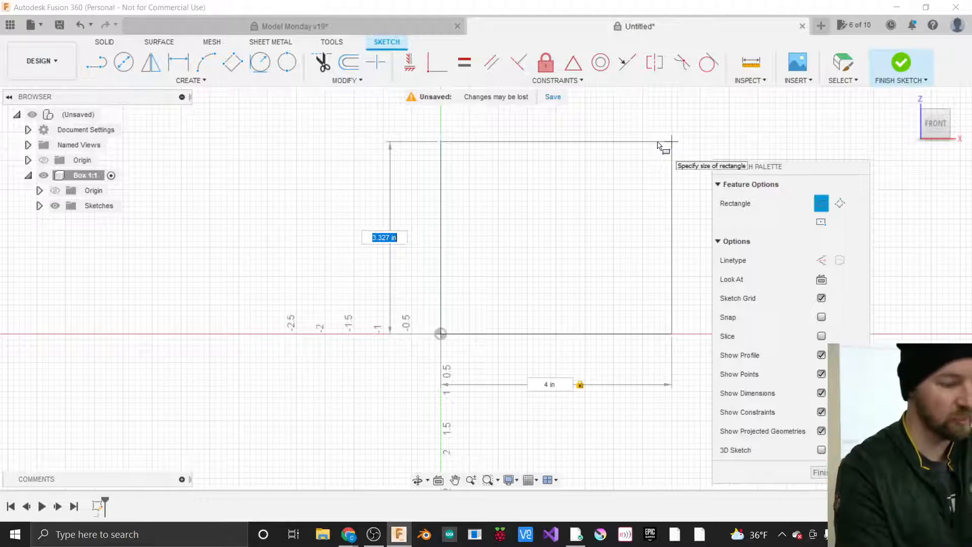
Set the rectangle's height to 4 in and complete it in the quadrant with positive X and Z.
text(4)
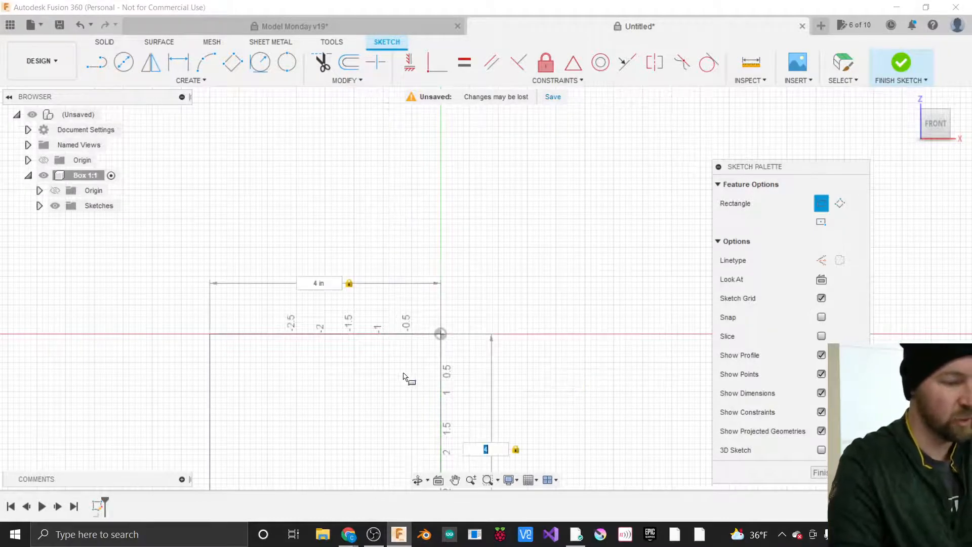
scroll(400, 381, down, 1)
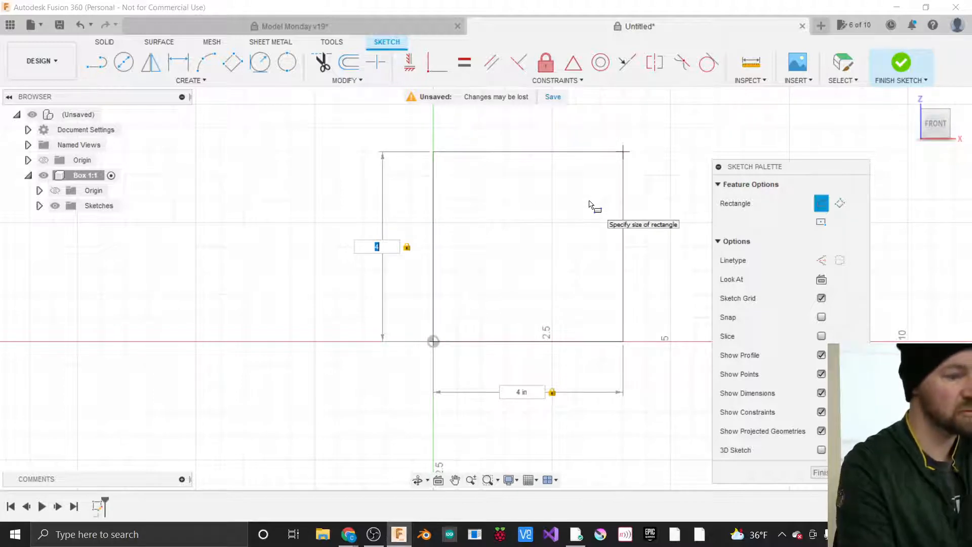
key(Tab)
key(Tab)
key(Tab)
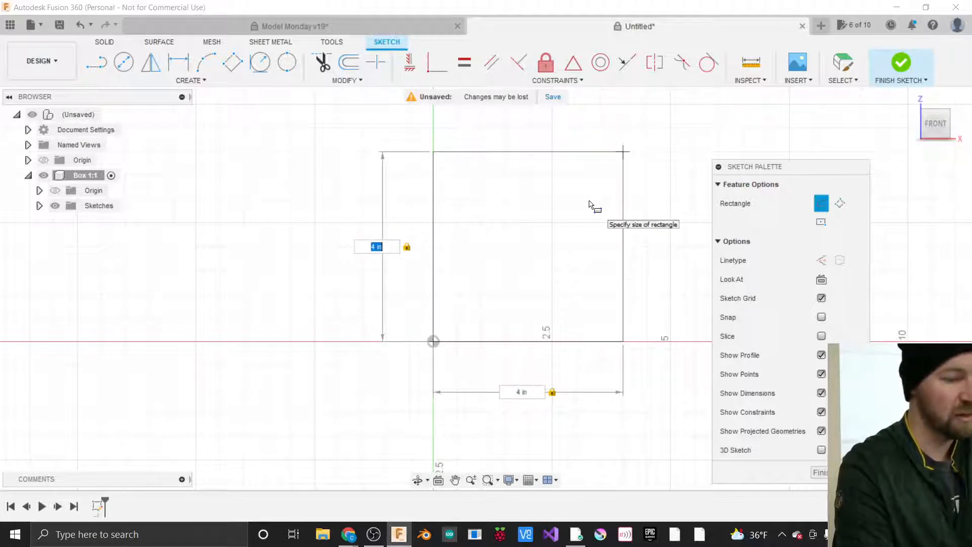
key(Tab)
key(Tab)
key(Tab)
key(Tab)
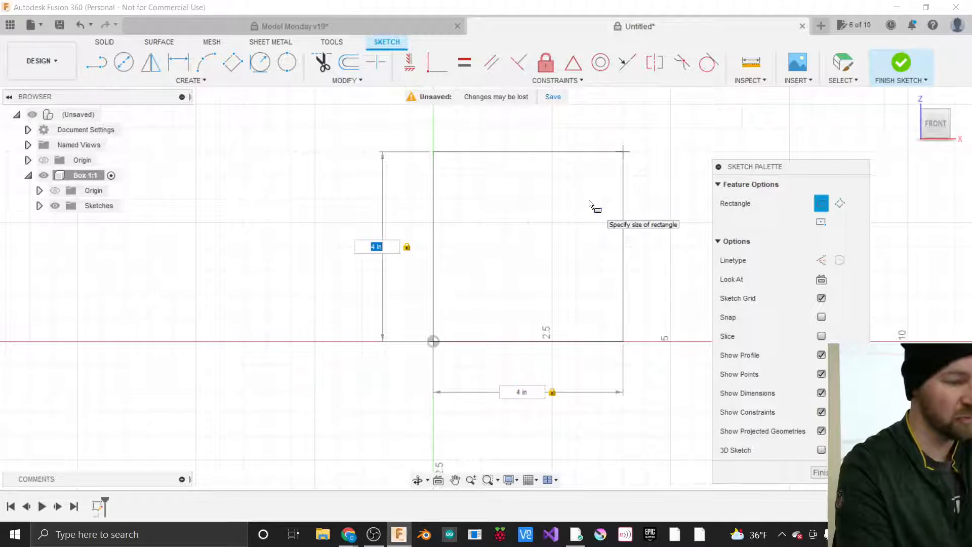
key(Tab)
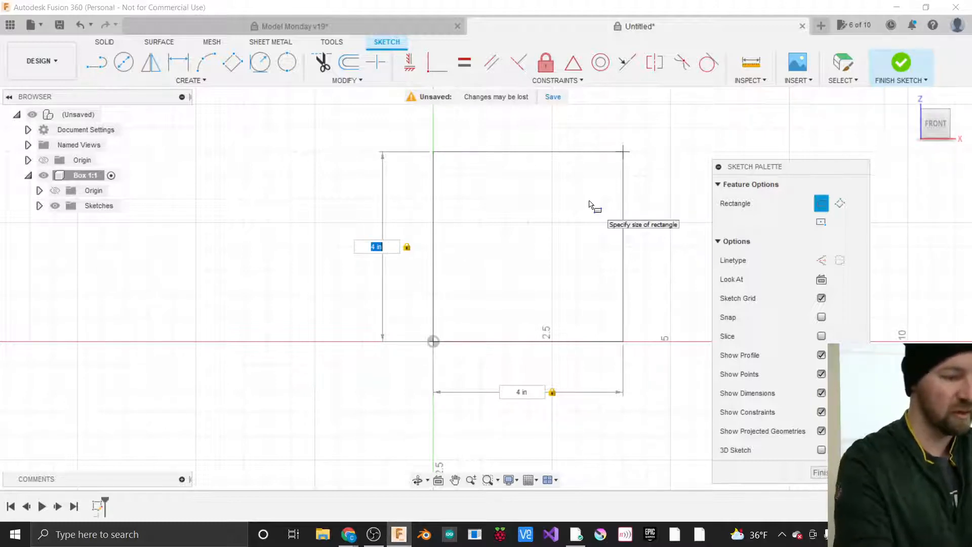
key(Return)
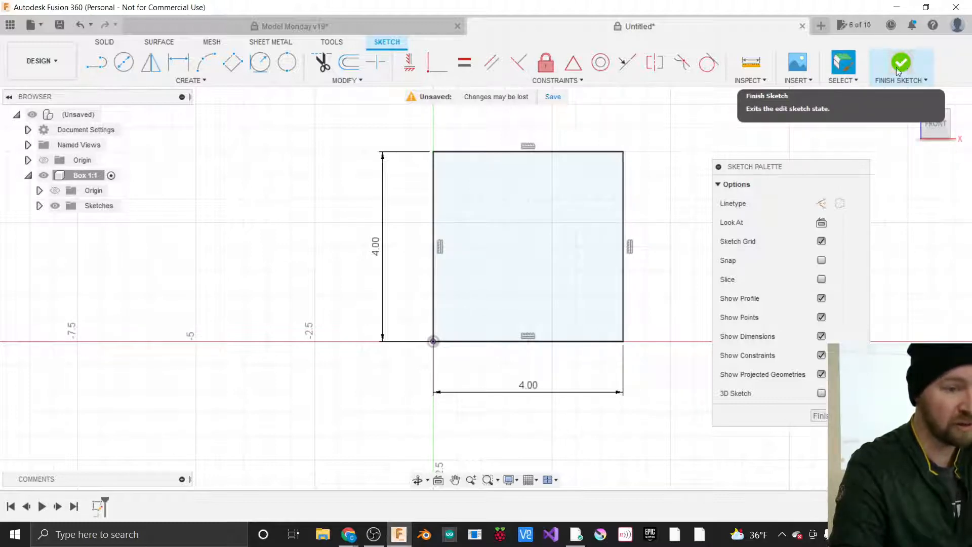
Move the sketch options aside and finish the sketch of the 4 in square.
drag(783, 173, 751, 153)
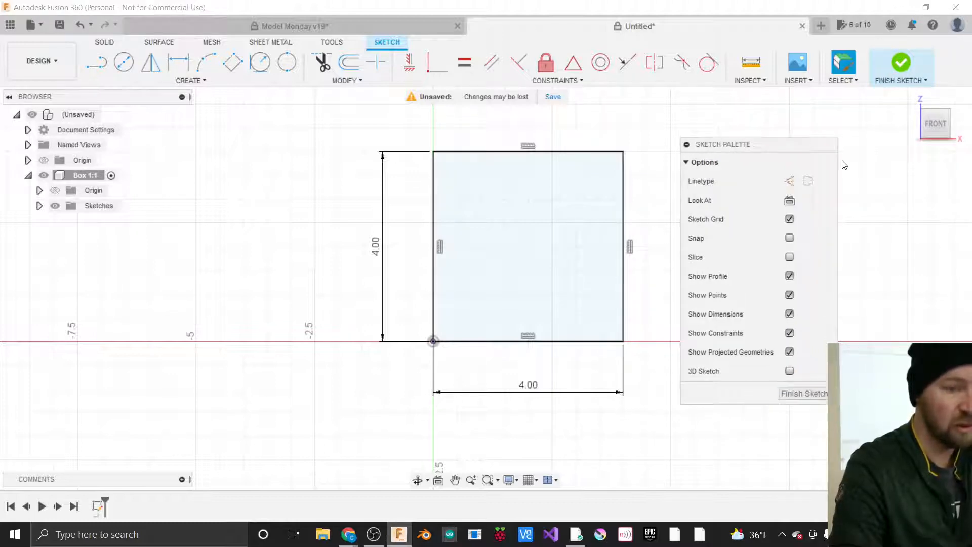
click(895, 68)
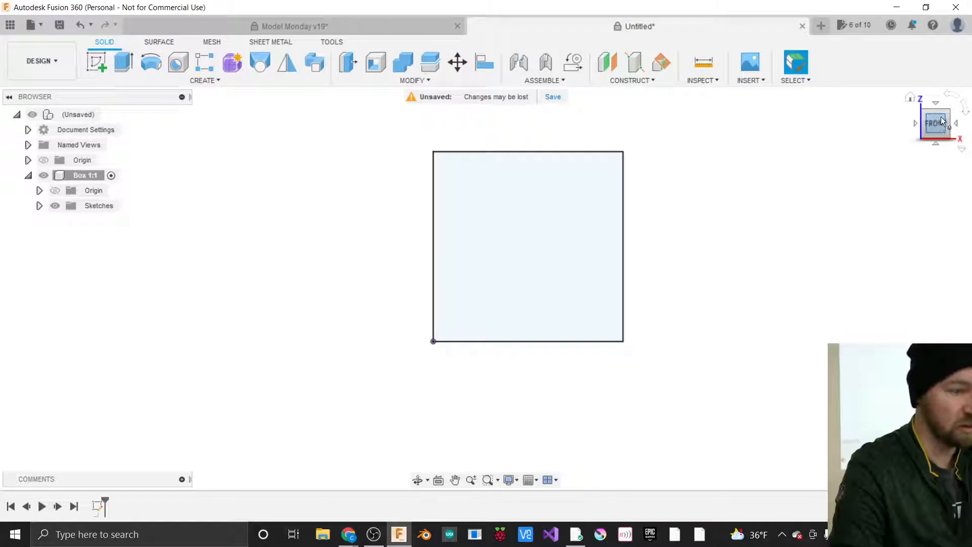
drag(941, 116, 889, 134)
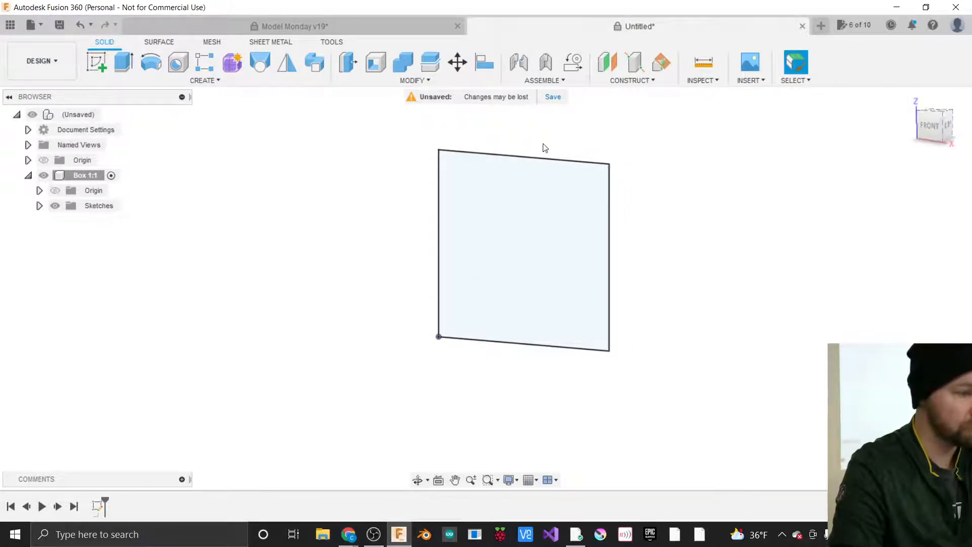
Expand the Sketches folder of Box 1 and rename its sketch as 4x4 Box.
double_click(84, 176)
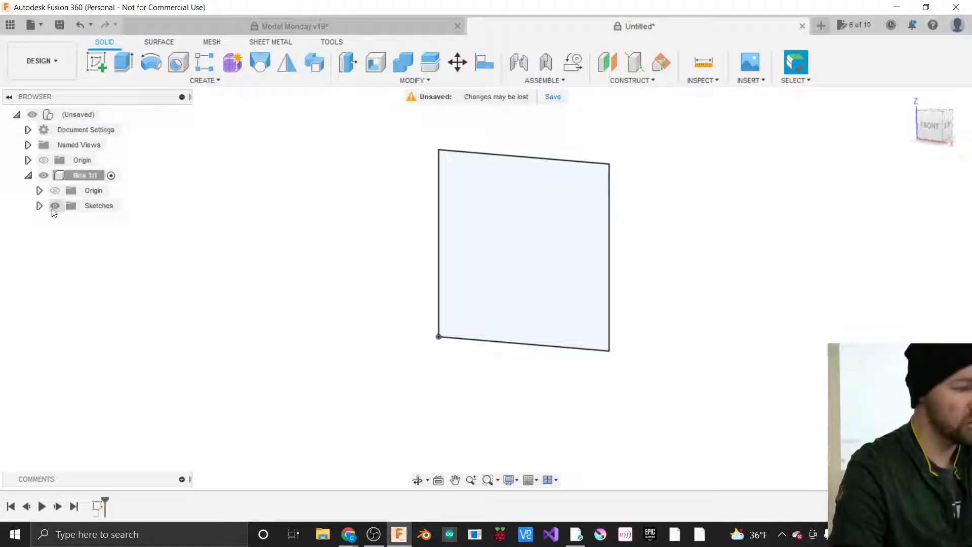
click(39, 206)
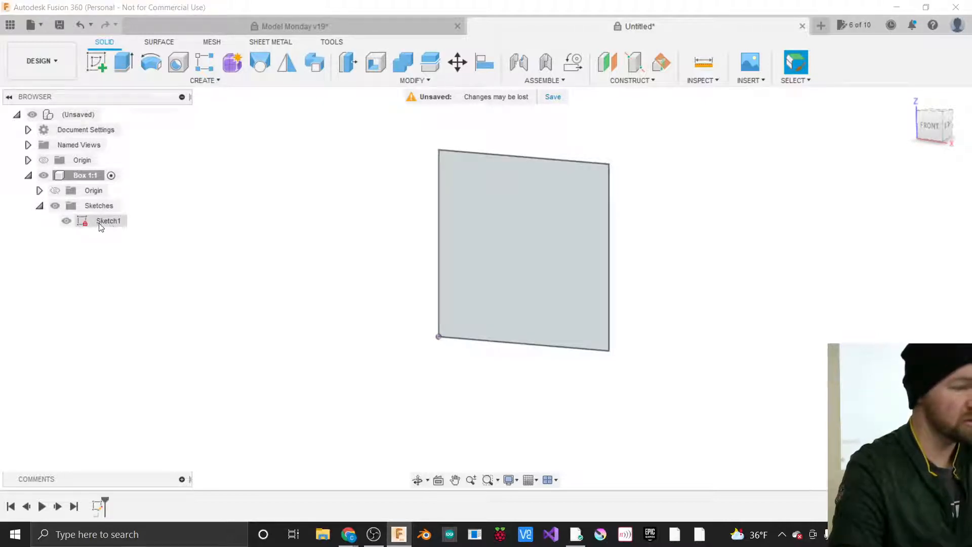
click(102, 225)
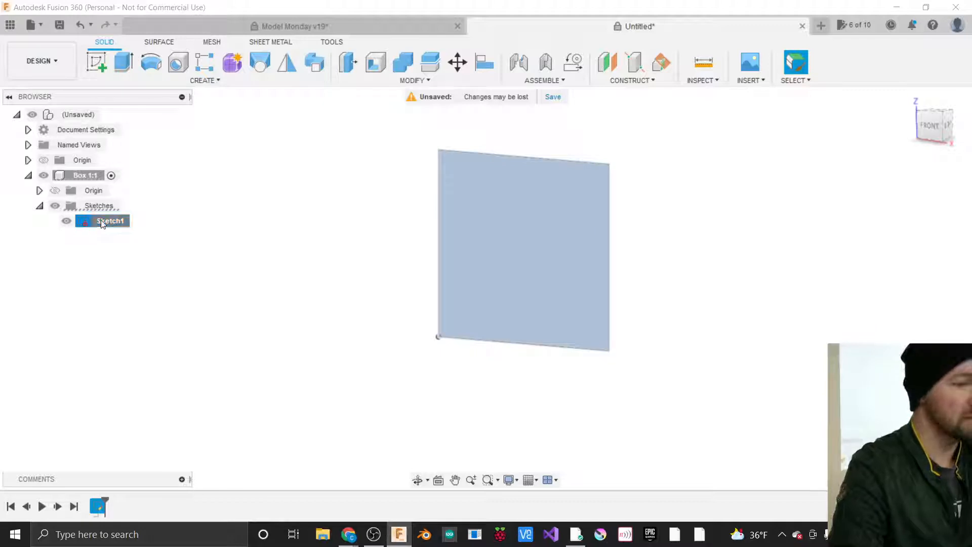
click(101, 223)
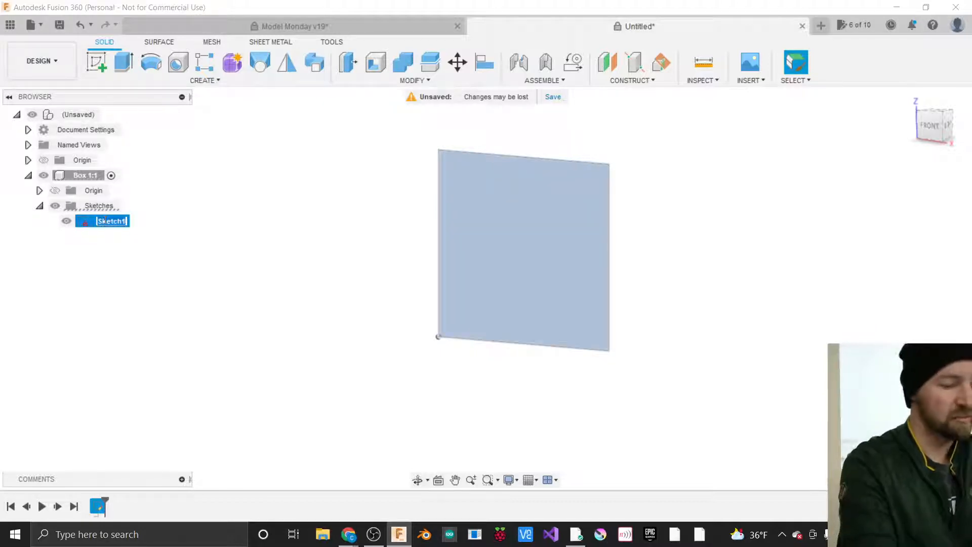
text(Bo)
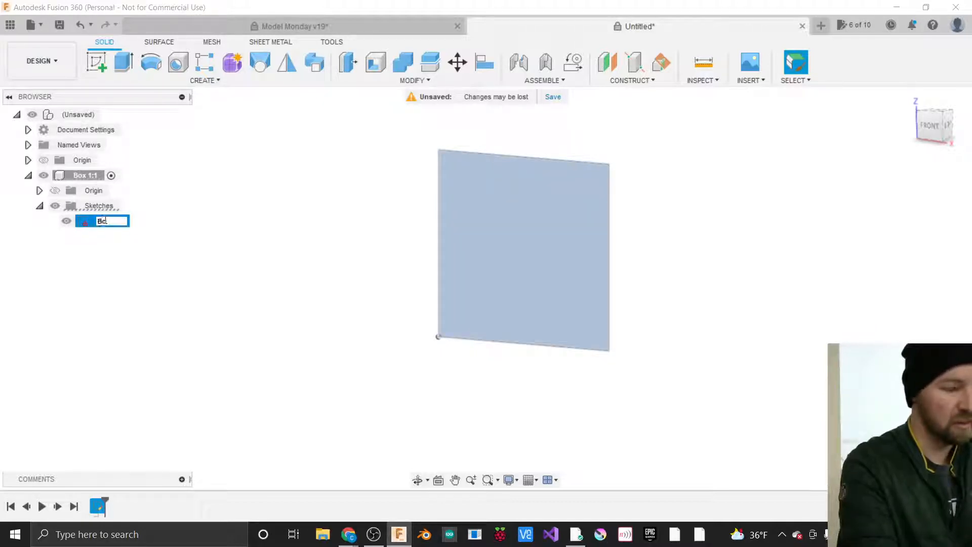
key(BackSpace)
key(BackSpace)
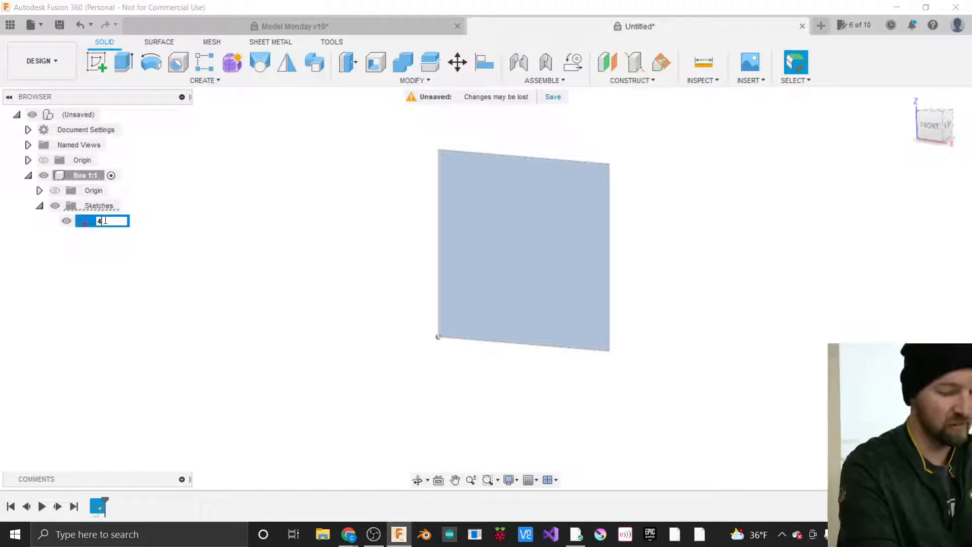
text(4x8 Box)
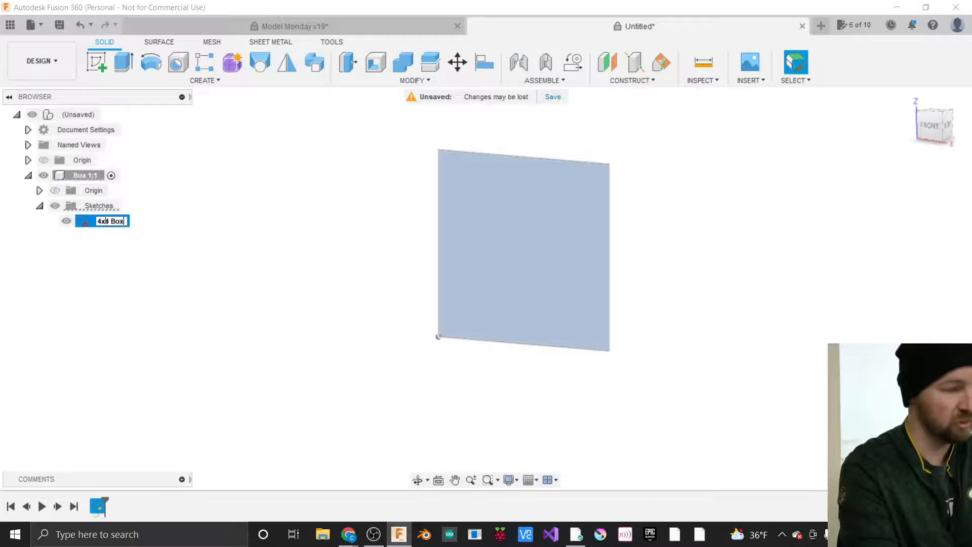
key(Return)
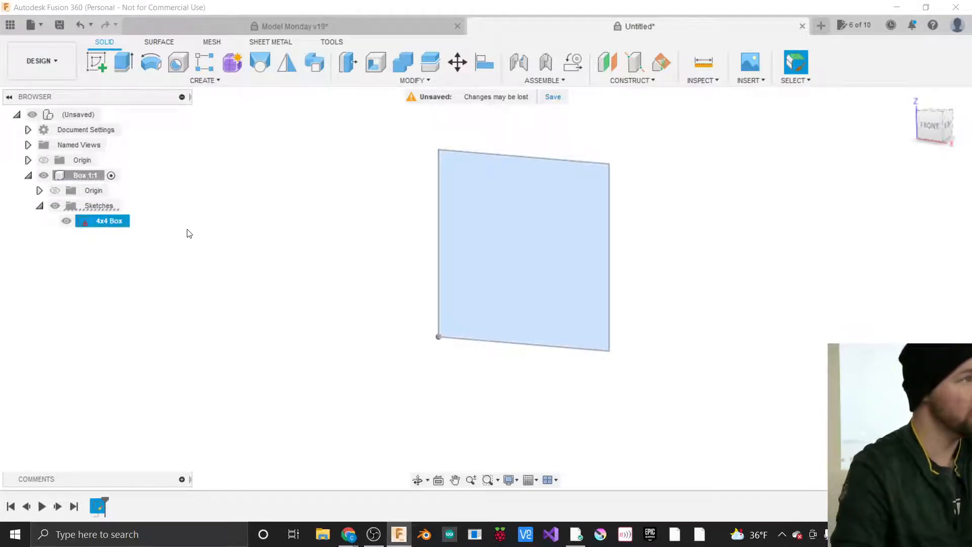
click(201, 231)
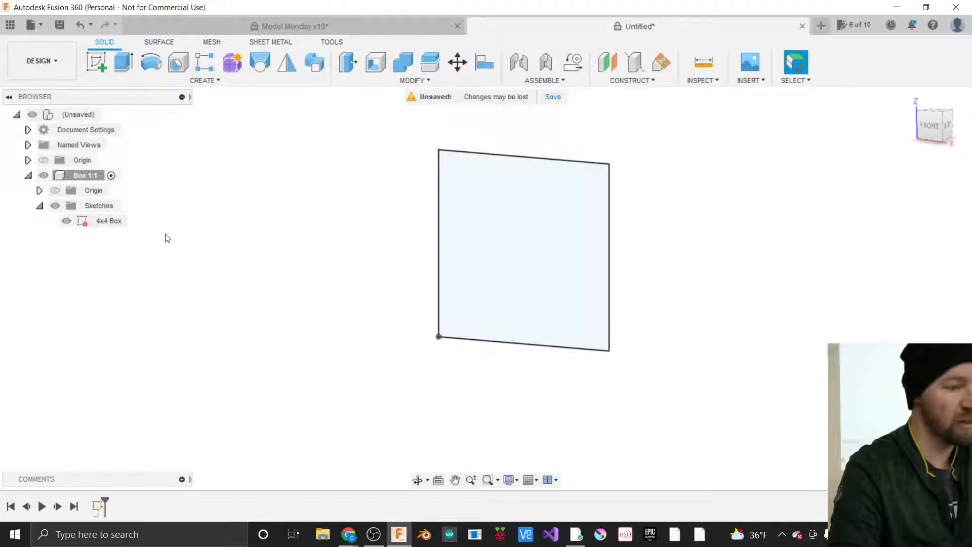
Set up a one-sided Extrude of the 4x4 Box sketch profile with a distance of 4 in.
scroll(635, 408, down, 1)
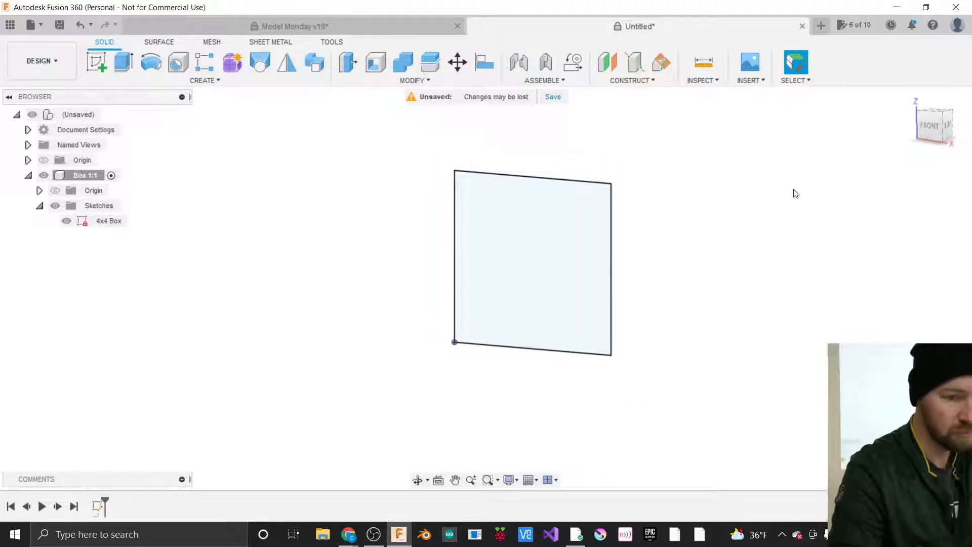
drag(923, 126, 931, 134)
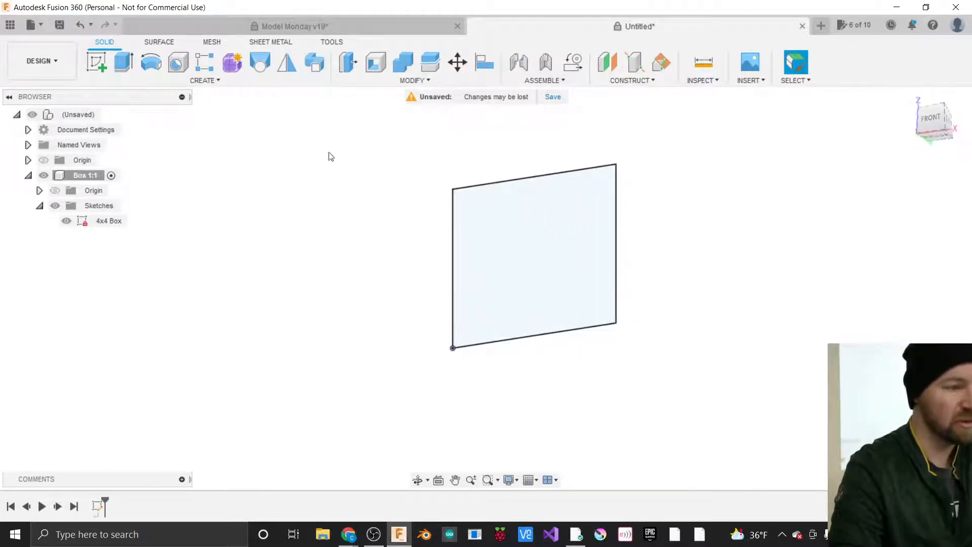
click(203, 80)
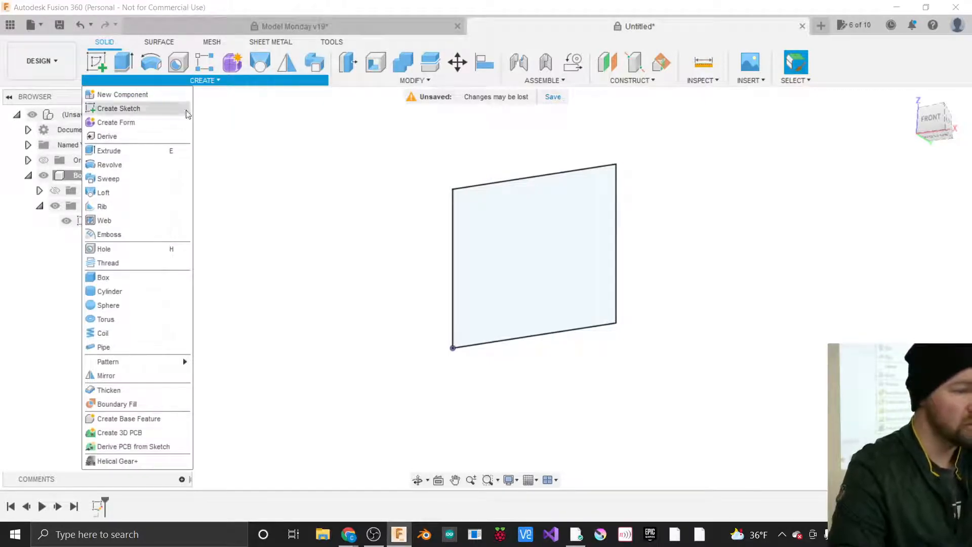
click(134, 151)
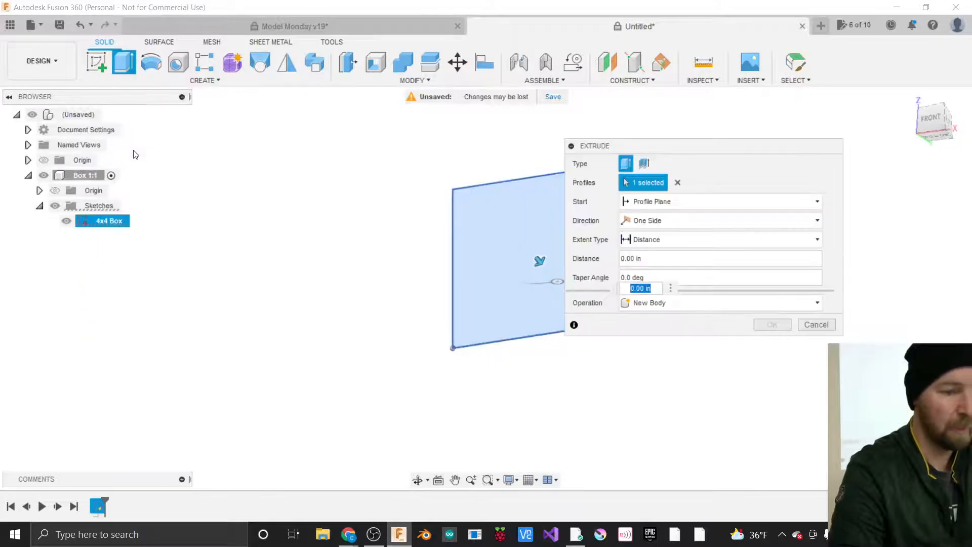
scroll(372, 311, down, 1)
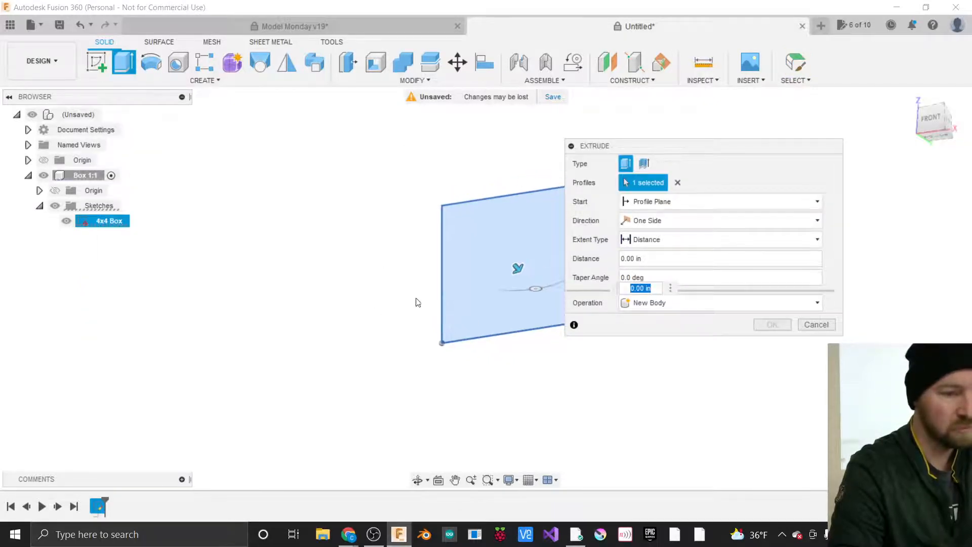
drag(937, 121, 901, 133)
drag(513, 273, 410, 321)
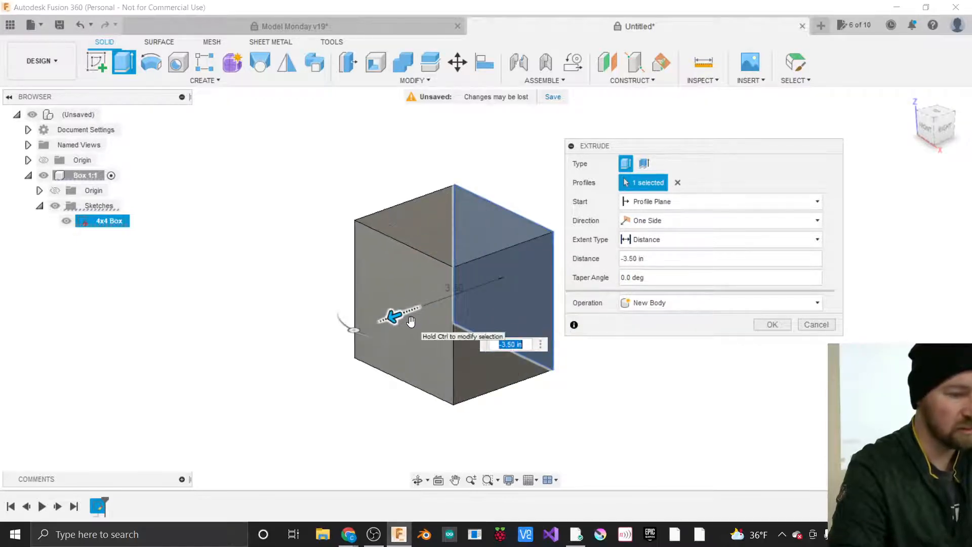
text(4)
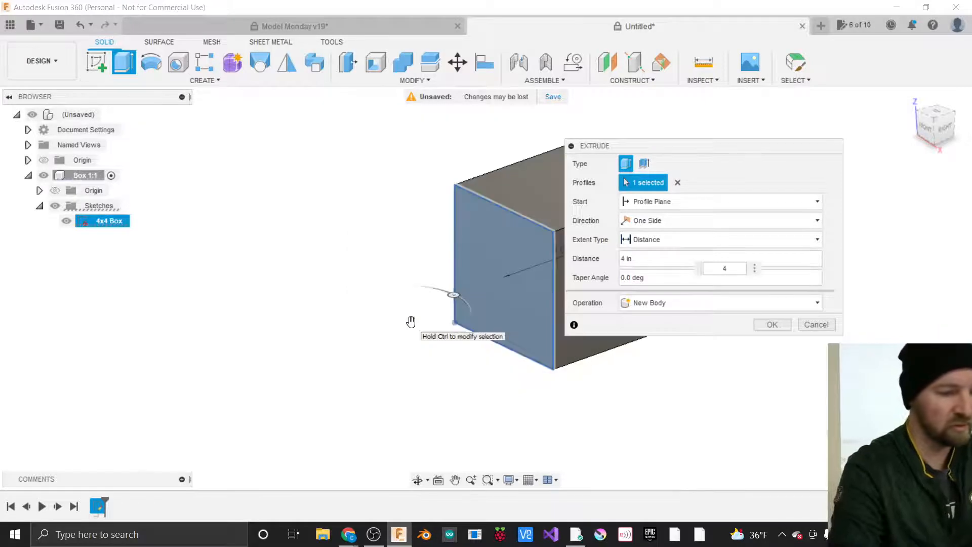
scroll(276, 403, down, 3)
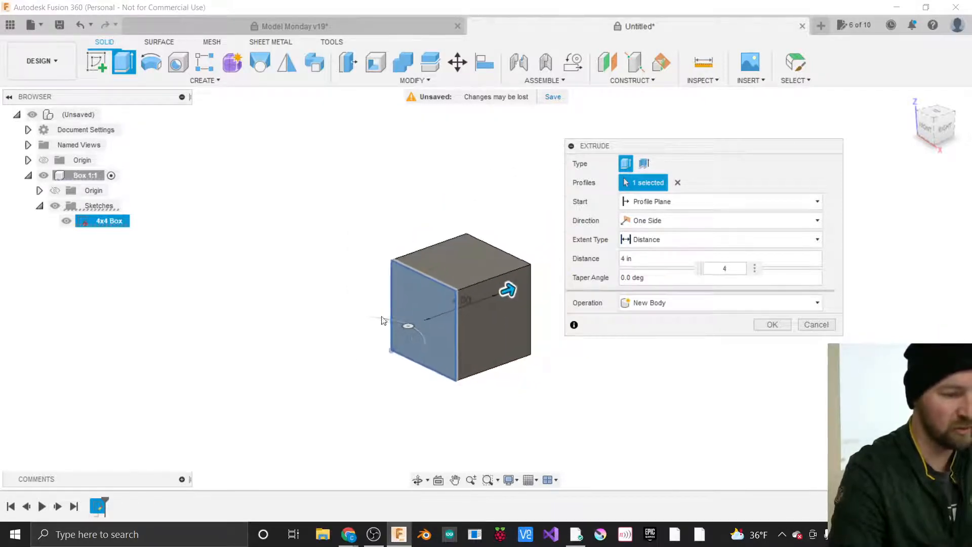
scroll(523, 278, up, 3)
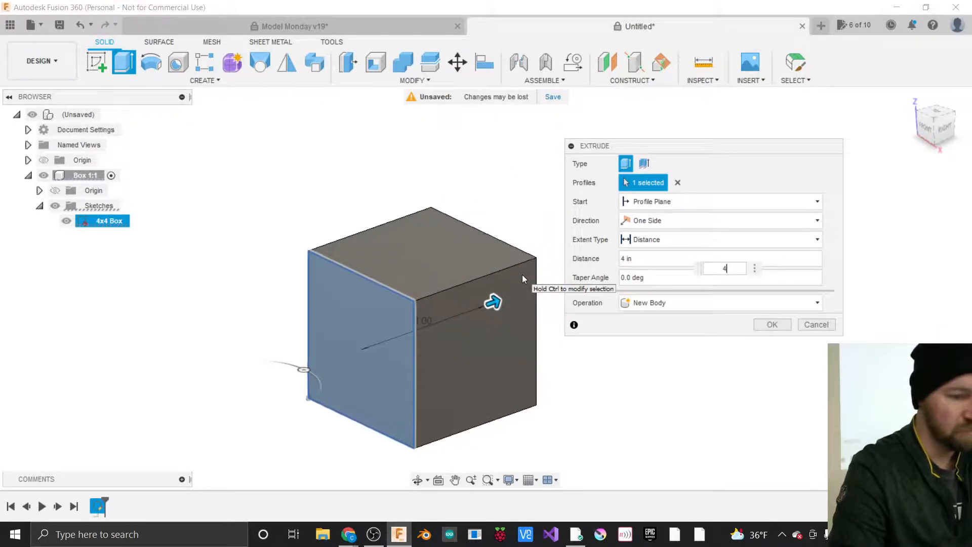
mouse_move(624, 146)
mouse_down()
mouse_move(652, 147)
mouse_move(636, 149)
mouse_up()
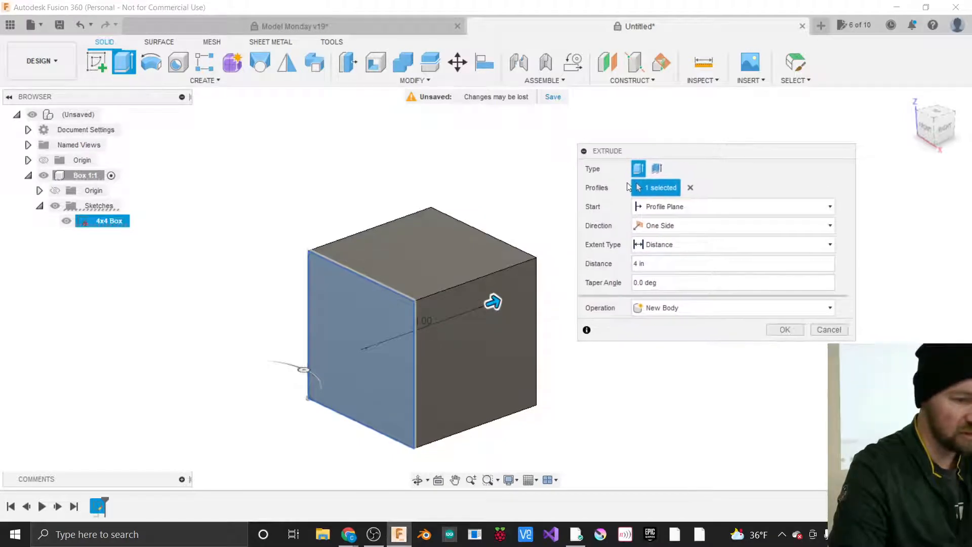
click(648, 263)
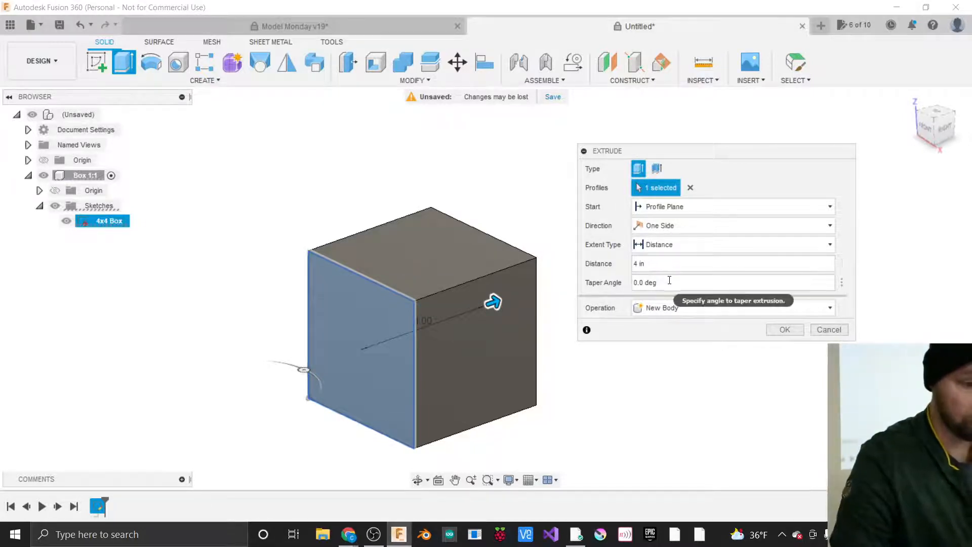
Try taper angles of 10 and -10 degrees on the extrusion, and clear the value.
click(667, 282)
drag(664, 283, 616, 289)
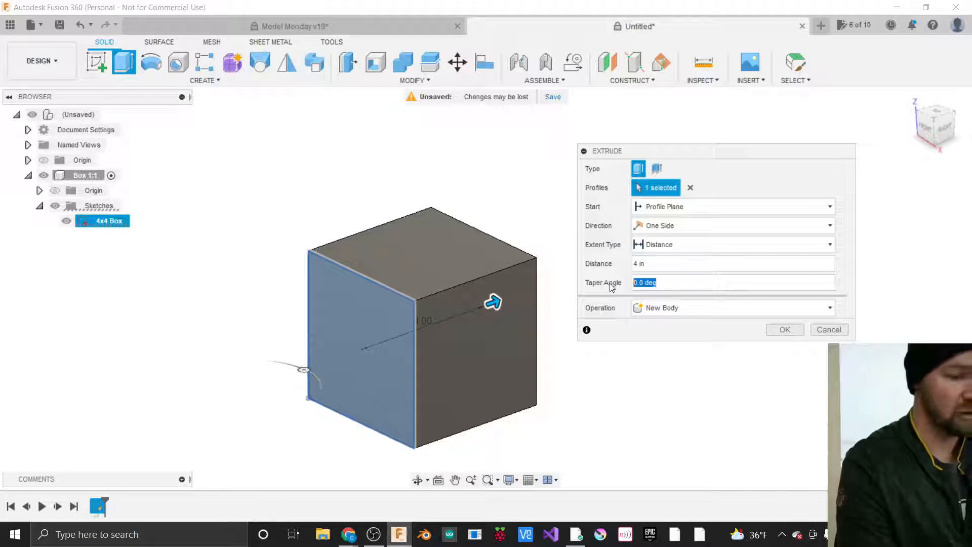
text(1)
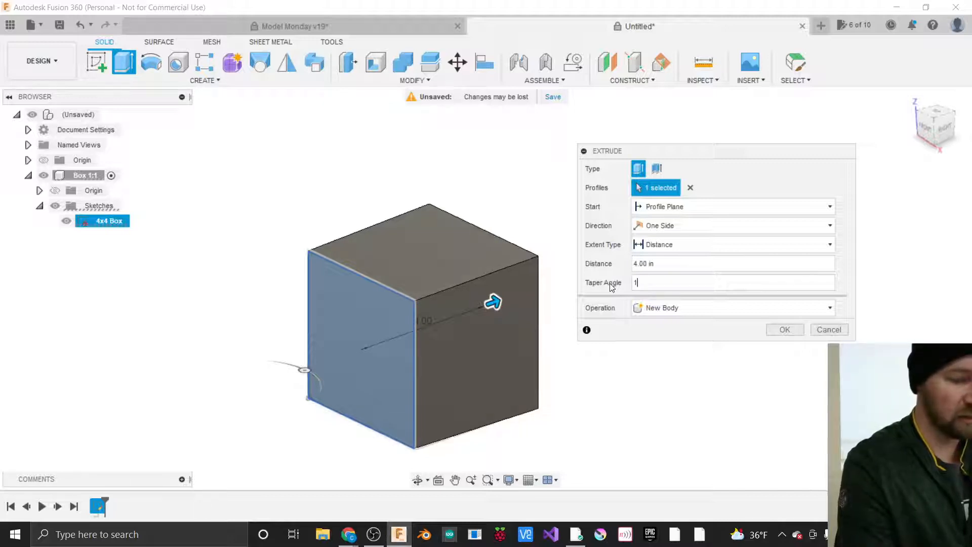
text(0)
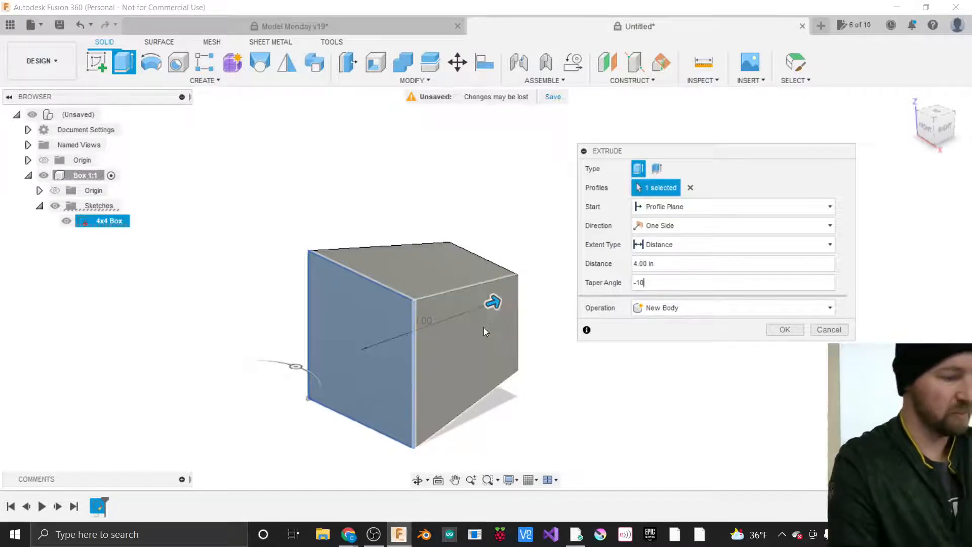
key(BackSpace)
key(BackSpace)
key(BackSpace)
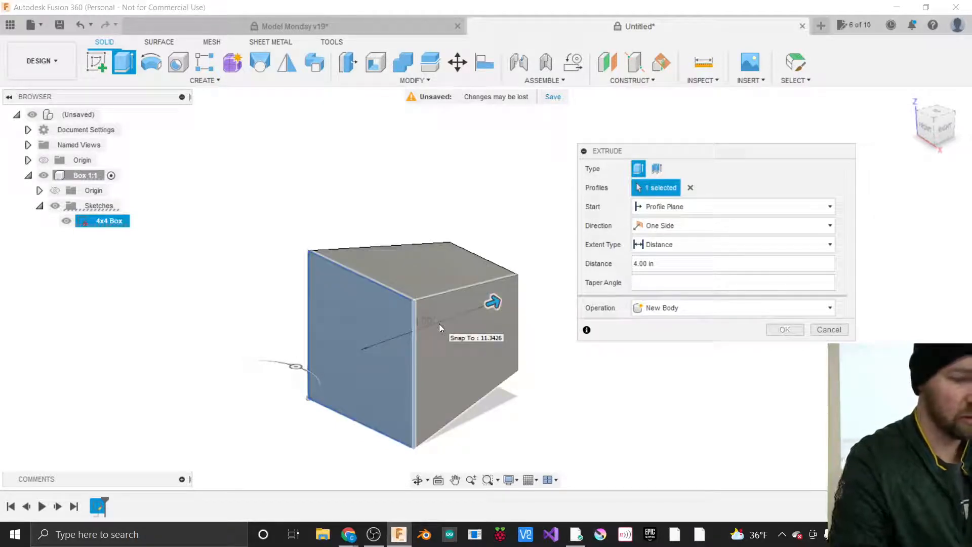
Set the taper angle to 0 degrees and complete the extrusion as a new body.
text(0)
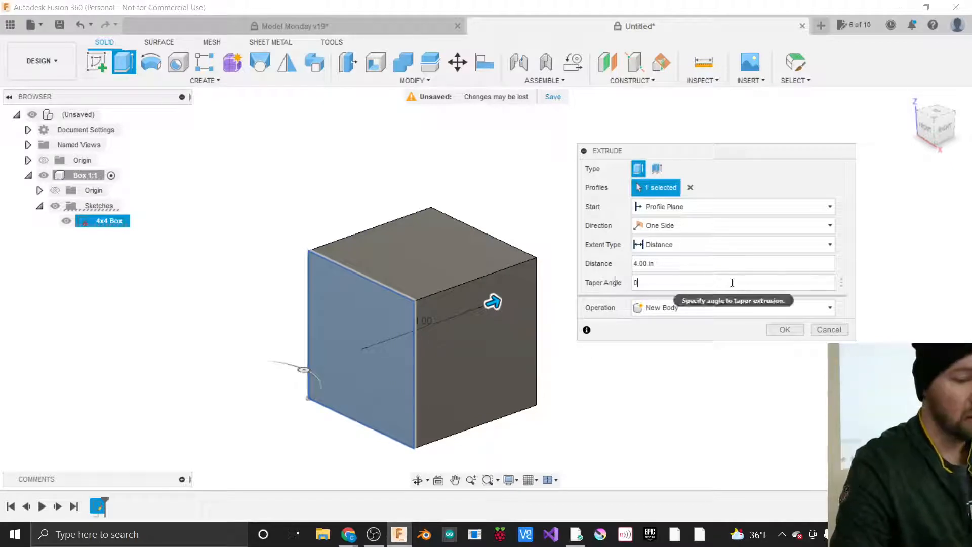
click(780, 329)
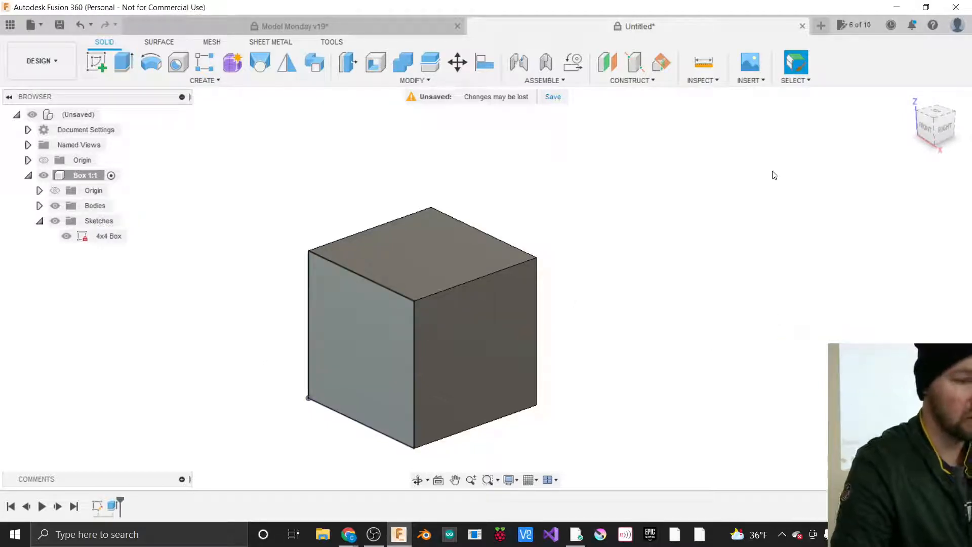
Start a new sketch on the box's top face and move the sketch options aside.
click(924, 135)
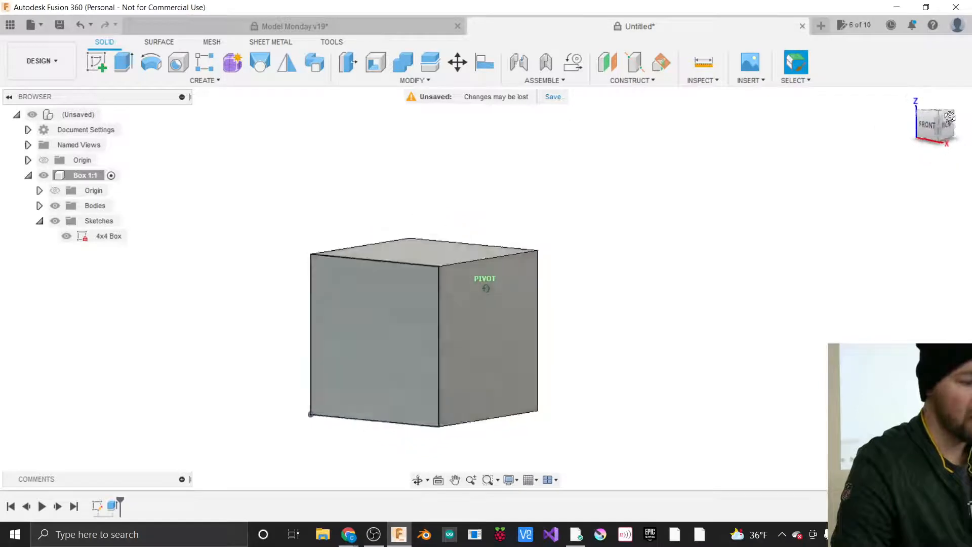
mouse_move(486, 288)
shift+middle_down()
mouse_move(478, 324)
mouse_move(410, 370)
shift+middle_up()
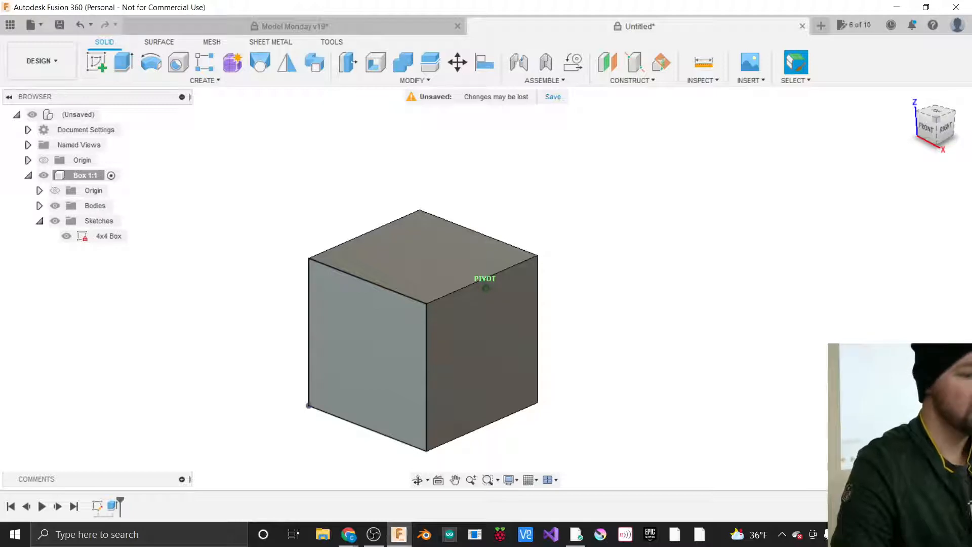
mouse_move(486, 288)
shift+middle_down()
mouse_move(425, 290)
mouse_move(451, 292)
shift+middle_up()
shift+middle_drag(755, 268, 790, 263)
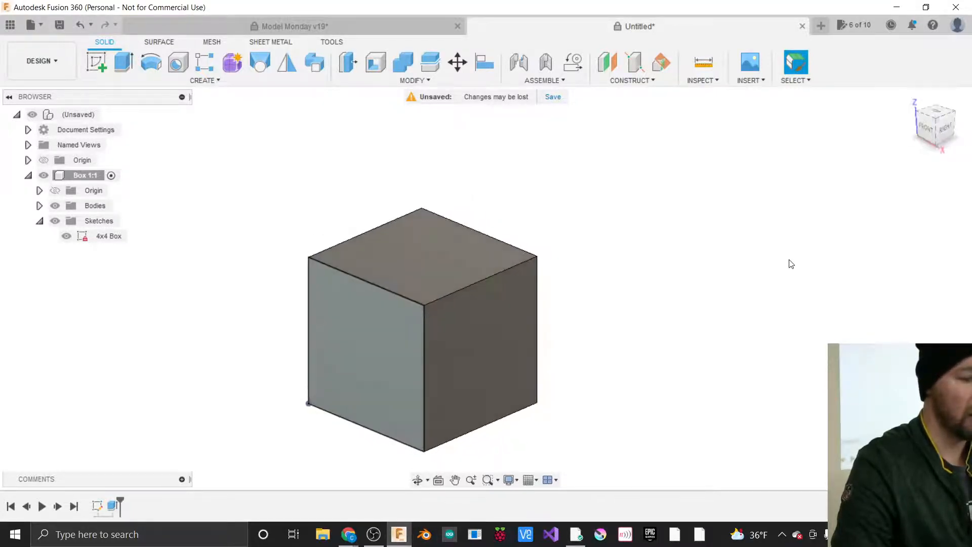
scroll(789, 263, down, 1)
scroll(332, 374, up, 3)
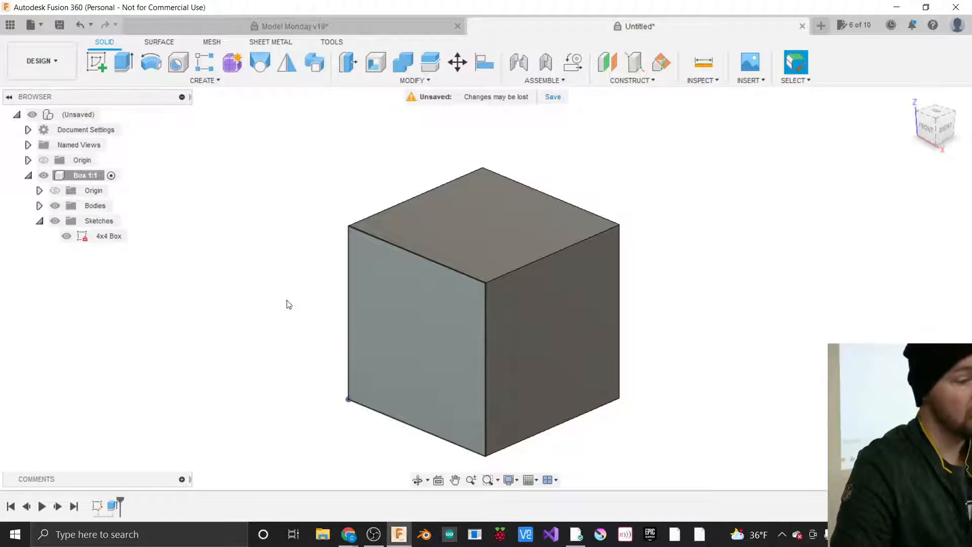
click(209, 84)
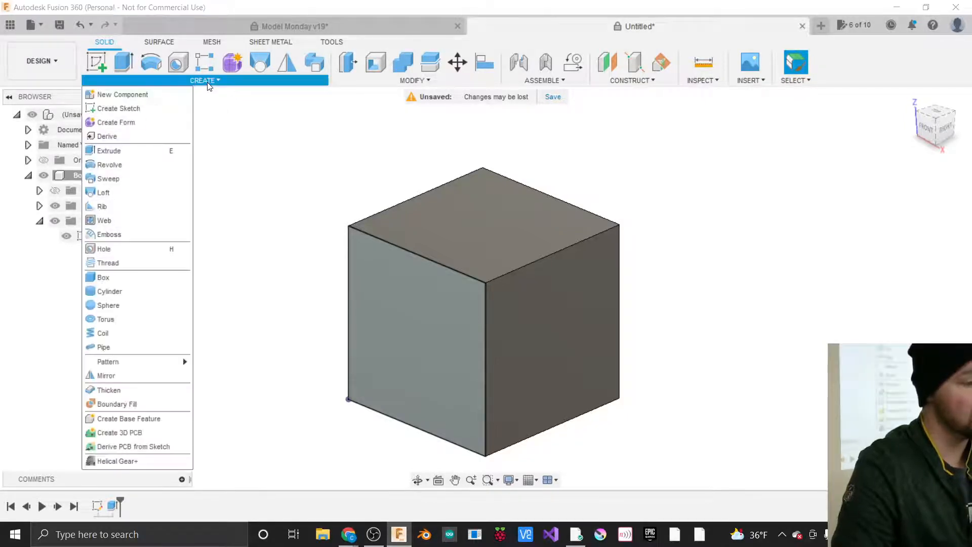
click(131, 109)
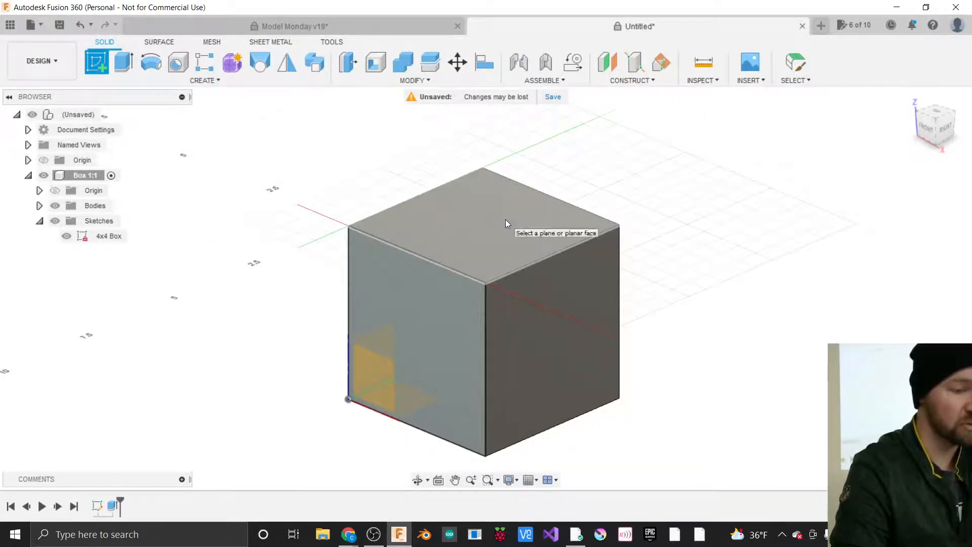
click(506, 221)
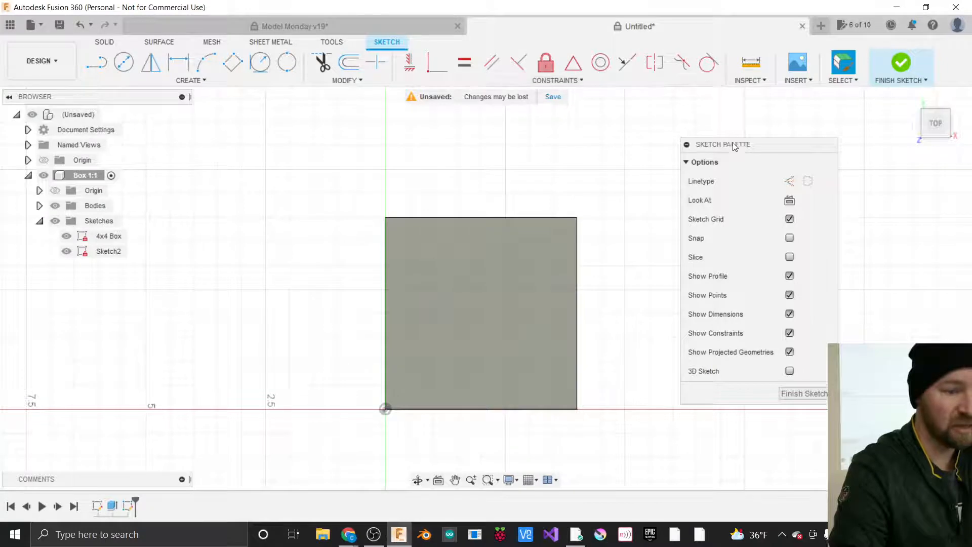
drag(732, 152, 719, 153)
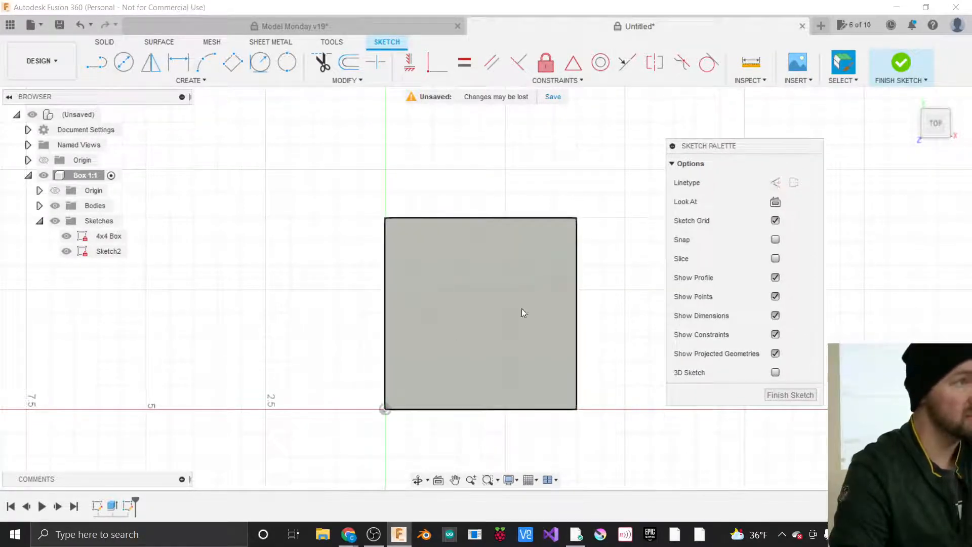
click(198, 81)
mouse_move(159, 110)
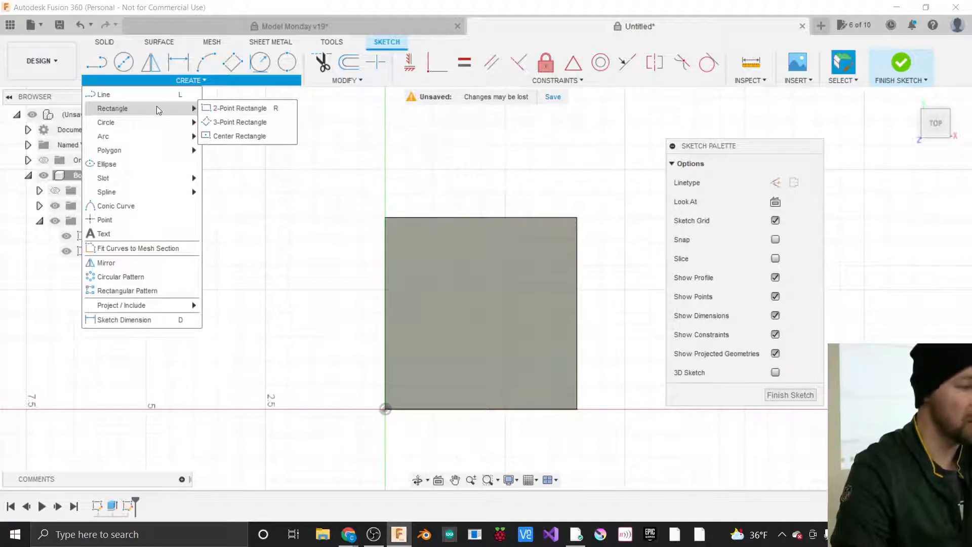
mouse_move(131, 120)
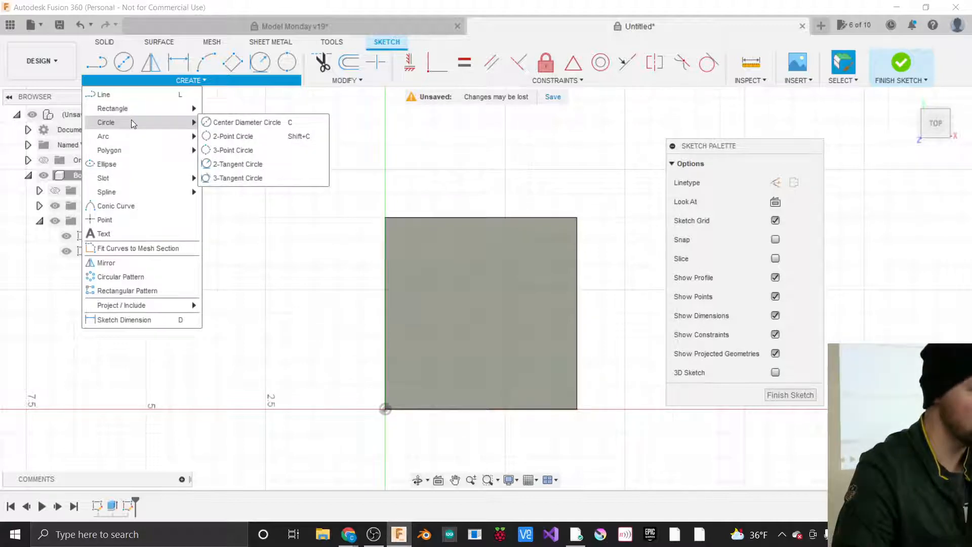
click(240, 124)
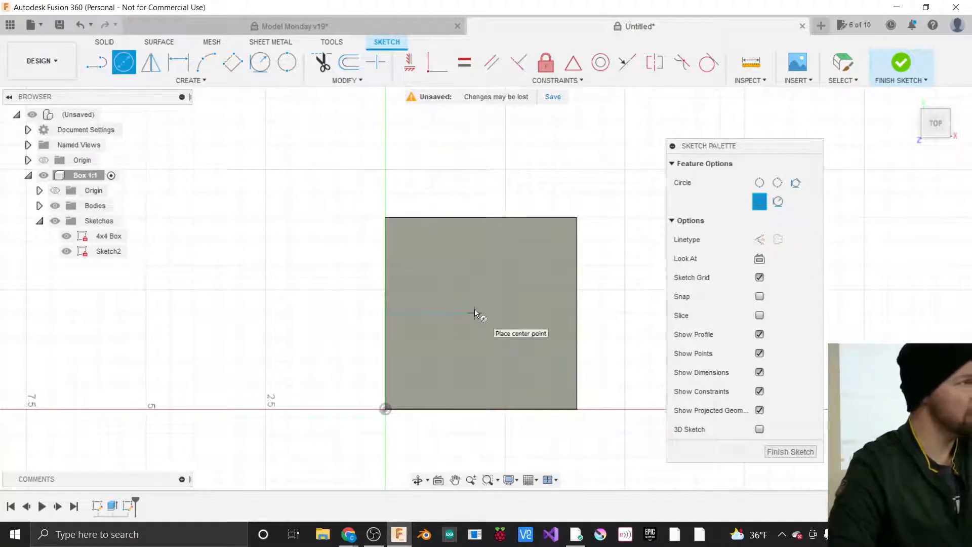
key(Escape)
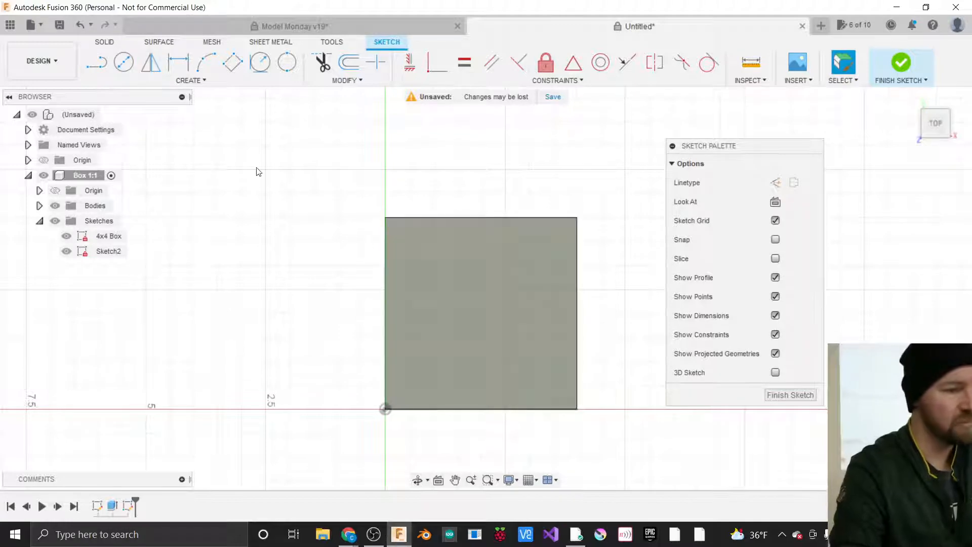
Draw two diagonal lines between opposite corners of the top face so they cross at its center.
click(192, 80)
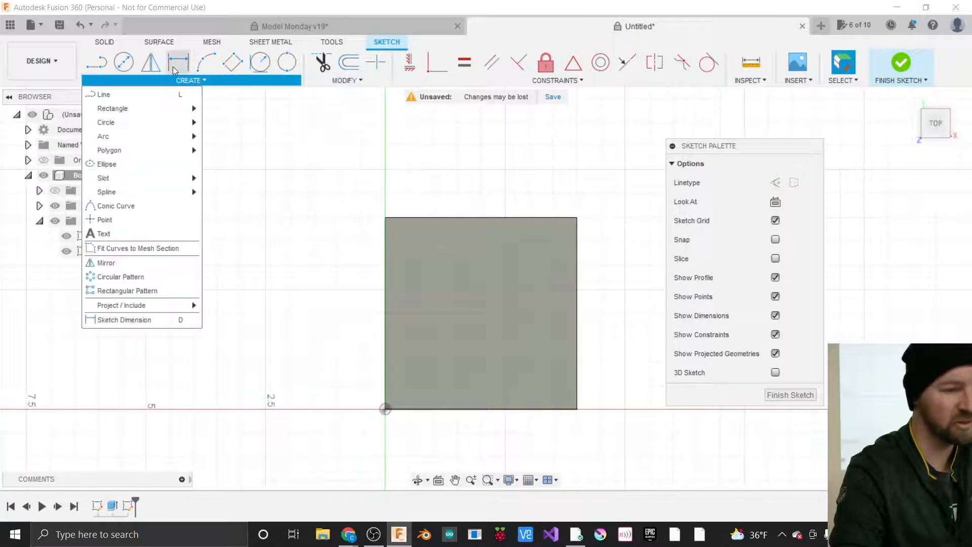
click(146, 95)
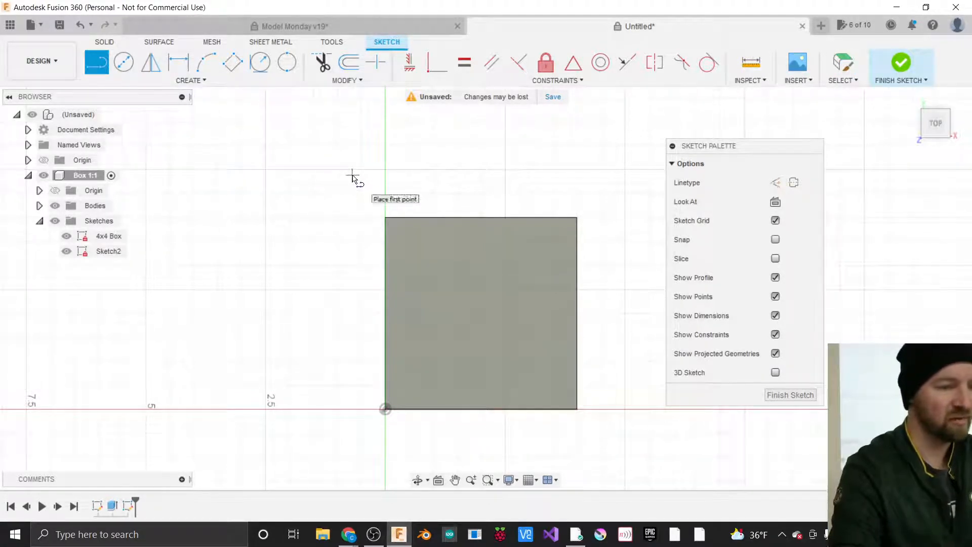
click(385, 218)
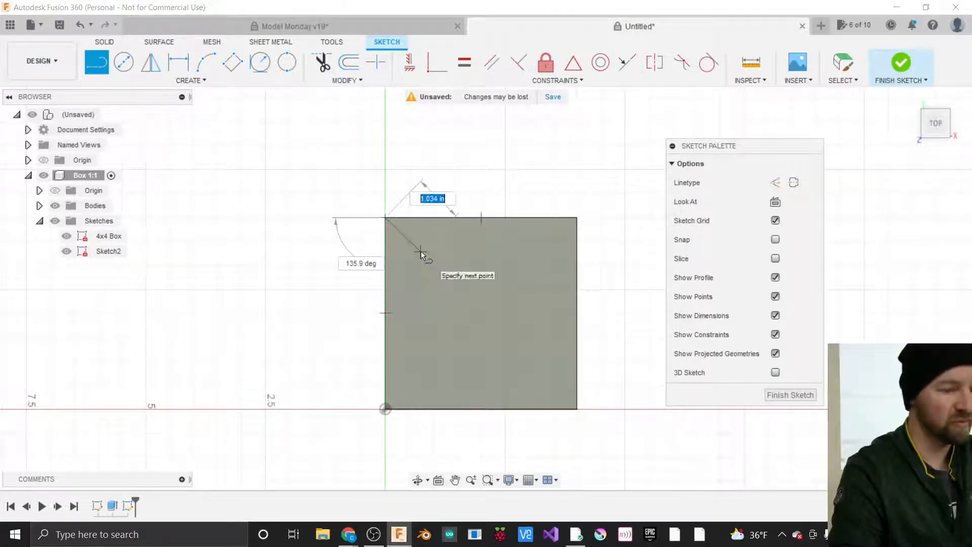
click(577, 408)
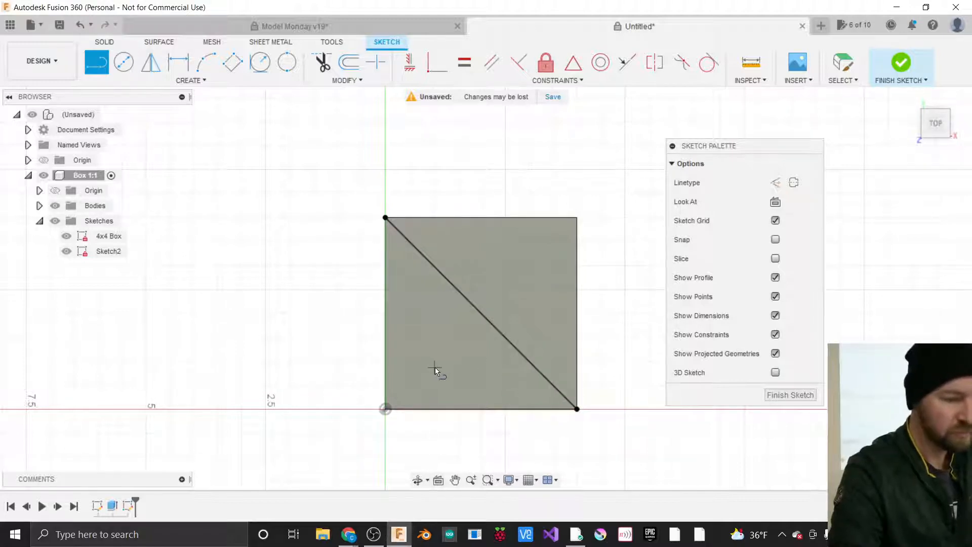
click(577, 218)
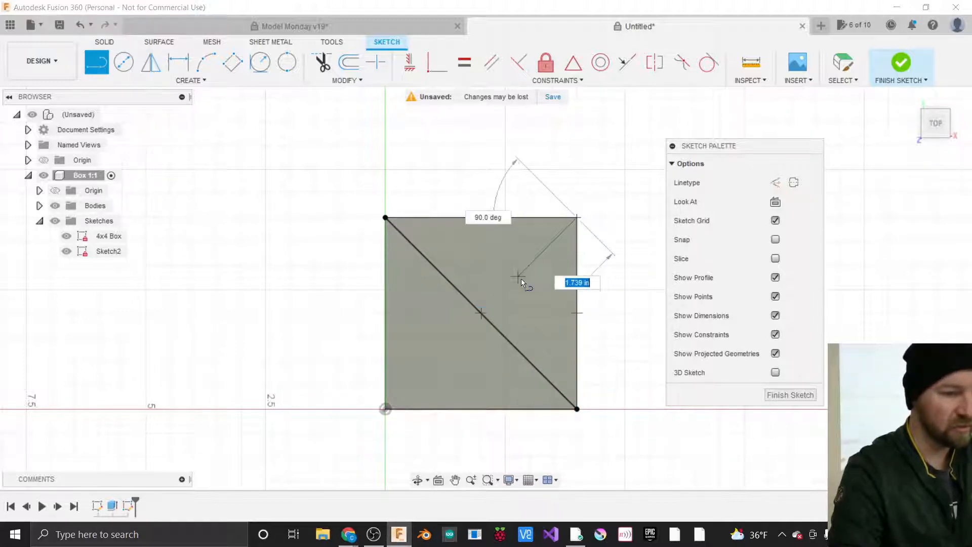
click(386, 409)
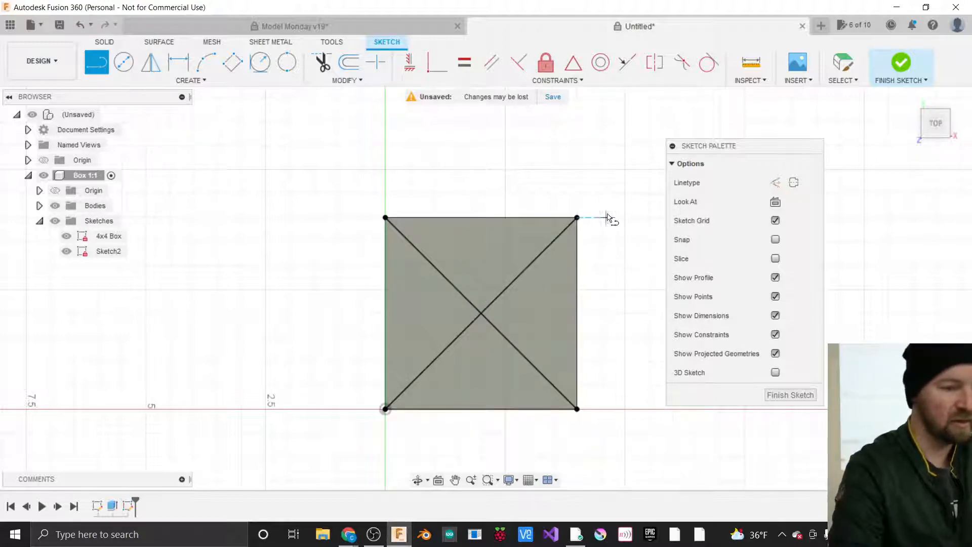
Draw a center diameter circle of 3.5 in centered where the two diagonals cross on the top face.
click(190, 81)
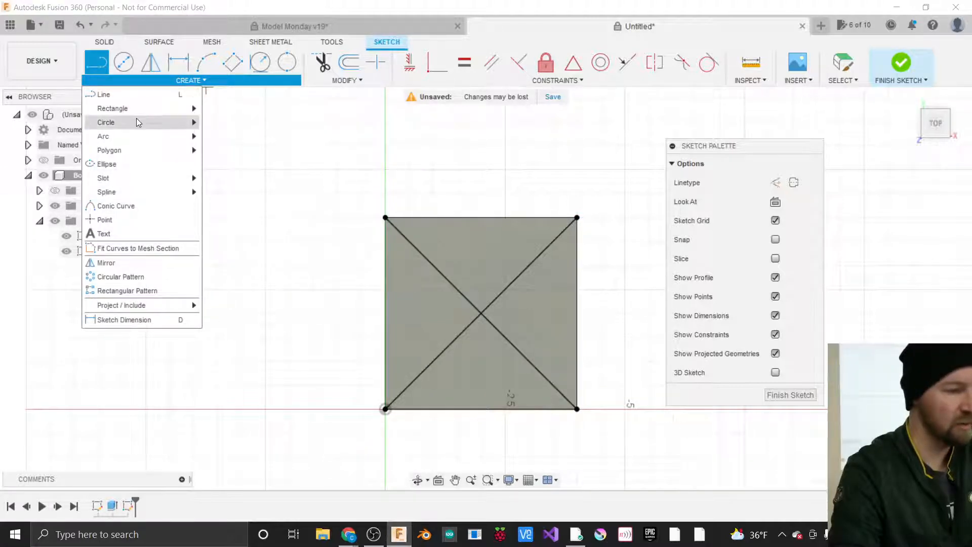
mouse_move(136, 123)
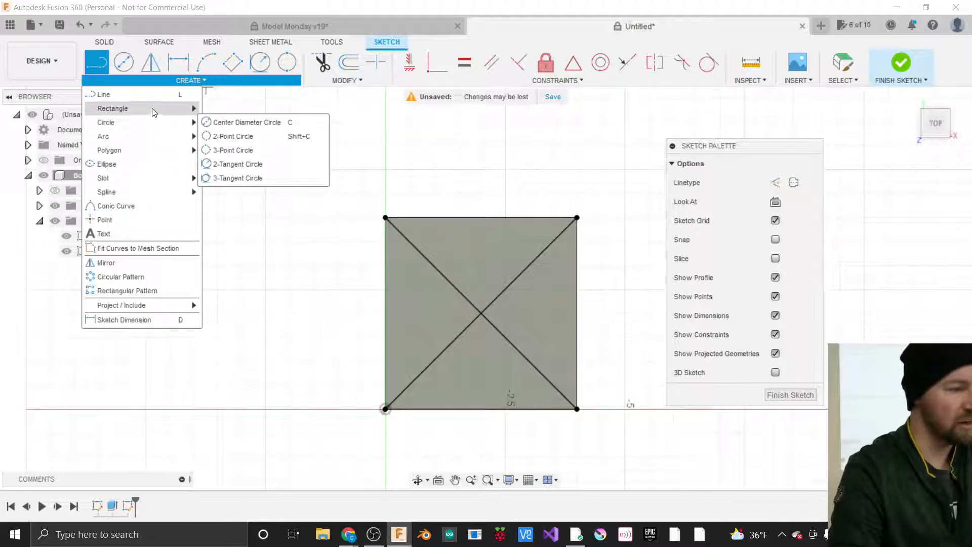
mouse_move(170, 109)
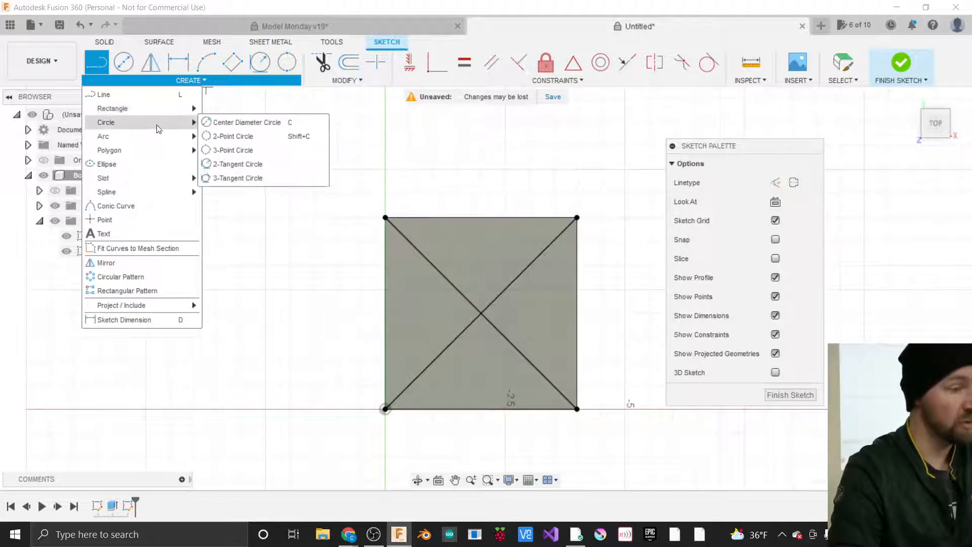
click(230, 123)
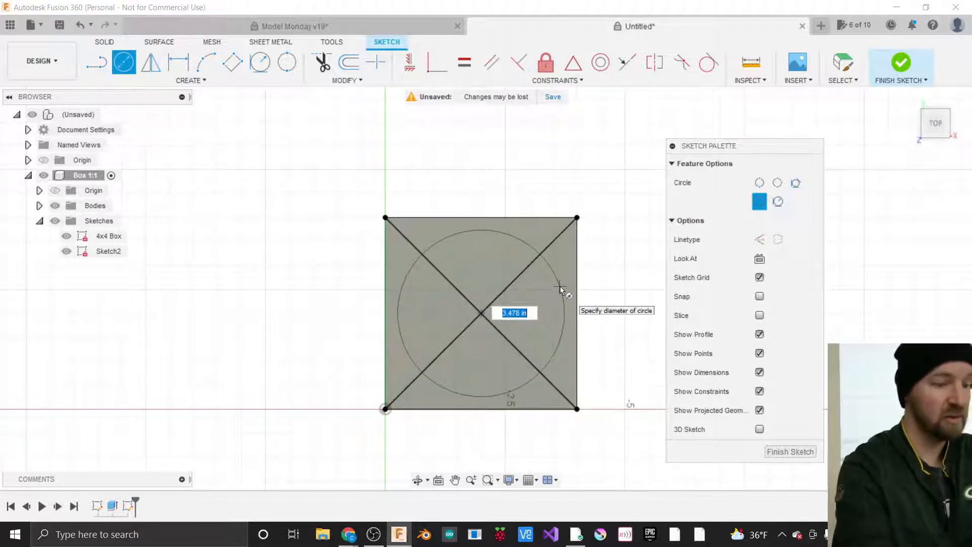
text(3)
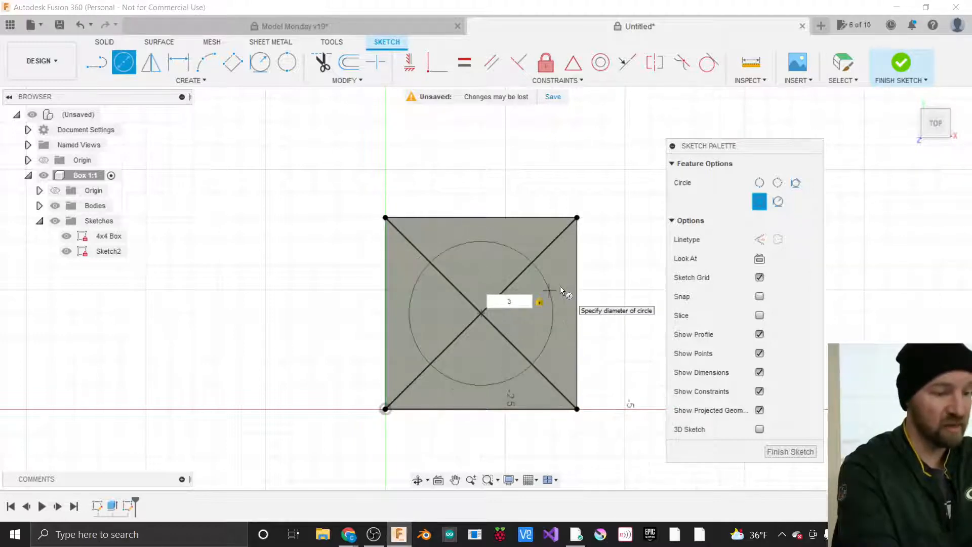
text(.5)
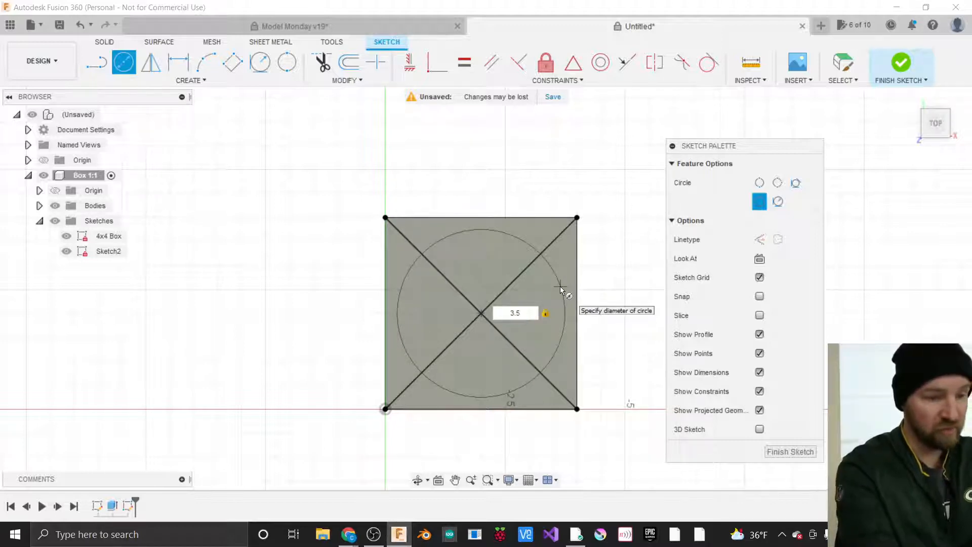
key(Return)
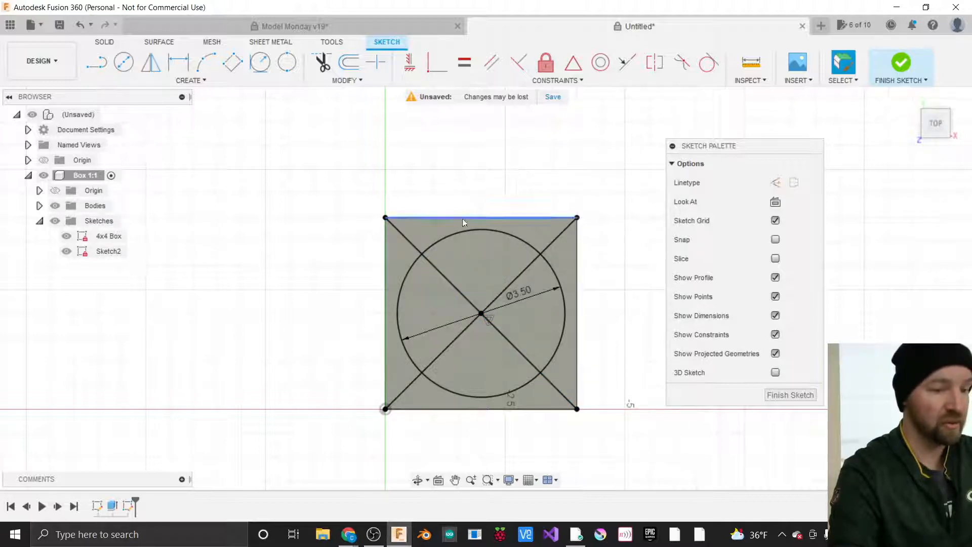
Convert both diagonal lines of the top-face sketch to construction lines and finish the sketch.
click(443, 277)
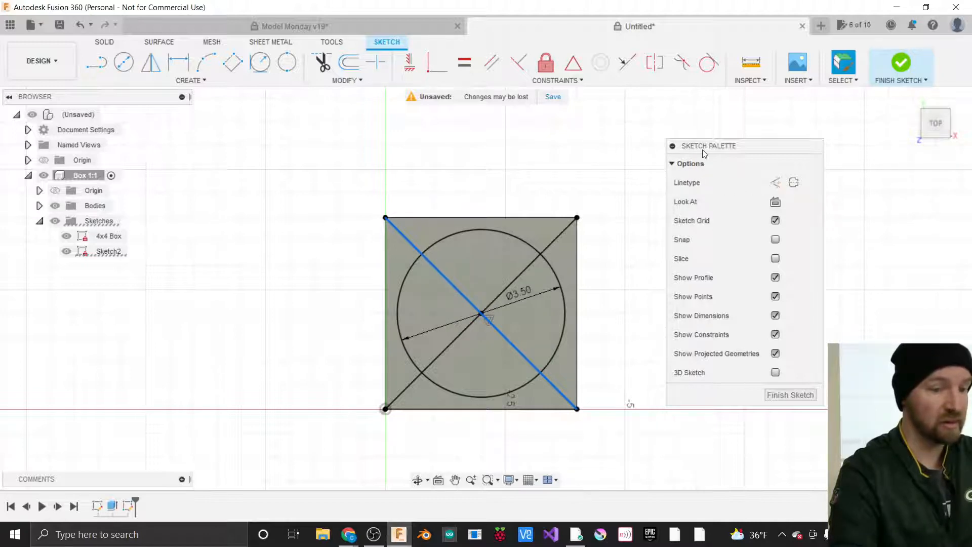
drag(704, 150, 696, 166)
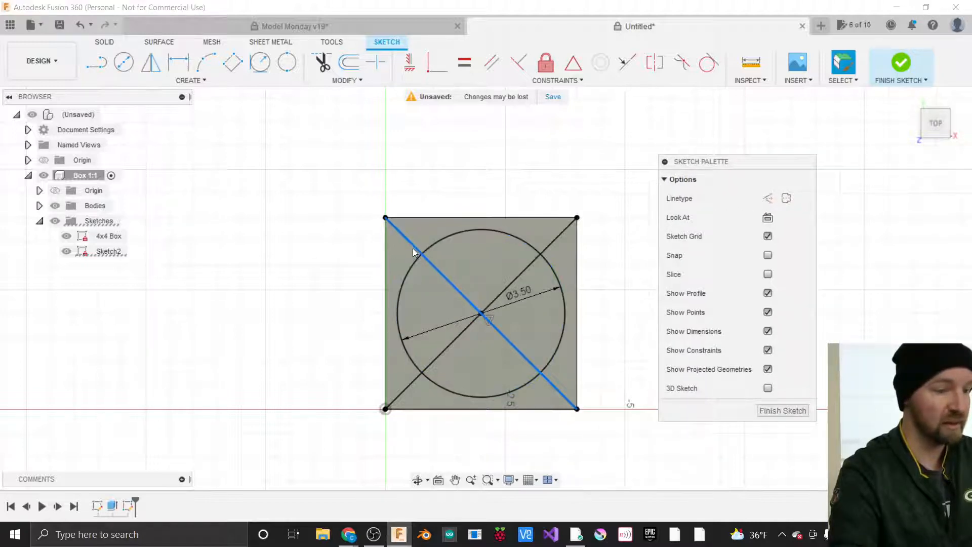
click(768, 198)
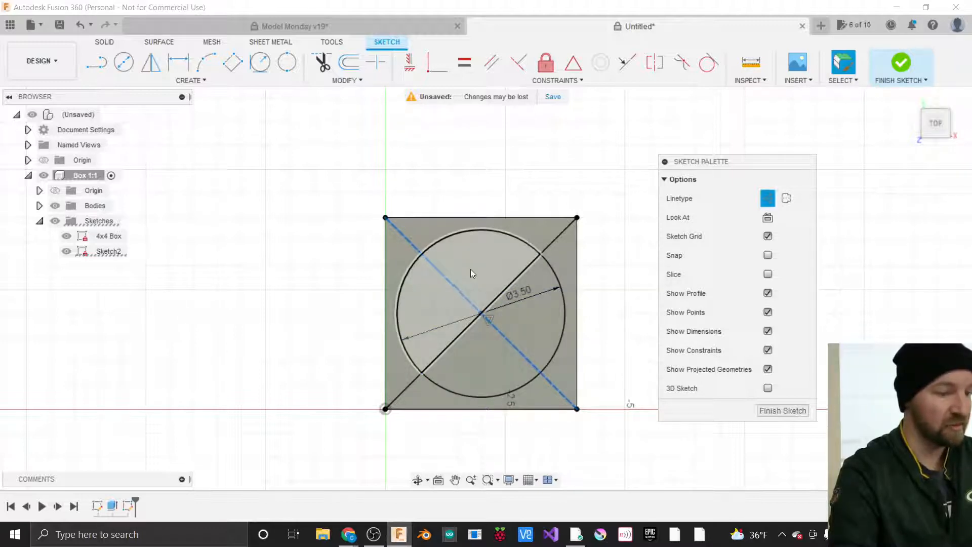
click(518, 278)
click(524, 273)
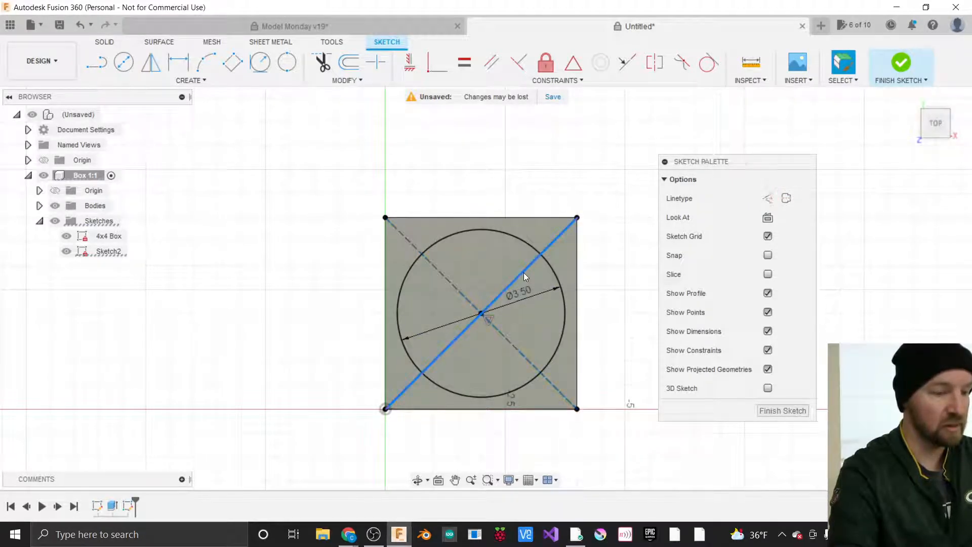
click(767, 199)
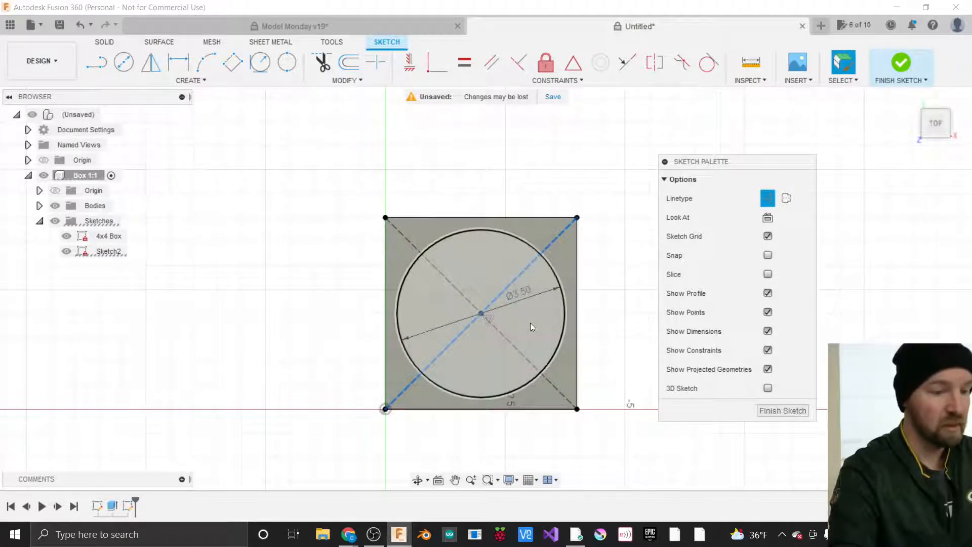
click(780, 411)
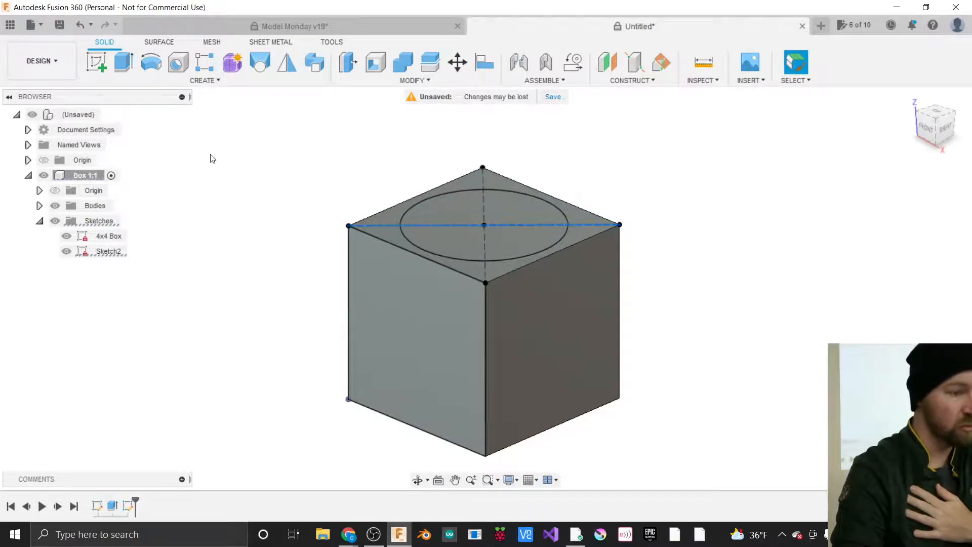
Start an extrusion of the circle profile on the box's top face and pull it upward 1.50 in.
click(219, 82)
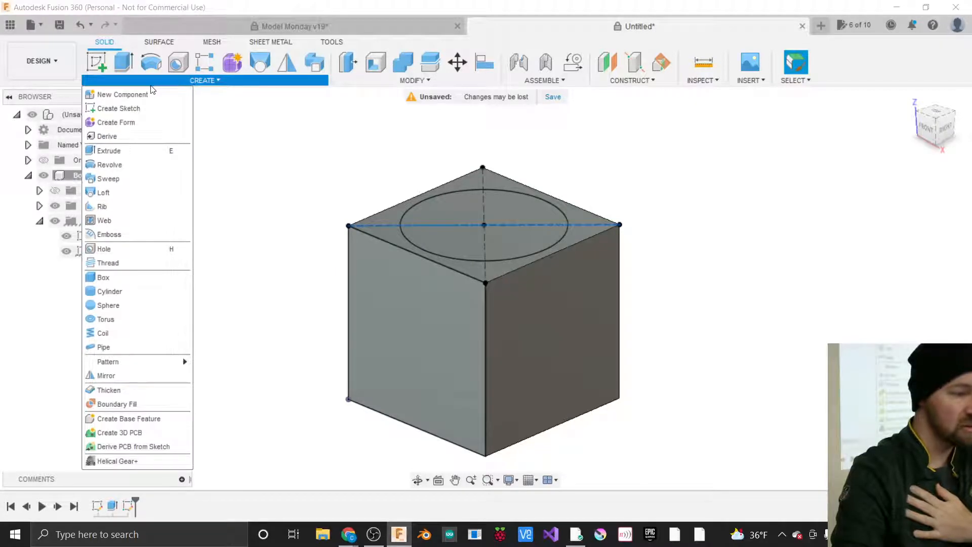
click(128, 152)
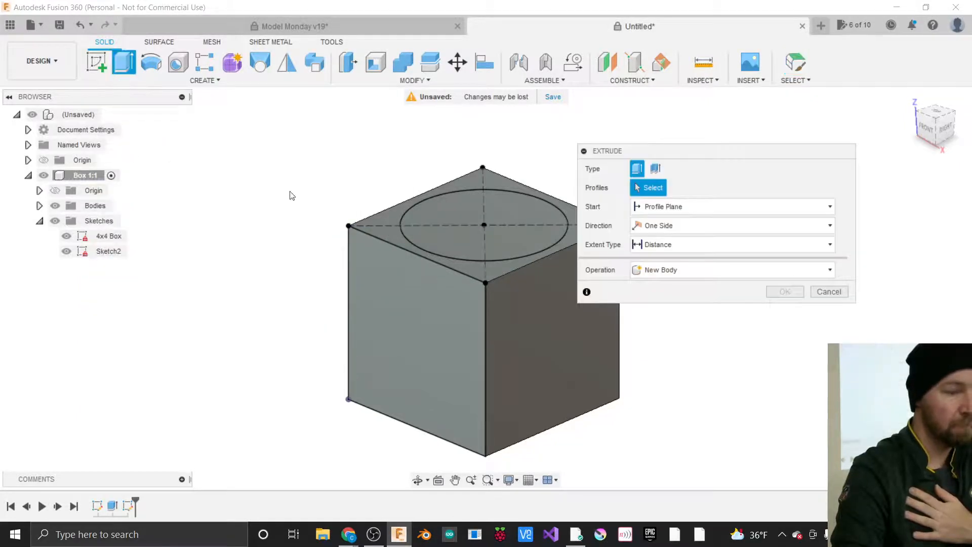
click(479, 208)
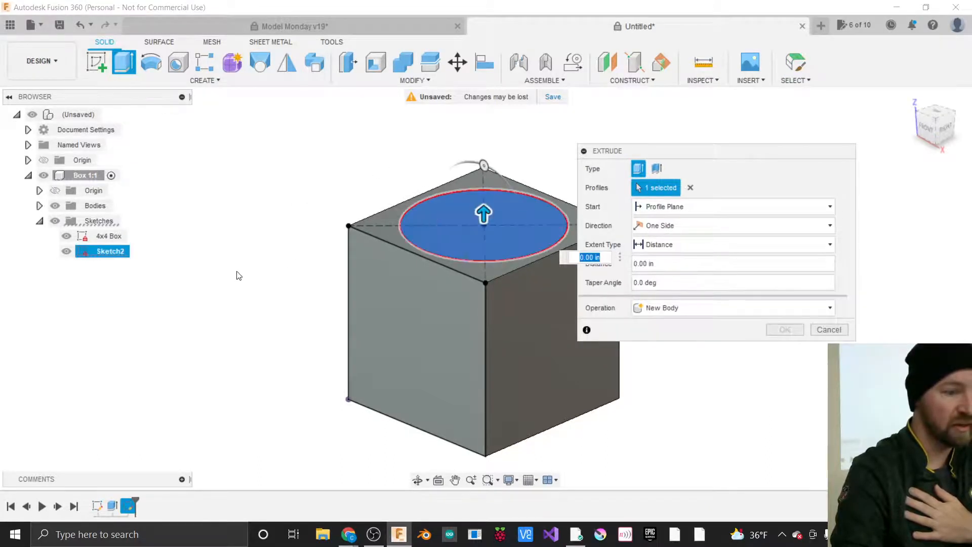
scroll(238, 275, down, 4)
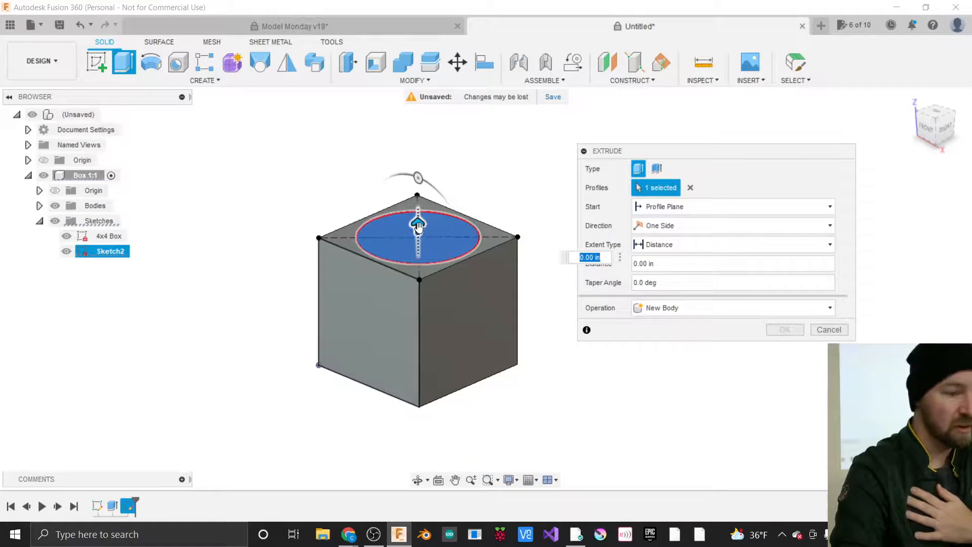
drag(418, 226, 412, 177)
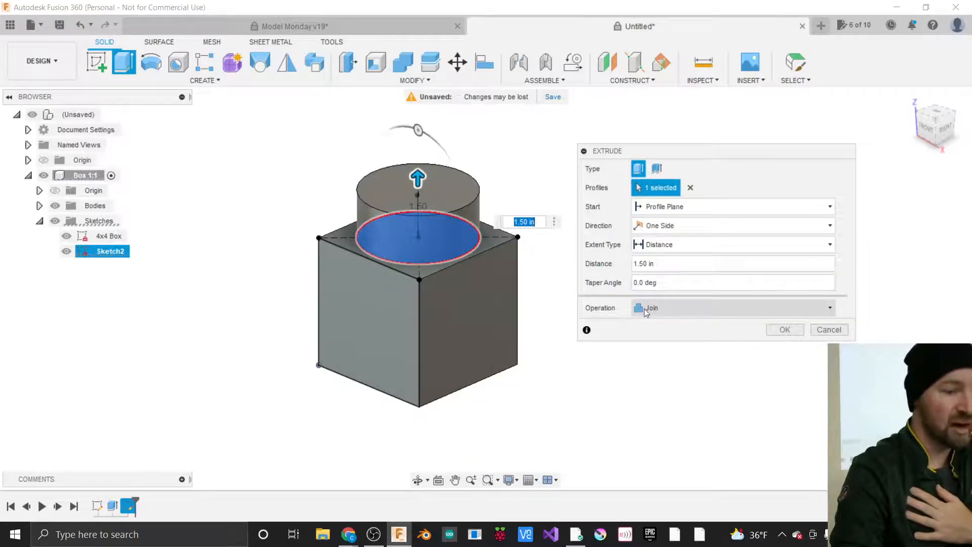
Try the New Body operation for the circle's extrusion, expand the Bodies folder, and set the operation back to Join.
click(672, 310)
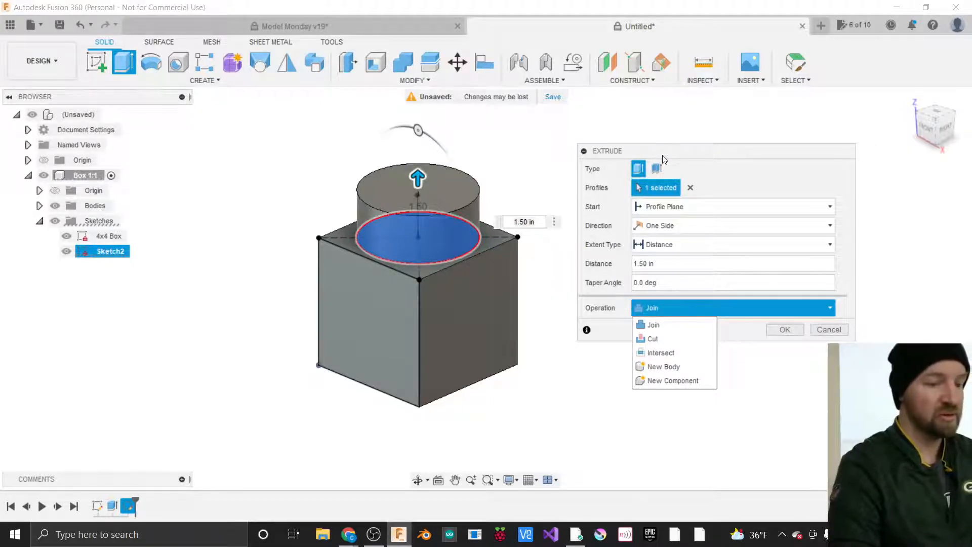
drag(663, 157, 632, 167)
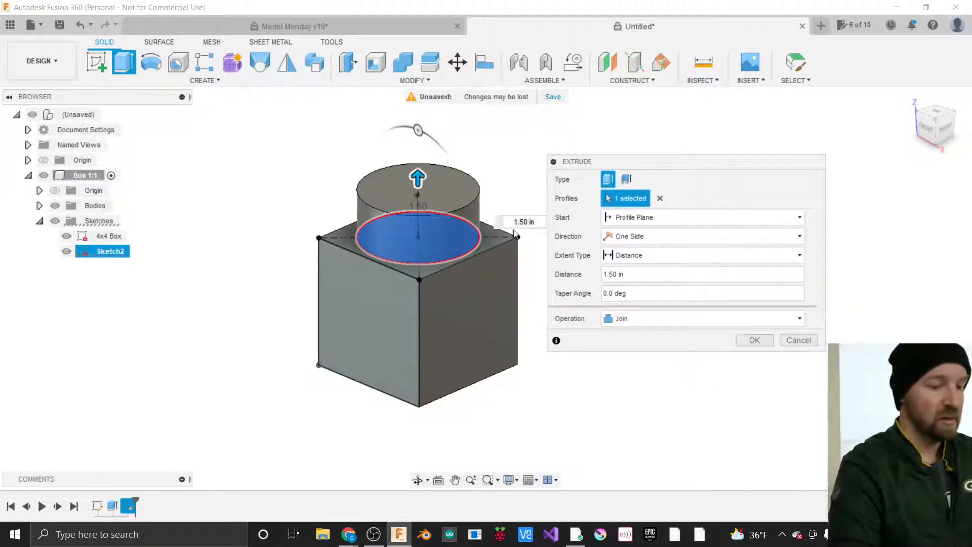
click(635, 320)
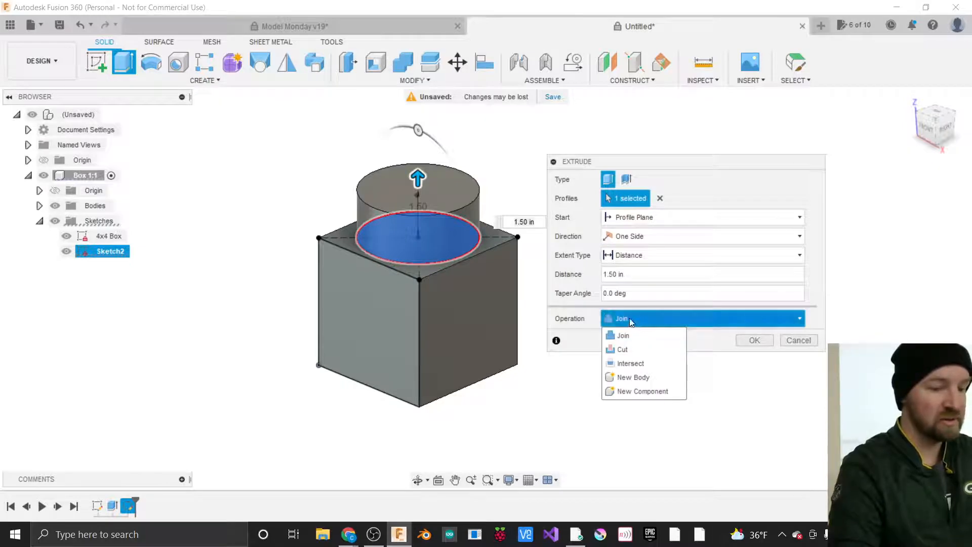
click(641, 380)
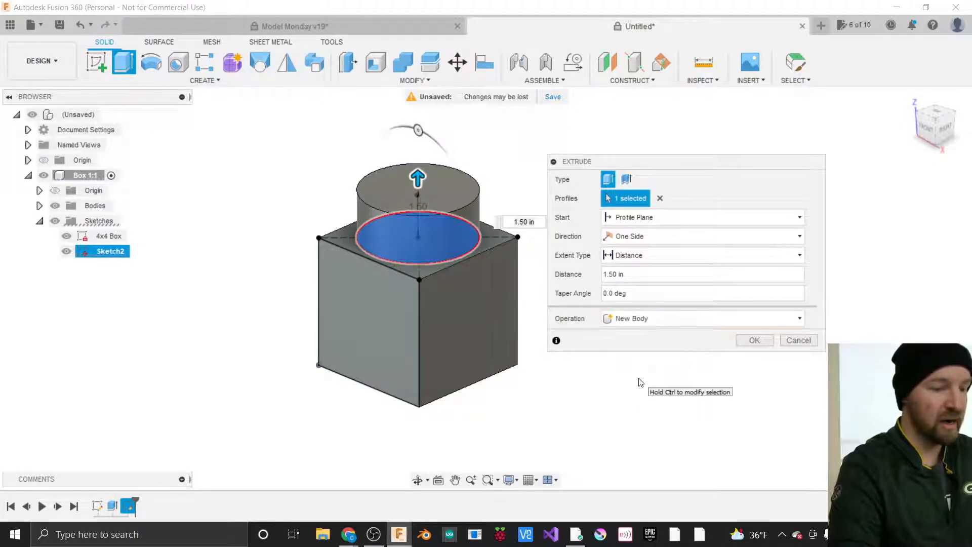
click(39, 206)
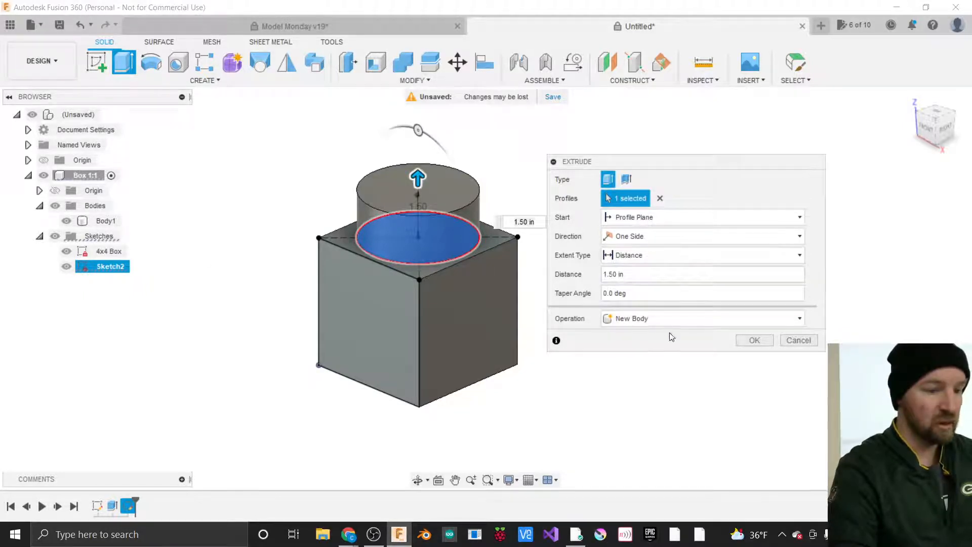
click(664, 319)
click(623, 336)
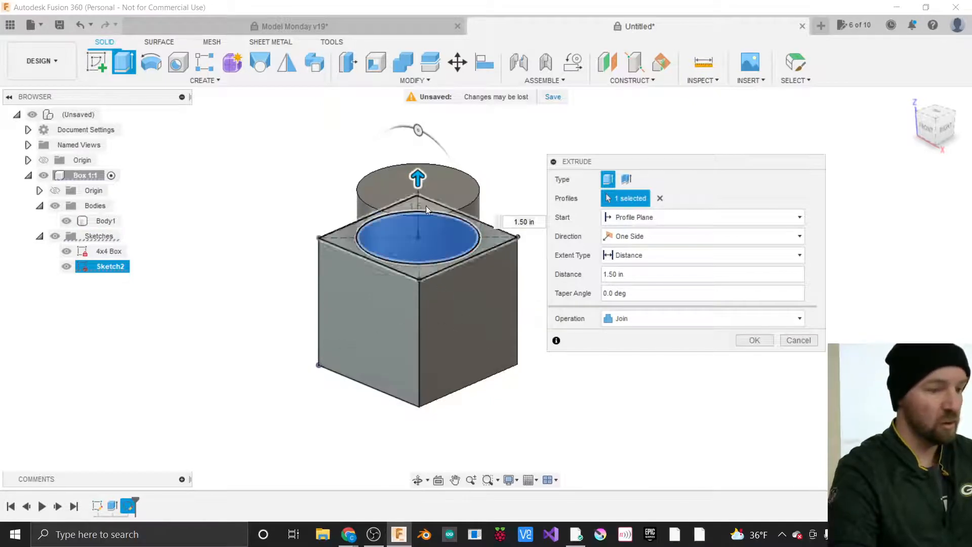
Reverse the circle's extrusion into the box to -1.50 in and set the operation to Cut.
drag(416, 184, 419, 297)
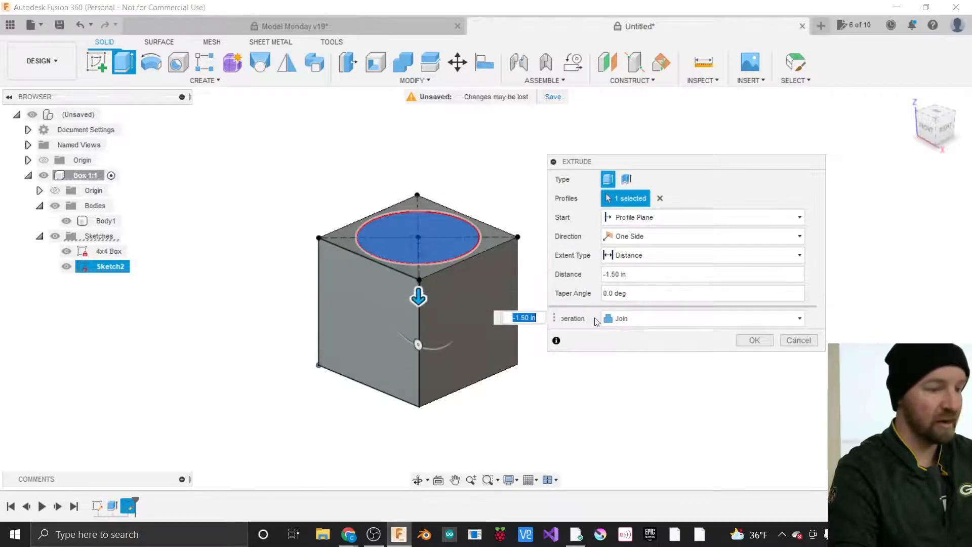
click(661, 319)
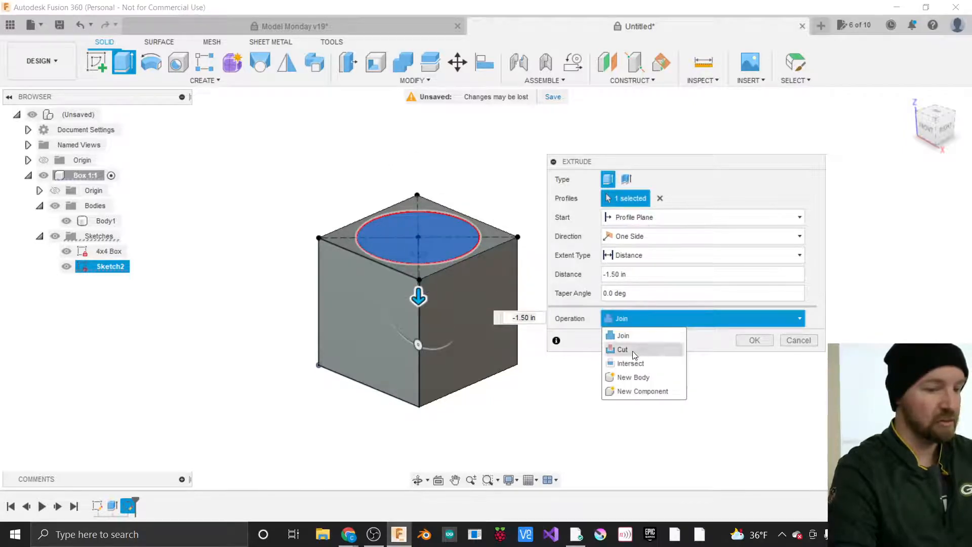
click(633, 350)
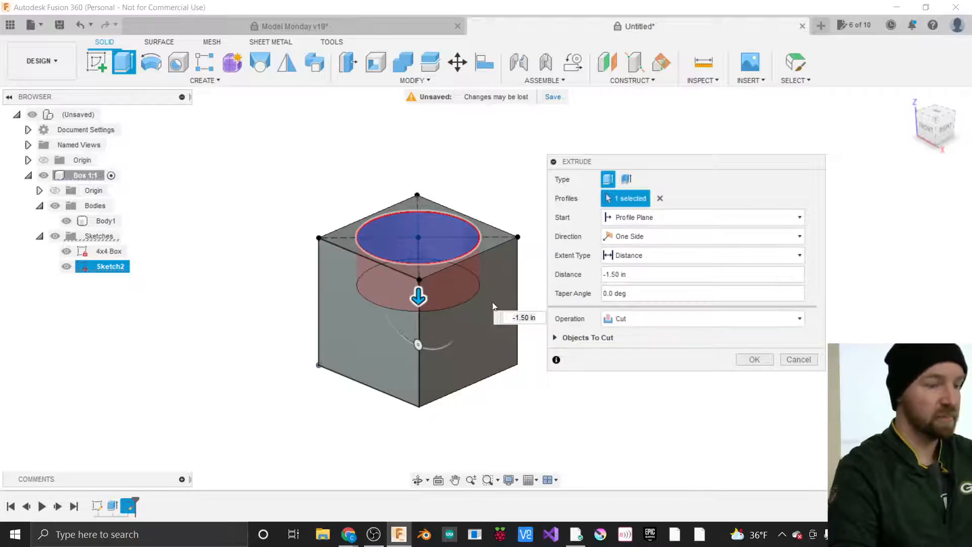
Deepen the circular cut to -3.70 in, check it from the front, and complete the extrusion.
click(927, 129)
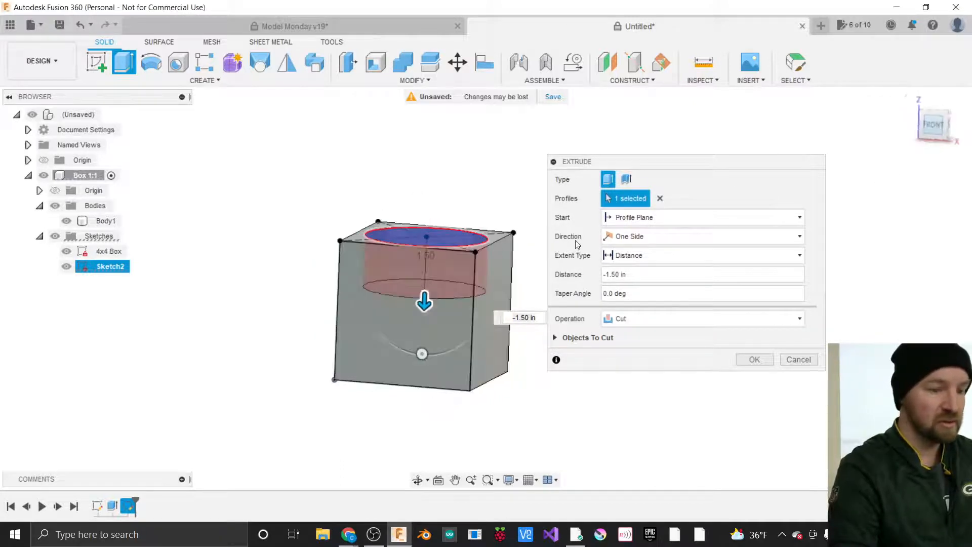
drag(434, 301, 427, 354)
scroll(430, 371, up, 5)
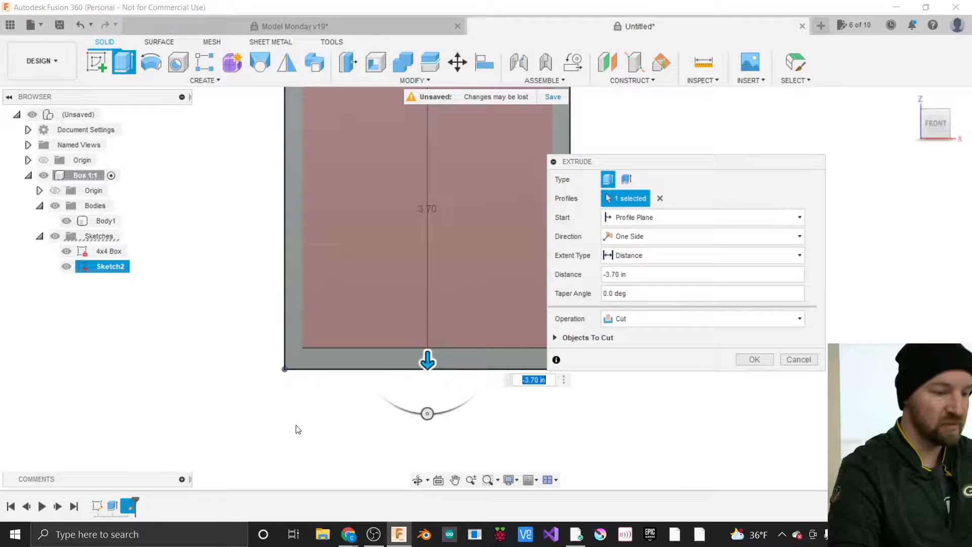
scroll(298, 429, down, 3)
shift+middle_drag(487, 289, 547, 266)
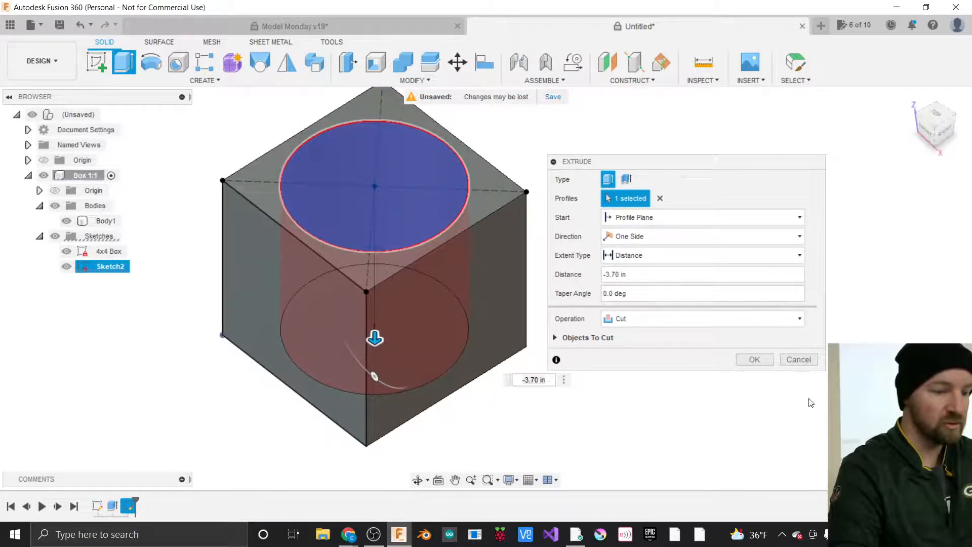
scroll(834, 398, down, 2)
scroll(253, 390, down, 3)
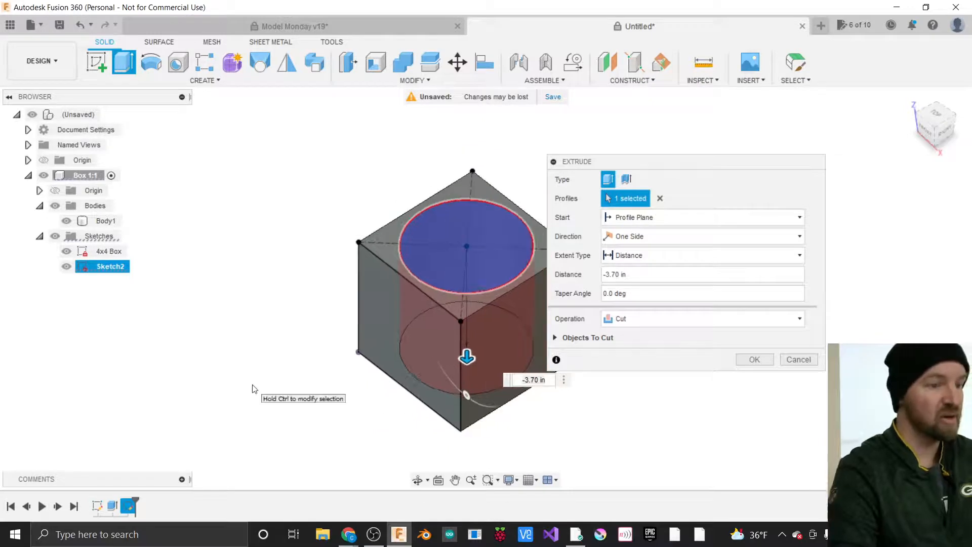
scroll(442, 369, up, 3)
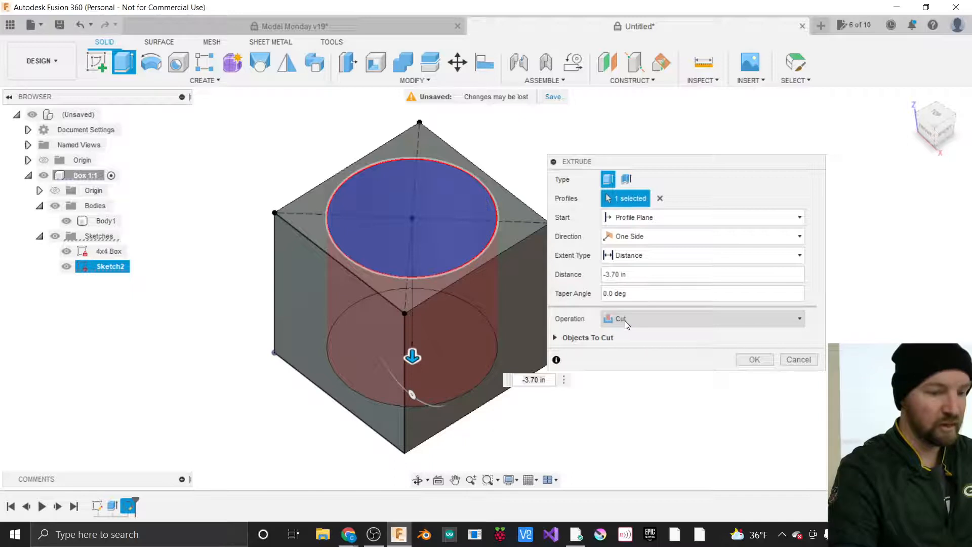
click(929, 134)
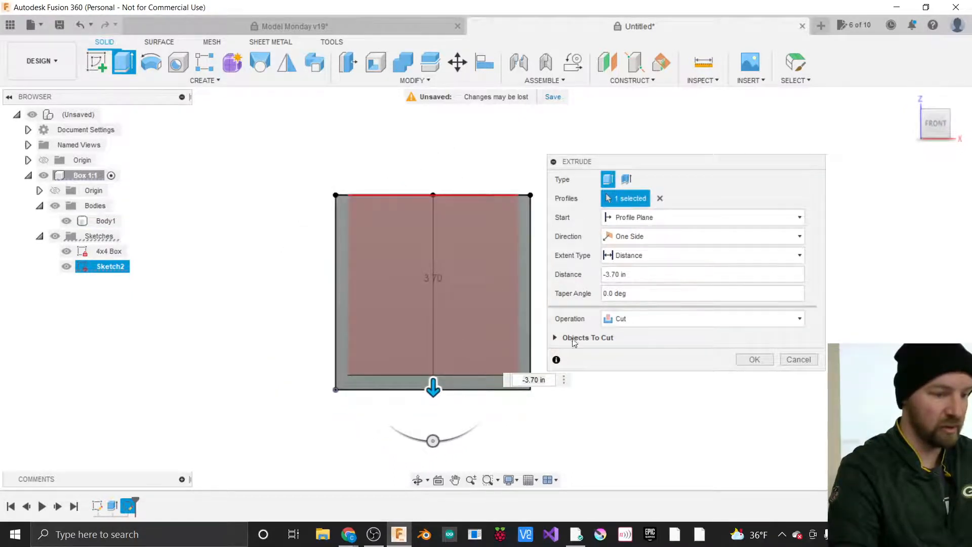
click(754, 361)
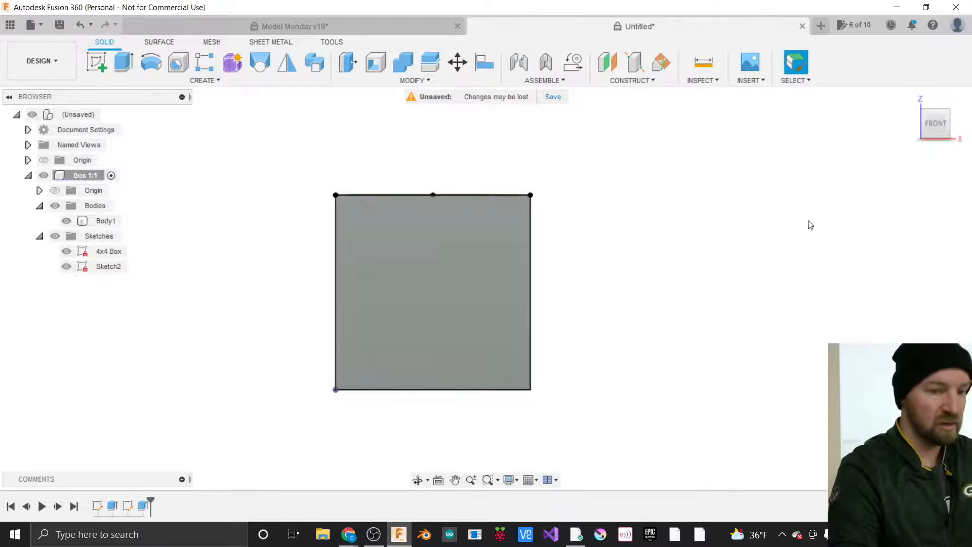
drag(949, 116, 942, 121)
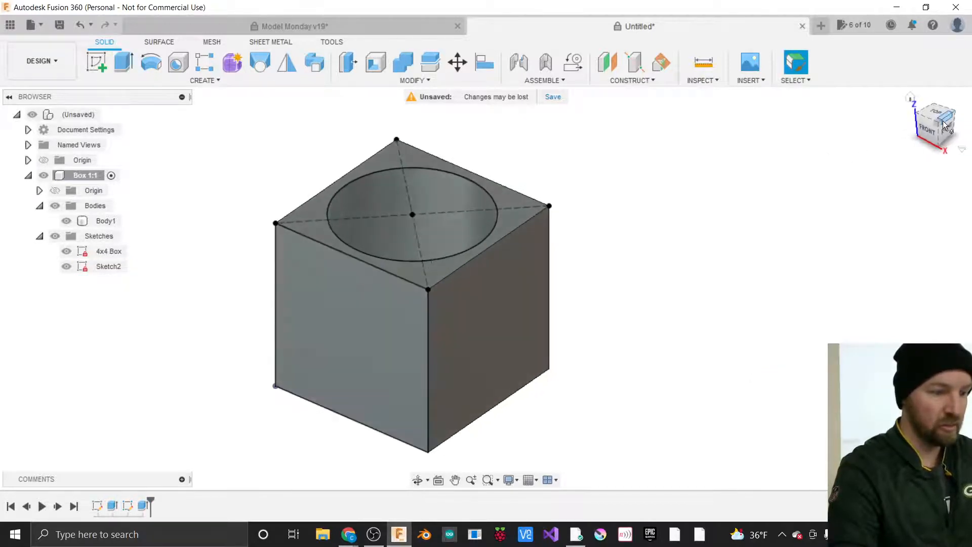
Rename the circle's sketch in the Box 1 component as "Circle Opening".
click(99, 264)
double_click(103, 267)
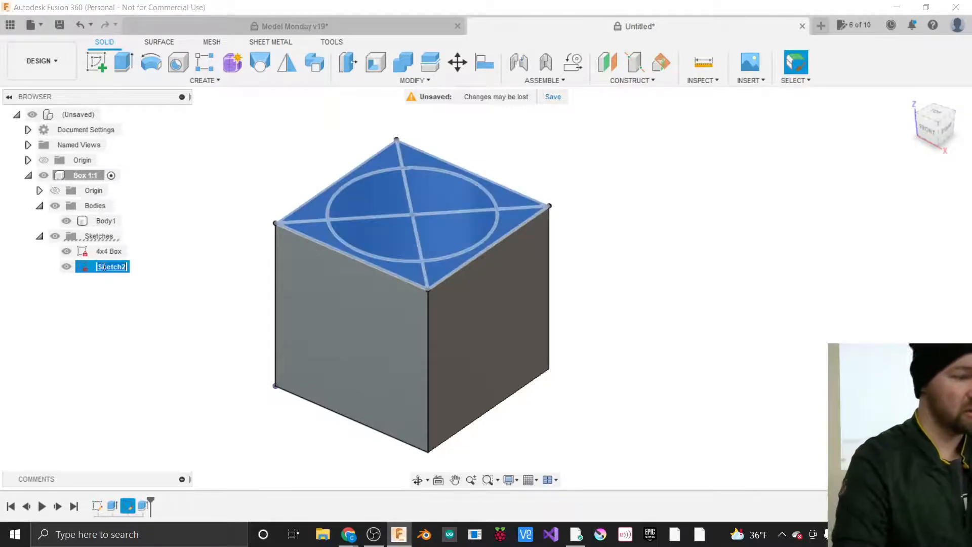
text(Circle)
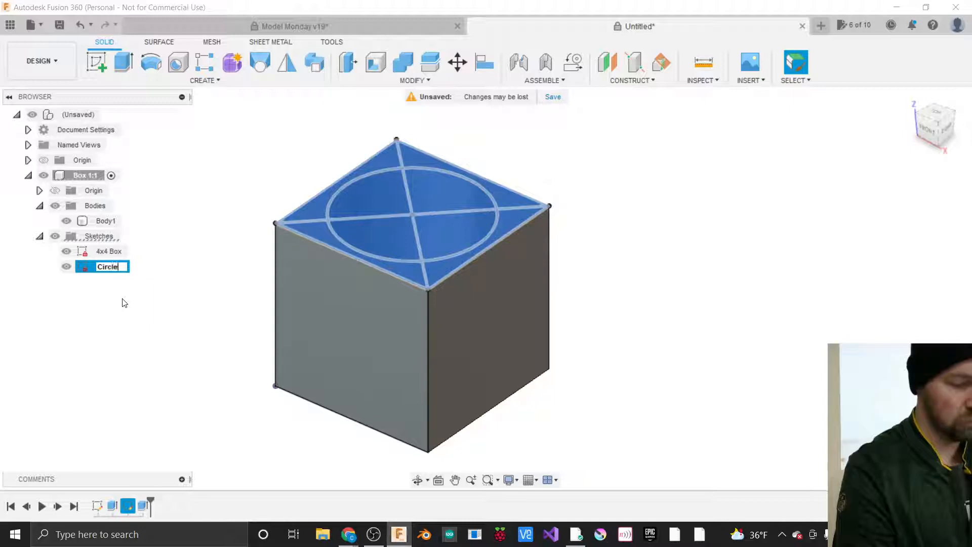
text( Openi)
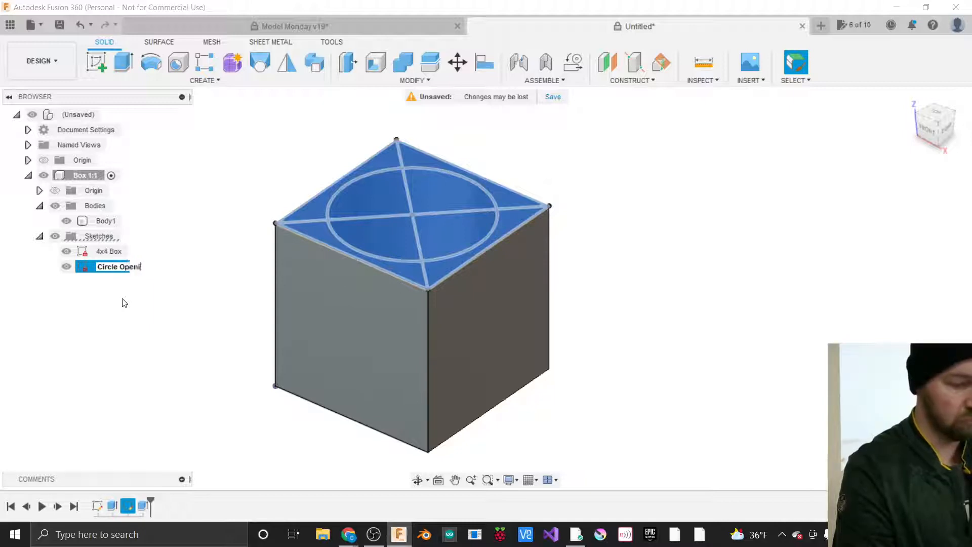
text(ng)
key(Return)
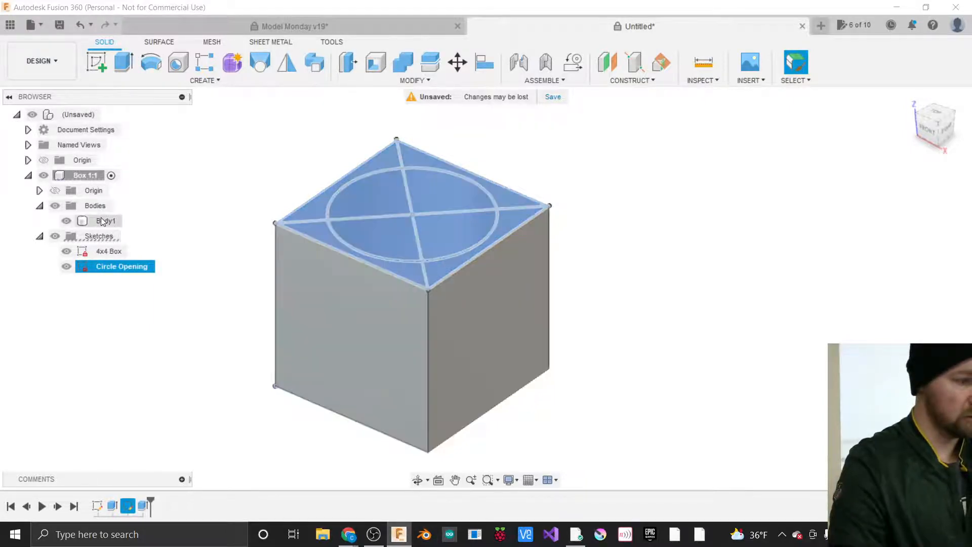
Rename the Box 1 component's body as "Box with Circle".
double_click(103, 222)
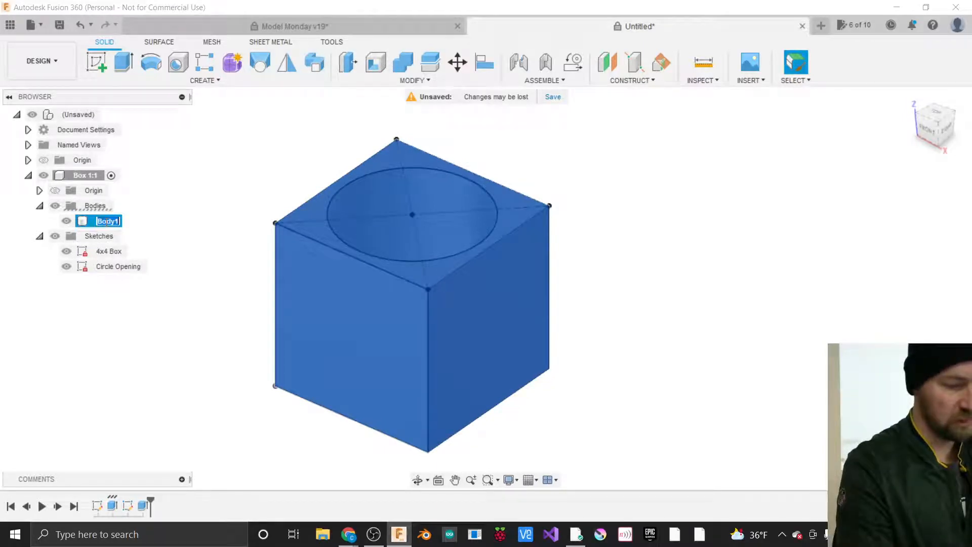
text(Box with Circle)
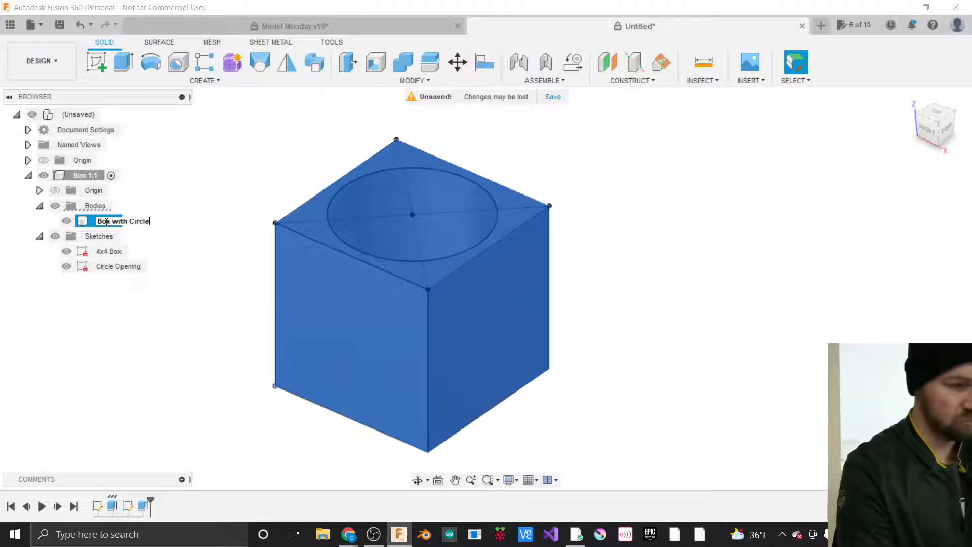
key(Return)
click(223, 191)
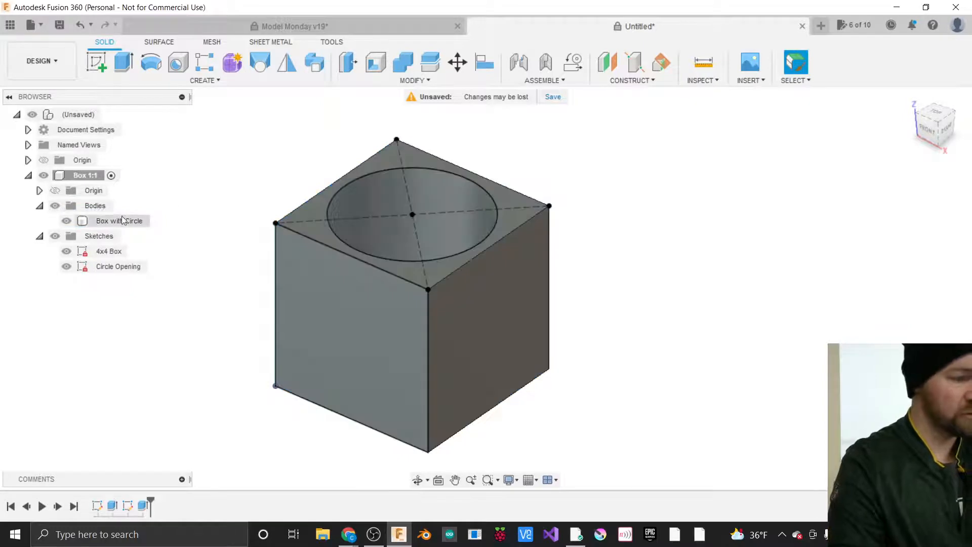
Toggle the visibility of the 4x4 Box and Circle Opening sketches off and on, leaving both shown.
click(71, 253)
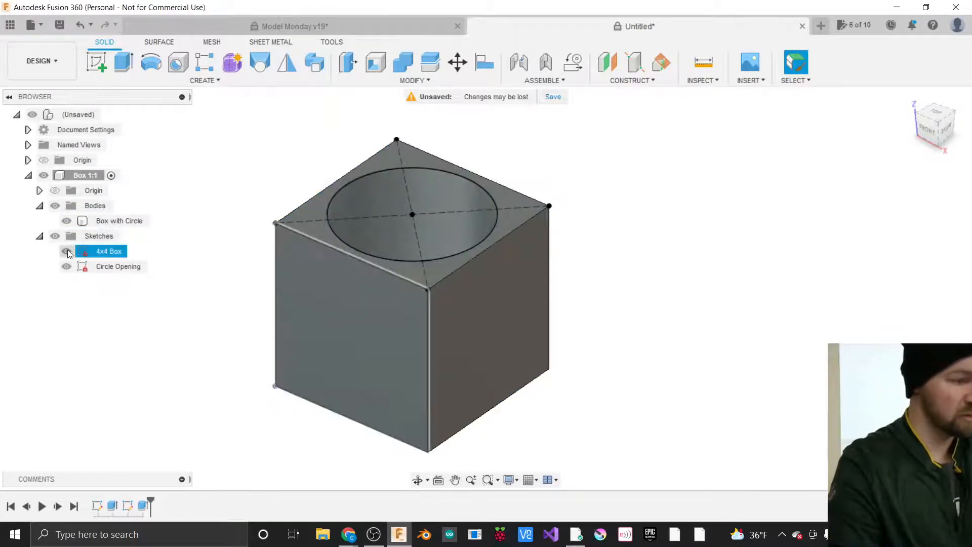
click(66, 252)
click(66, 267)
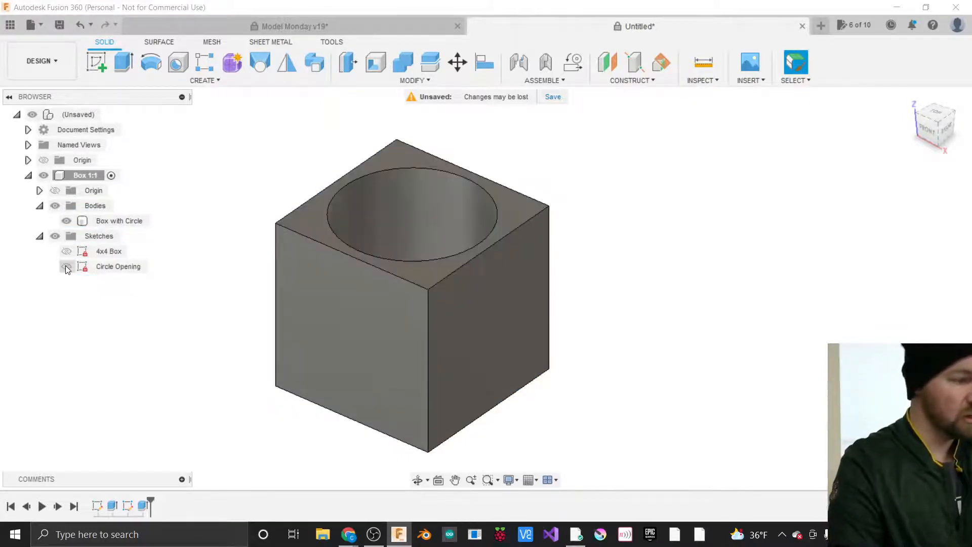
click(66, 253)
click(65, 268)
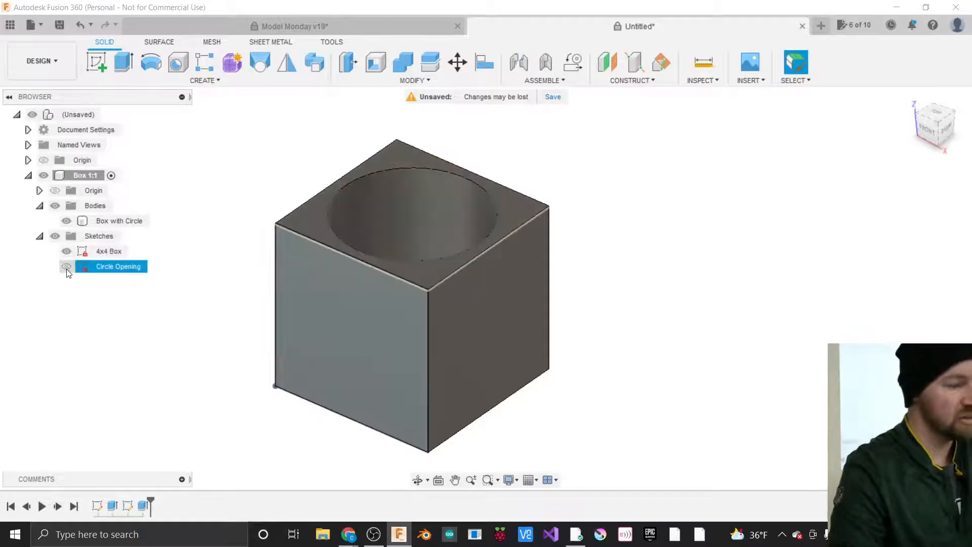
click(66, 266)
click(66, 255)
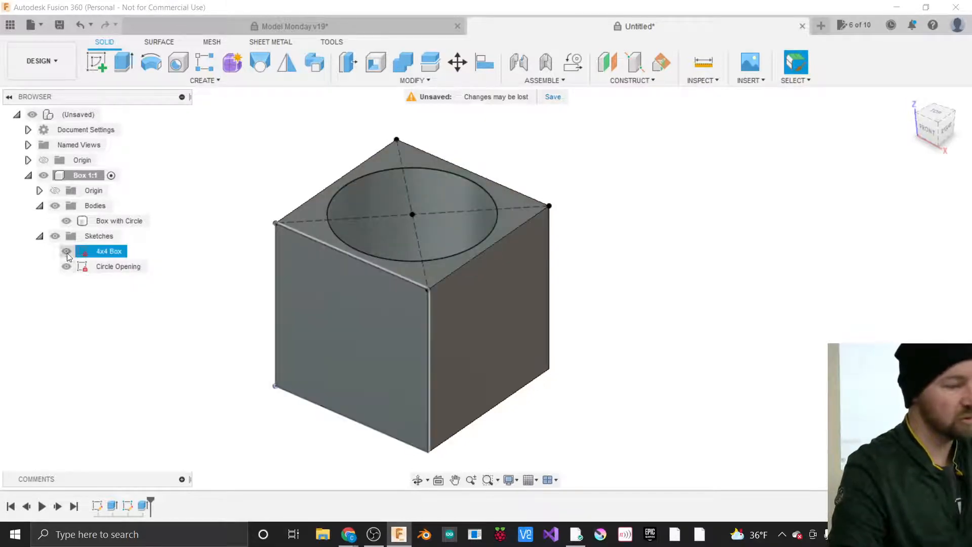
click(67, 252)
click(67, 266)
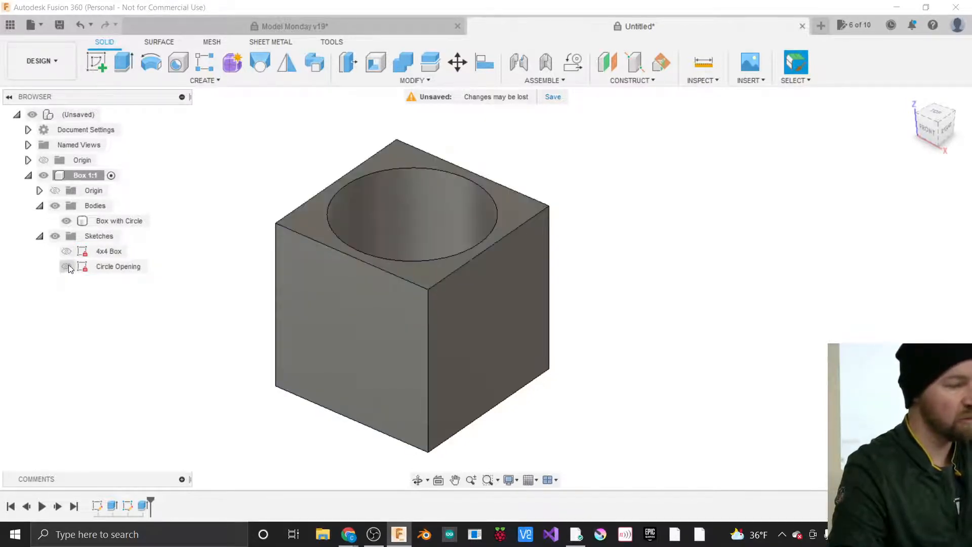
click(67, 252)
click(66, 266)
click(66, 266)
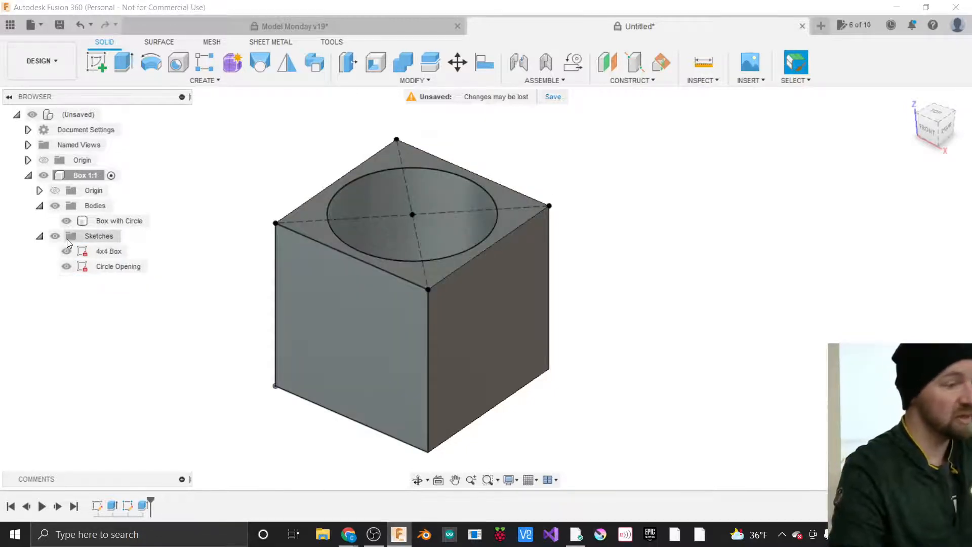
Hide the Box with Circle body to view only its sketches, and show it again.
click(71, 223)
click(67, 221)
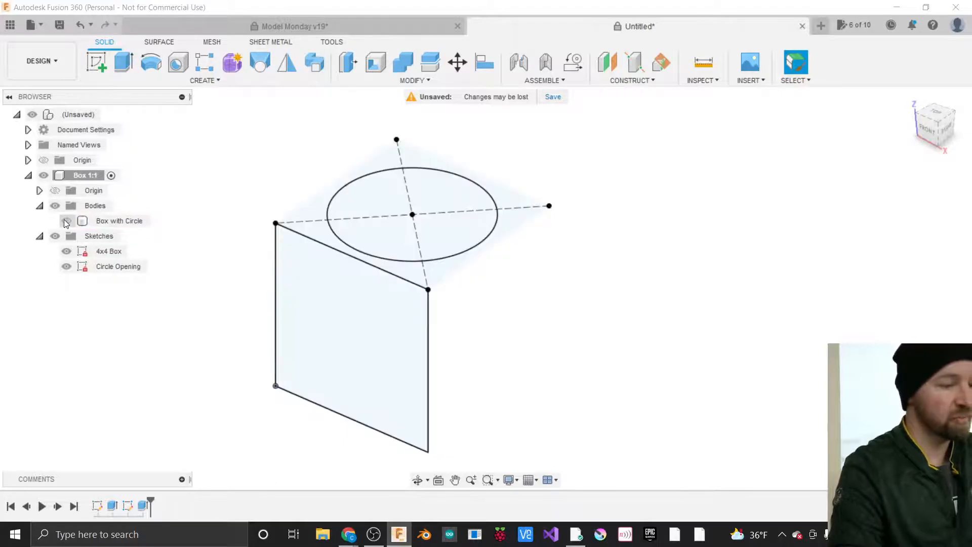
click(66, 221)
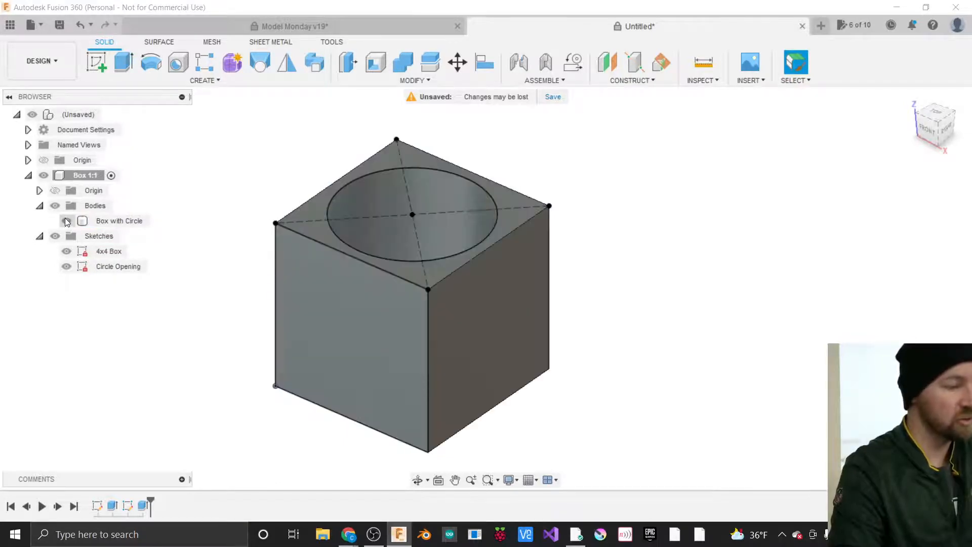
click(66, 222)
click(67, 221)
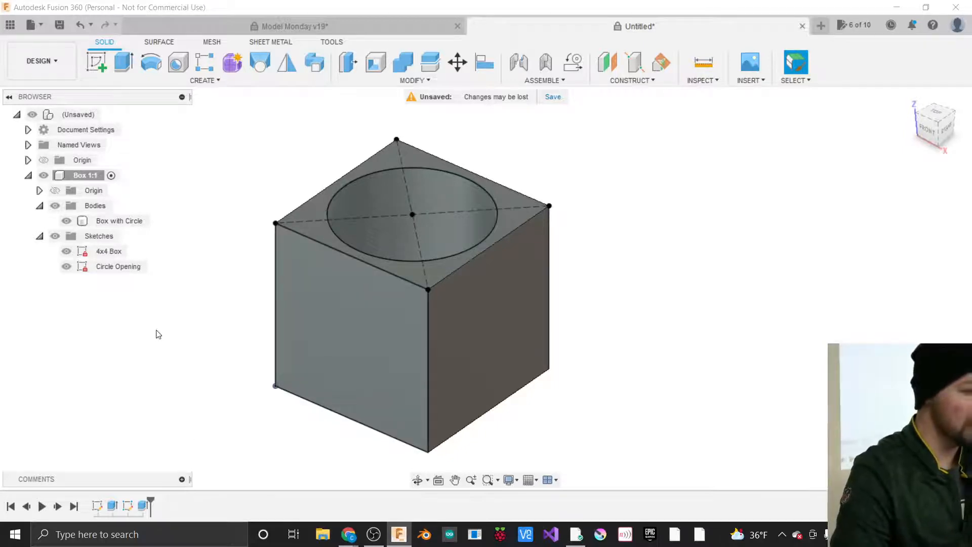
scroll(551, 380, down, 1)
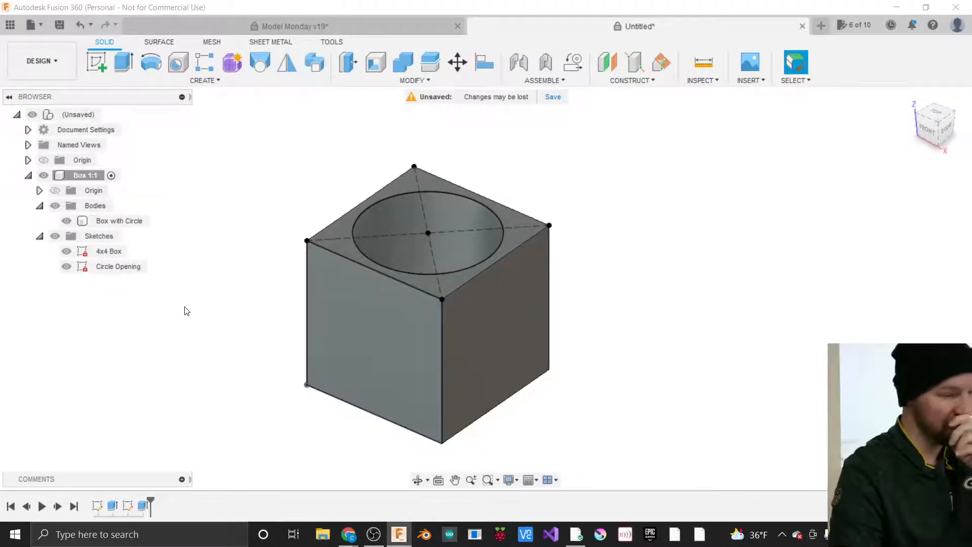
Collapse the contents of the Box 1 component in the browser.
click(29, 176)
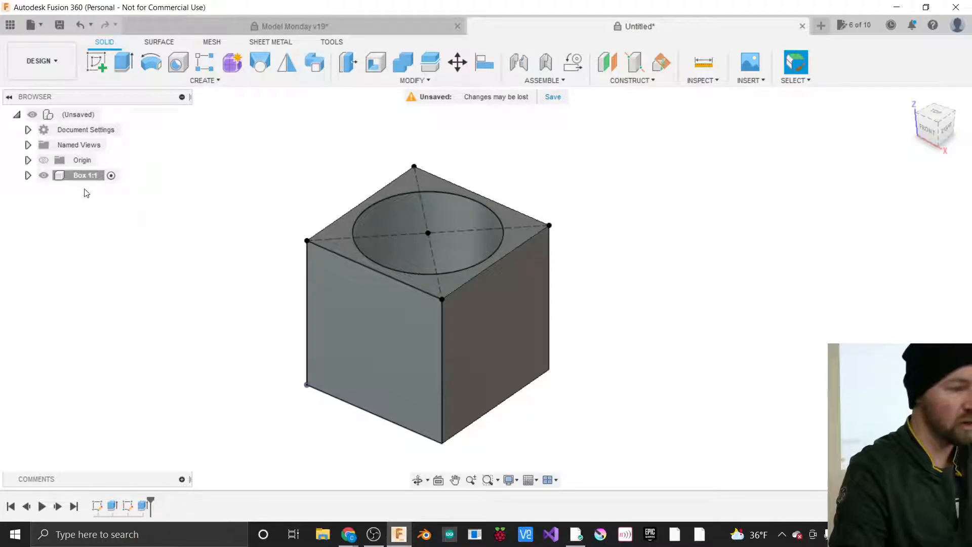
click(28, 176)
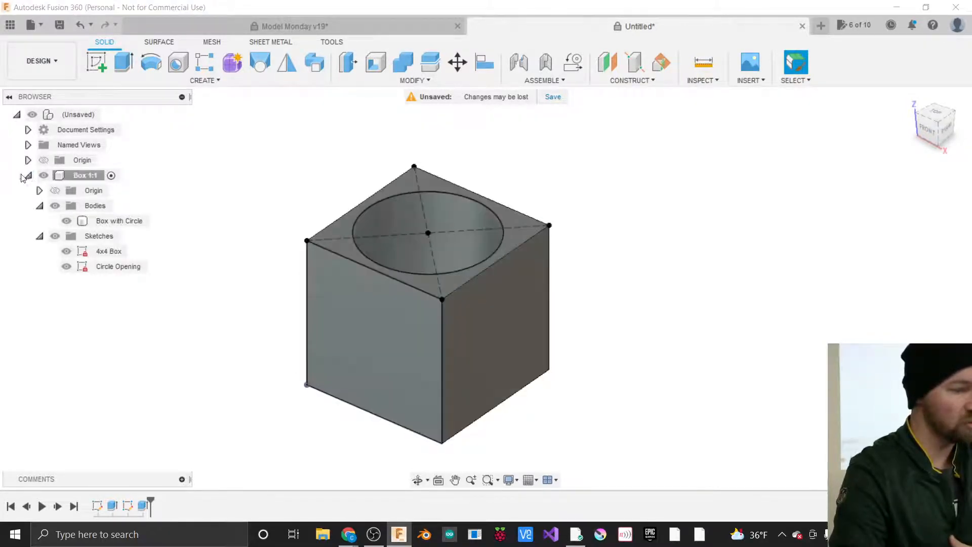
click(28, 176)
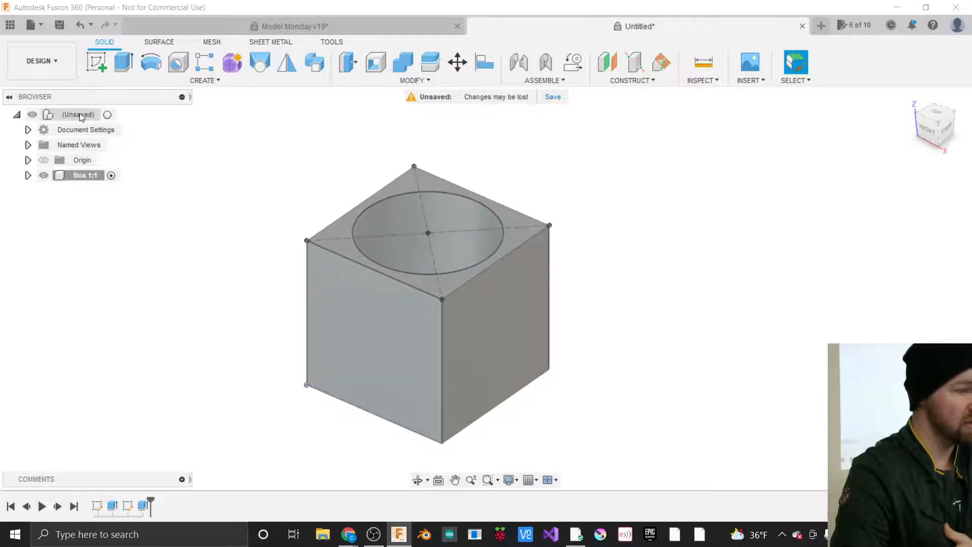
Activate the top-level design and create an internal Standard component named "Box 2" under it, with Activate enabled.
click(107, 116)
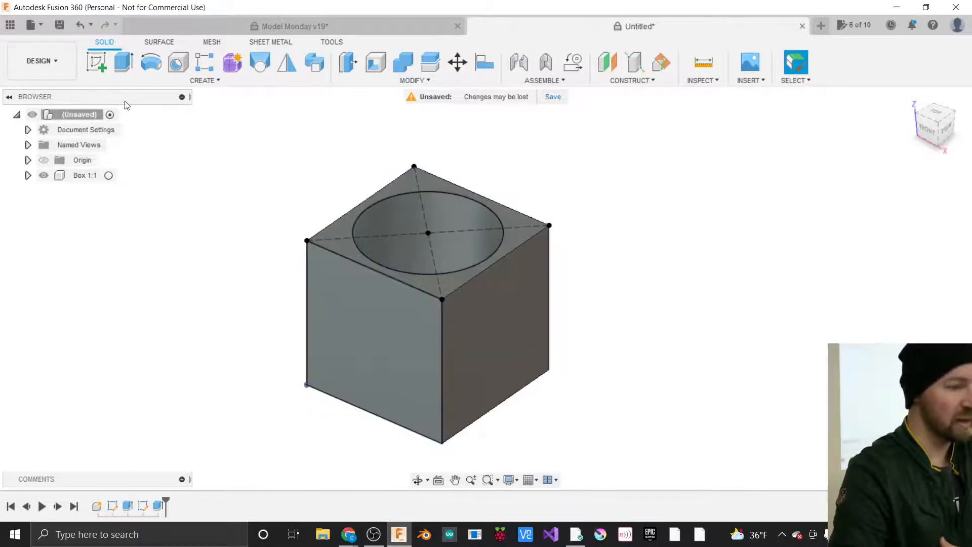
click(202, 80)
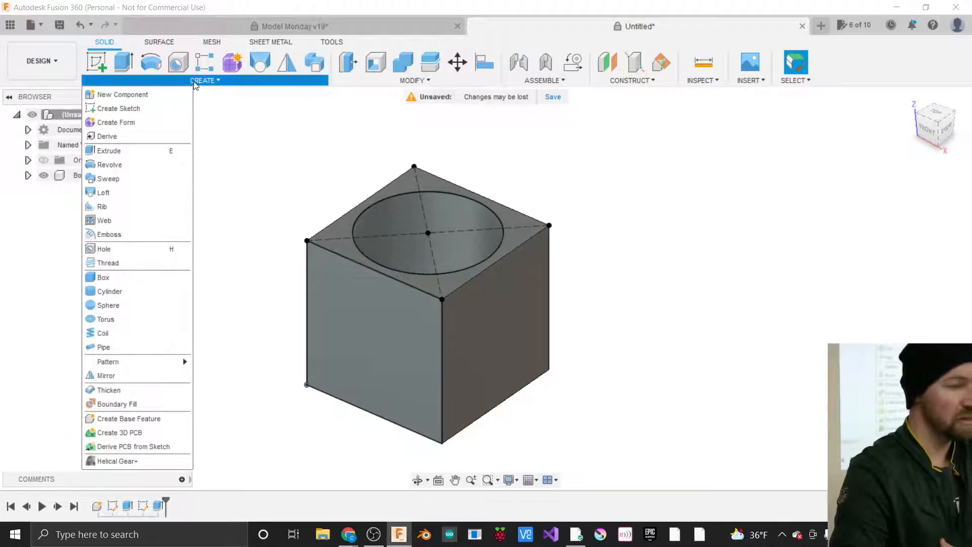
click(137, 95)
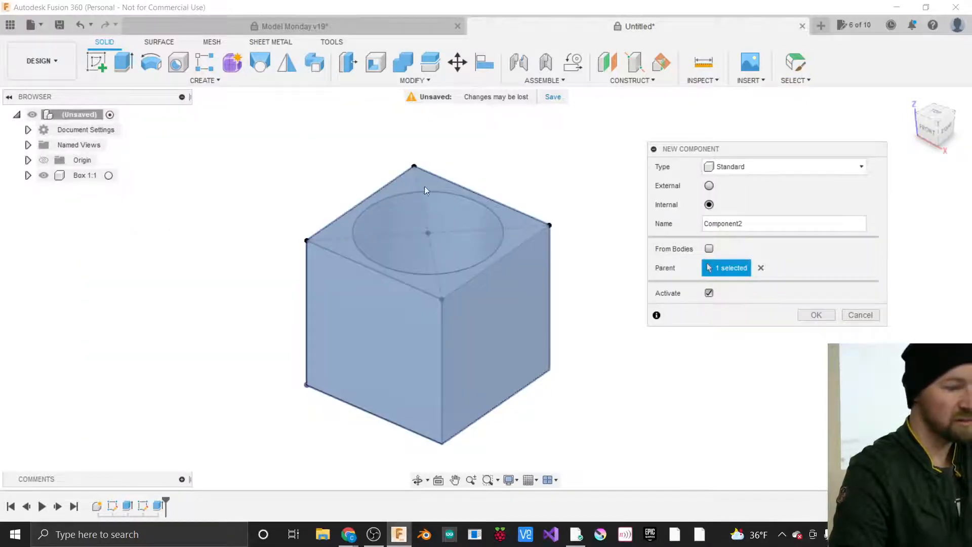
drag(754, 226, 669, 223)
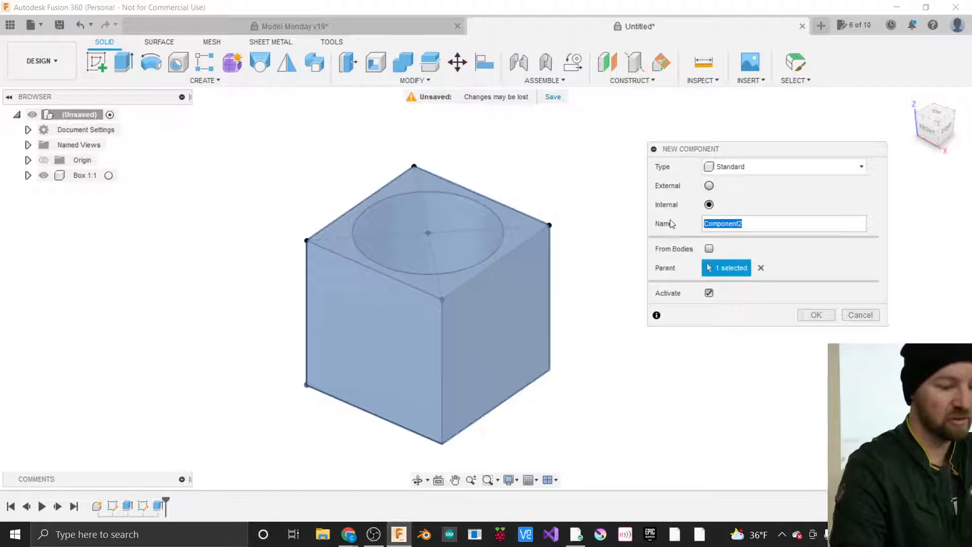
text(Box 2)
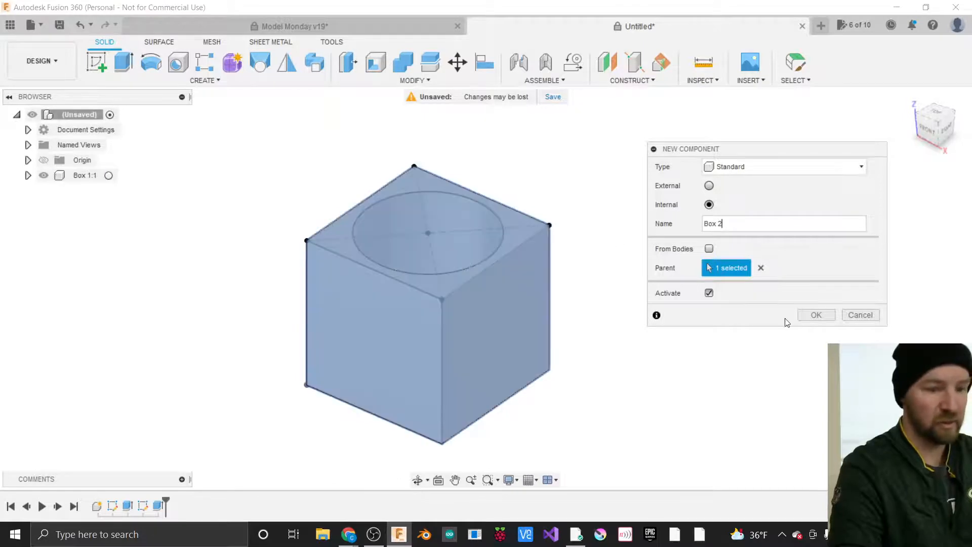
click(817, 316)
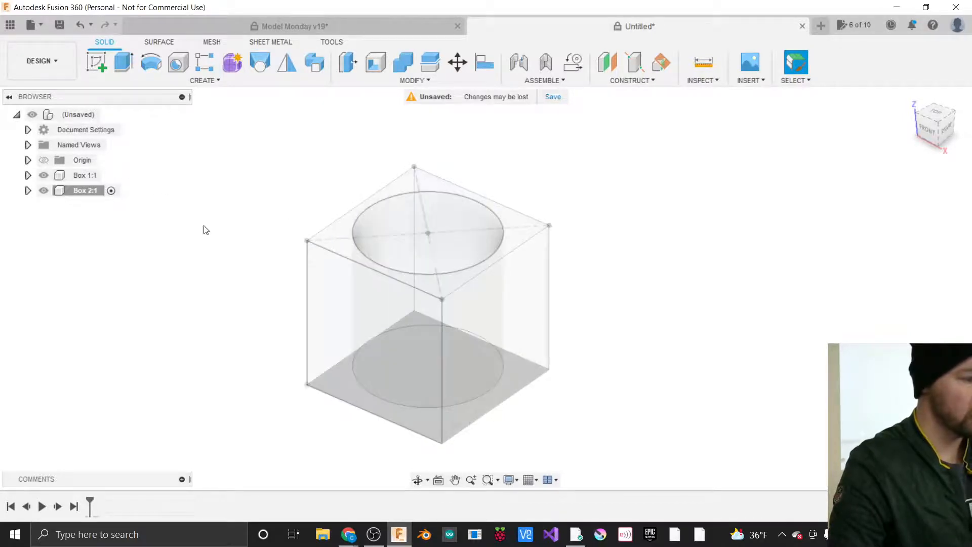
Switch the active component to Box 1 and back to Box 2, and toggle Box 1's visibility off and on.
click(110, 192)
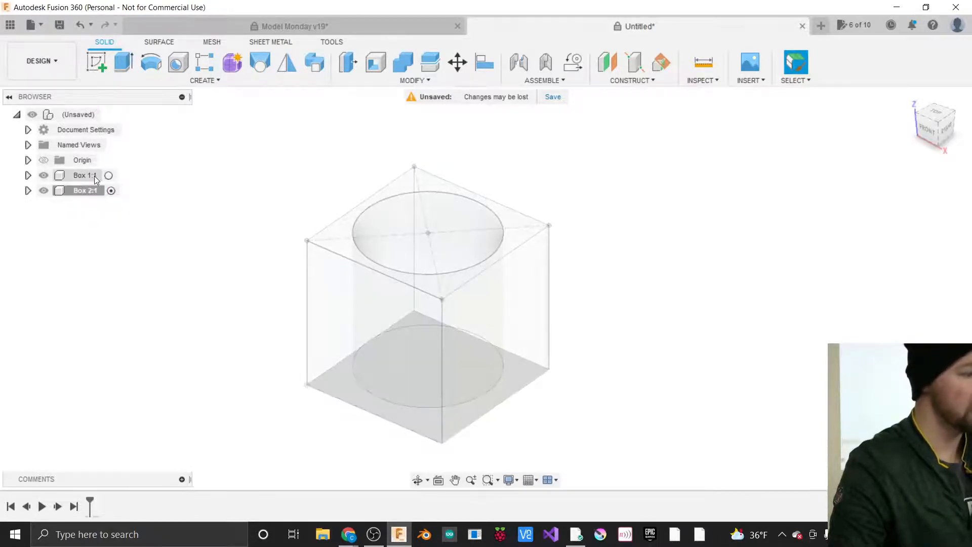
click(95, 175)
click(111, 175)
click(187, 203)
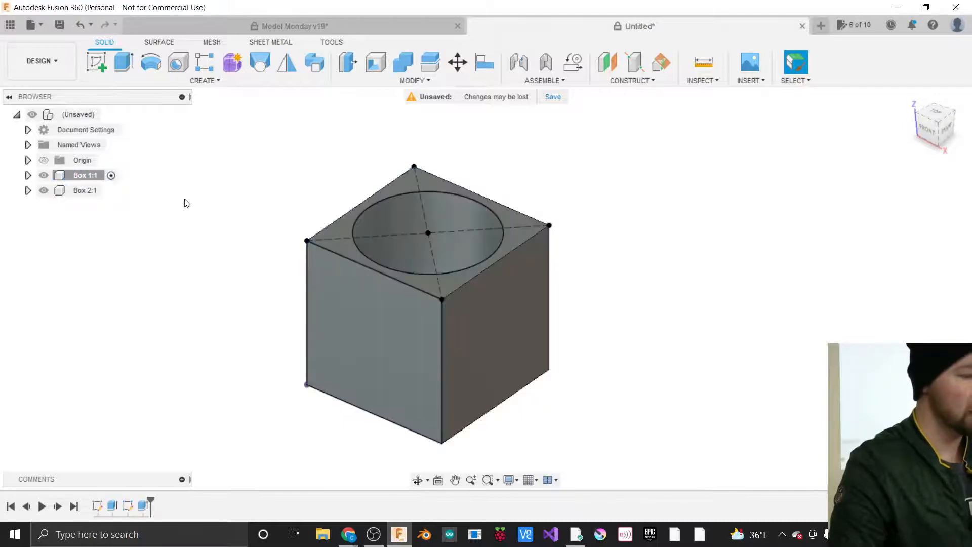
click(85, 190)
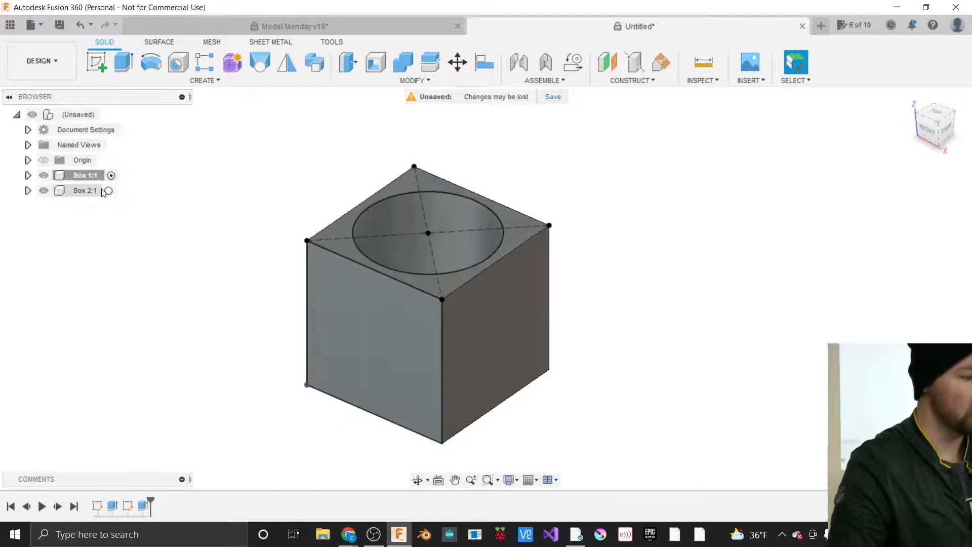
click(111, 190)
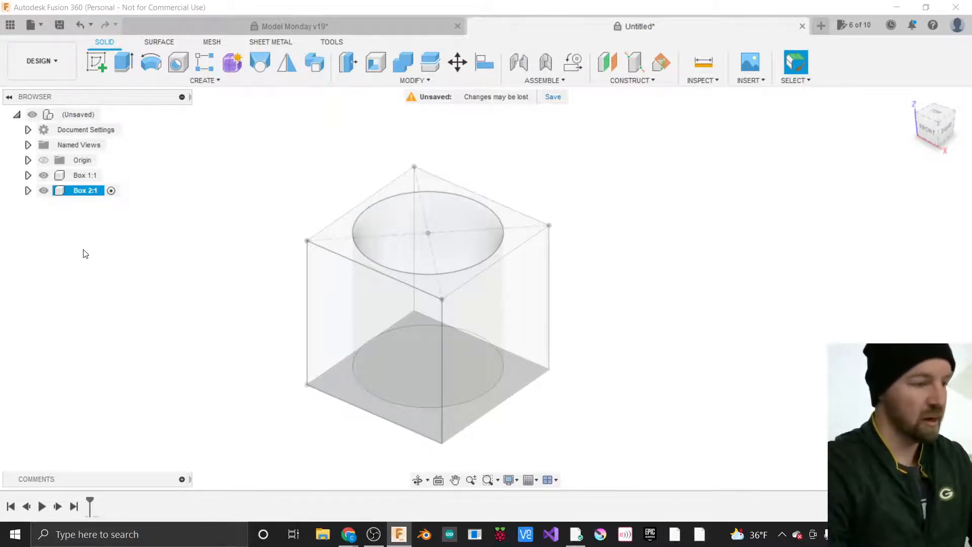
click(44, 176)
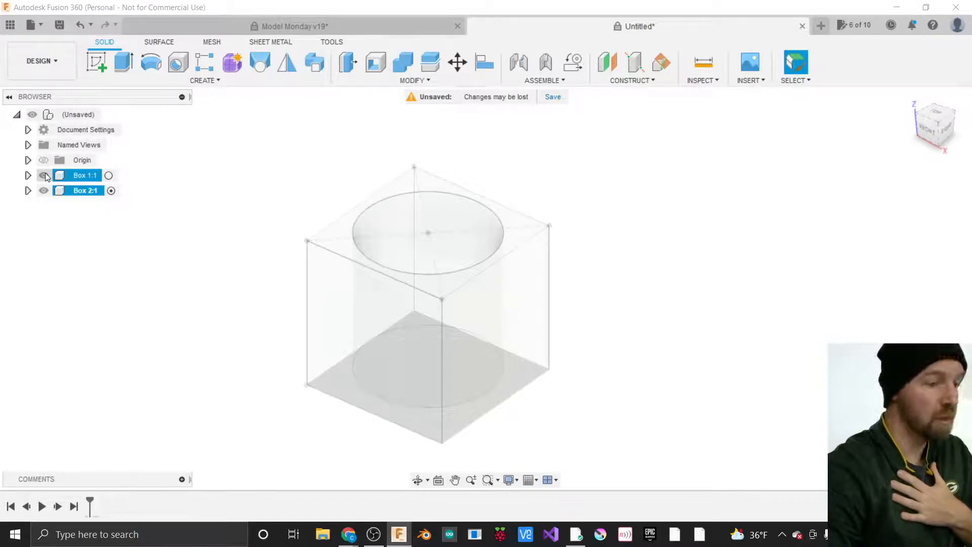
click(45, 175)
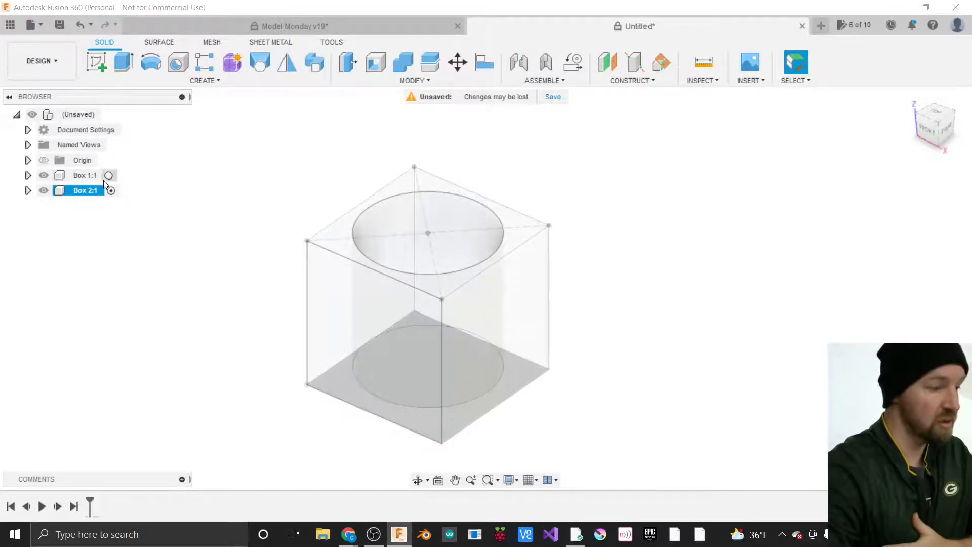
Activate the Box 1 component, and open its Circle Opening sketch for a look before finishing the sketch.
click(109, 176)
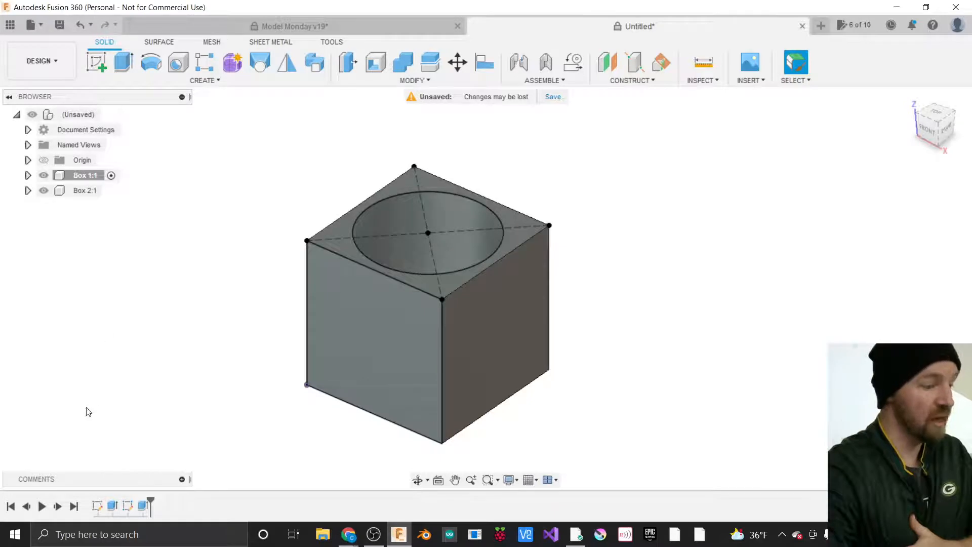
click(128, 507)
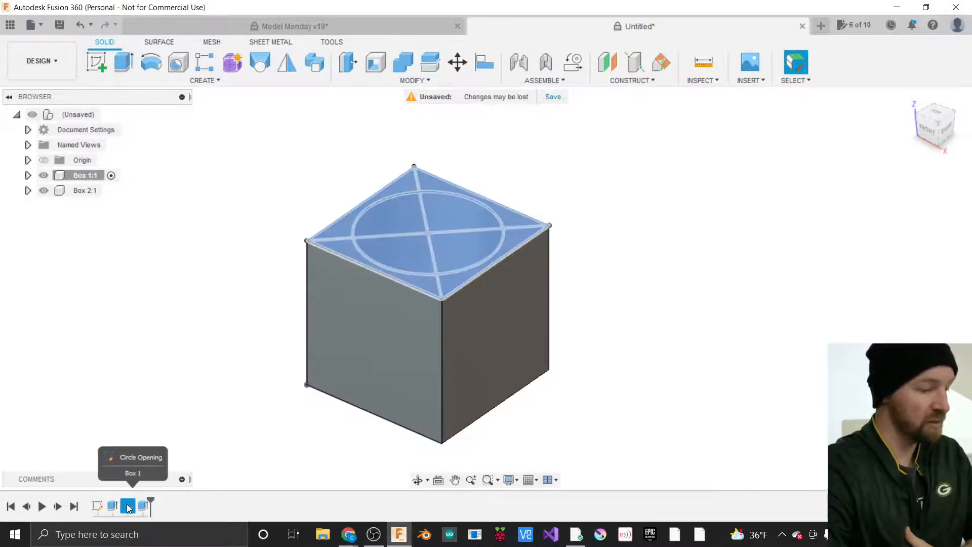
right_click(128, 507)
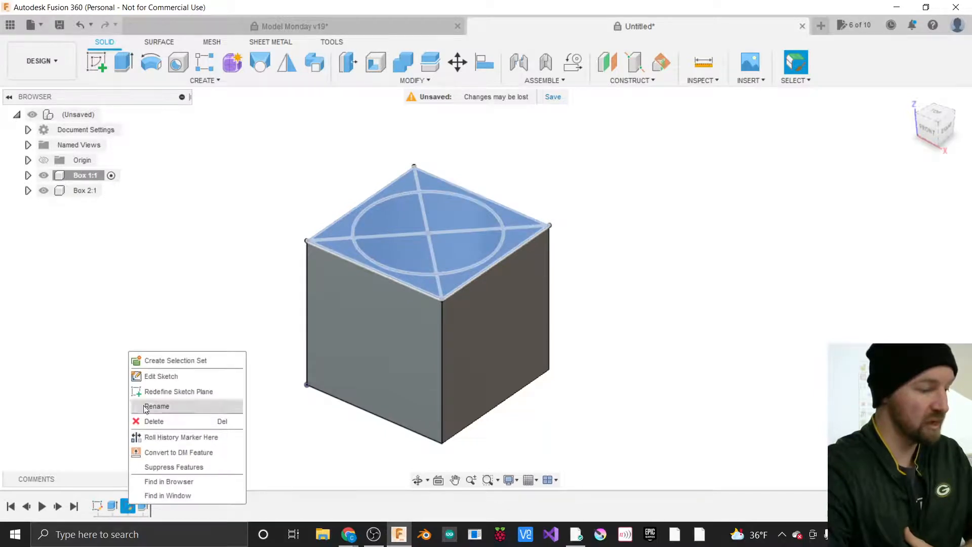
click(152, 377)
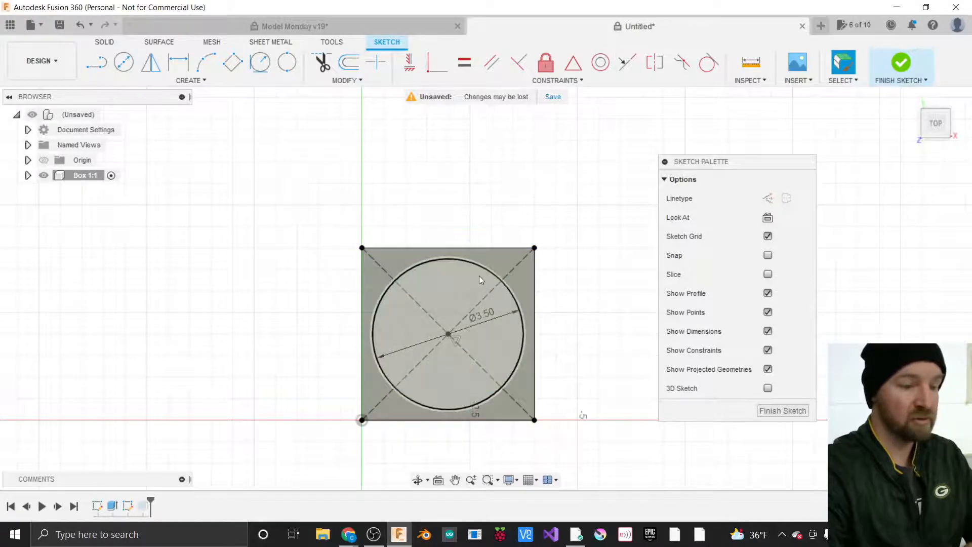
scroll(452, 435, up, 1)
scroll(453, 437, up, 1)
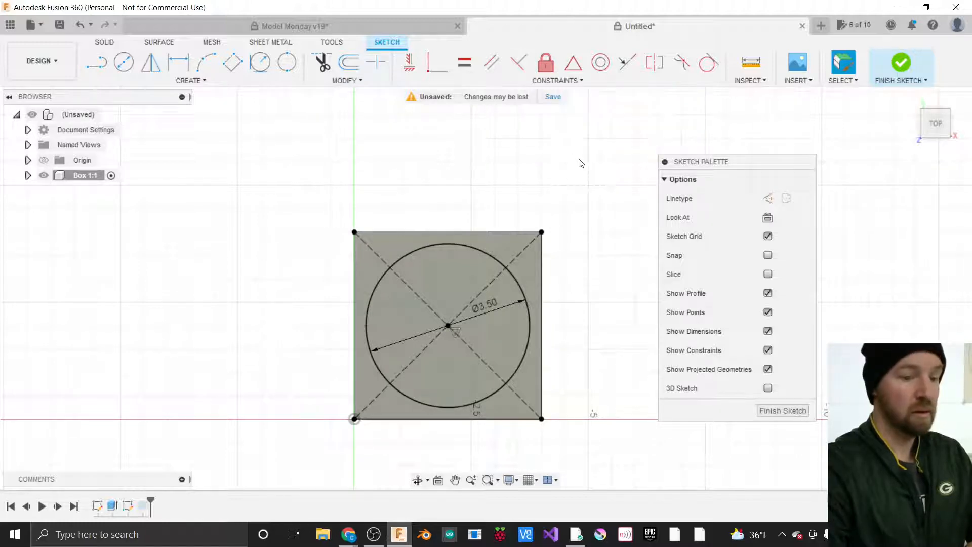
click(768, 409)
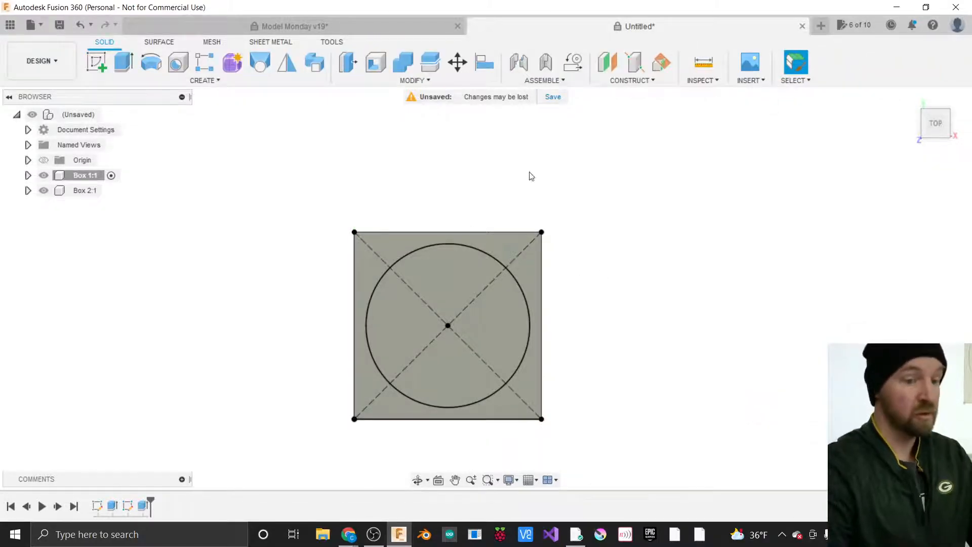
click(950, 138)
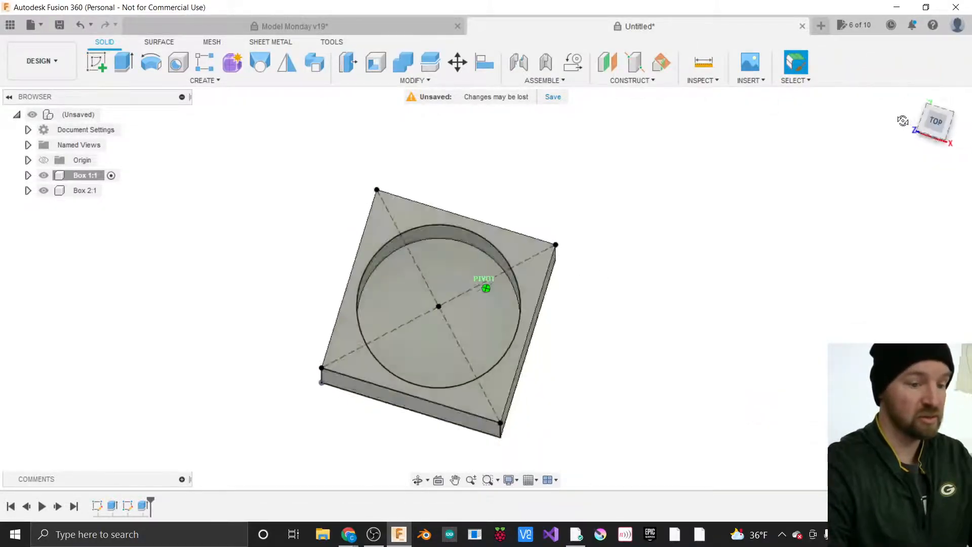
shift+middle_drag(738, 354, 731, 275)
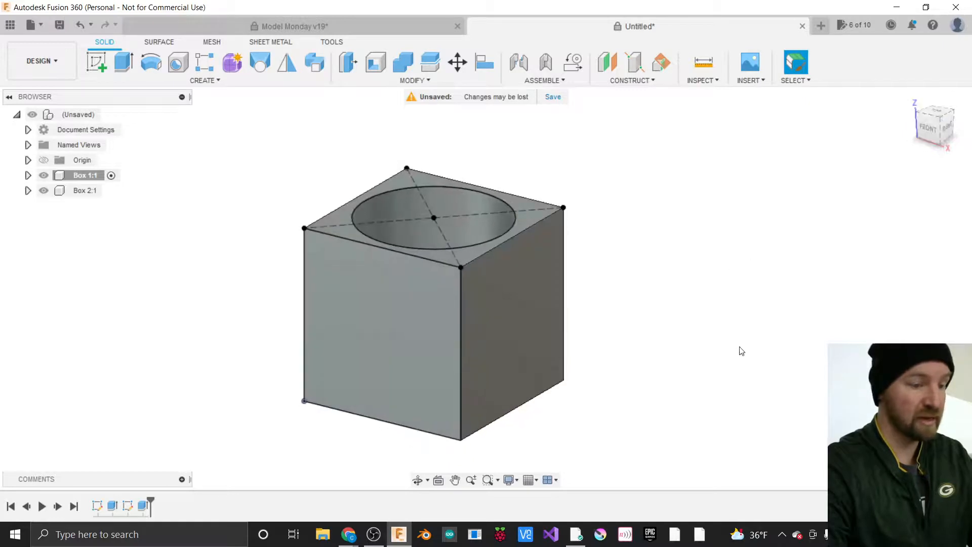
scroll(215, 289, up, 3)
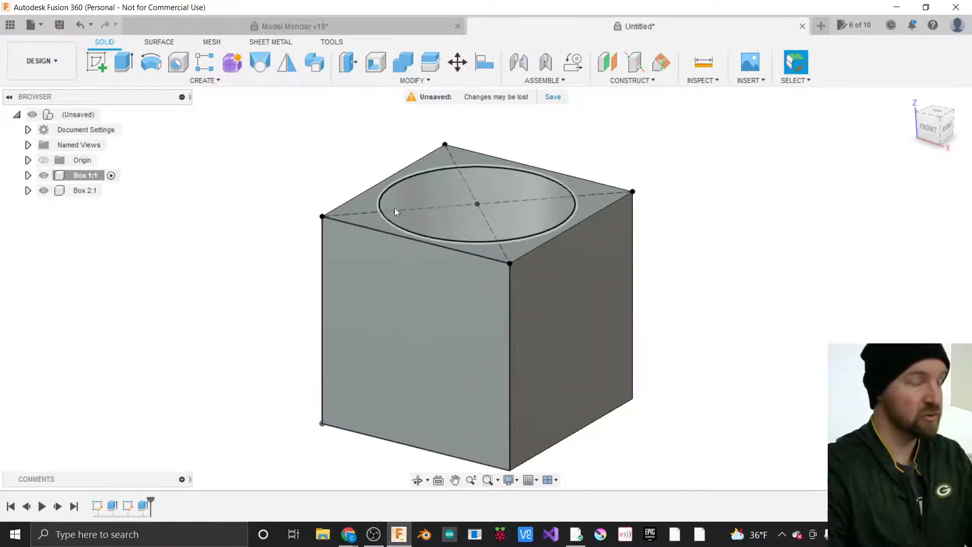
click(210, 82)
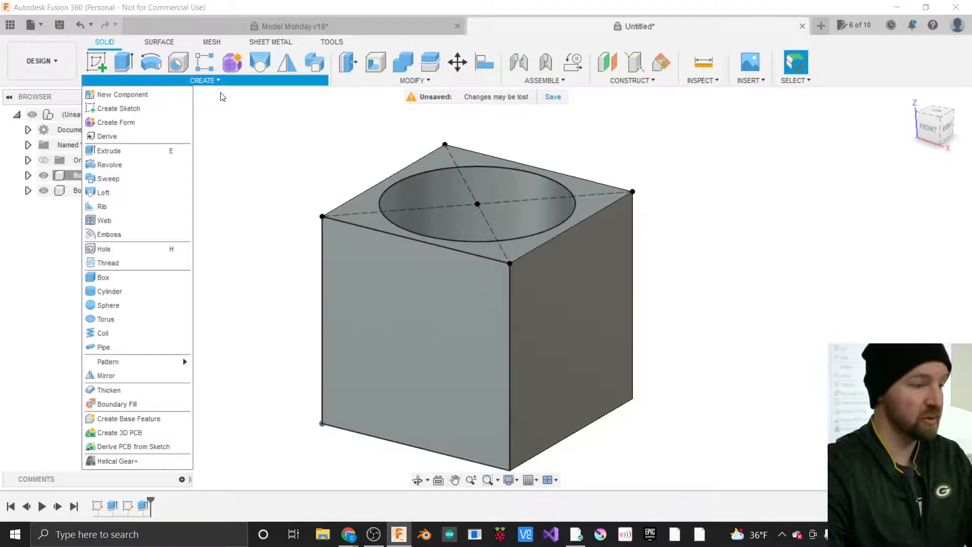
click(129, 110)
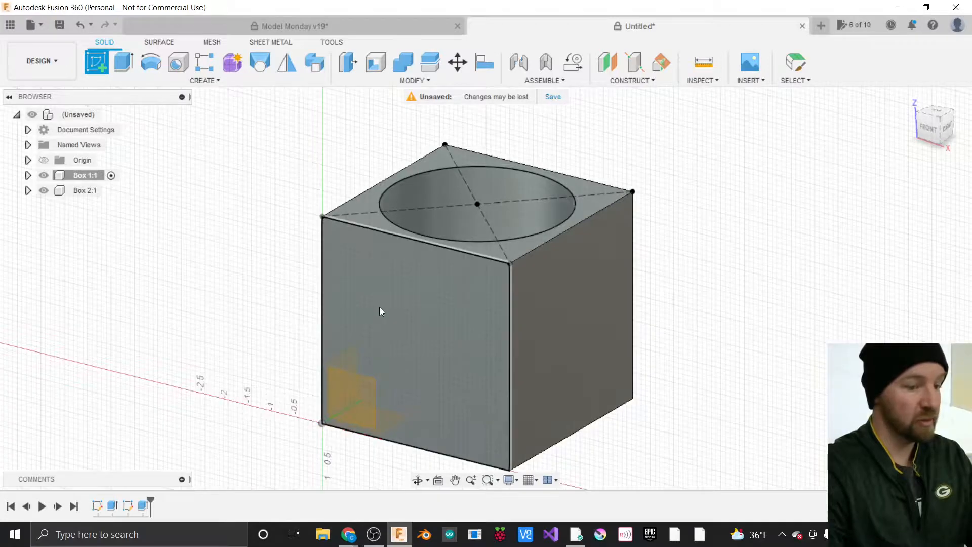
click(510, 242)
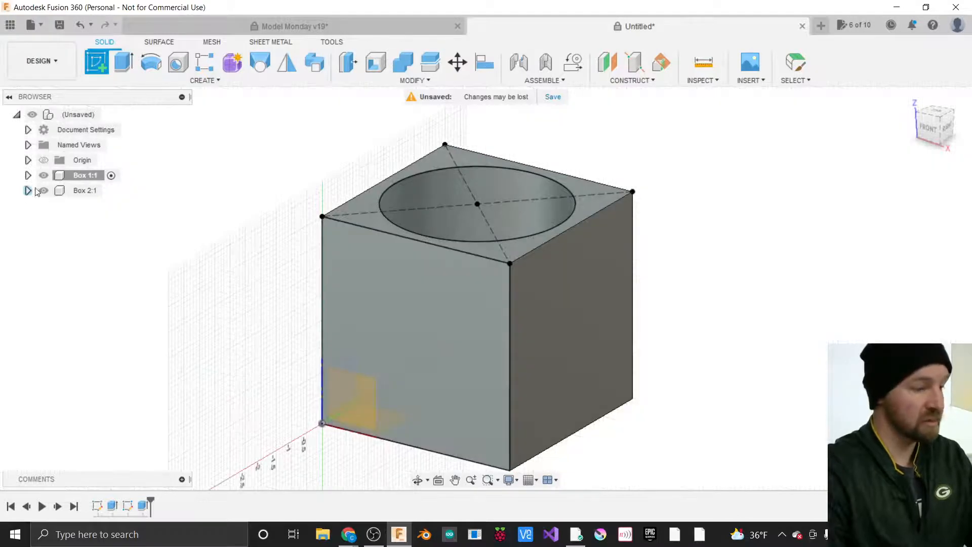
Expand Box 1's contents and match its 4x4 Box and Circle Opening sketches with their features in the design history.
click(28, 175)
key(Escape)
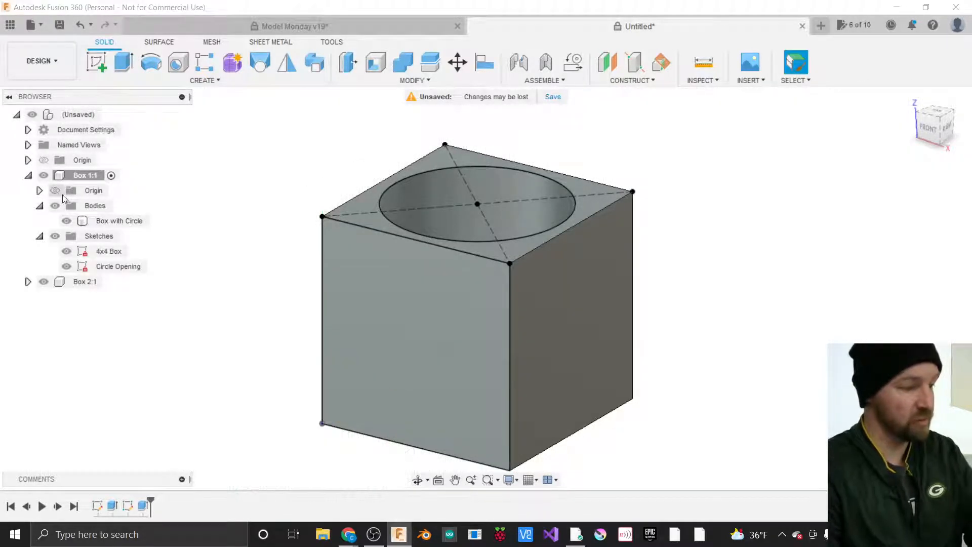
click(104, 251)
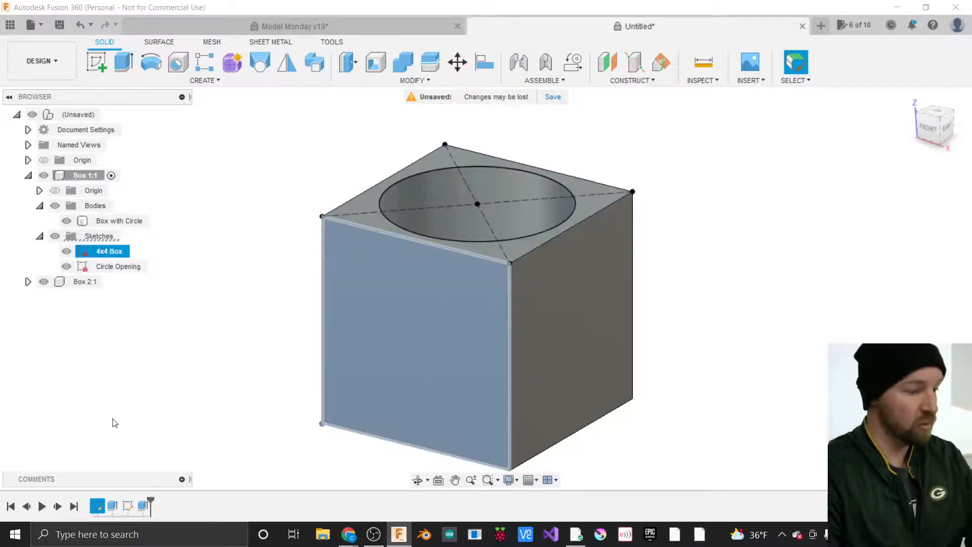
click(129, 506)
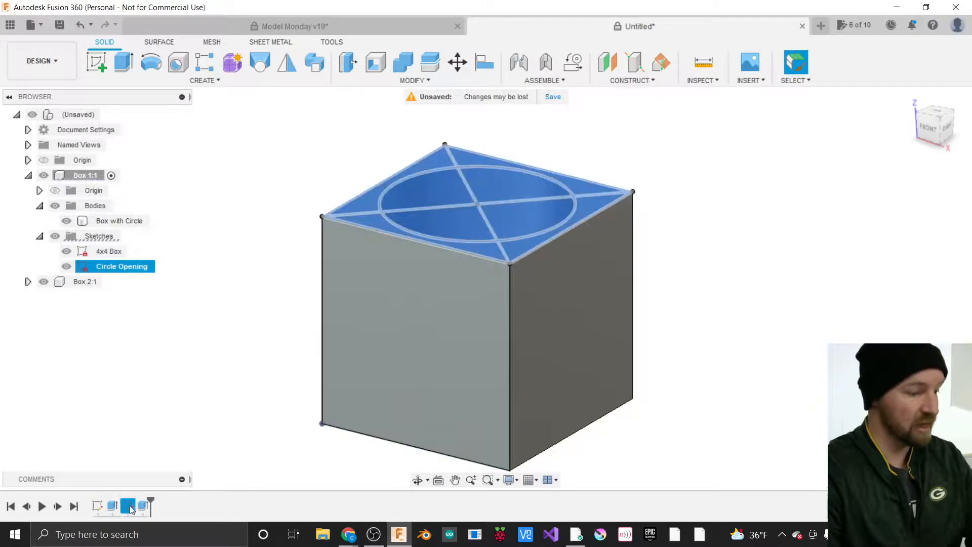
click(97, 506)
right_click(98, 508)
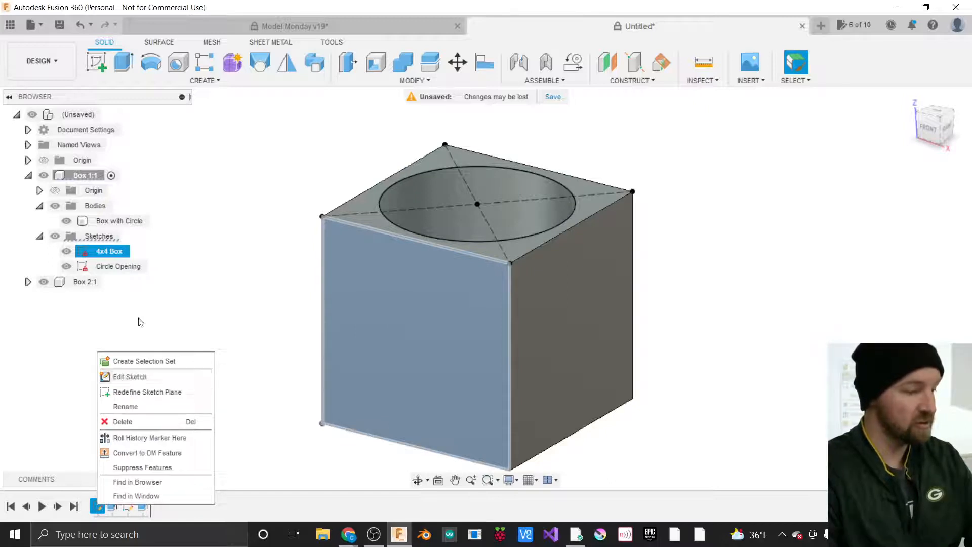
click(116, 255)
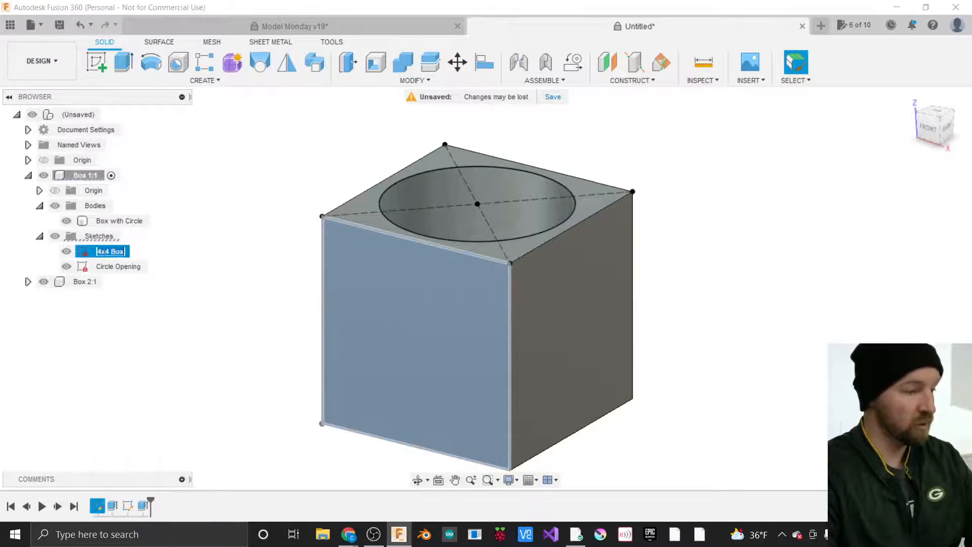
click(101, 236)
click(99, 254)
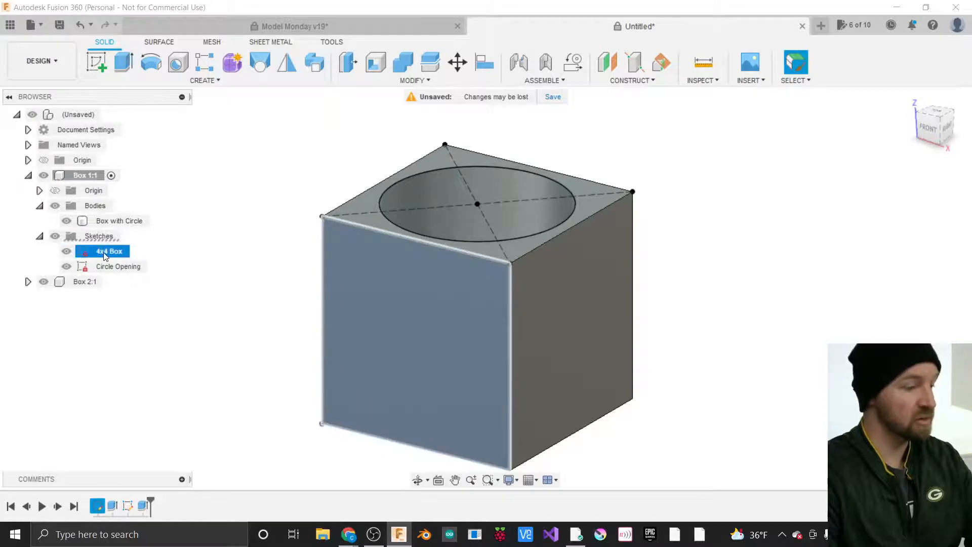
Edit the 4x4 Box sketch and set the square's vertical dimension to 5.
right_click(108, 253)
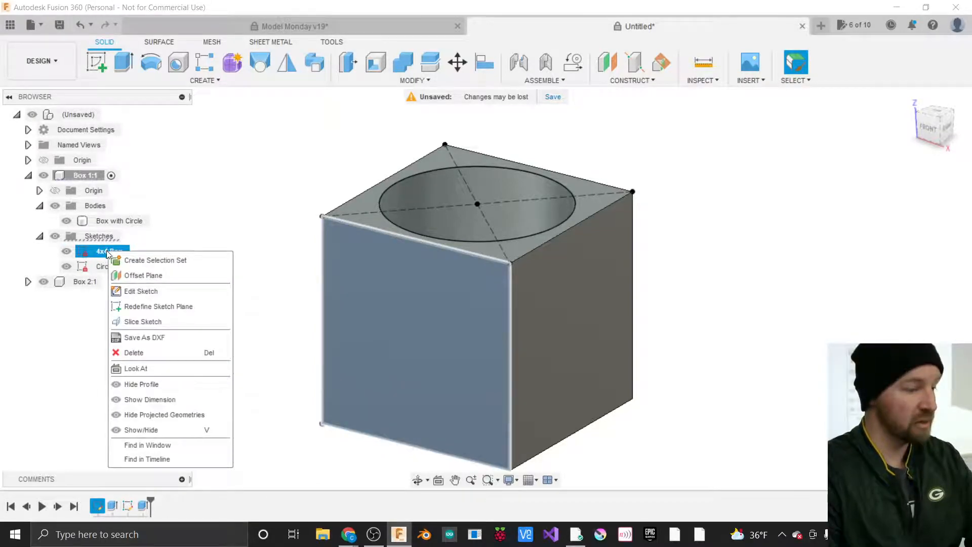
click(135, 292)
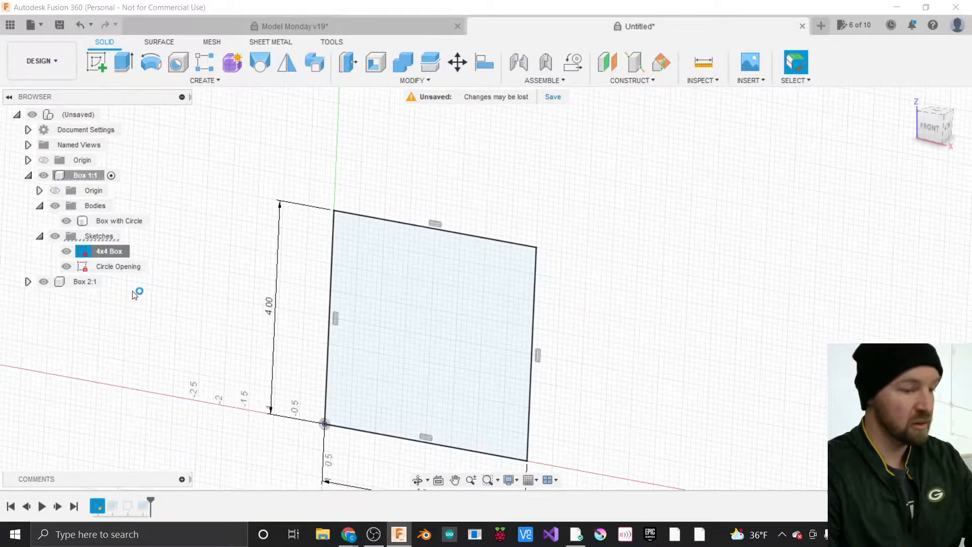
scroll(257, 233, down, 2)
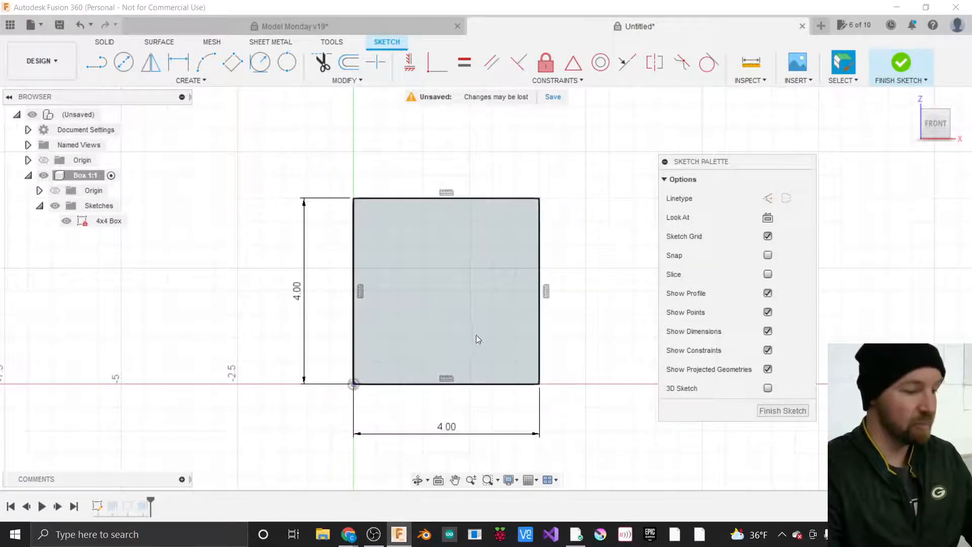
scroll(577, 378, down, 1)
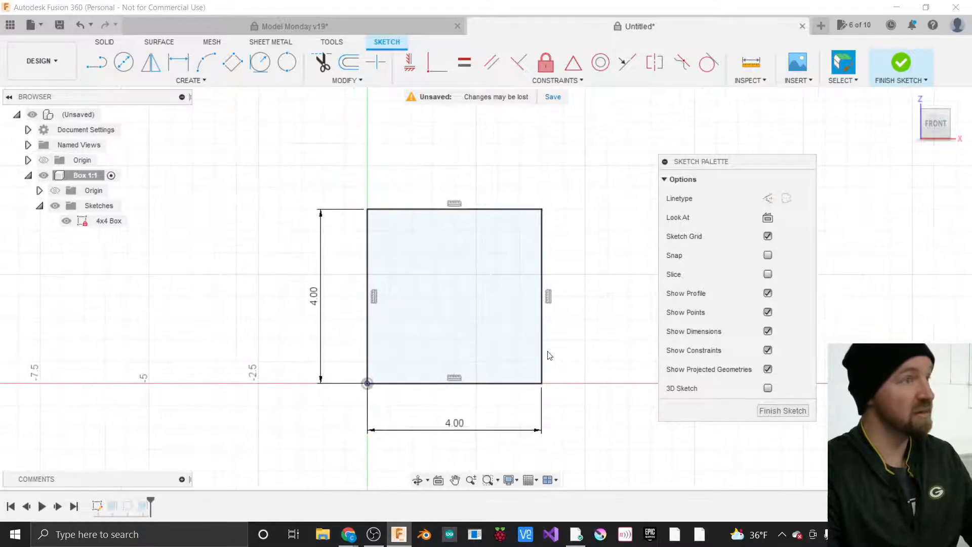
double_click(313, 297)
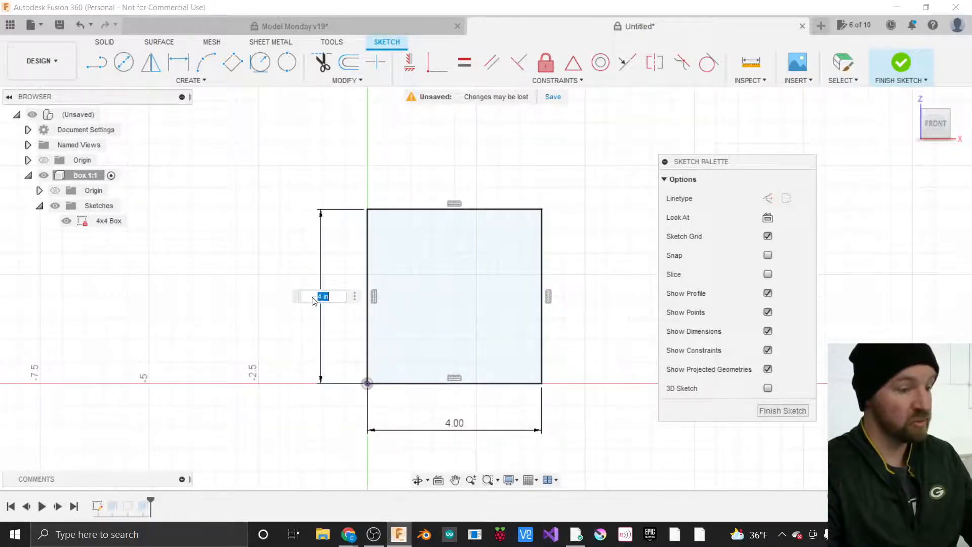
text(5)
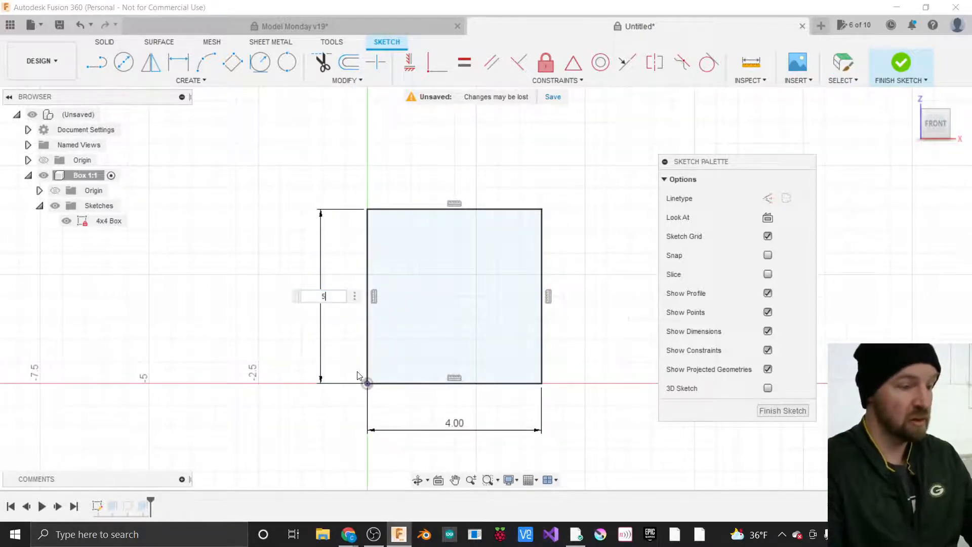
Set the height dimension of the 4x4 Box sketch to 6 in and finish the sketch.
key(Return)
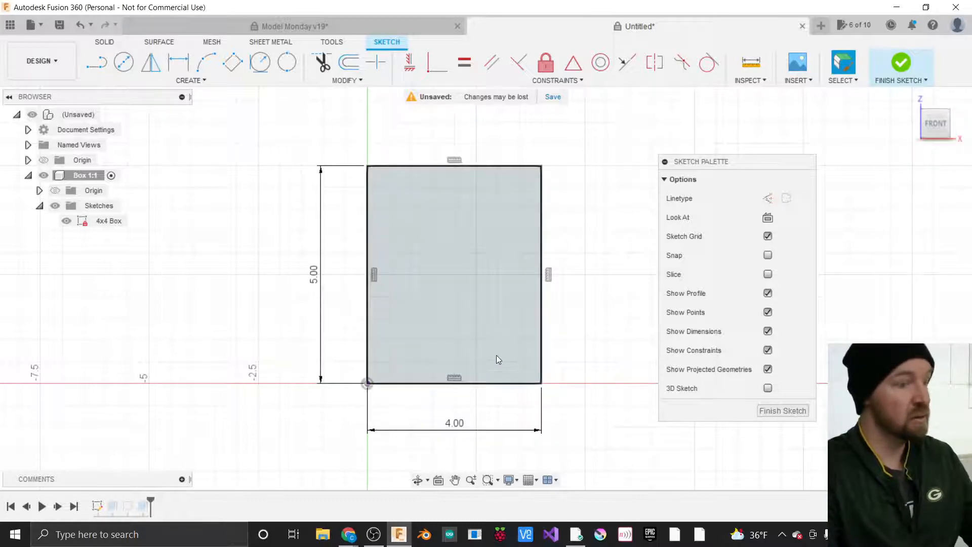
double_click(314, 273)
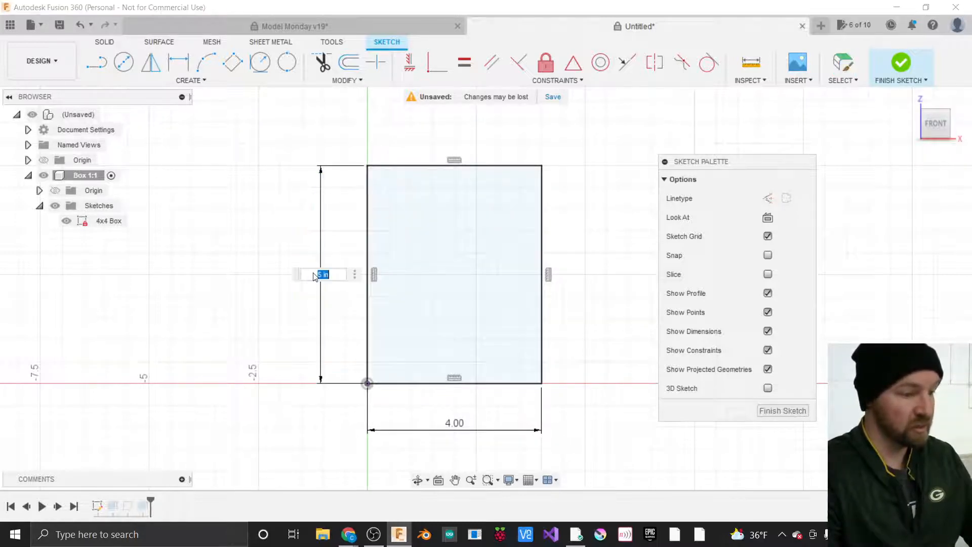
text(6)
key(Return)
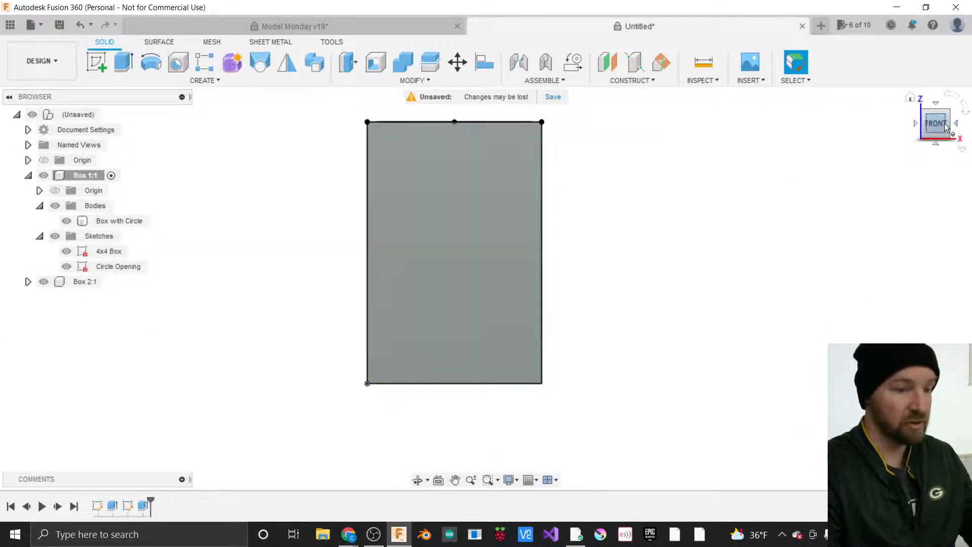
mouse_move(938, 125)
mouse_down()
mouse_move(910, 146)
mouse_move(901, 124)
mouse_move(867, 114)
mouse_move(873, 132)
mouse_move(908, 130)
mouse_move(891, 115)
mouse_move(909, 130)
mouse_up()
scroll(533, 415, down, 2)
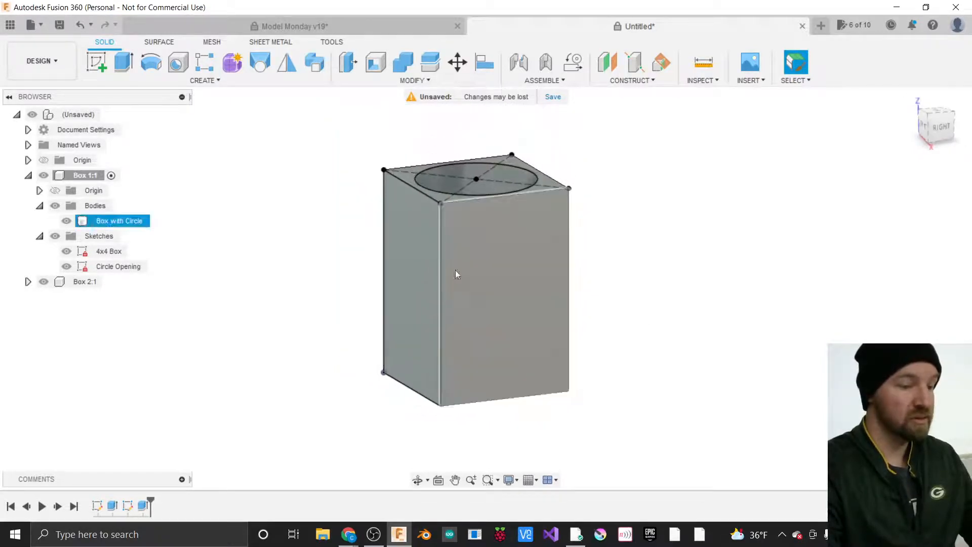
scroll(442, 256, up, 2)
click(354, 226)
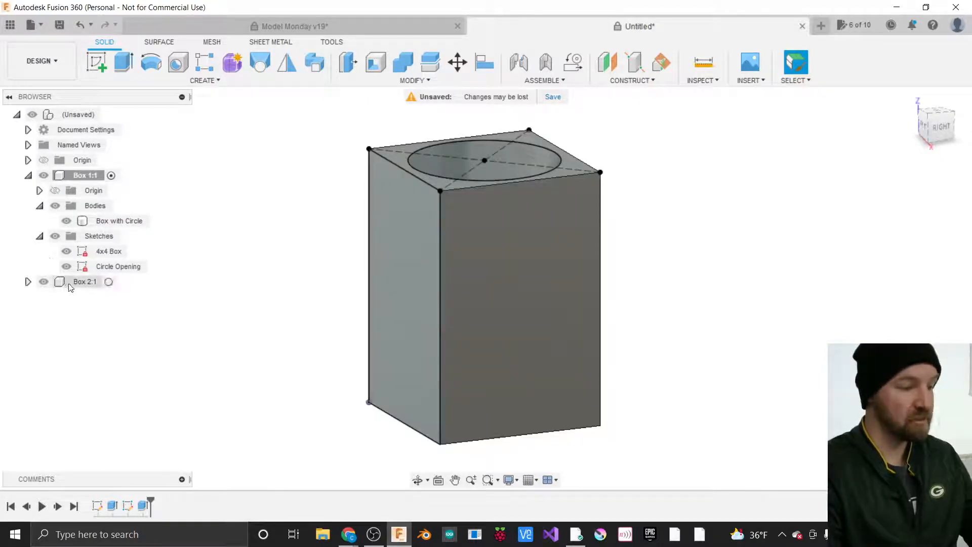
Activate the Box 2 component and hide the Box 1 component.
double_click(86, 283)
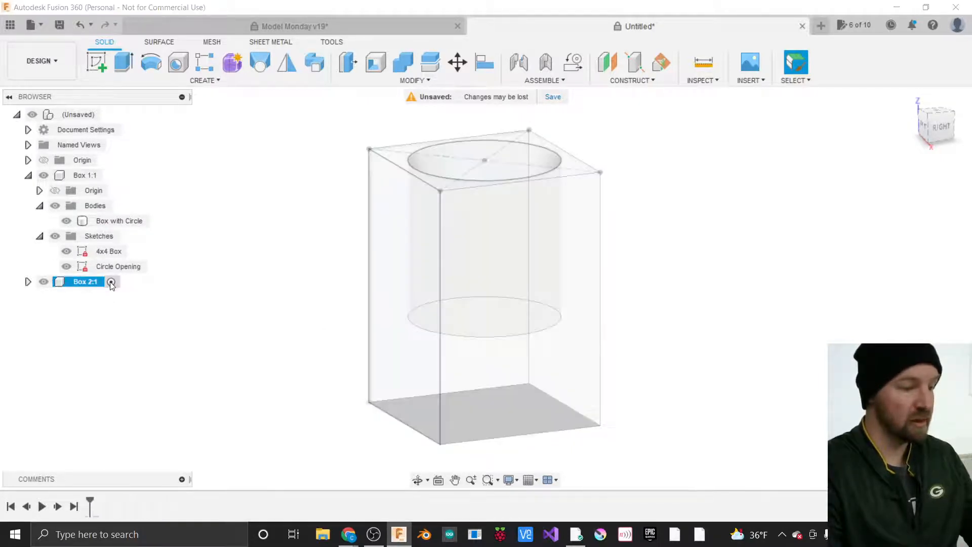
click(29, 175)
ctrl+click(43, 179)
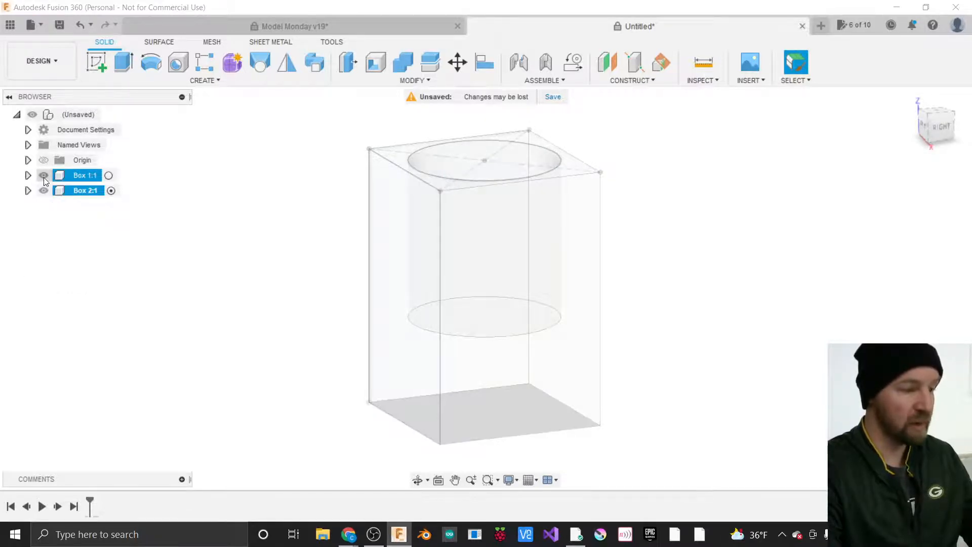
click(43, 176)
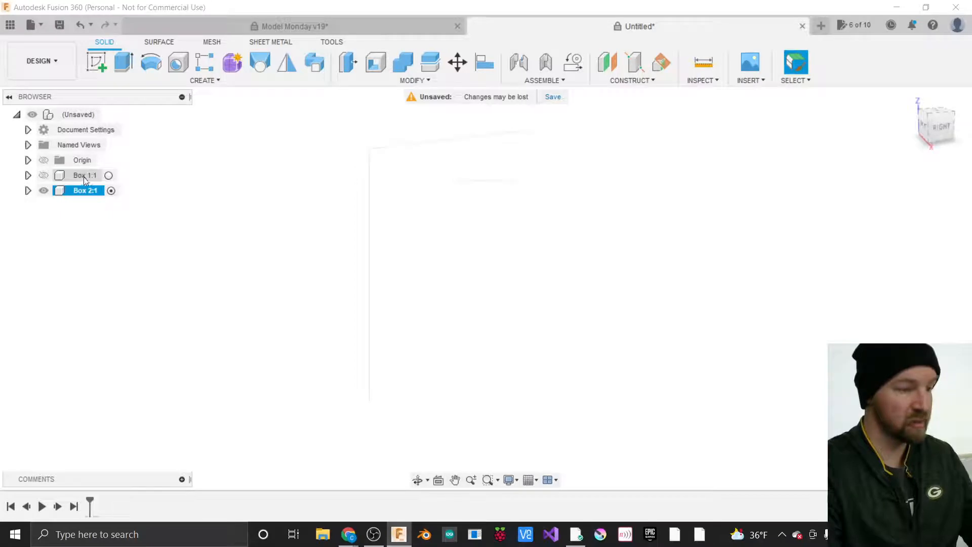
Start a Box primitive on the vertical YZ plane with its first corner at the origin and a 5 in by 5 in base.
click(207, 81)
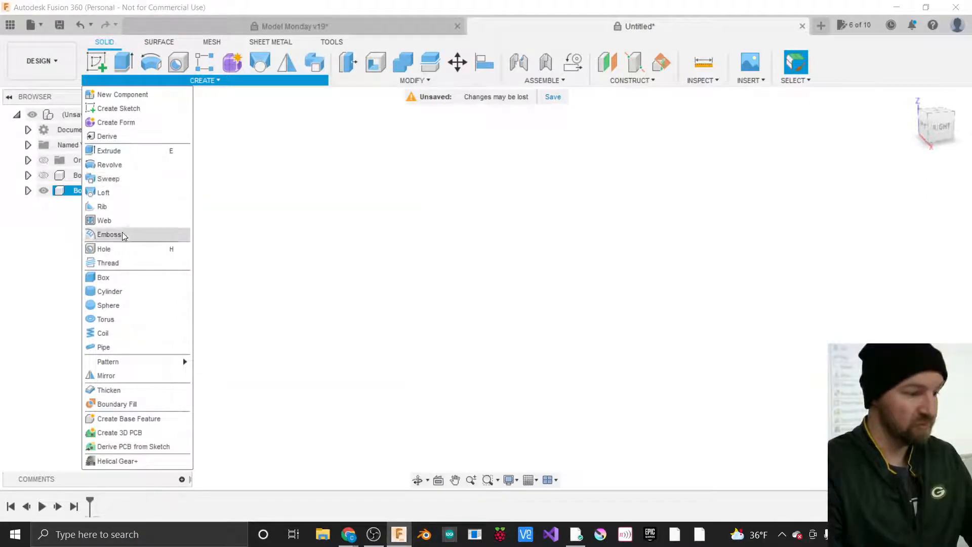
click(108, 278)
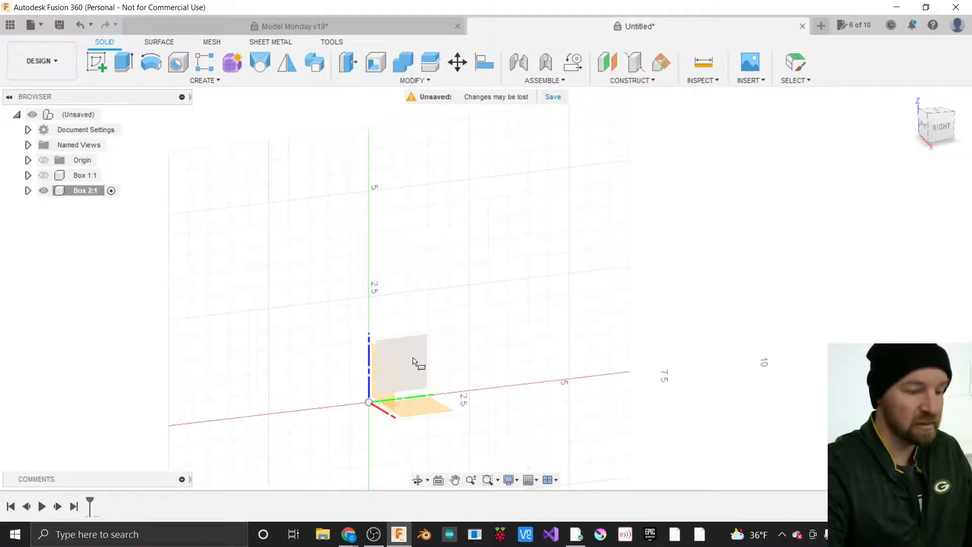
click(407, 406)
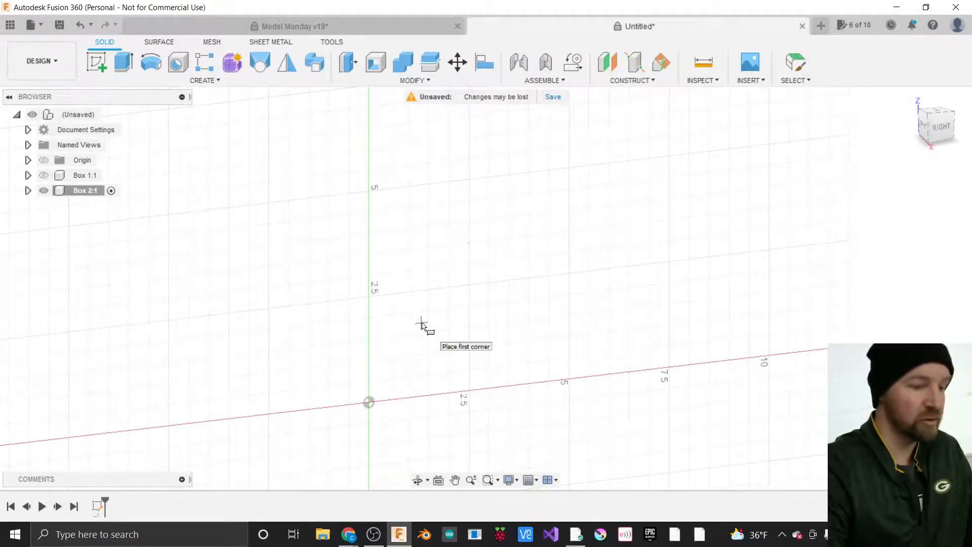
click(369, 403)
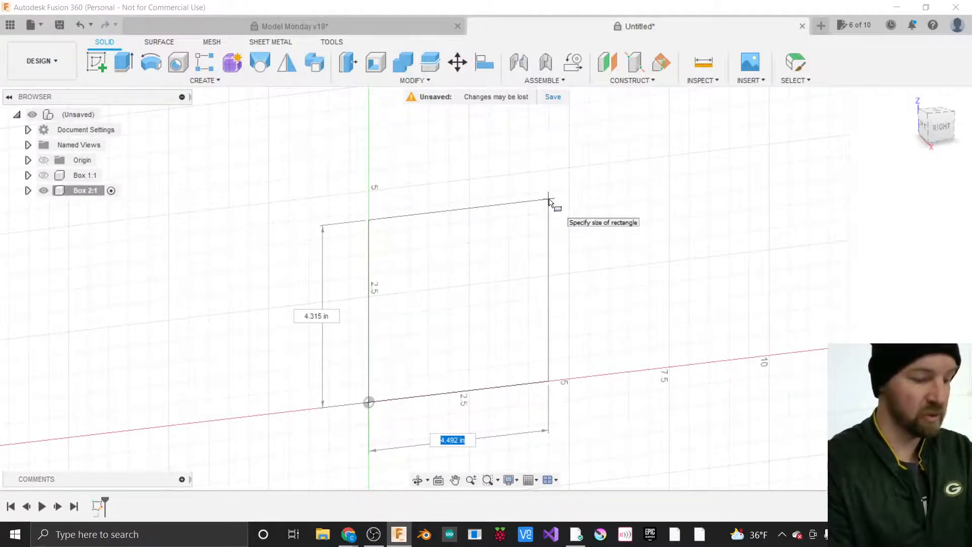
text(5)
key(Tab)
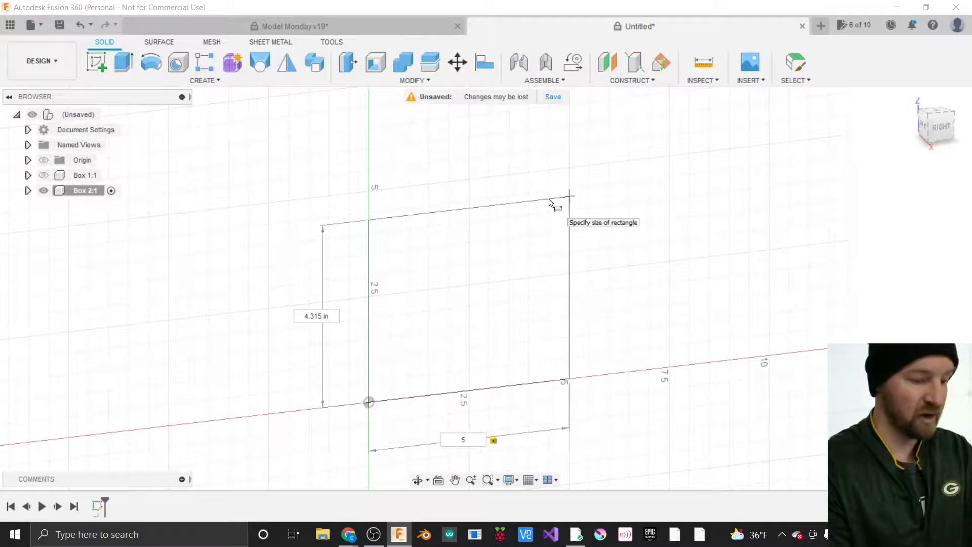
text(5)
key(Tab)
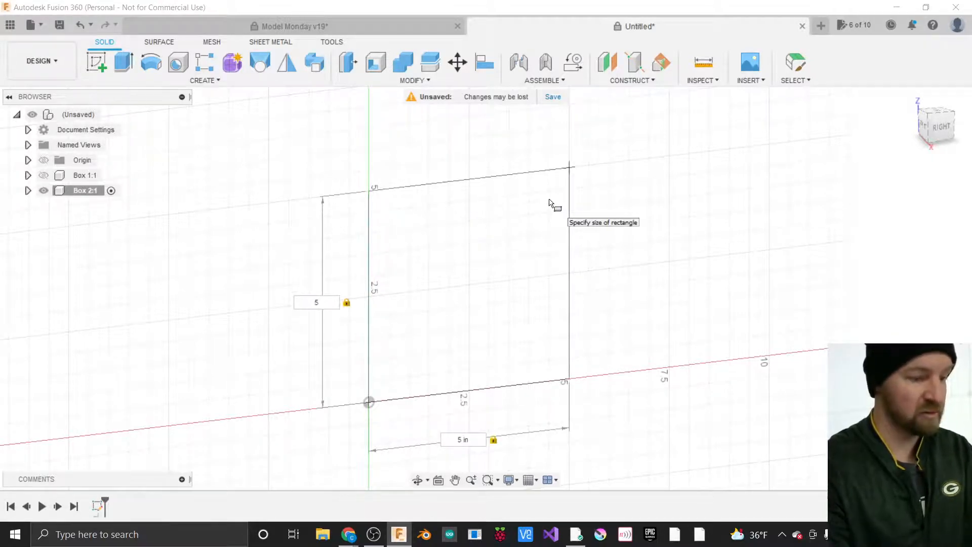
key(Tab)
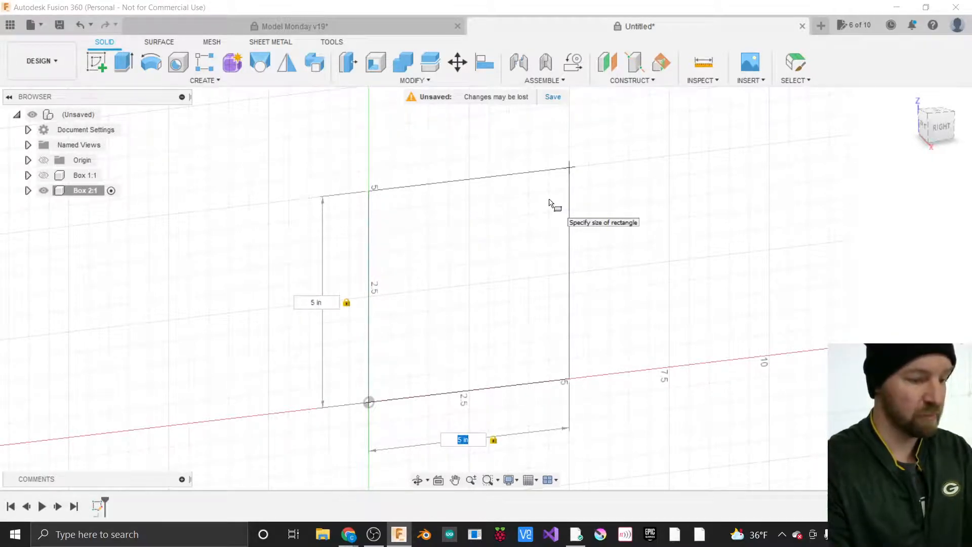
key(Tab)
key(Tab)
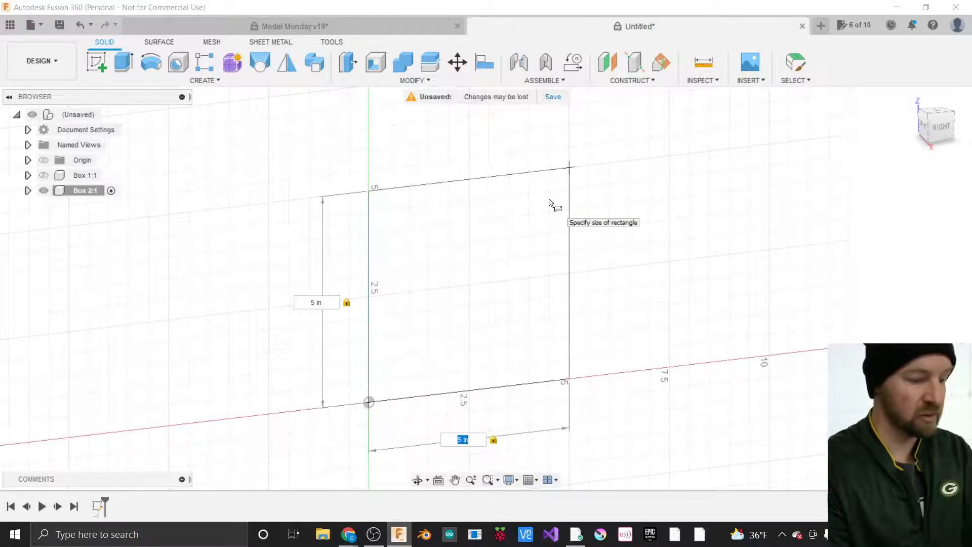
key(Tab)
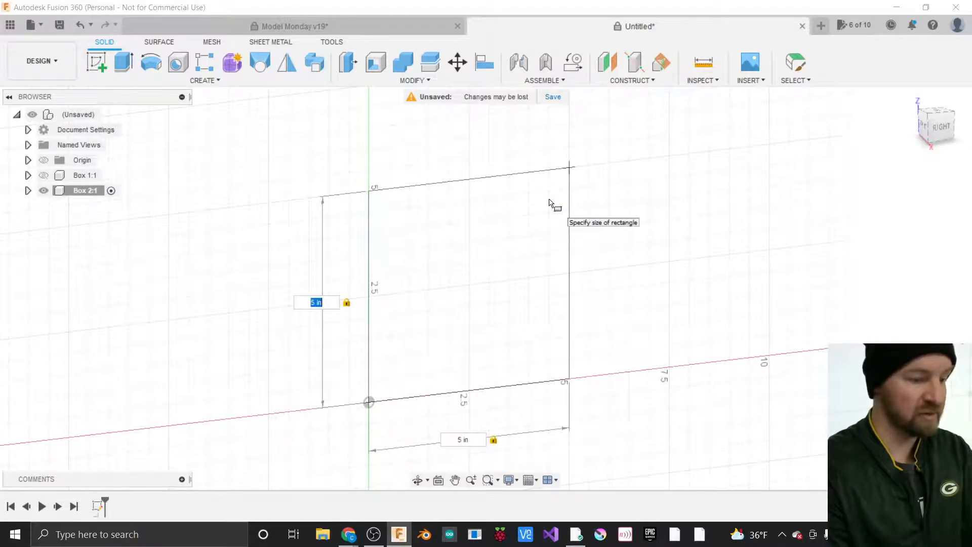
key(Tab)
key(Tab)
key(Tab)
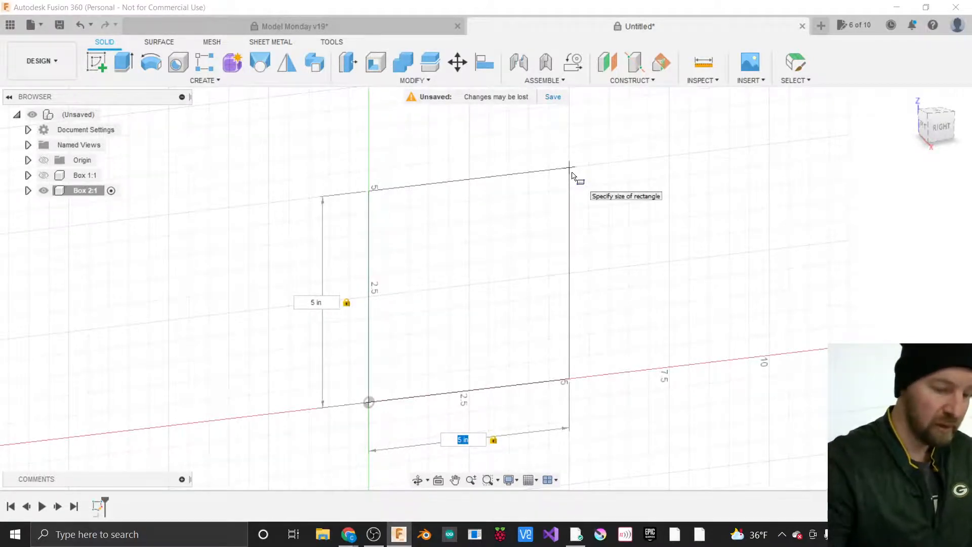
key(Return)
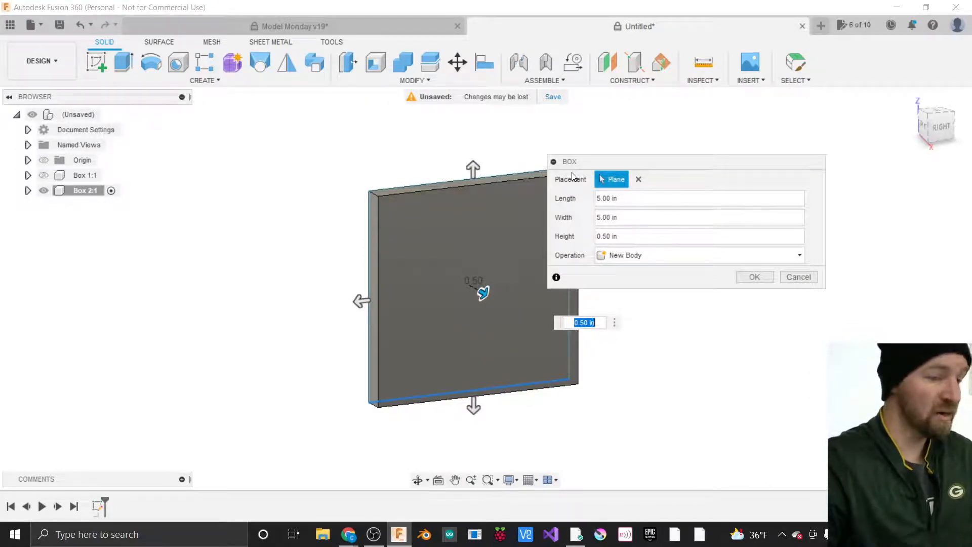
Set the box's height to 5 in and create it as a new body.
drag(585, 167, 635, 162)
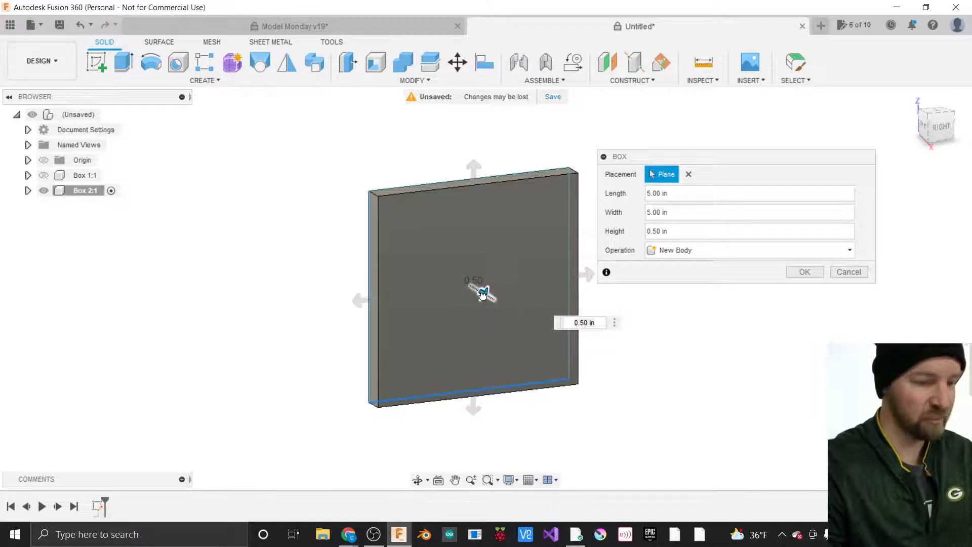
drag(483, 292, 582, 349)
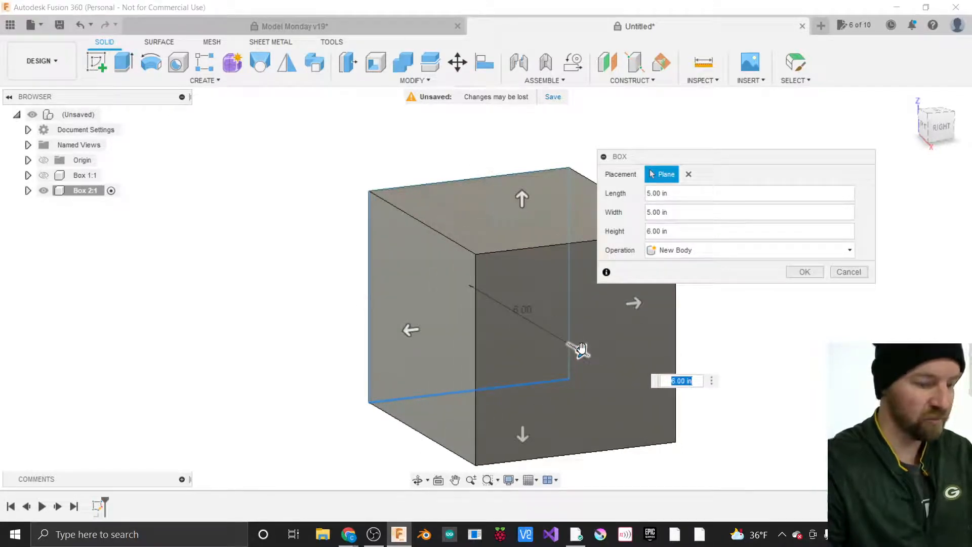
text(5)
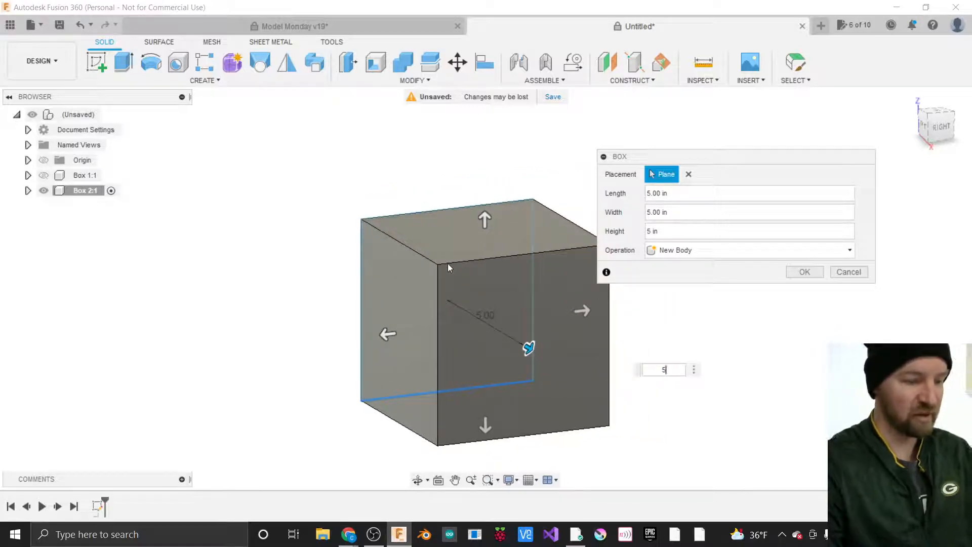
mouse_move(484, 219)
mouse_down()
mouse_move(484, 183)
mouse_move(484, 217)
mouse_up()
scroll(296, 267, down, 3)
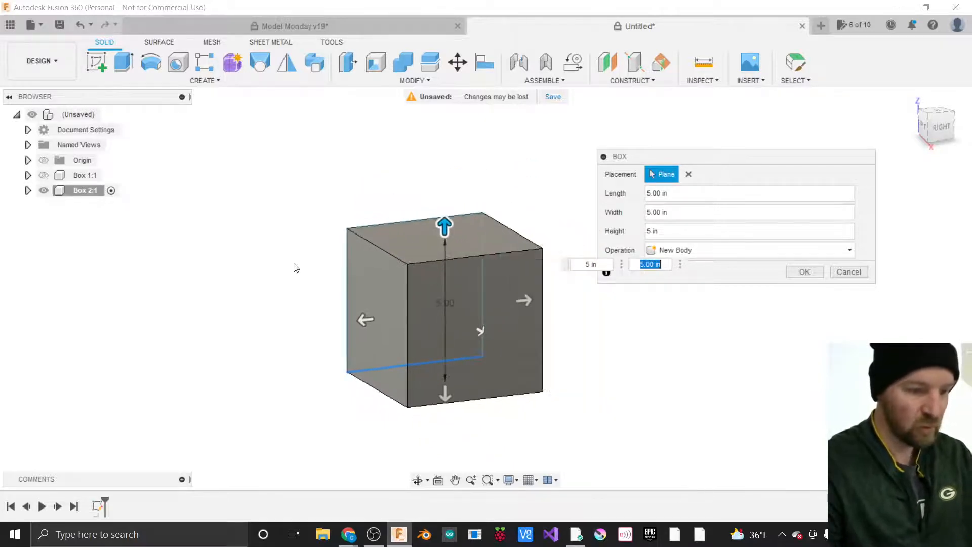
drag(649, 162, 646, 184)
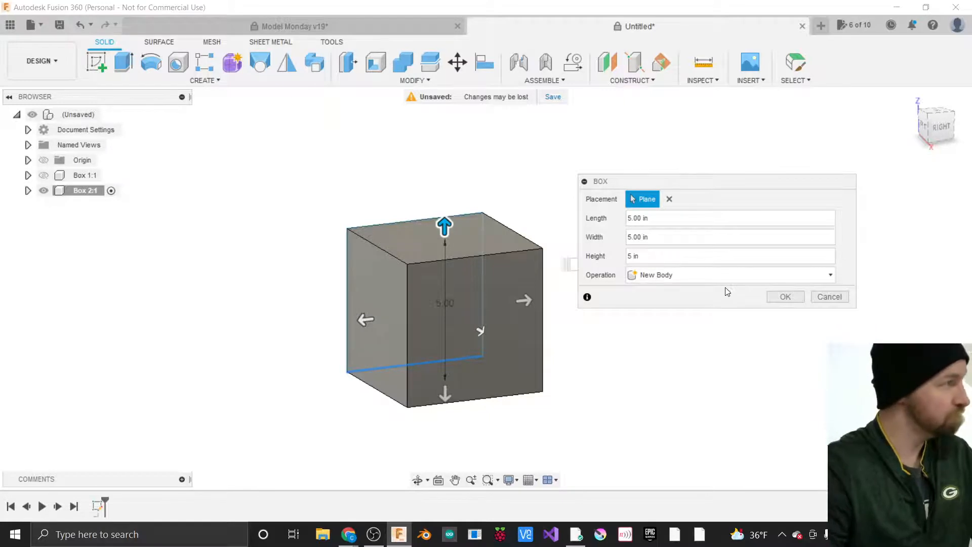
click(785, 297)
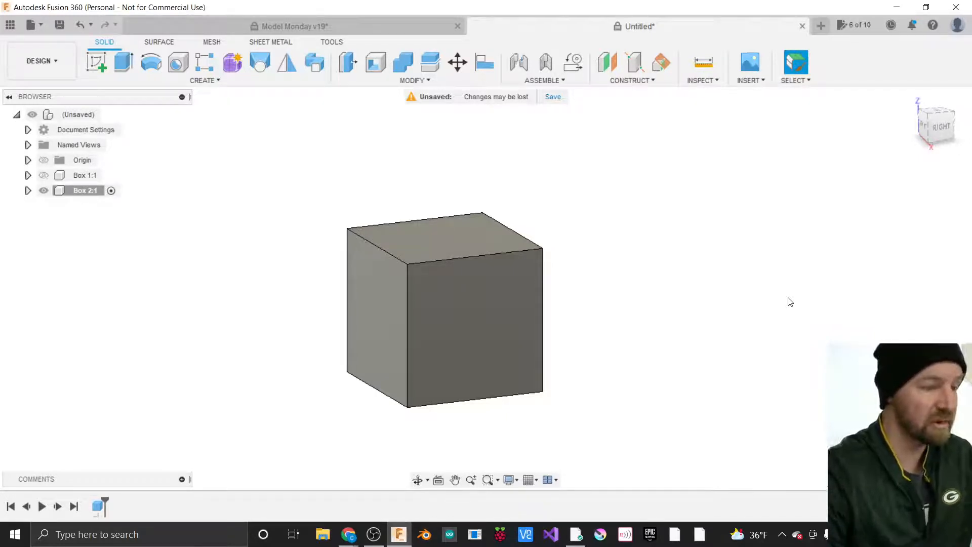
Apply Shell to the cube's top face with an inside thickness of 0.125 in.
click(212, 82)
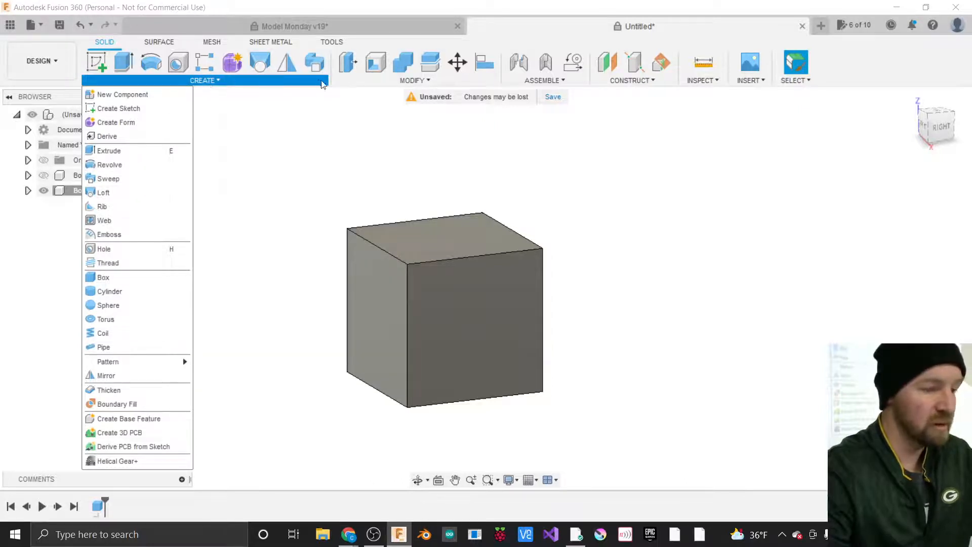
click(403, 81)
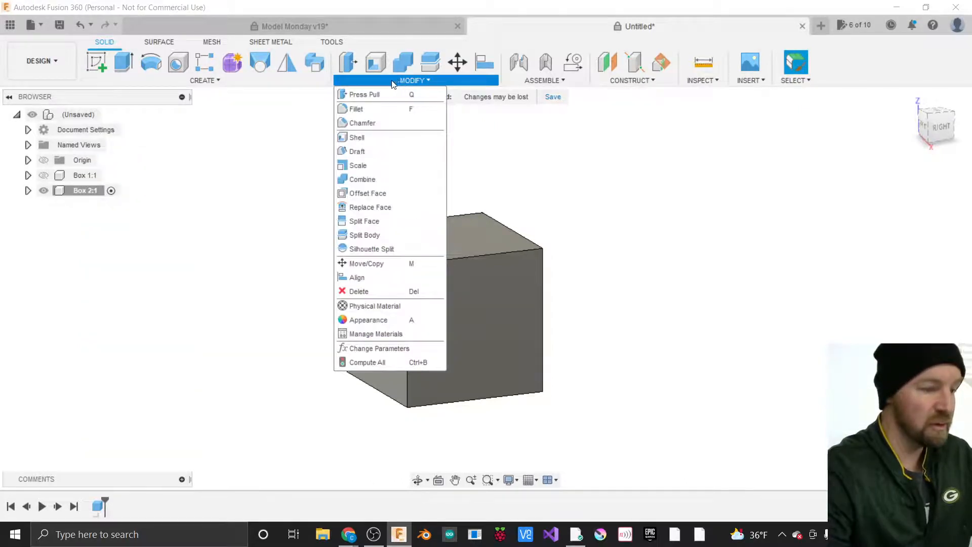
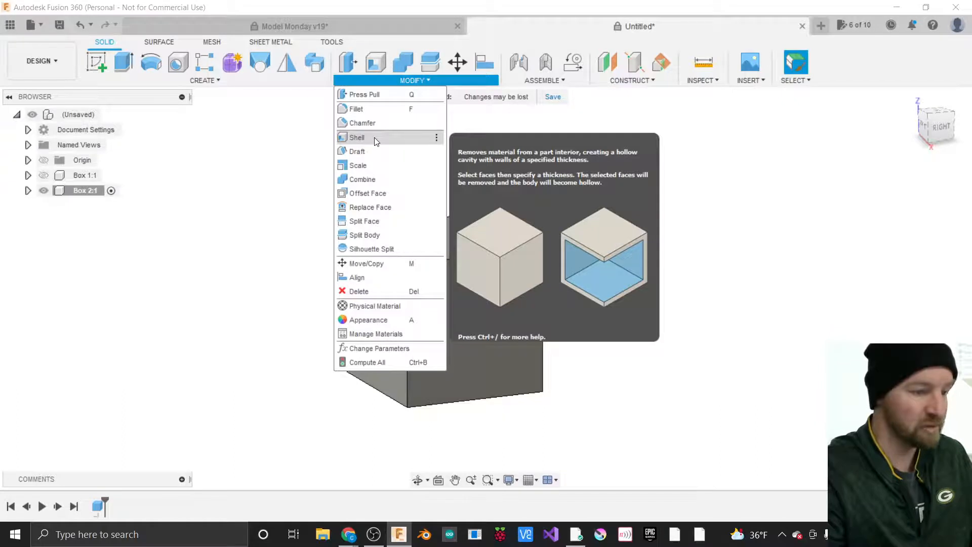
click(374, 140)
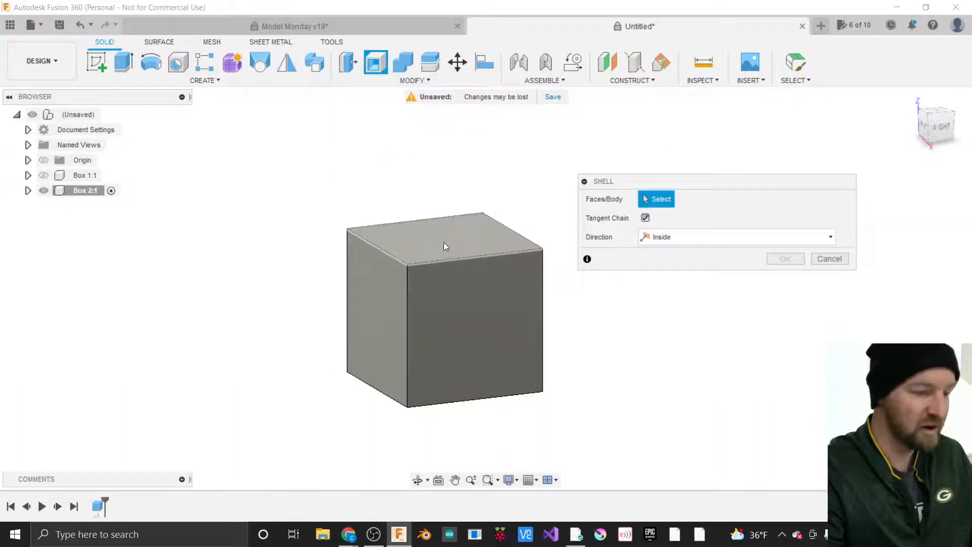
click(456, 234)
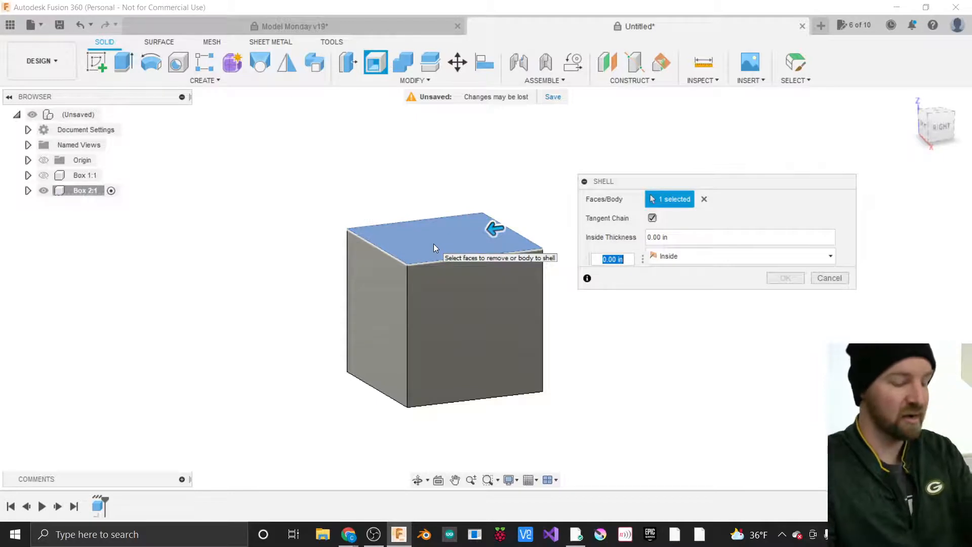
text(1125)
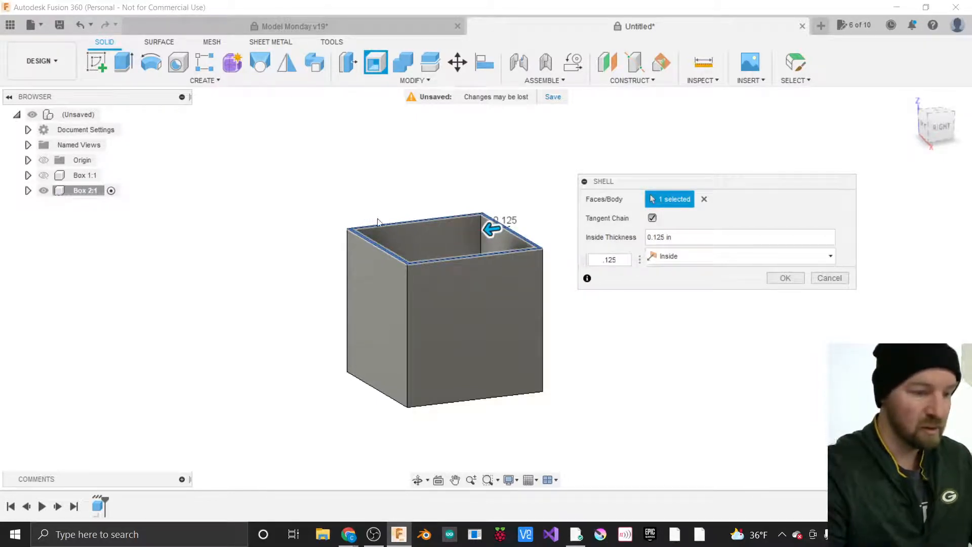
mouse_move(936, 128)
mouse_down()
mouse_move(966, 149)
mouse_move(971, 177)
mouse_move(934, 129)
mouse_move(949, 137)
mouse_up()
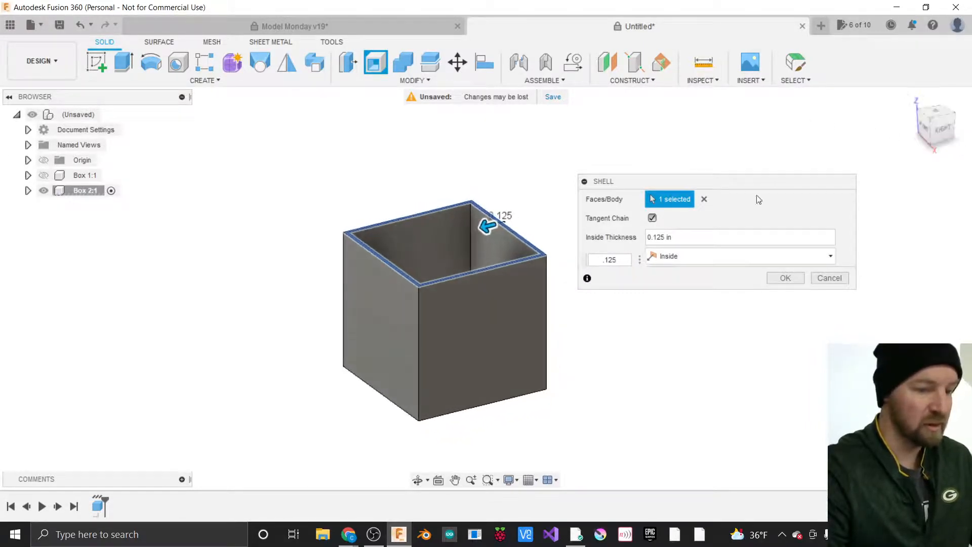
Change the shell direction to Outside and set the outside thickness to 0.125 in.
click(681, 258)
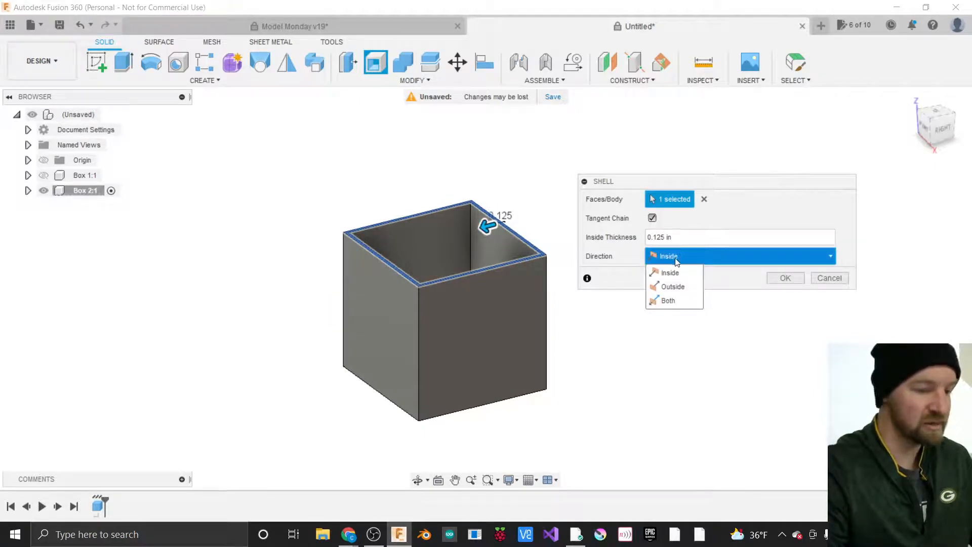
click(674, 287)
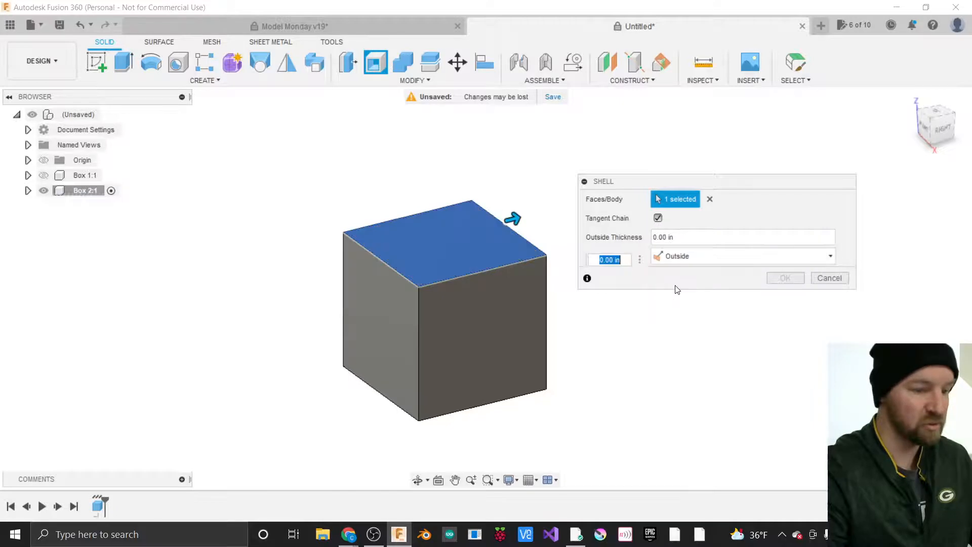
text(.125)
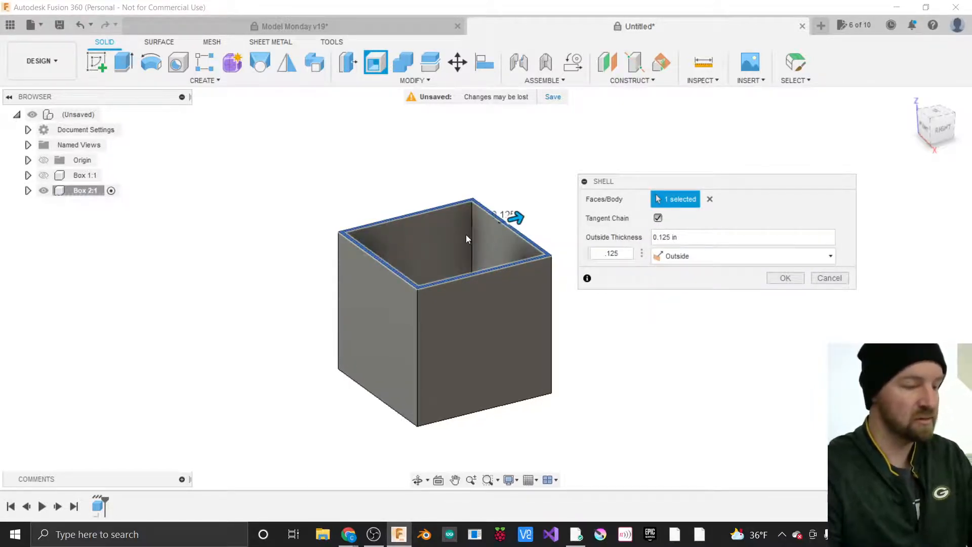
Set the shell direction to Inside with a 0.125 in thickness and create the open-top shell.
scroll(463, 236, up, 3)
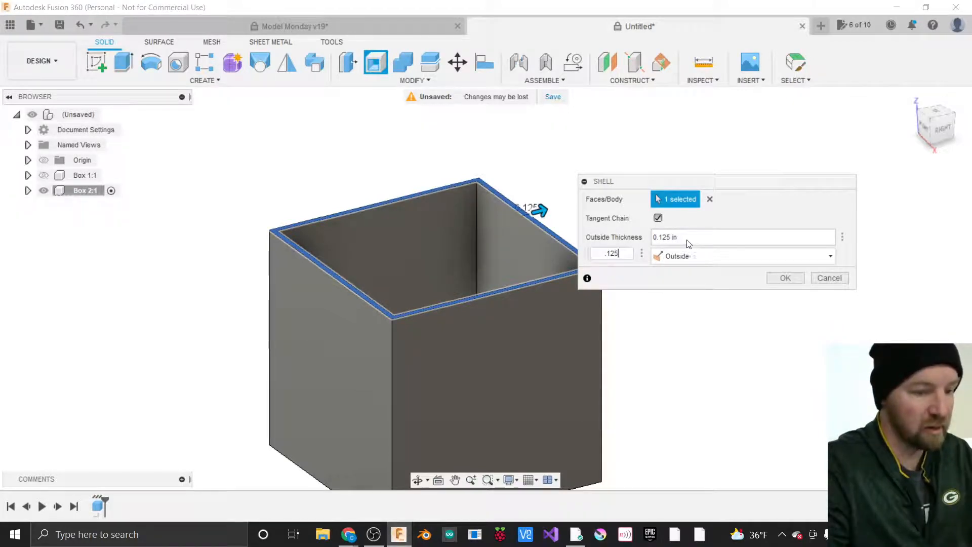
click(694, 258)
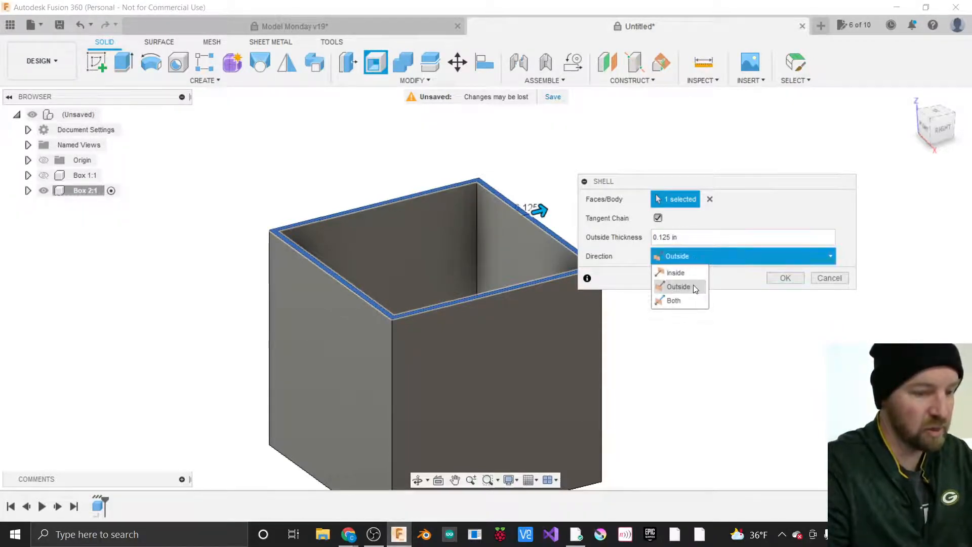
click(690, 275)
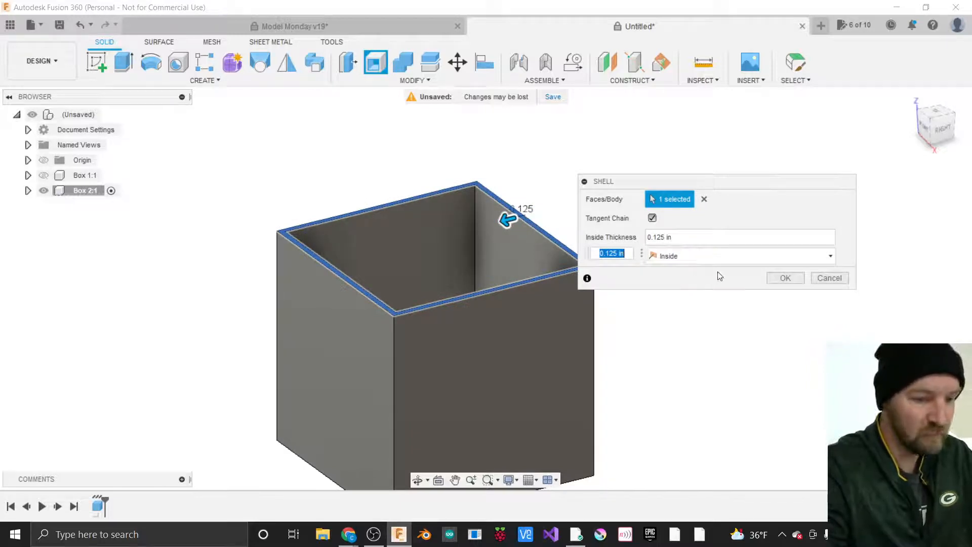
click(786, 278)
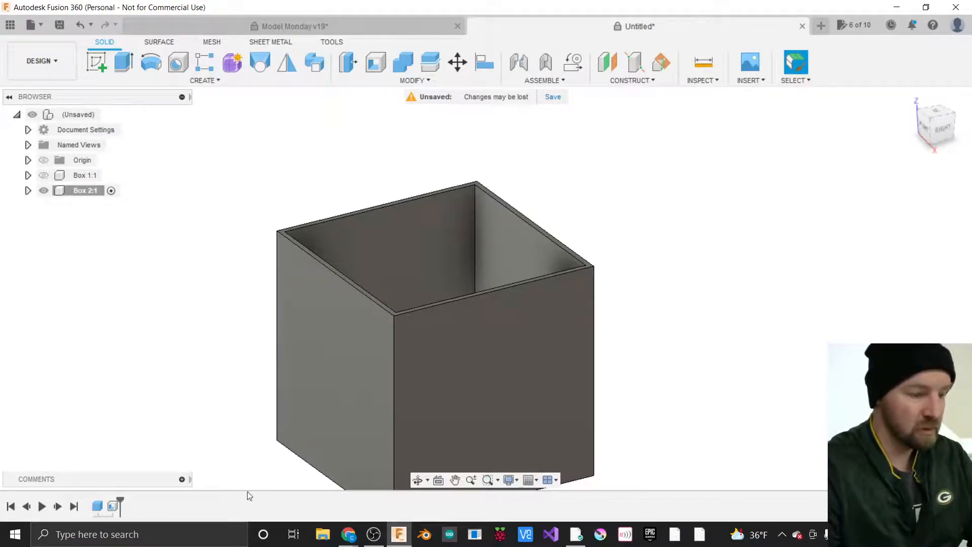
right_click(112, 506)
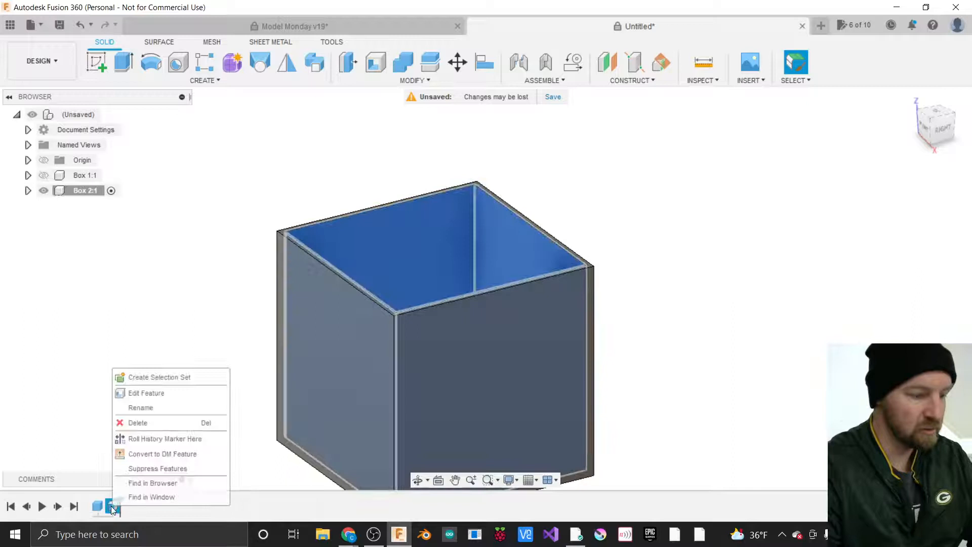
click(153, 393)
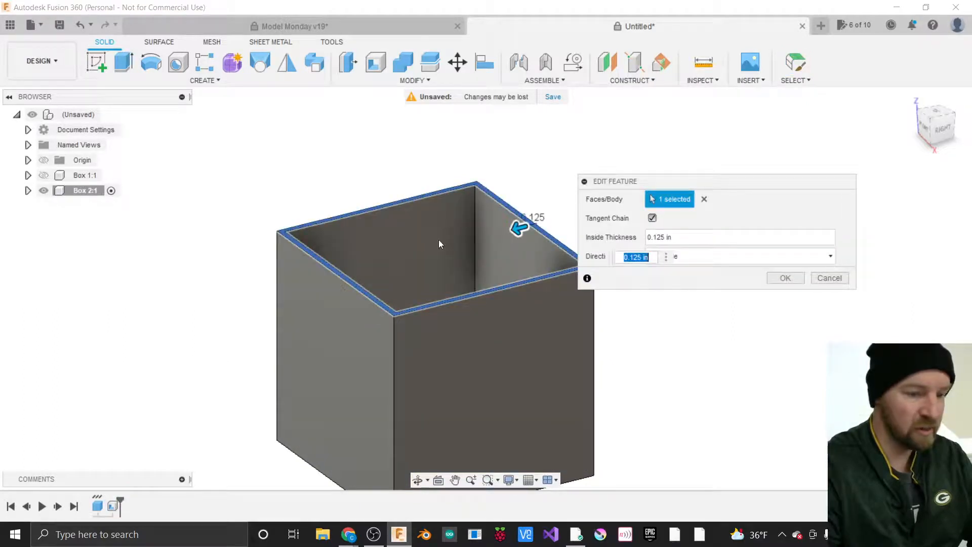
click(705, 199)
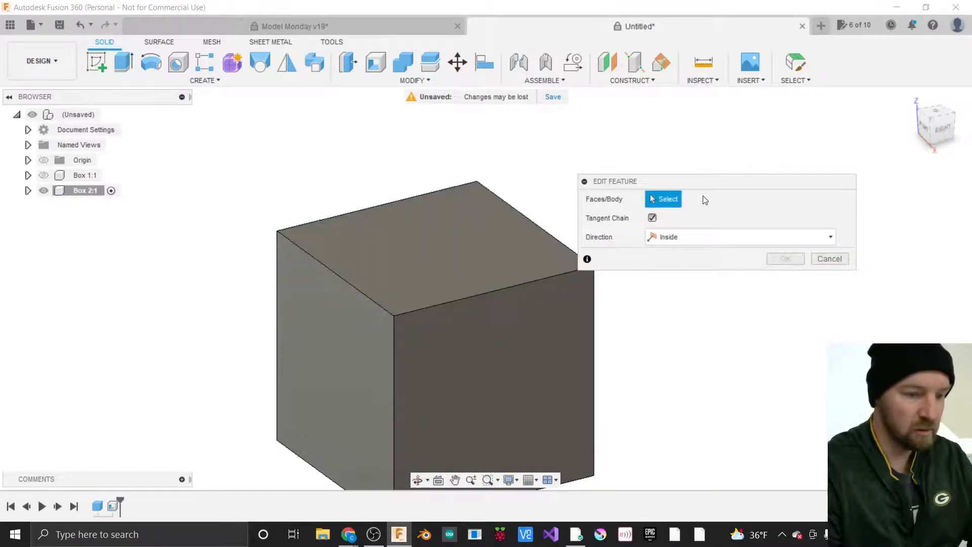
click(28, 191)
click(39, 221)
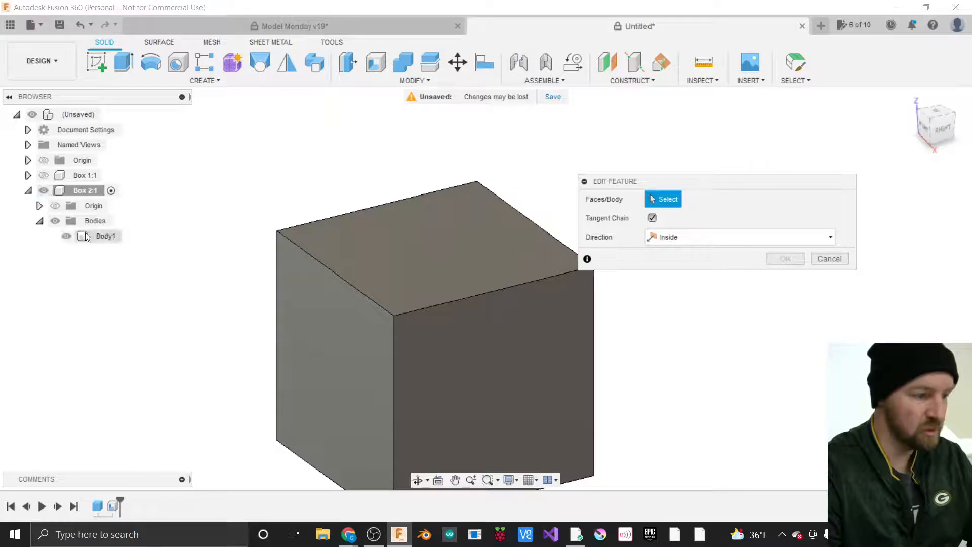
click(99, 236)
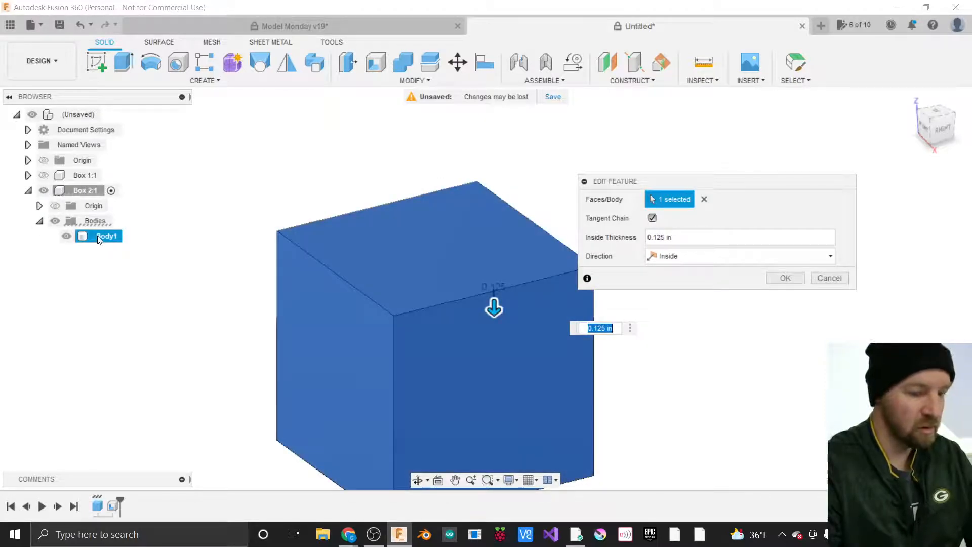
text(.125)
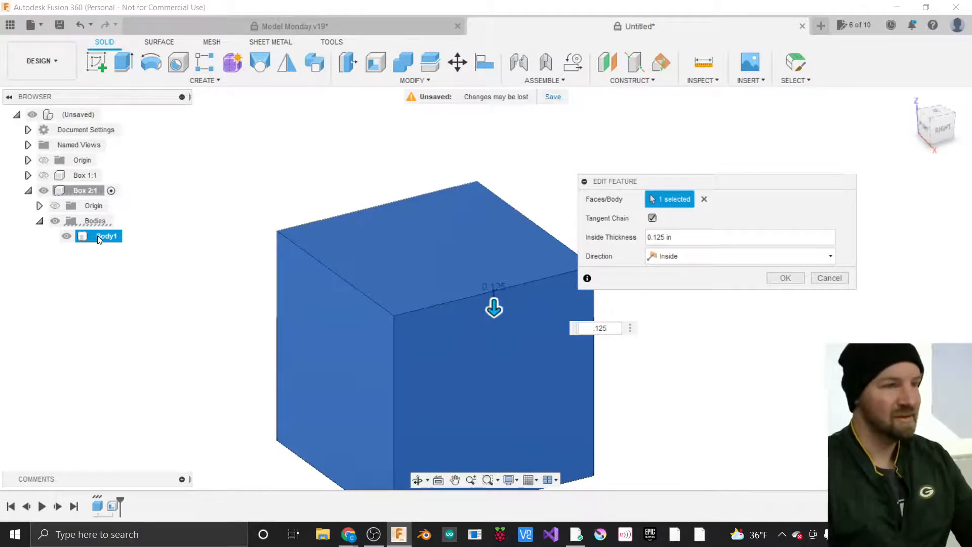
click(829, 277)
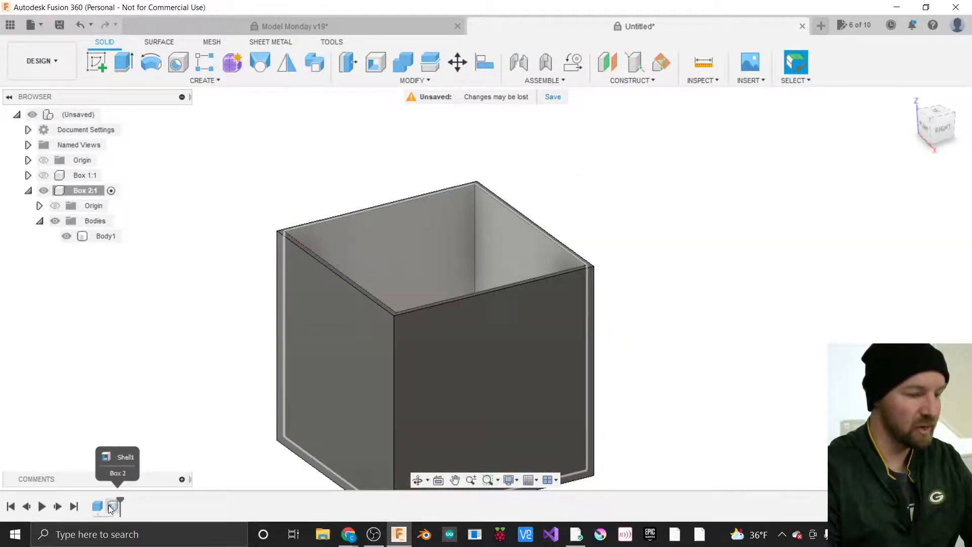
right_click(109, 505)
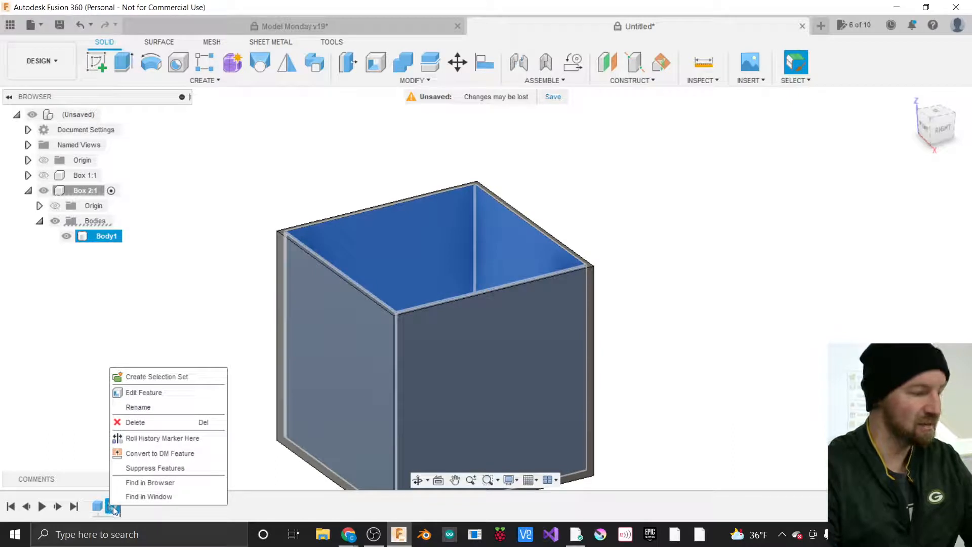
click(69, 414)
click(112, 455)
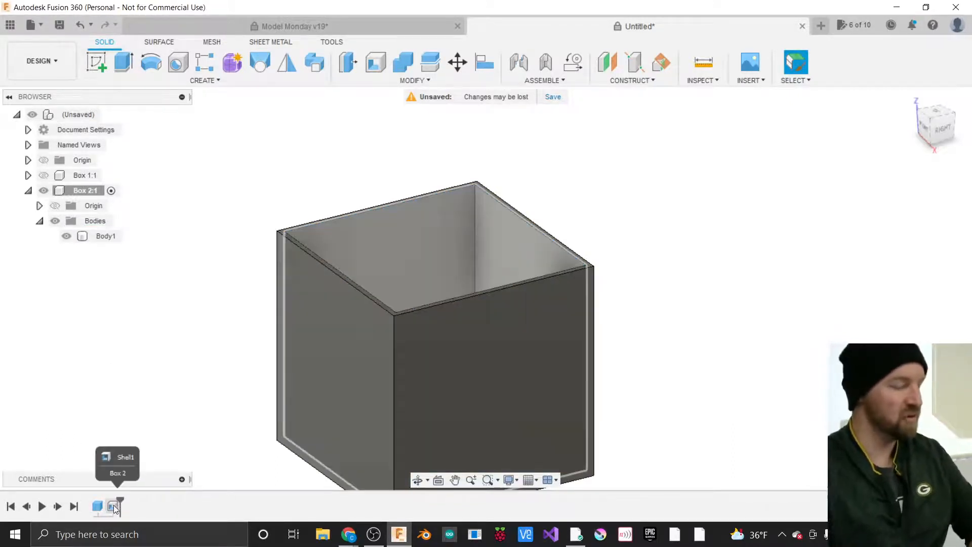
Edit the Shell feature to hollow the whole Body1 instead of its top face, with a 0.125 in inside thickness.
right_click(114, 505)
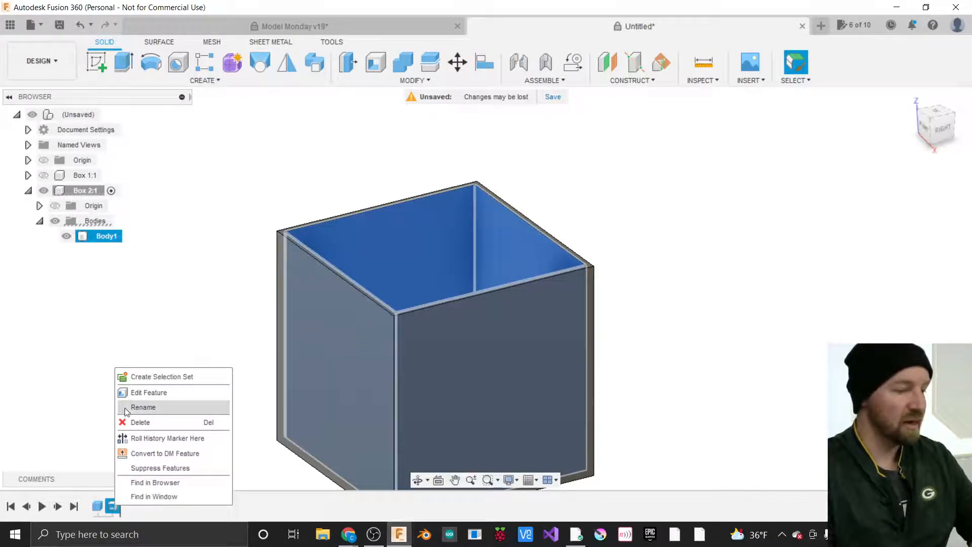
click(154, 393)
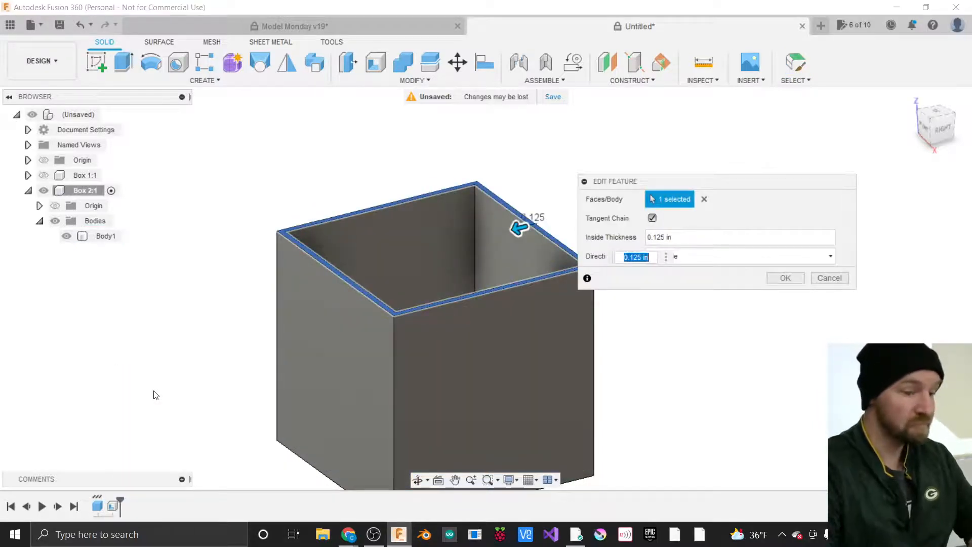
scroll(234, 250, down, 1)
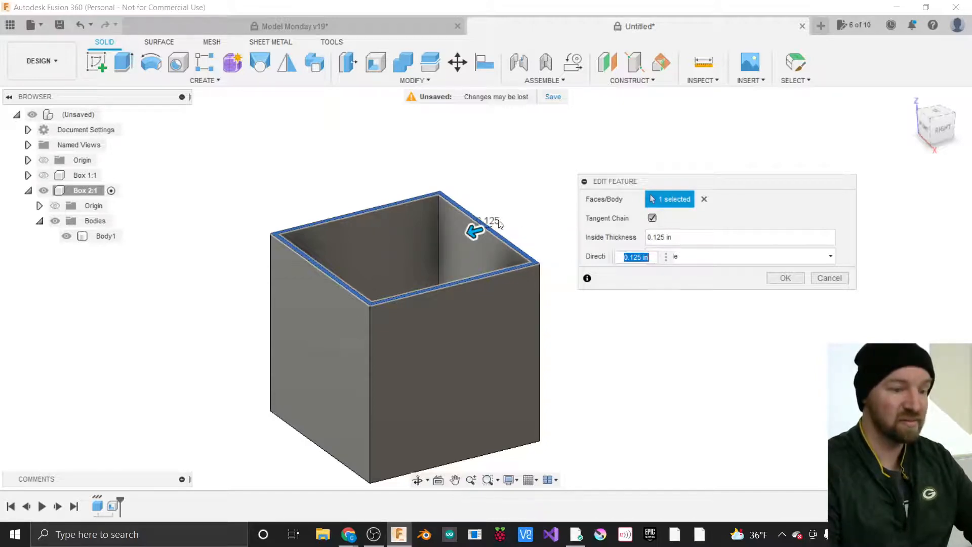
click(705, 201)
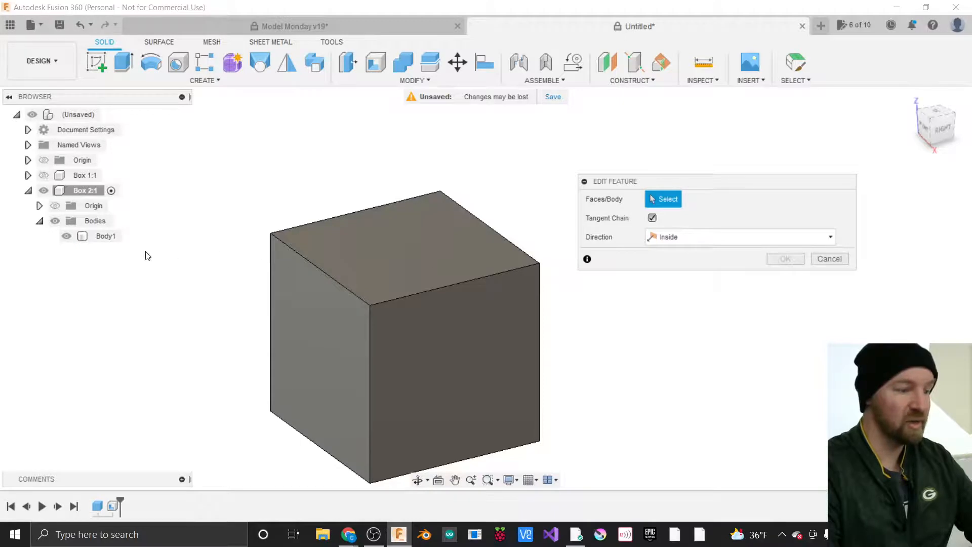
click(106, 237)
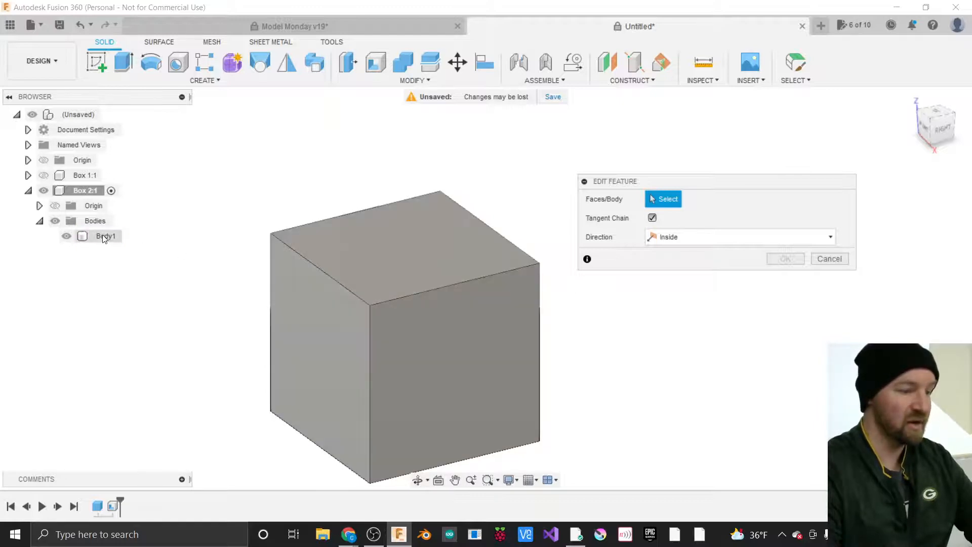
click(101, 238)
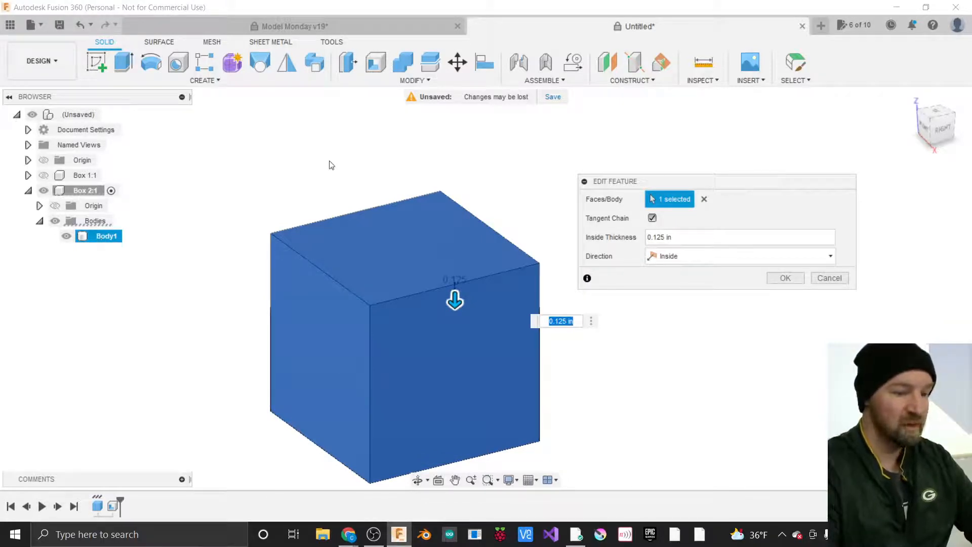
click(653, 238)
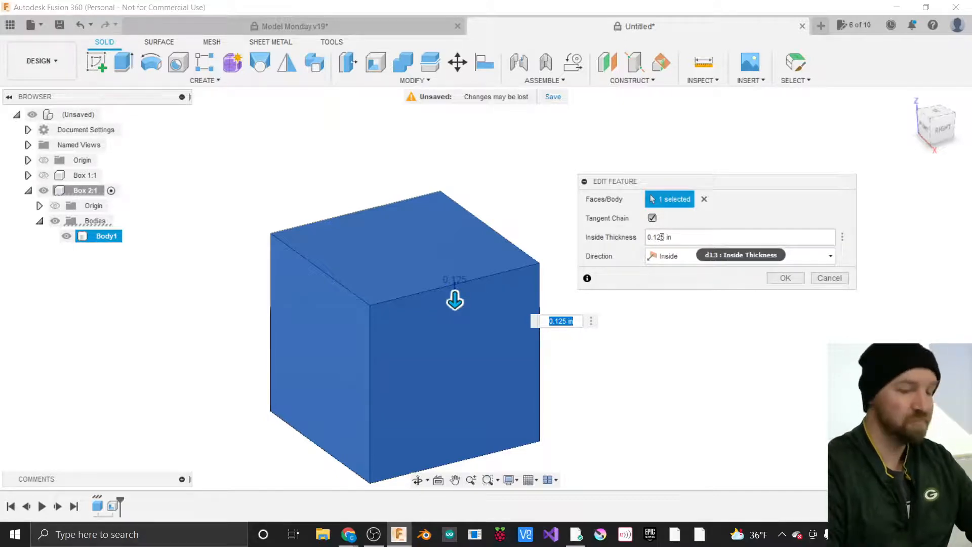
click(784, 278)
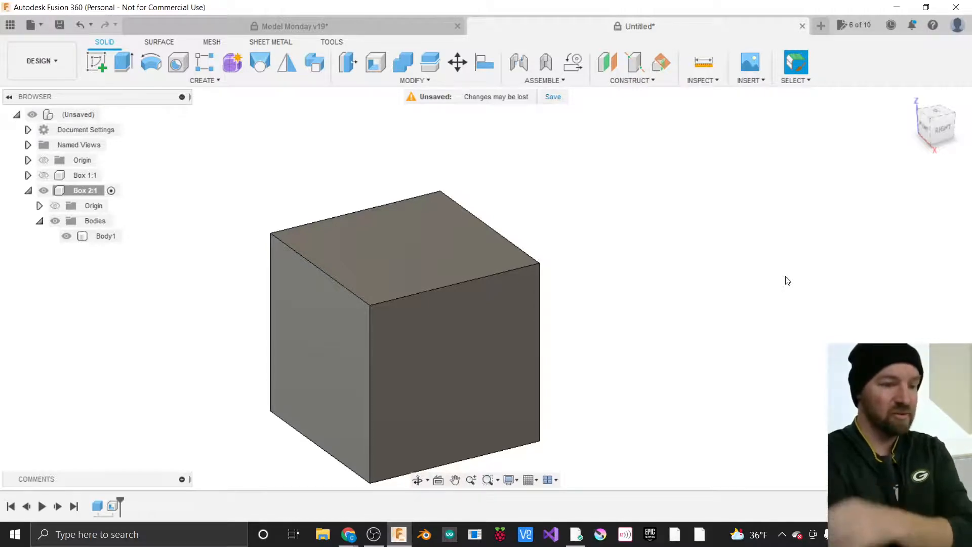
click(387, 373)
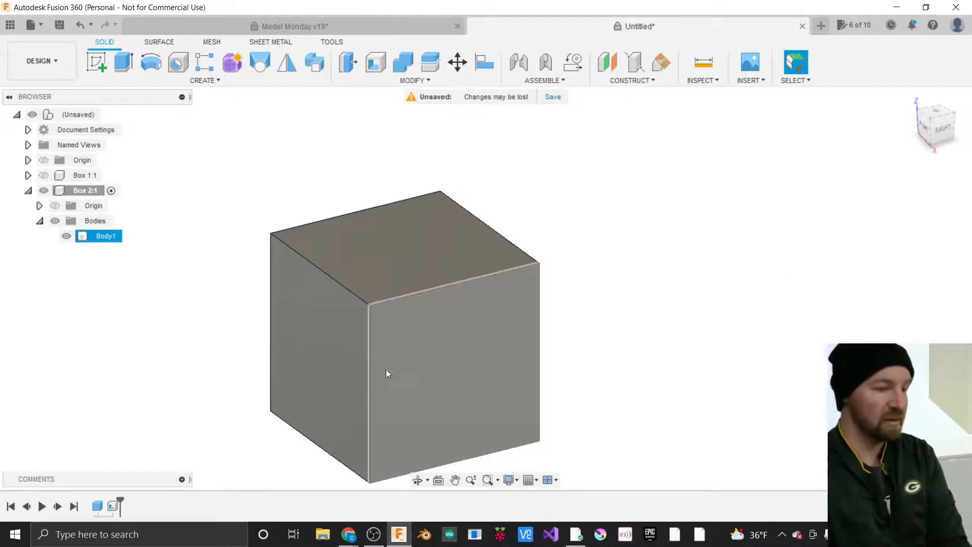
click(552, 356)
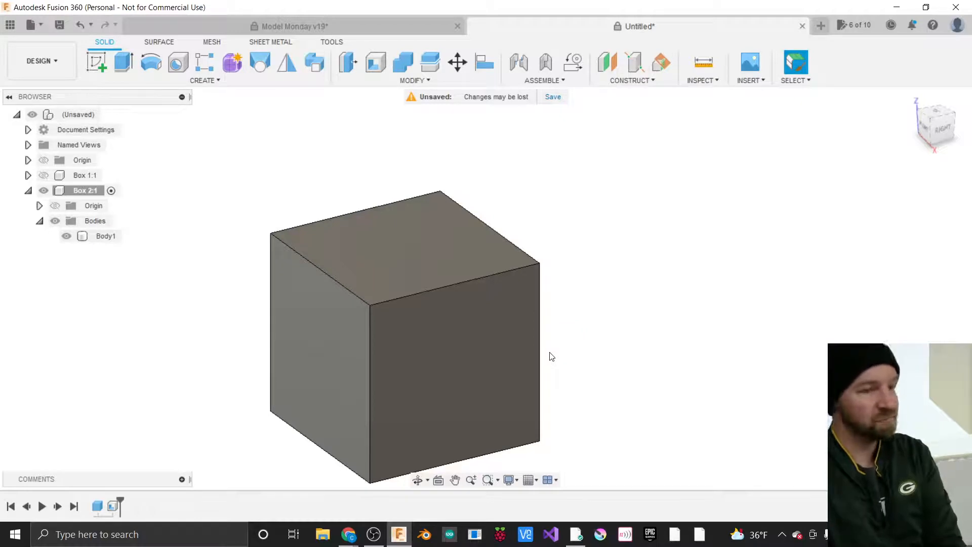
scroll(668, 229, down, 1)
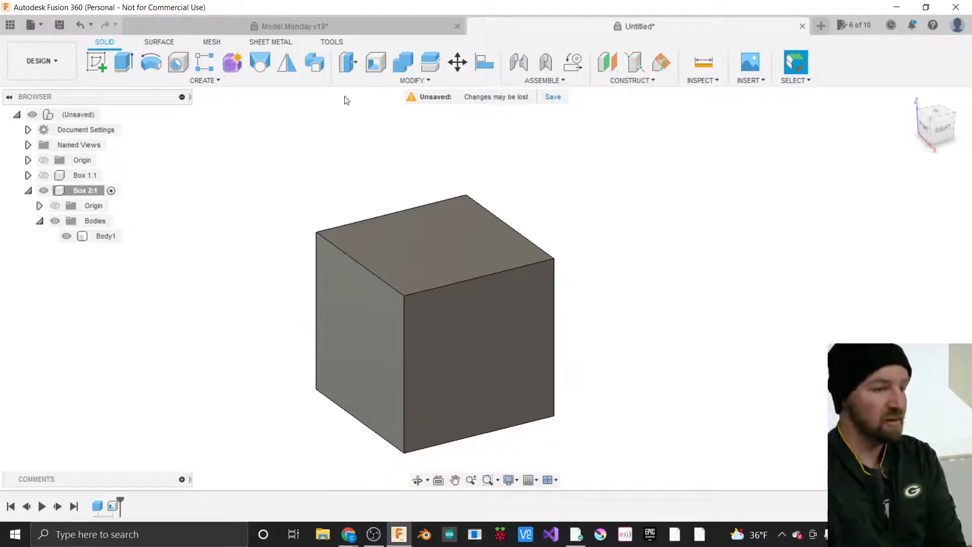
click(435, 231)
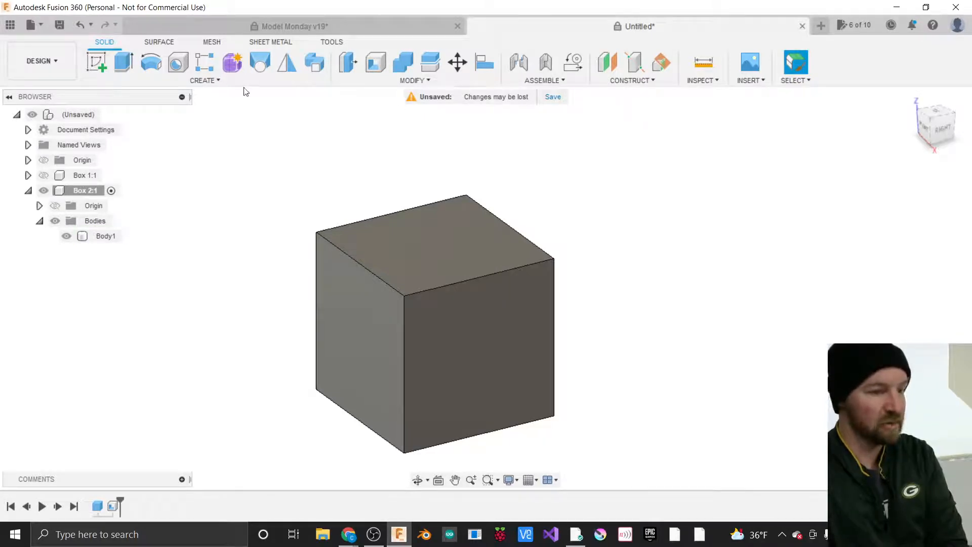
Create a sketch on the cube's right face and move the sketch palette clear of the face.
click(202, 81)
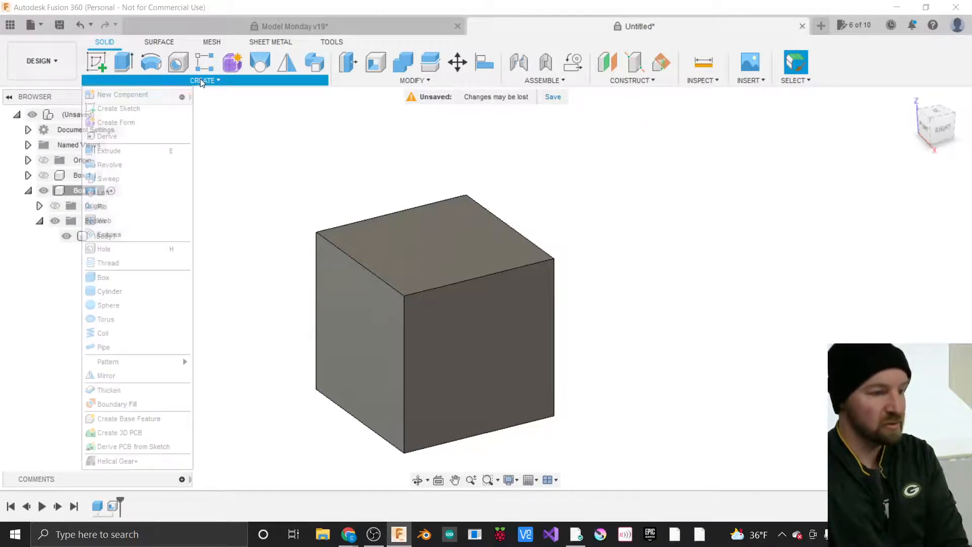
click(136, 108)
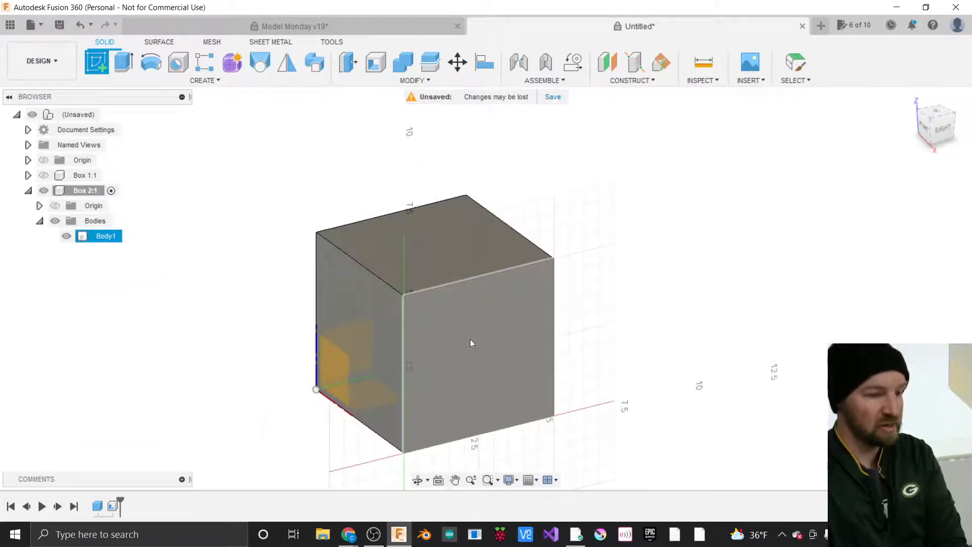
click(485, 322)
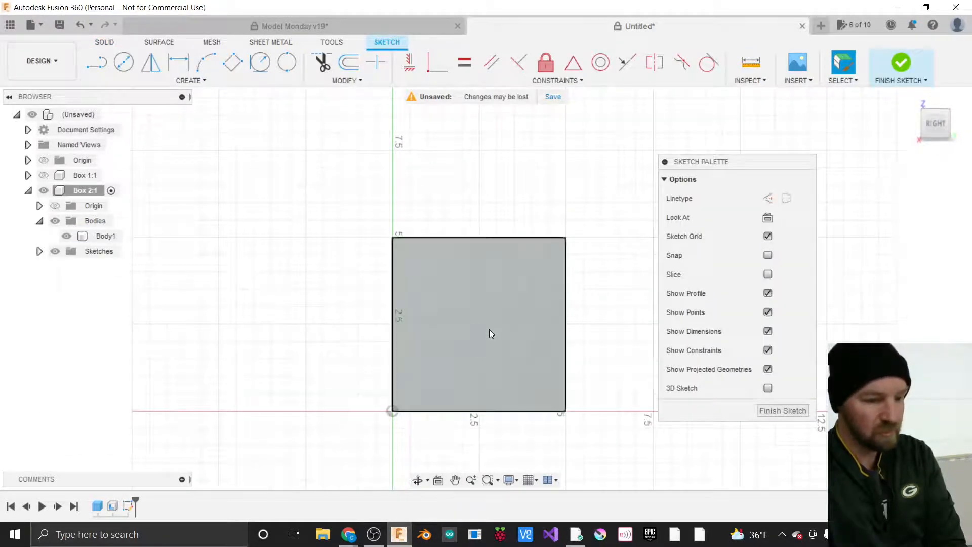
scroll(490, 329, up, 2)
drag(710, 161, 781, 199)
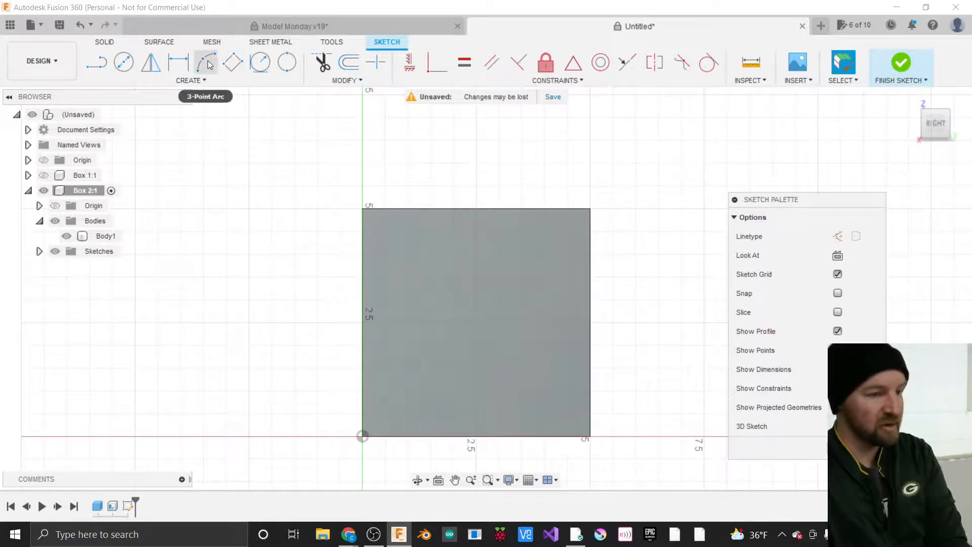
Draw a wavy fit point spline through five points across the upper half of the face, extending past both side edges.
click(191, 79)
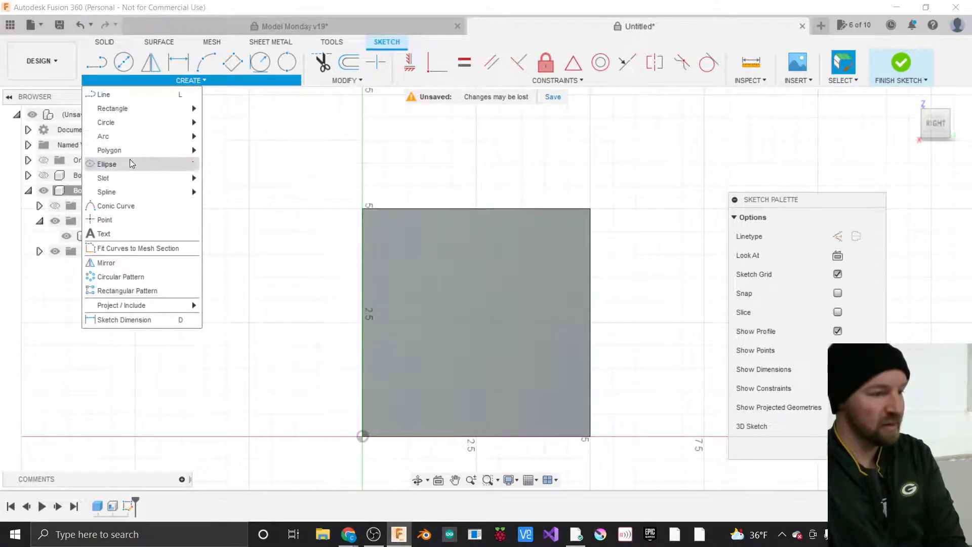
mouse_move(130, 195)
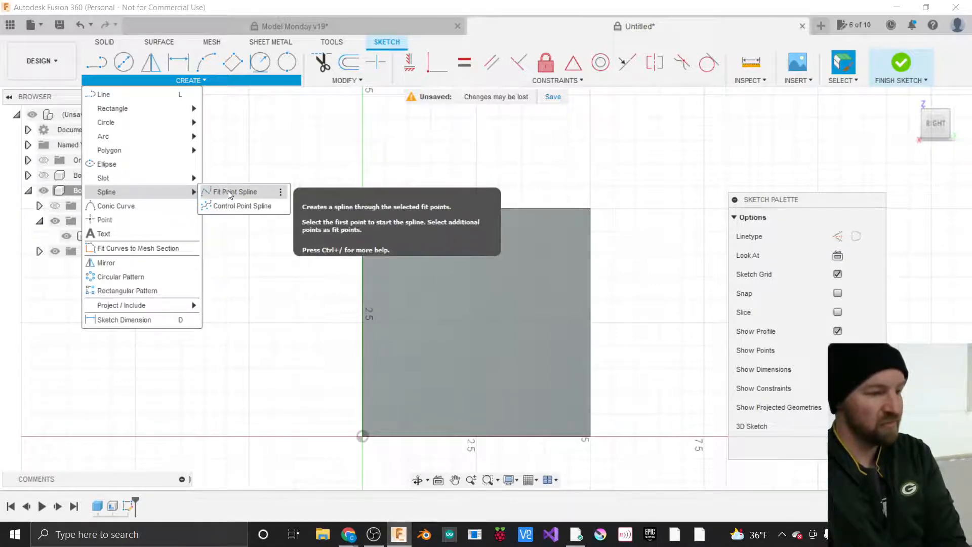
click(262, 283)
click(336, 247)
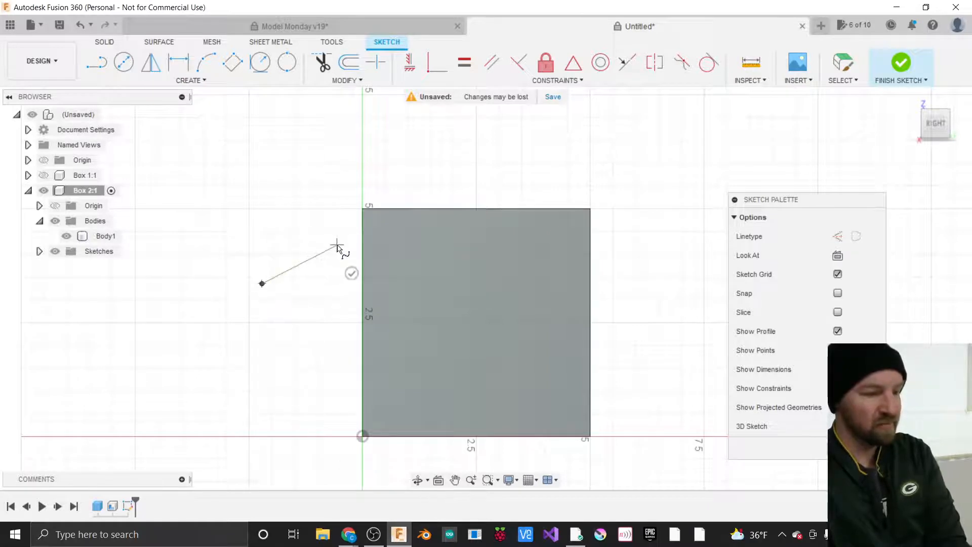
drag(337, 245, 561, 267)
drag(561, 267, 644, 274)
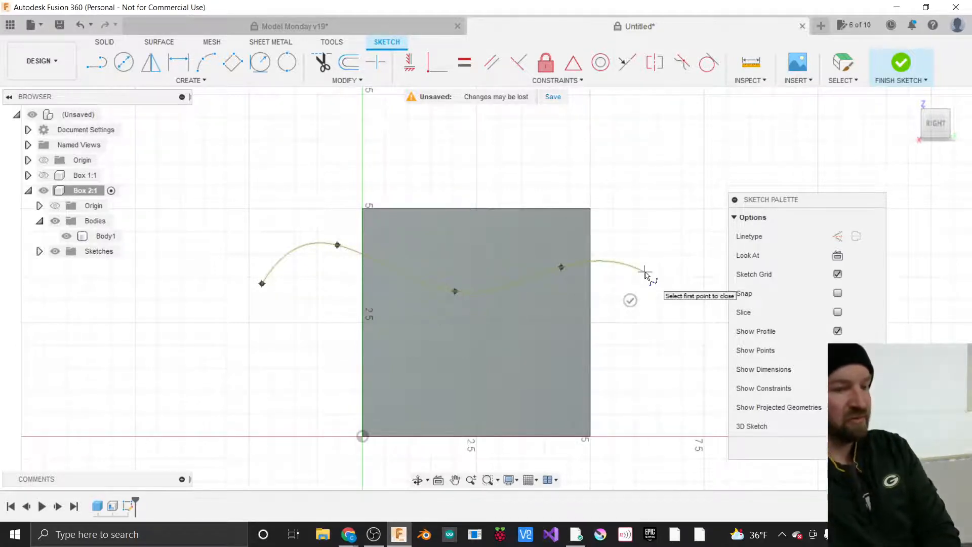
click(645, 273)
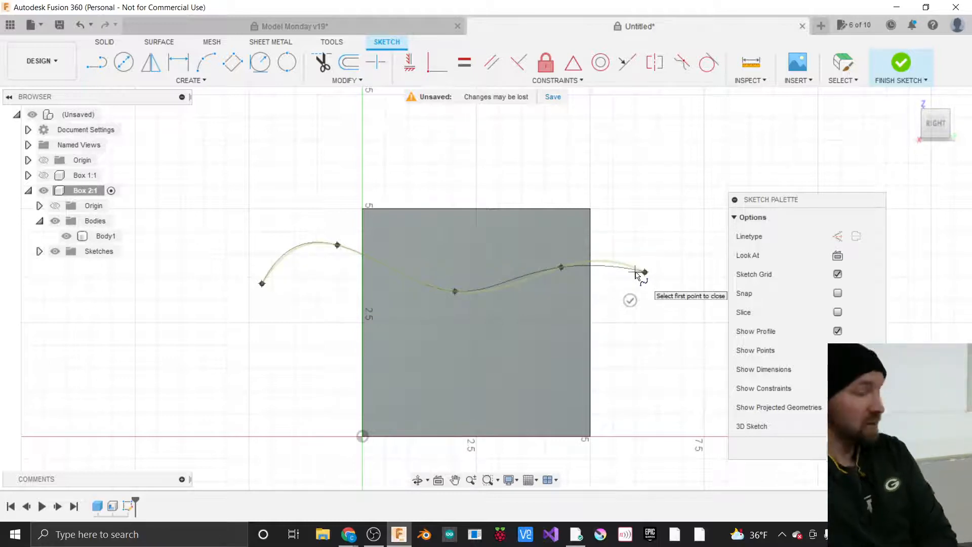
click(630, 300)
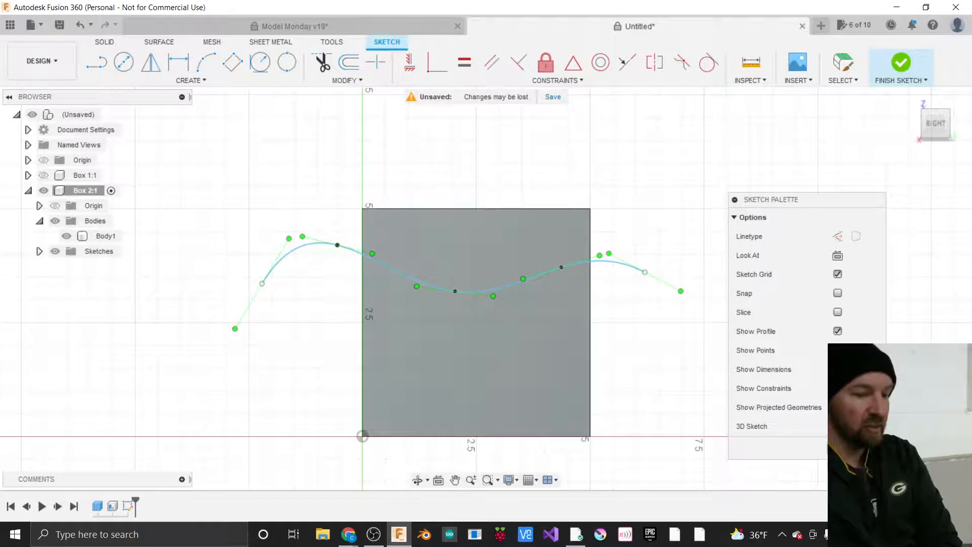
Finish the sketch and start a surface Extrude with the wavy spline as its profile.
click(856, 449)
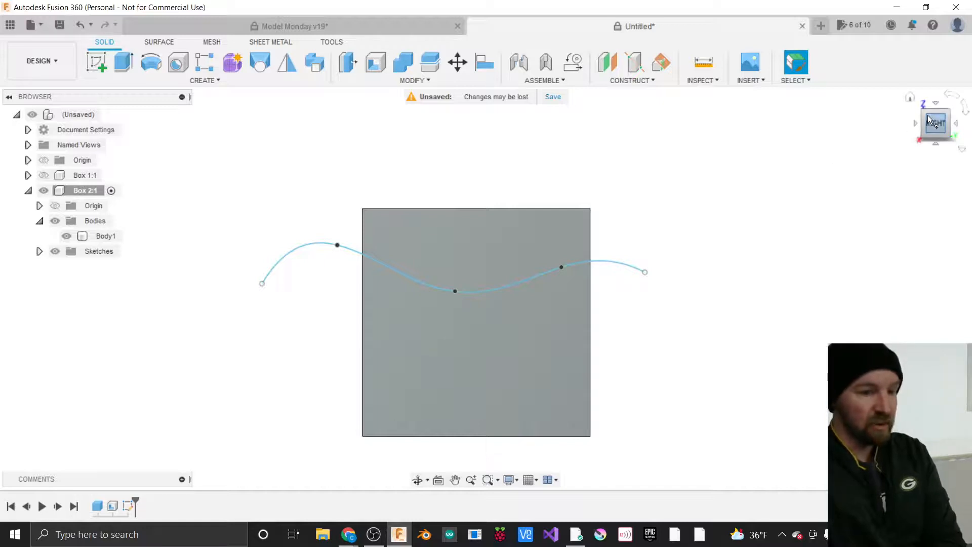
mouse_move(935, 121)
mouse_down()
mouse_move(954, 125)
mouse_move(932, 121)
mouse_up()
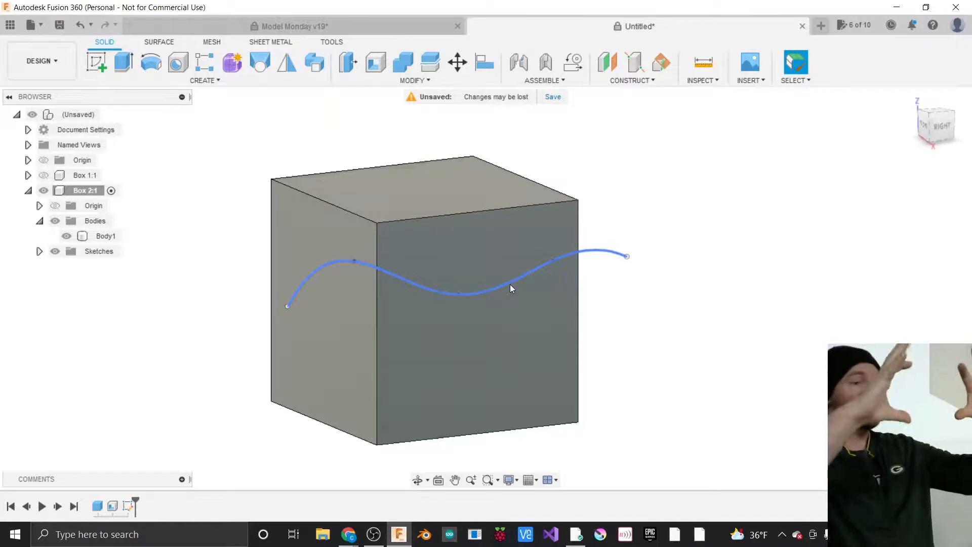
click(499, 291)
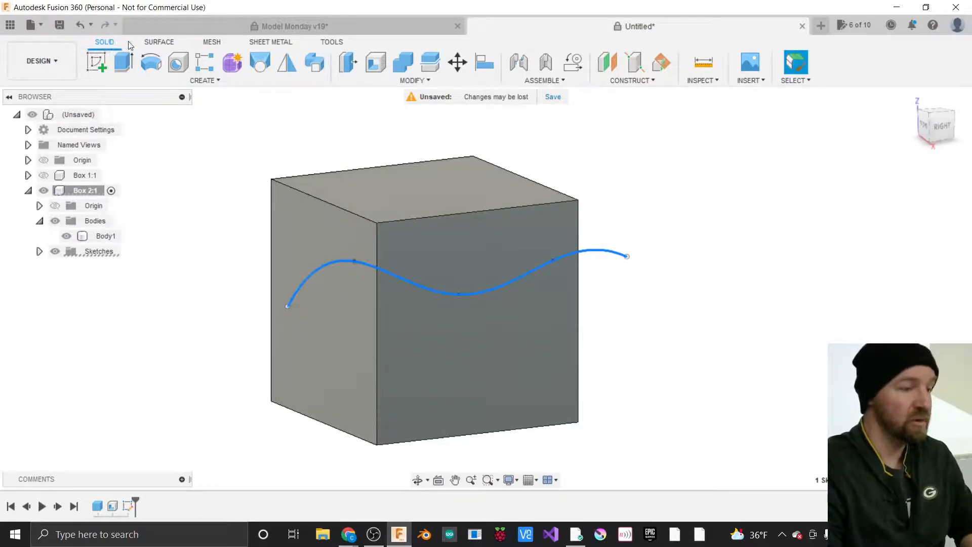
click(158, 43)
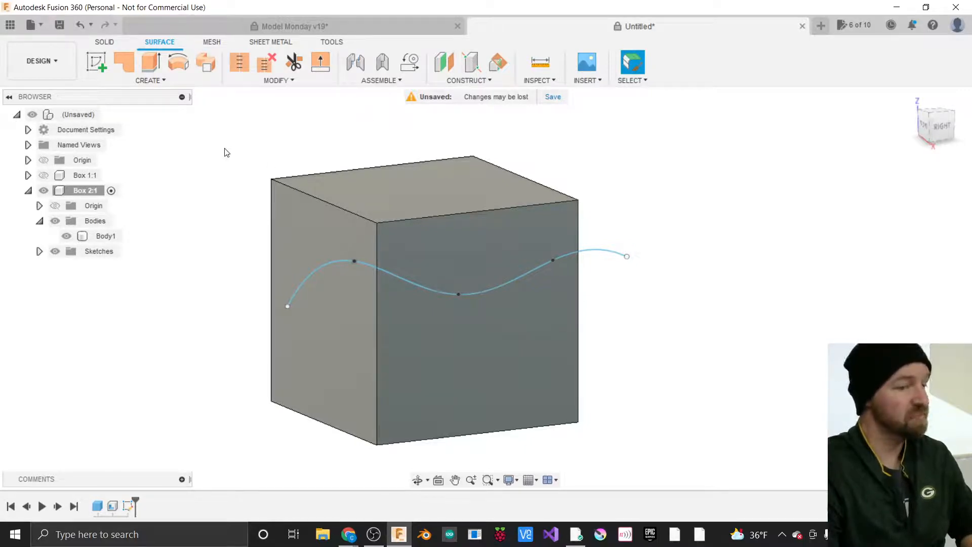
click(149, 80)
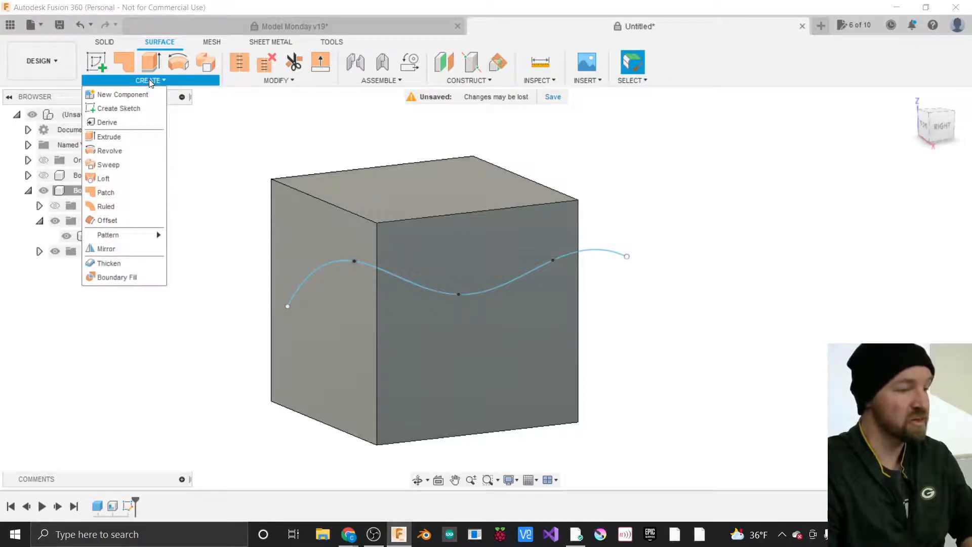
click(117, 138)
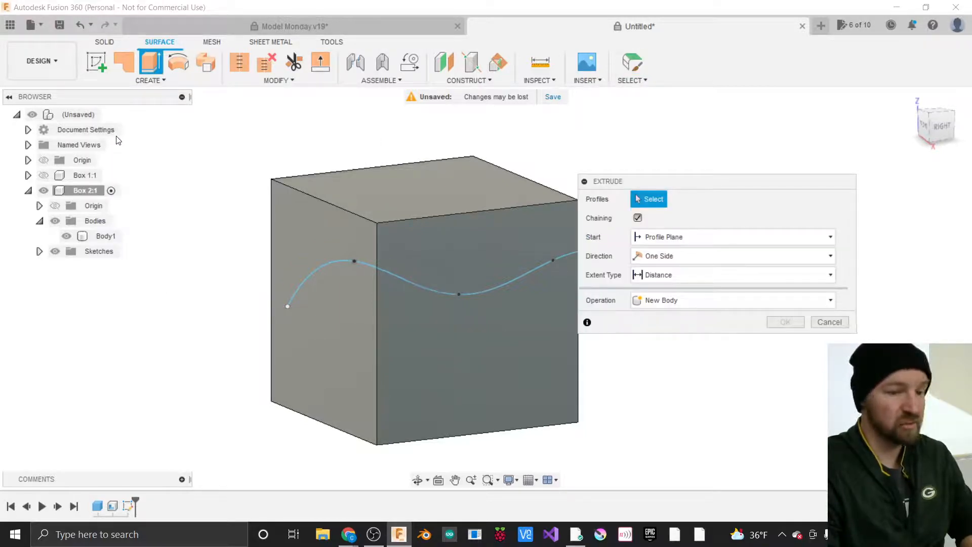
drag(635, 184, 706, 187)
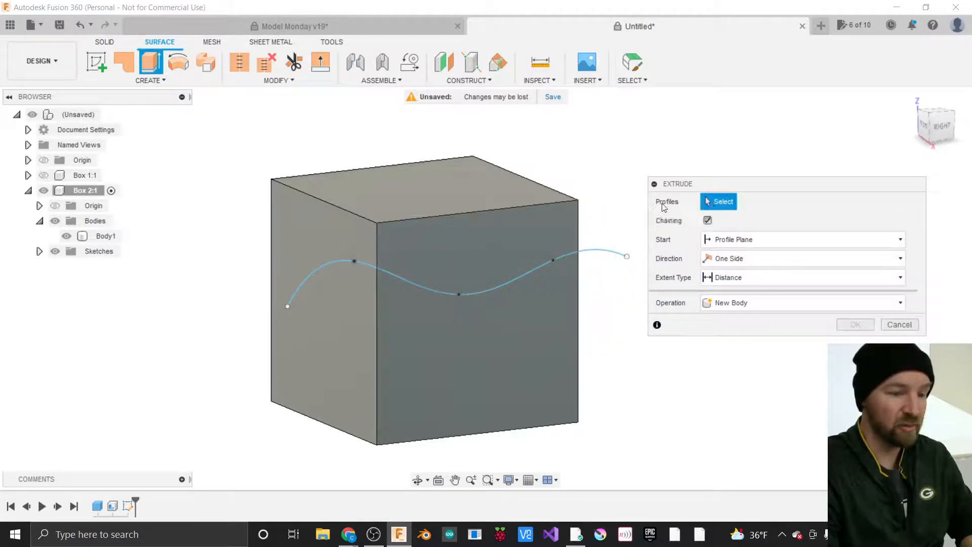
click(600, 250)
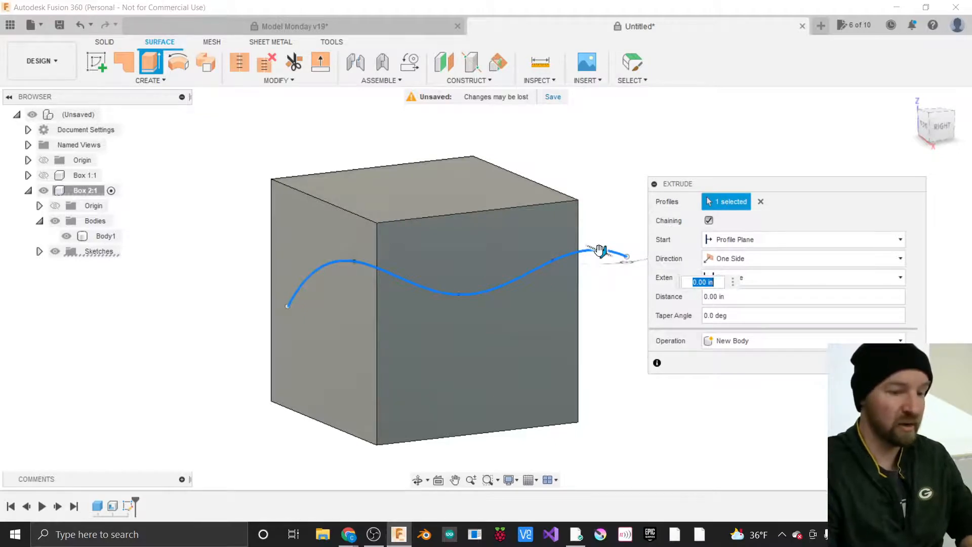
Set the surface extrusion's distance to -6.00 in so it passes through the cube and beyond its far side.
drag(600, 250, 476, 196)
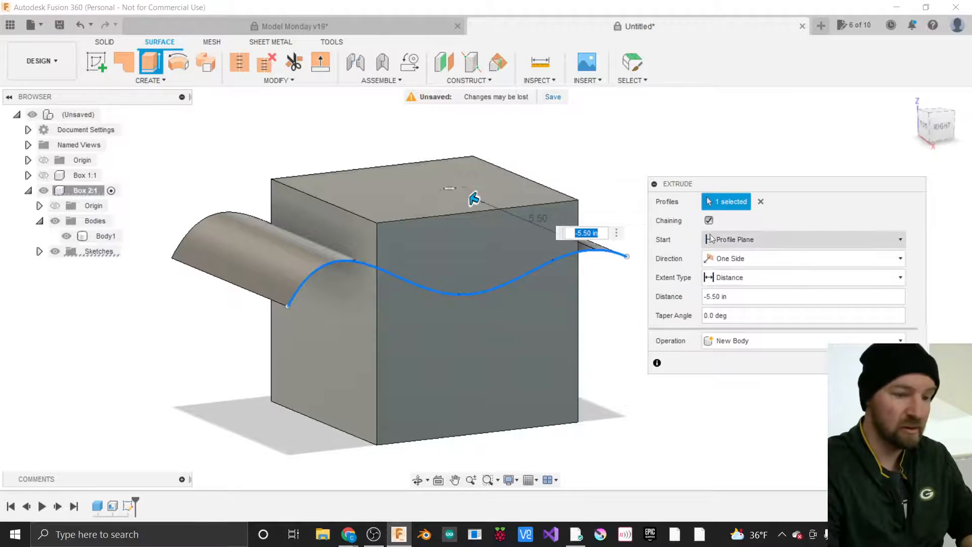
click(933, 122)
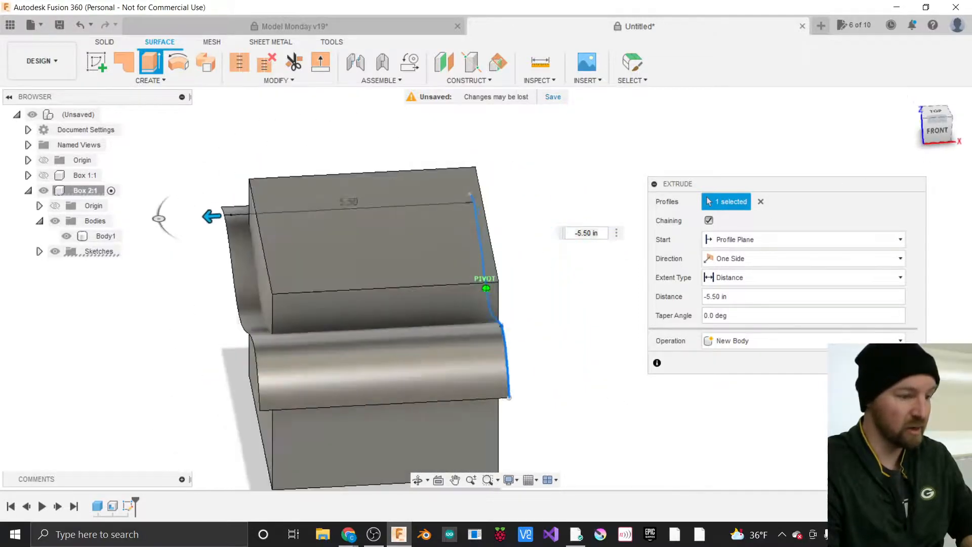
drag(207, 222, 184, 224)
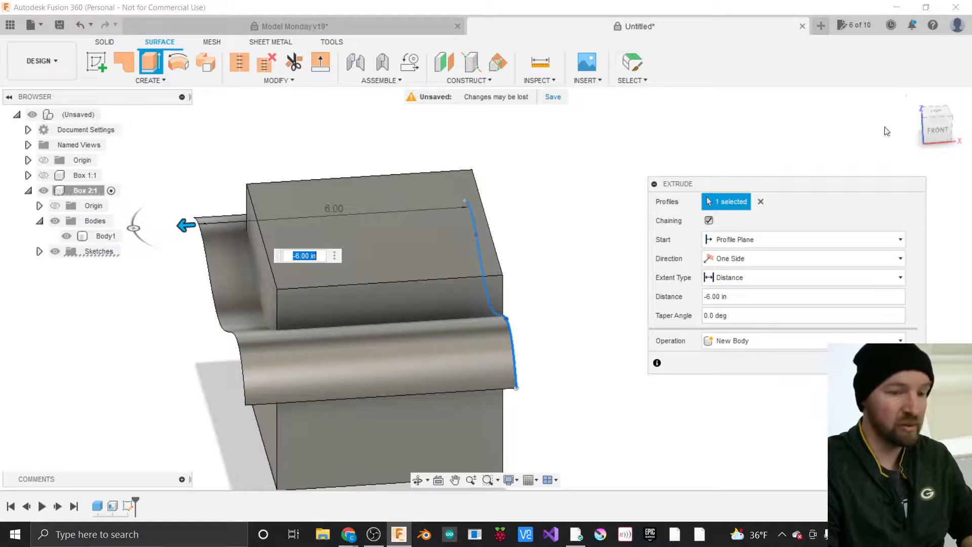
click(943, 128)
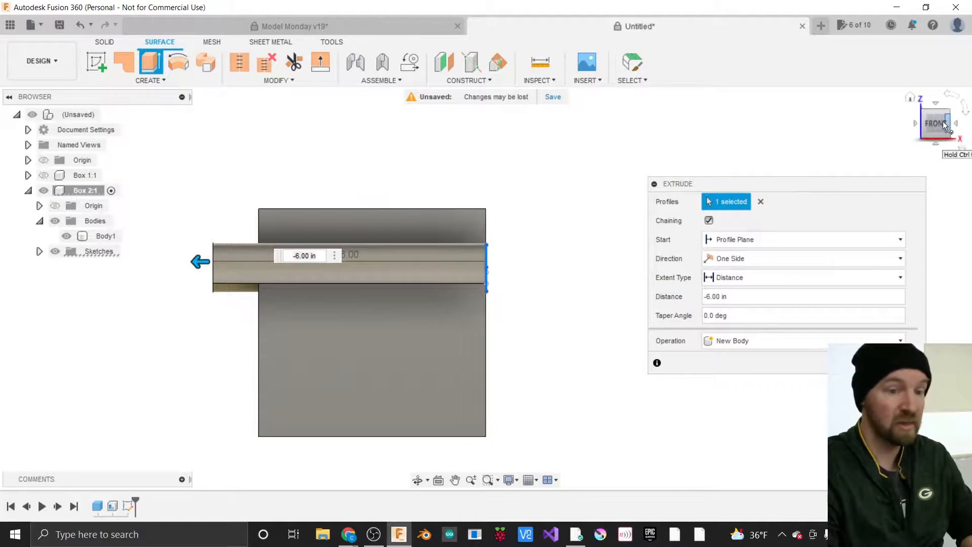
drag(941, 125, 909, 143)
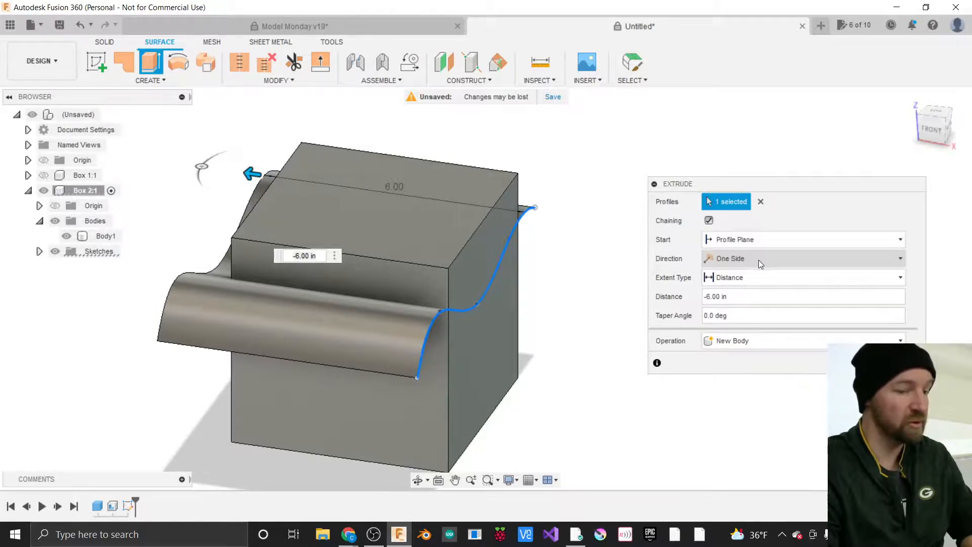
Try the Symmetric direction for the spline's surface extrusion.
click(778, 259)
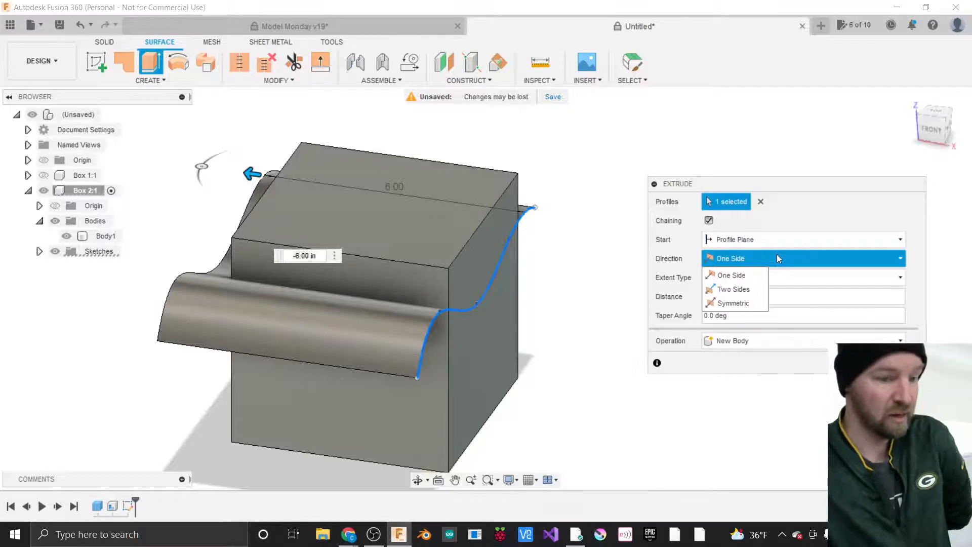
click(739, 263)
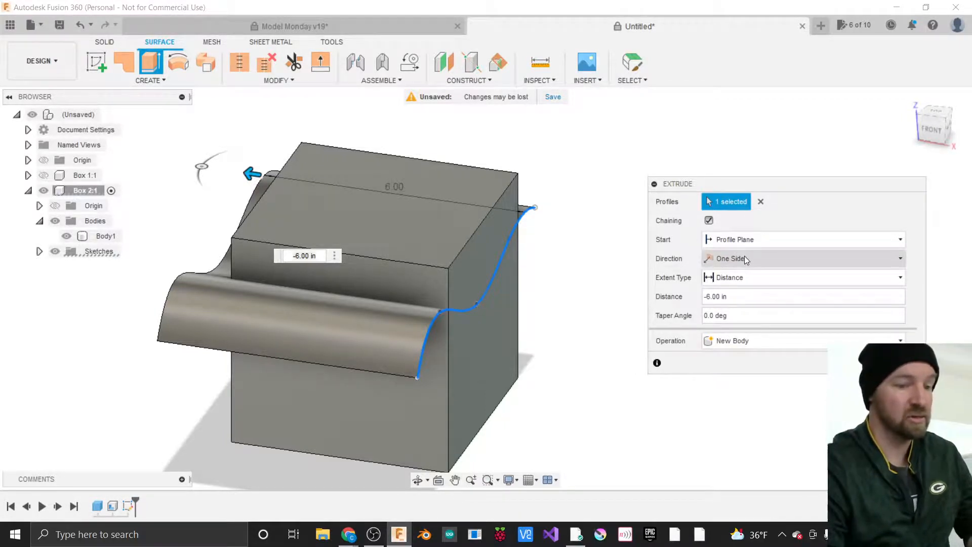
click(744, 258)
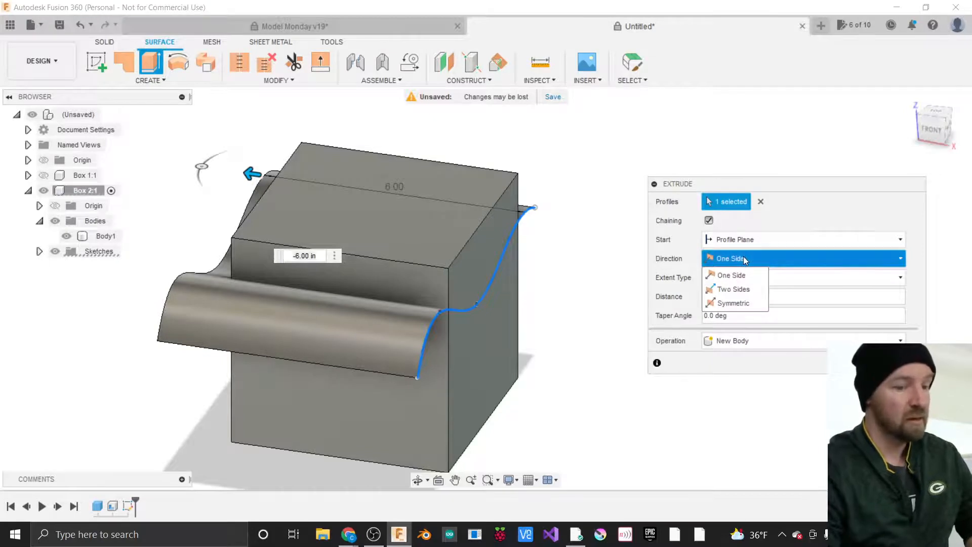
click(730, 303)
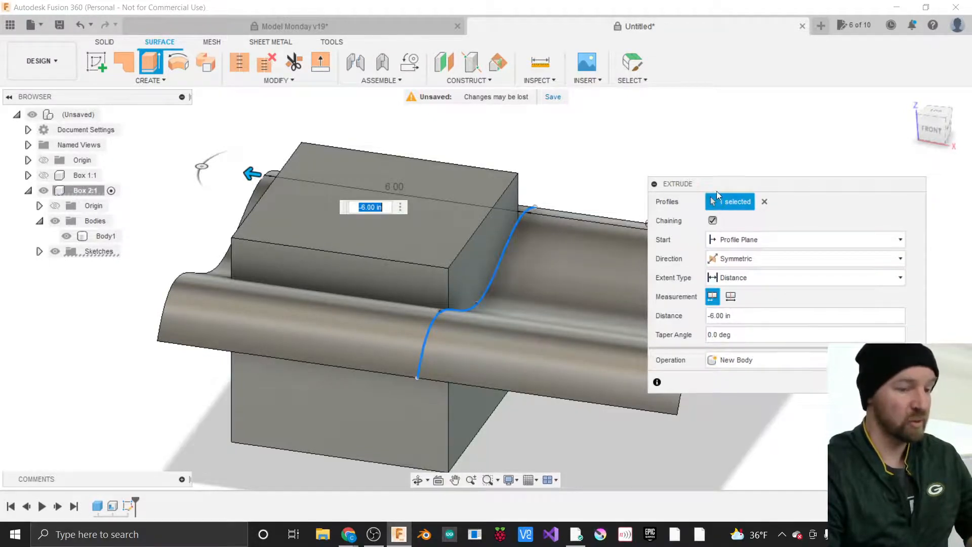
drag(721, 187, 824, 178)
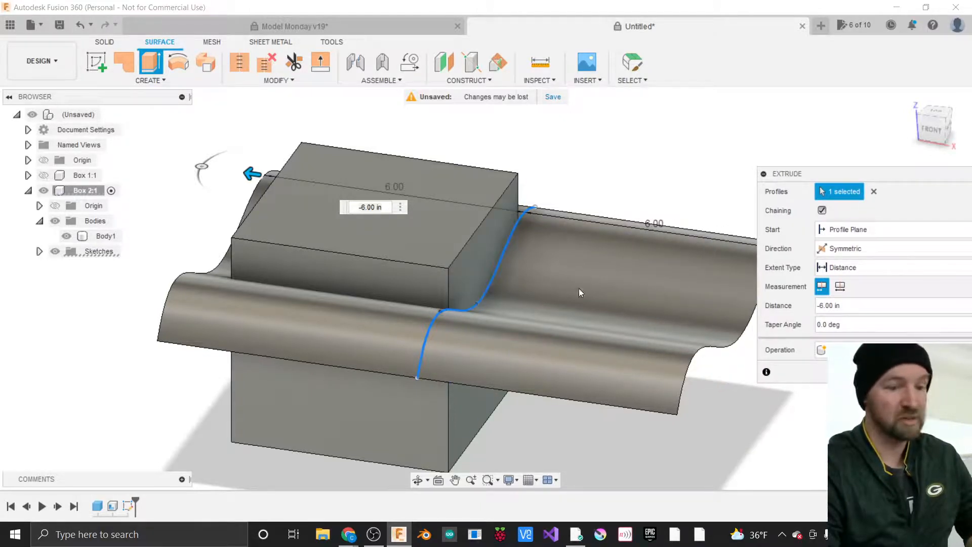
Set the extrusion direction to Two Sides with a side 2 distance of -1.00 in and create the surface as a new body.
click(864, 246)
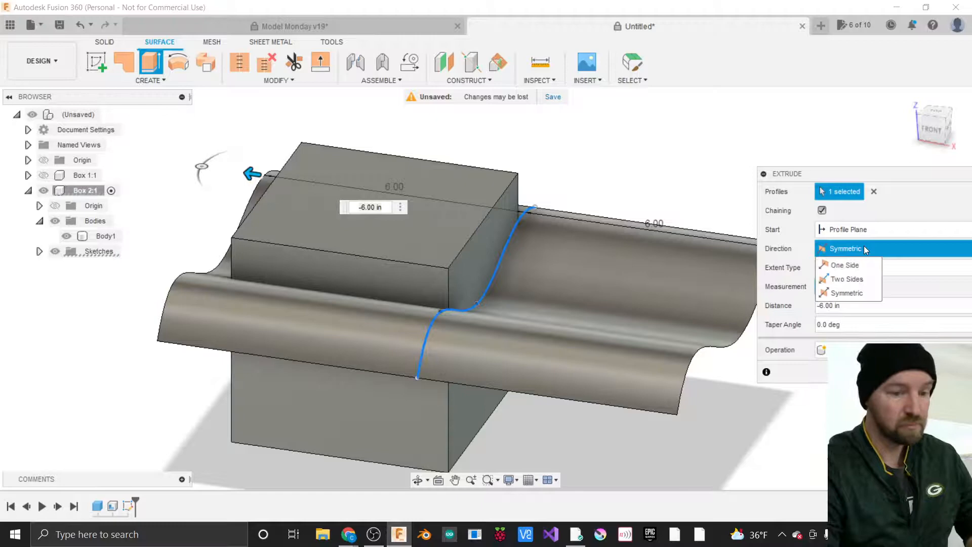
click(852, 279)
scroll(390, 368, down, 1)
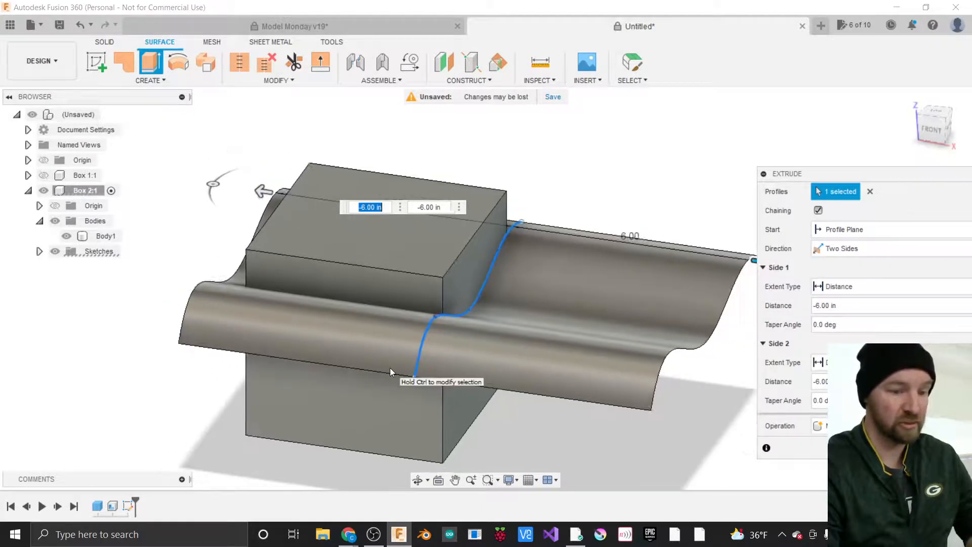
scroll(390, 369, down, 1)
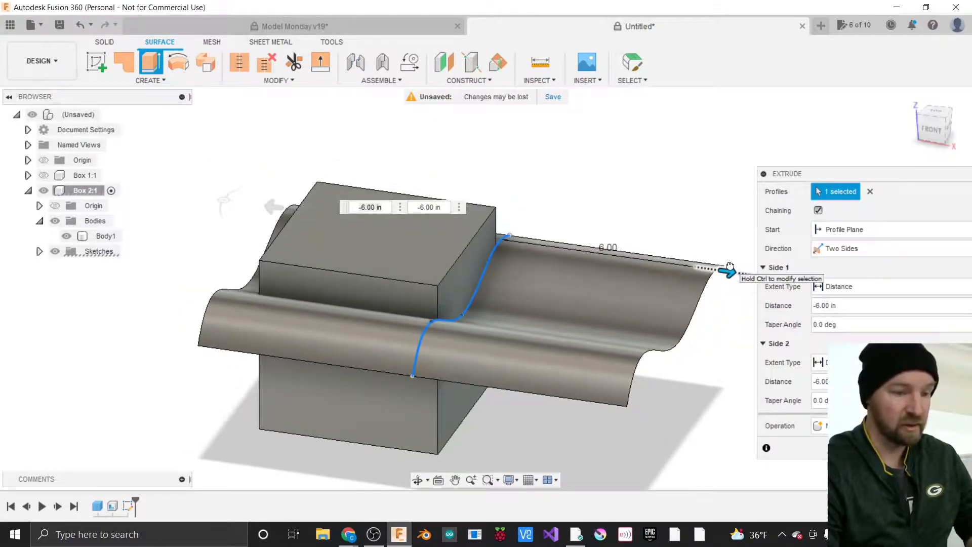
drag(729, 267, 549, 246)
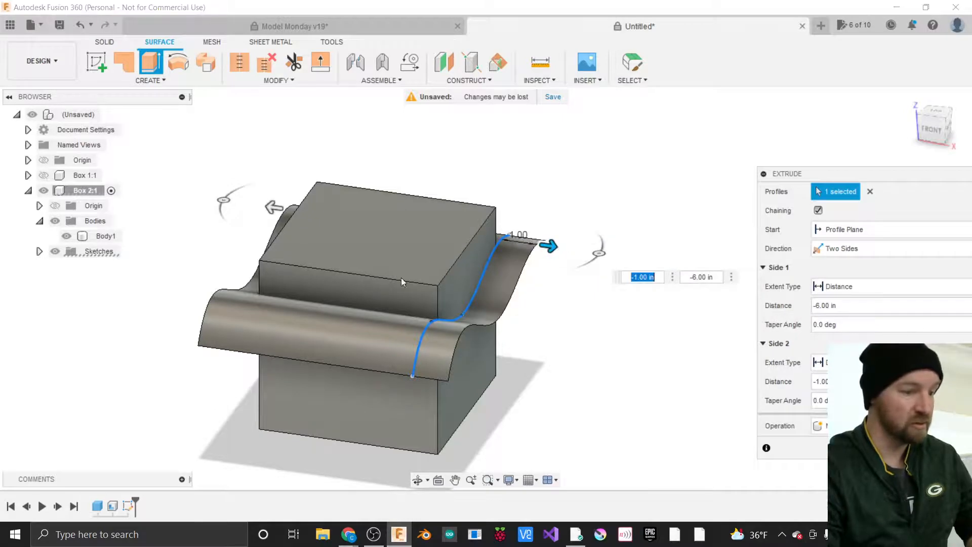
click(936, 128)
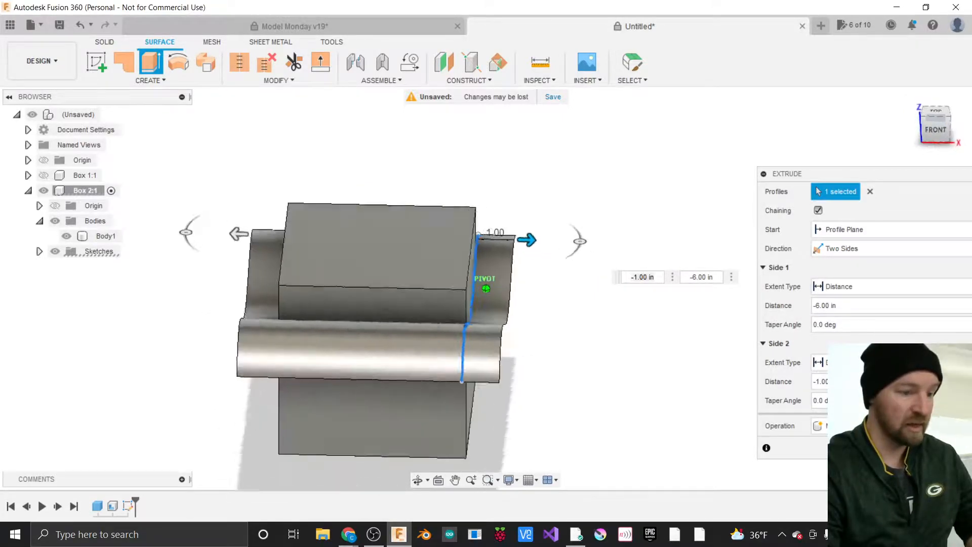
mouse_move(937, 126)
mouse_down()
mouse_move(957, 128)
mouse_move(911, 130)
mouse_move(907, 155)
mouse_move(923, 120)
mouse_move(894, 119)
mouse_move(903, 129)
mouse_up()
drag(861, 172, 748, 150)
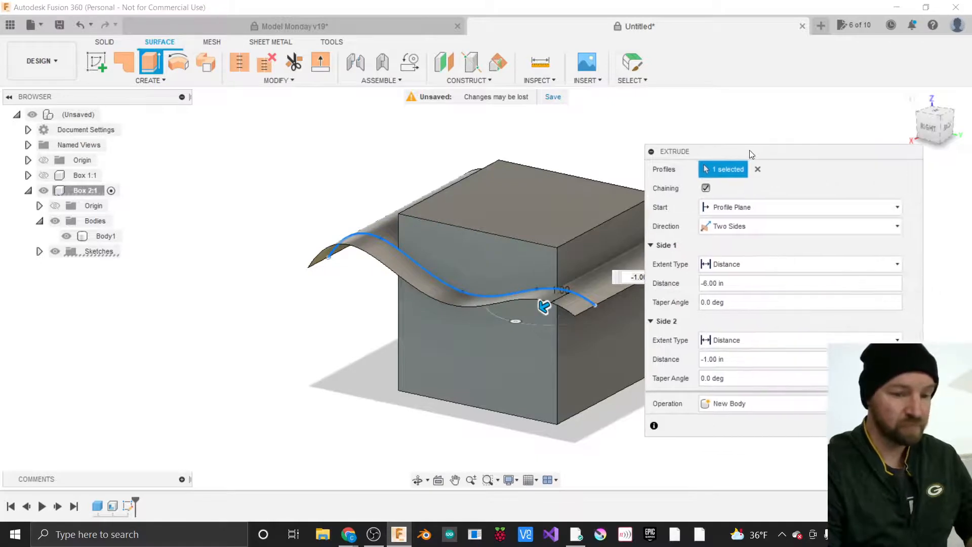
click(739, 402)
click(735, 404)
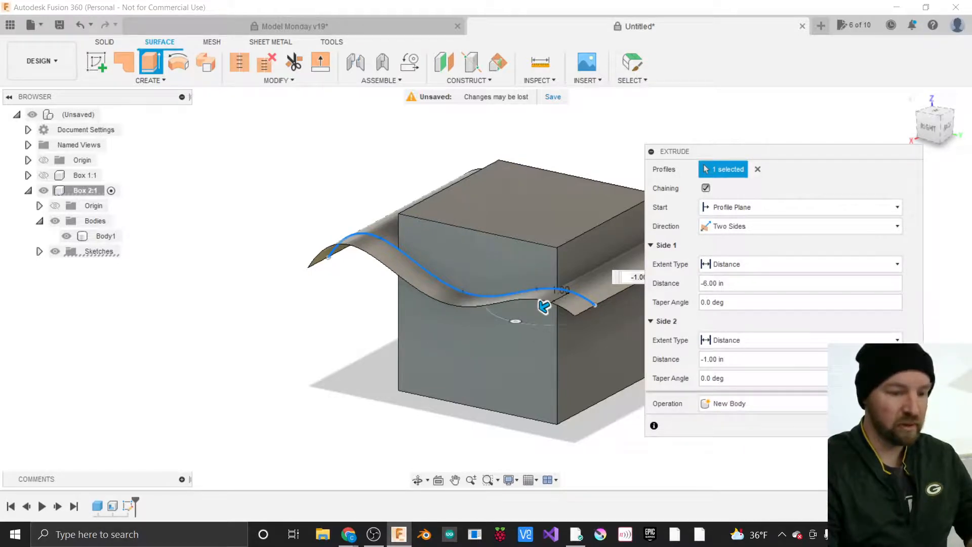
key(Return)
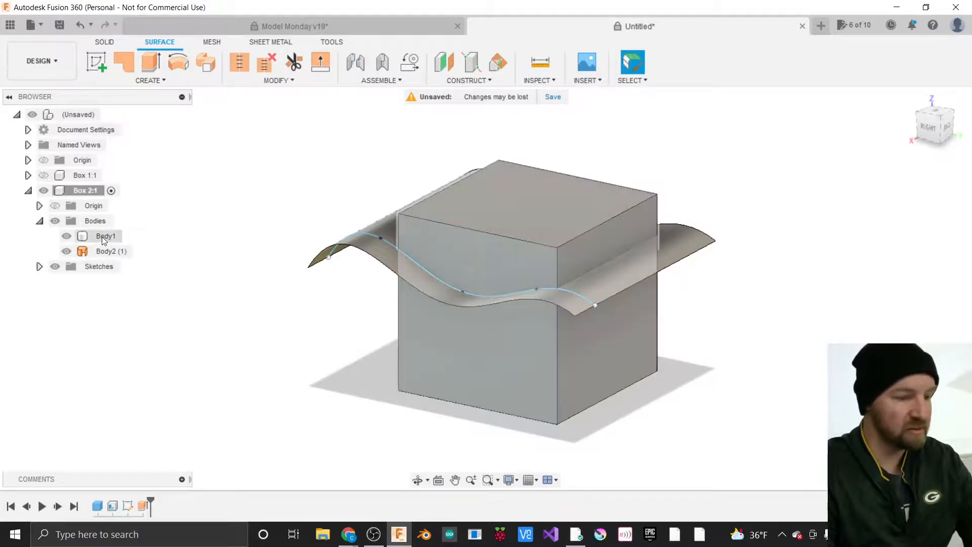
Rename the cube body, Body1, as Wavy Box.
click(106, 238)
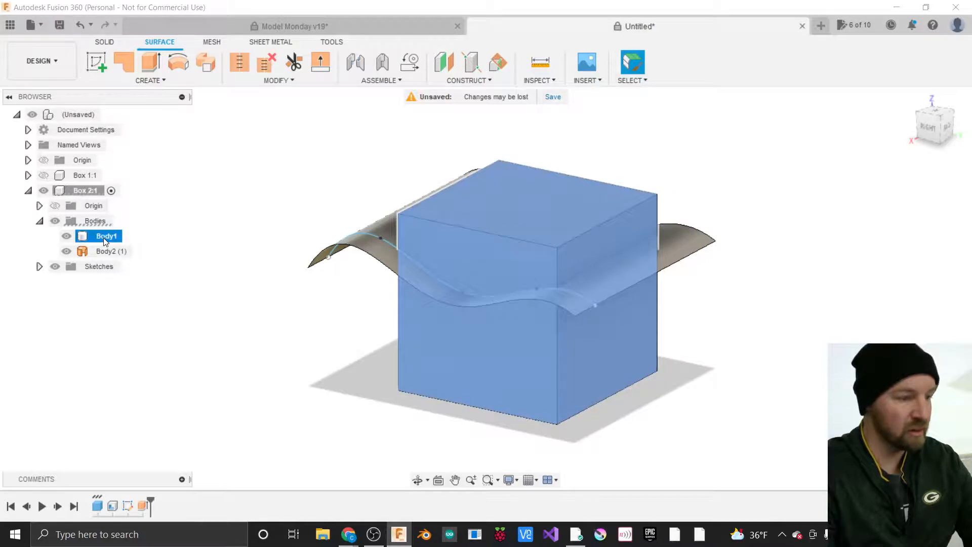
double_click(103, 236)
text(Box)
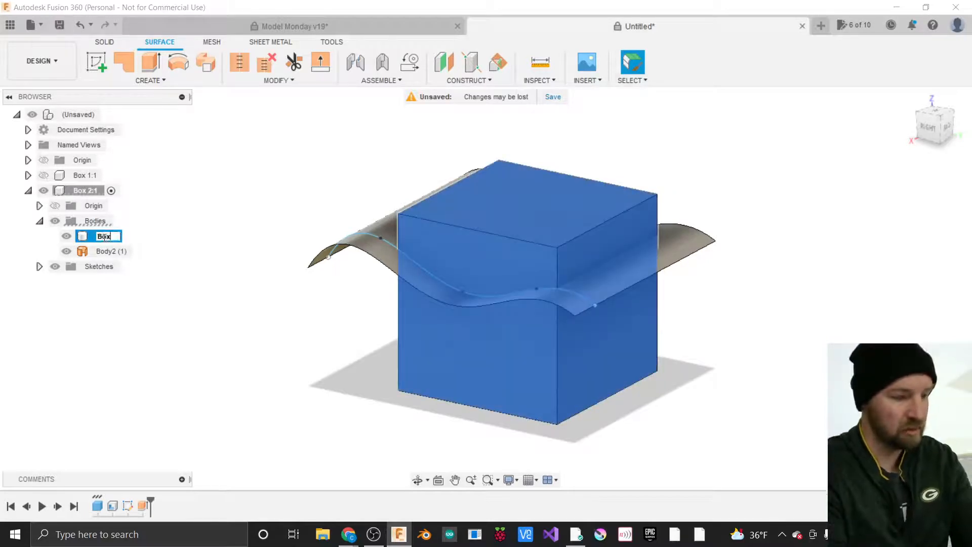
key(BackSpace)
key(BackSpace)
key(BackSpace)
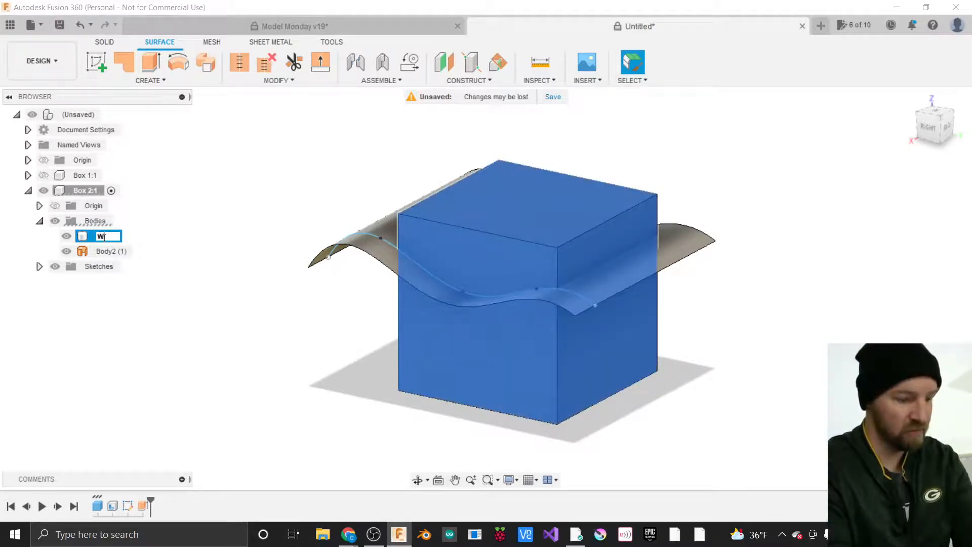
text(Wavy Box)
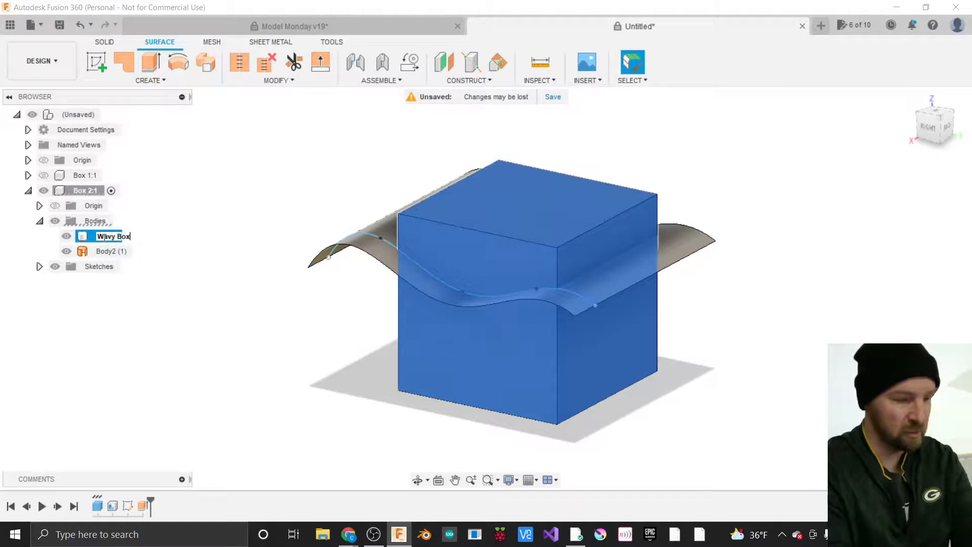
key(Return)
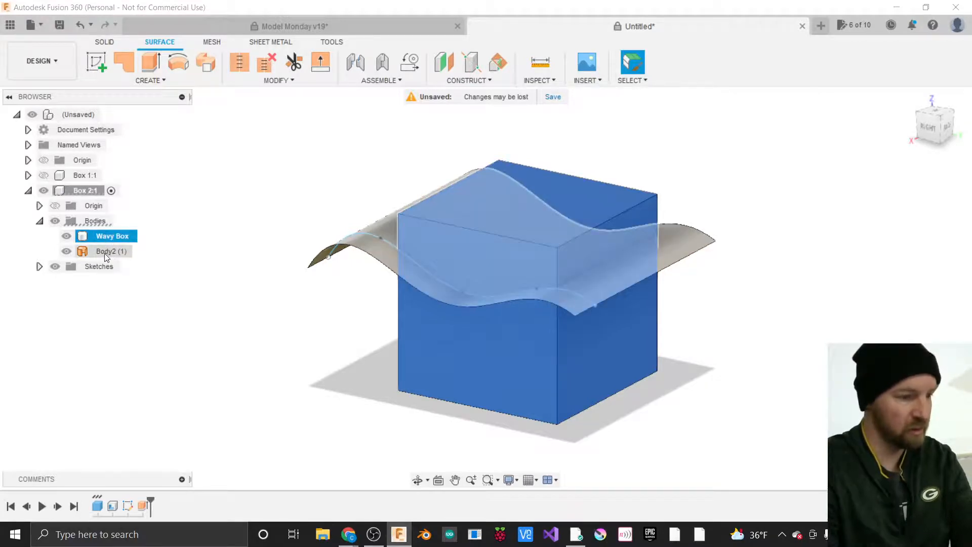
Rename the extruded surface body, Body2, as Wave Cut and clear the selection.
double_click(106, 252)
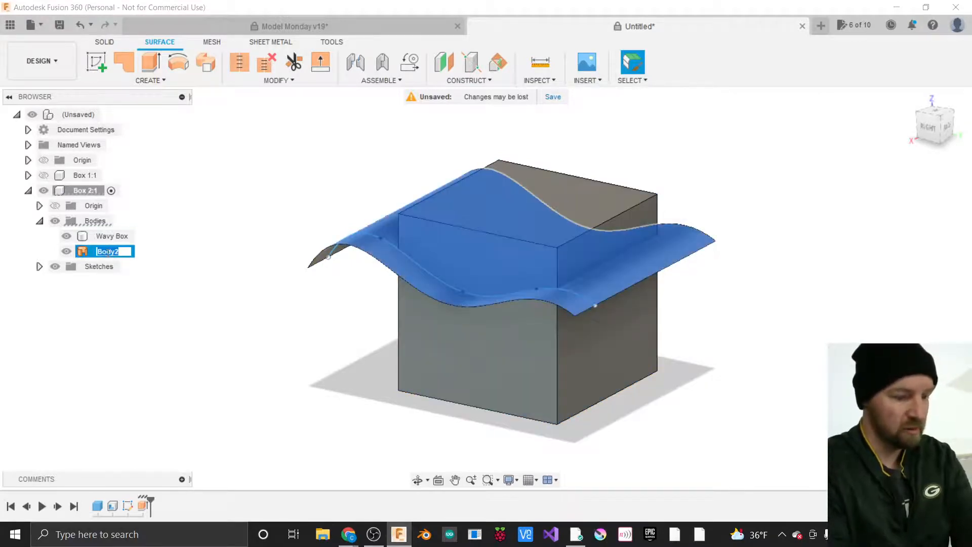
text(Wave Cut)
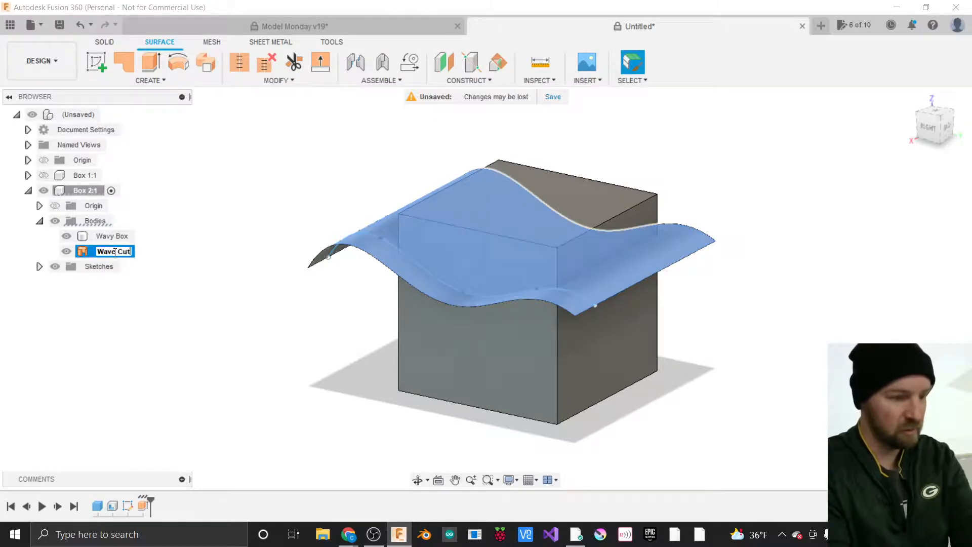
key(Return)
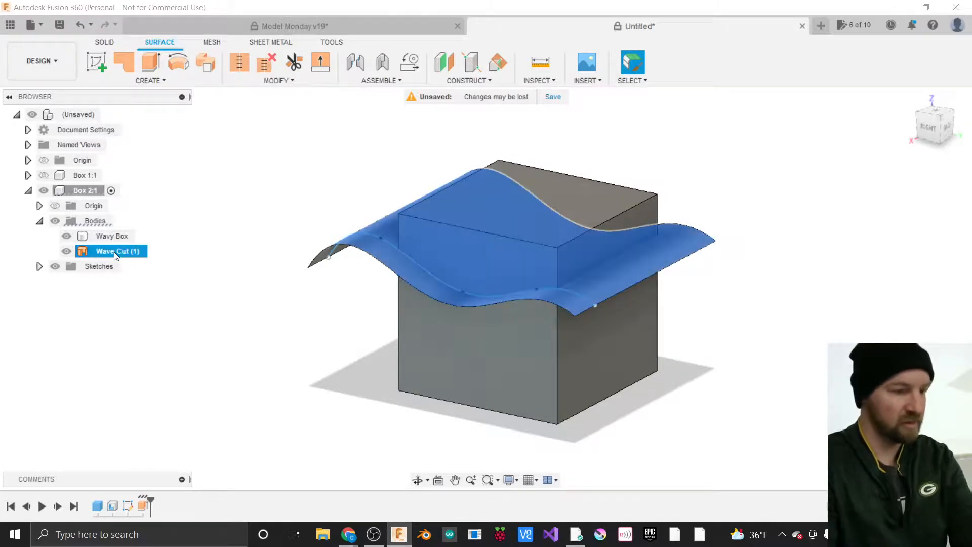
click(244, 201)
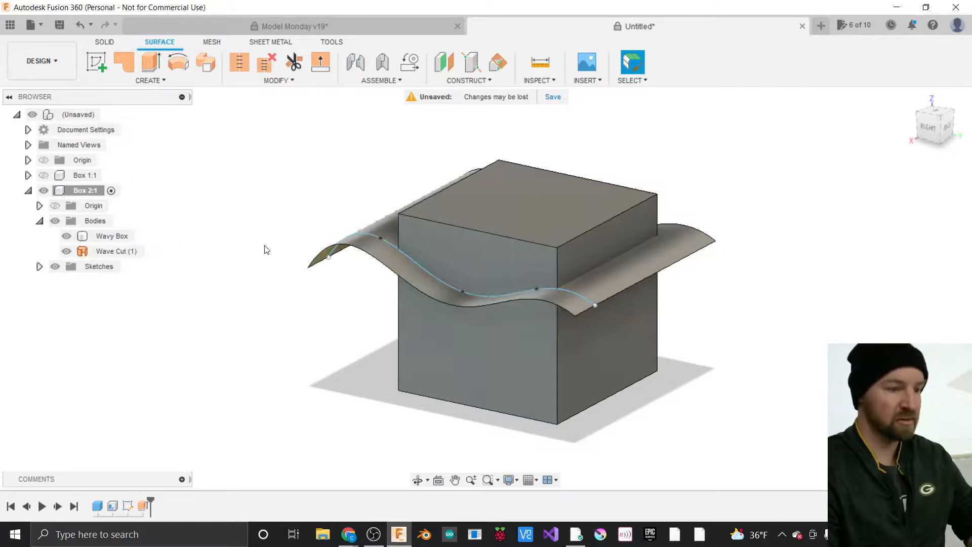
Rename the spline sketch, Sketch2, in the Box 2 component as Wave and hide it.
click(39, 268)
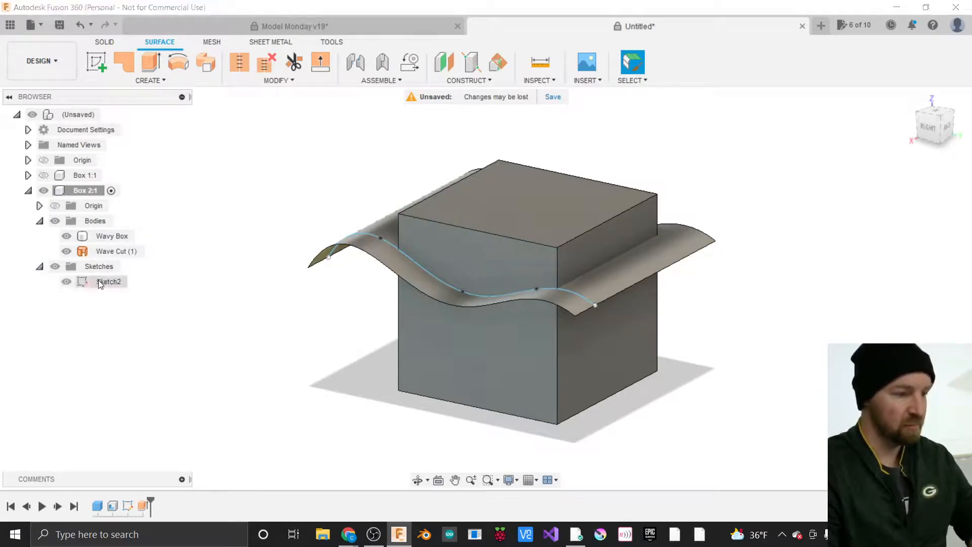
click(104, 285)
double_click(104, 283)
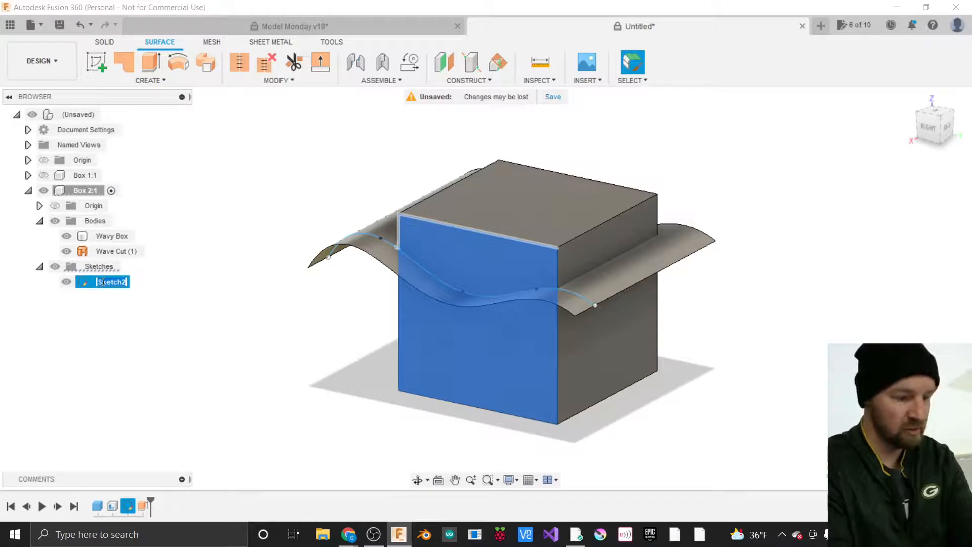
text(Wave)
click(172, 300)
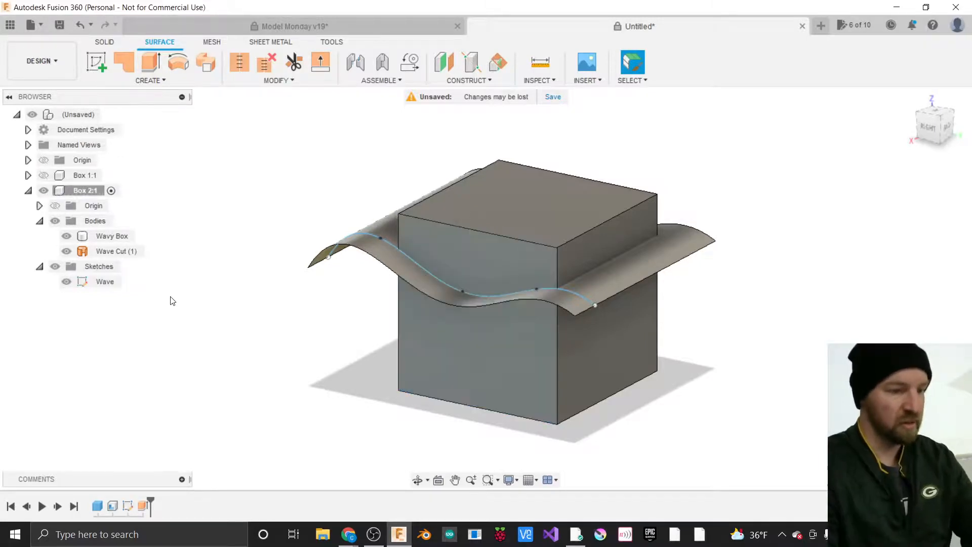
click(67, 283)
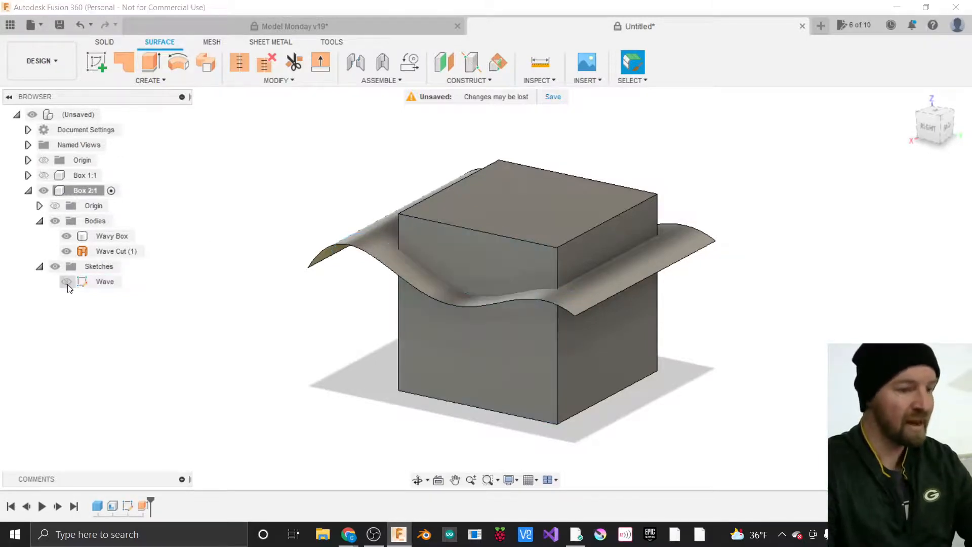
Select the wavy surface and switch from the surface to the solid modeling tools.
click(378, 241)
click(423, 198)
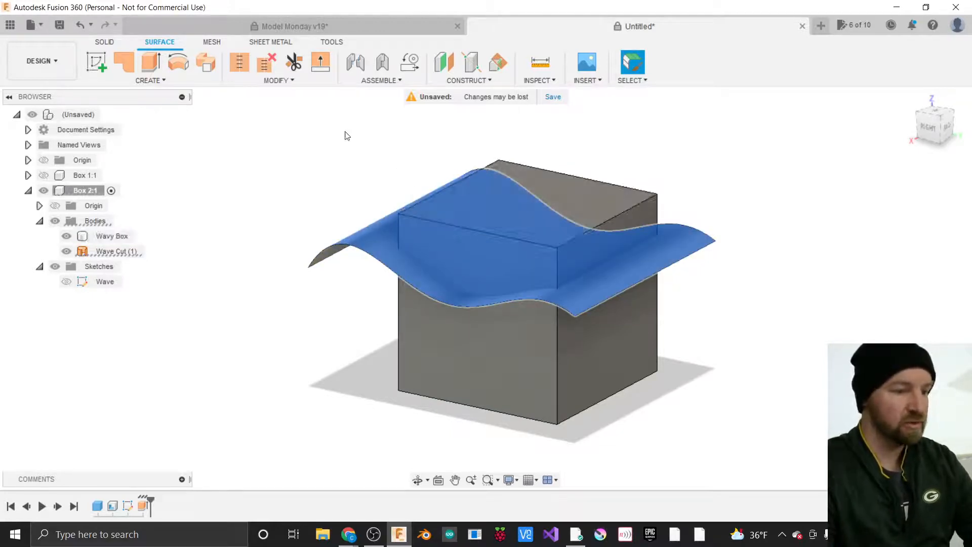
click(105, 42)
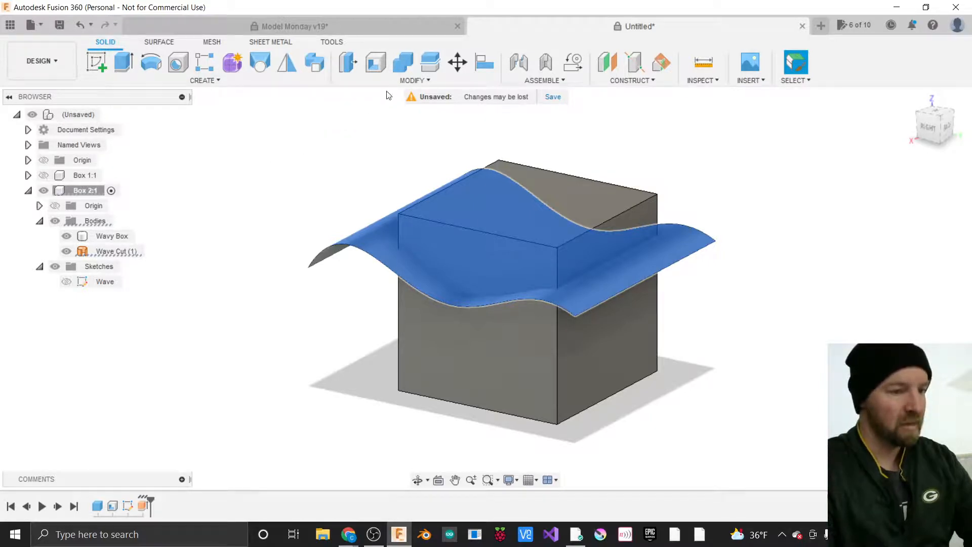
click(415, 80)
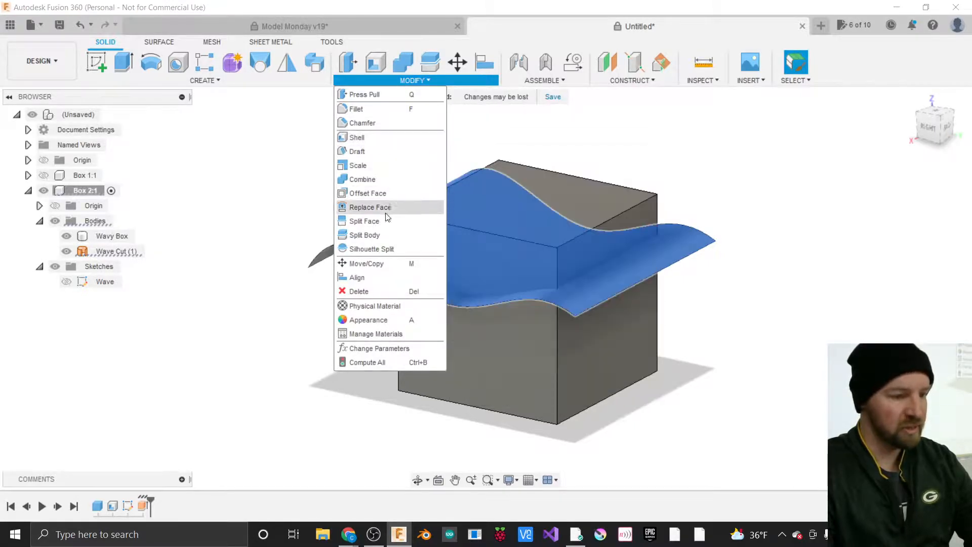
click(266, 174)
click(357, 238)
click(375, 239)
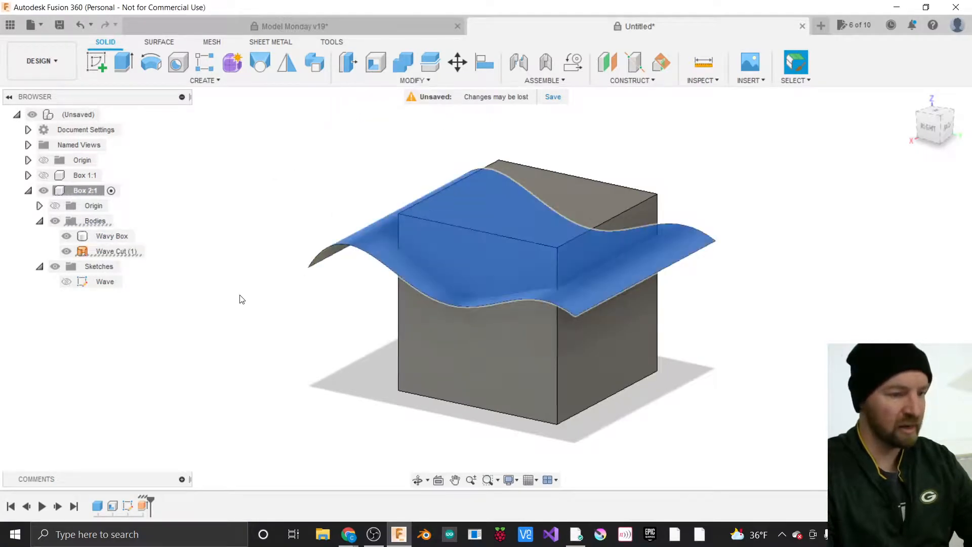
click(374, 245)
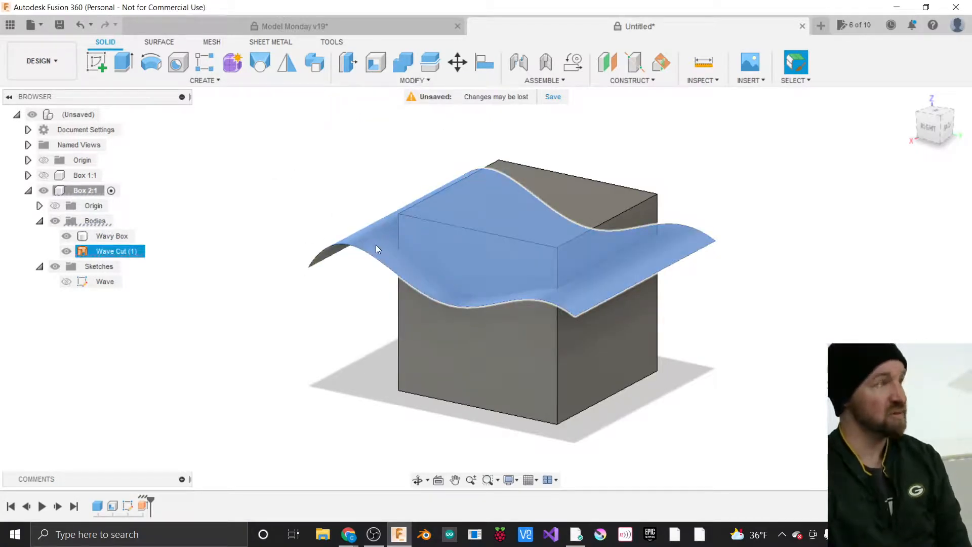
click(391, 262)
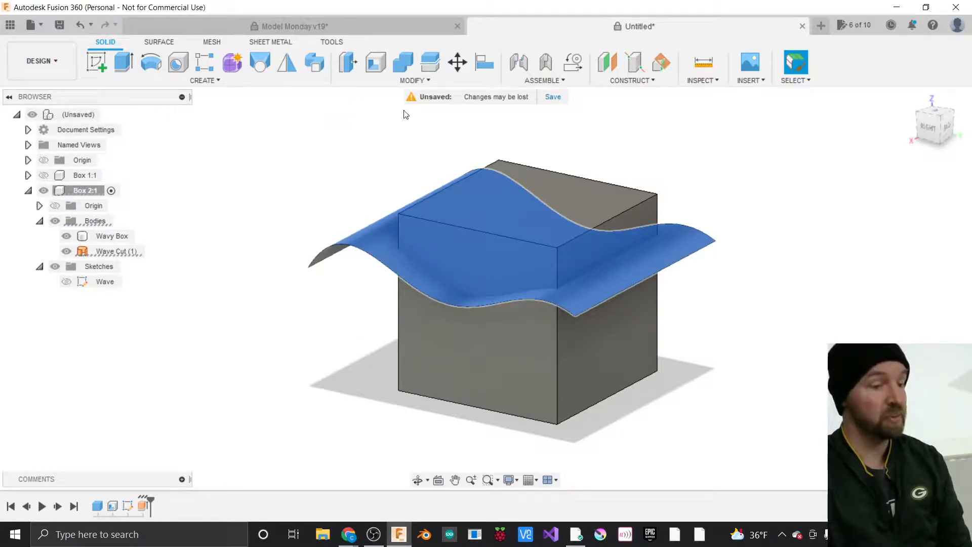
click(411, 80)
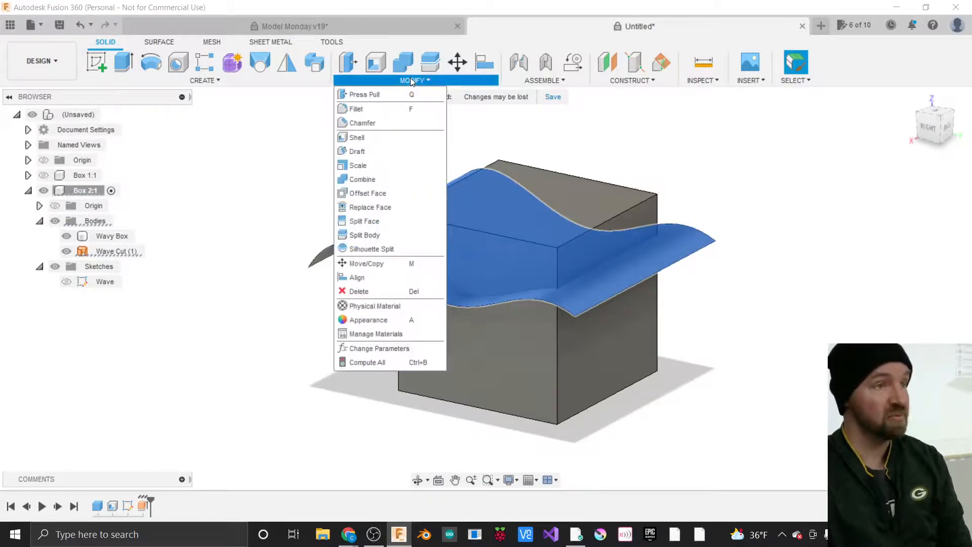
click(411, 80)
click(344, 192)
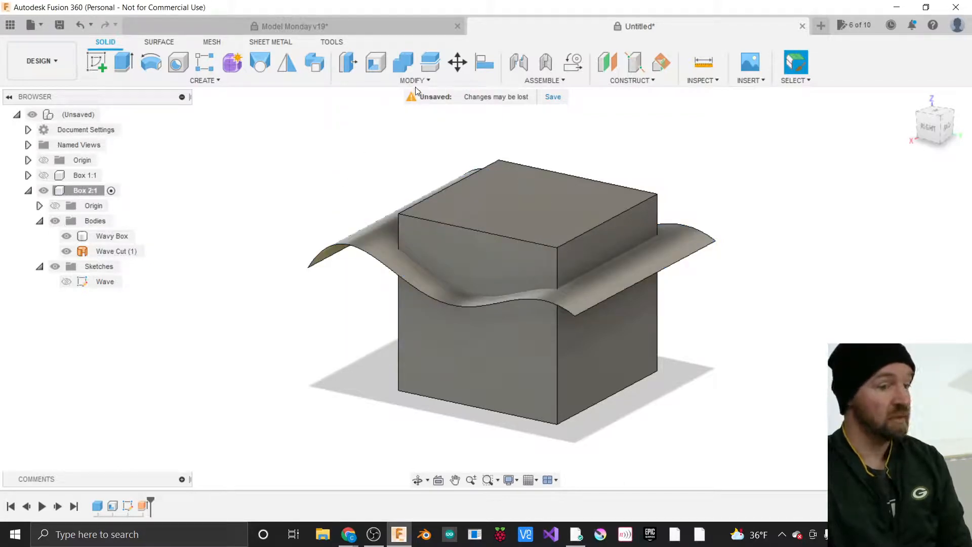
Try Split Body with the Wave Cut surface as both the body to split and the splitting tool.
click(373, 223)
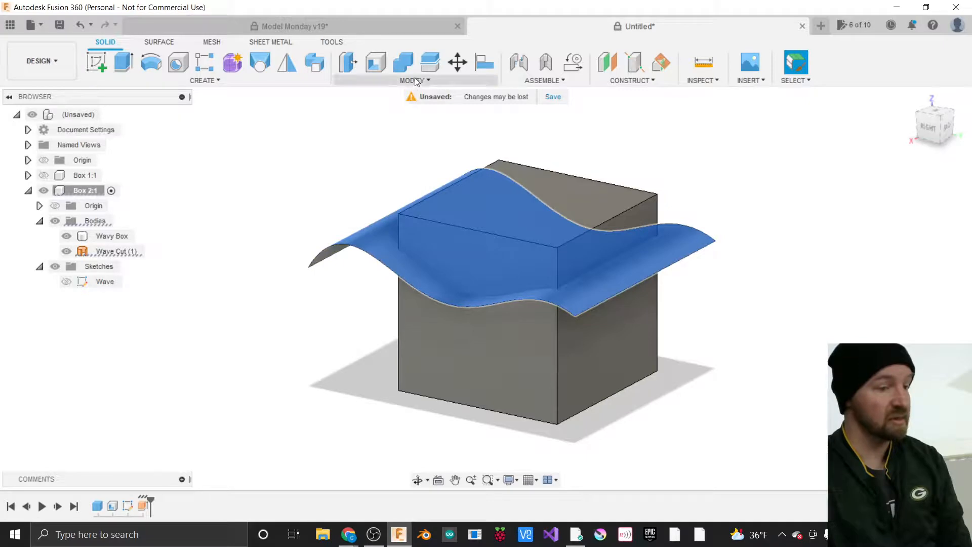
click(413, 81)
click(381, 234)
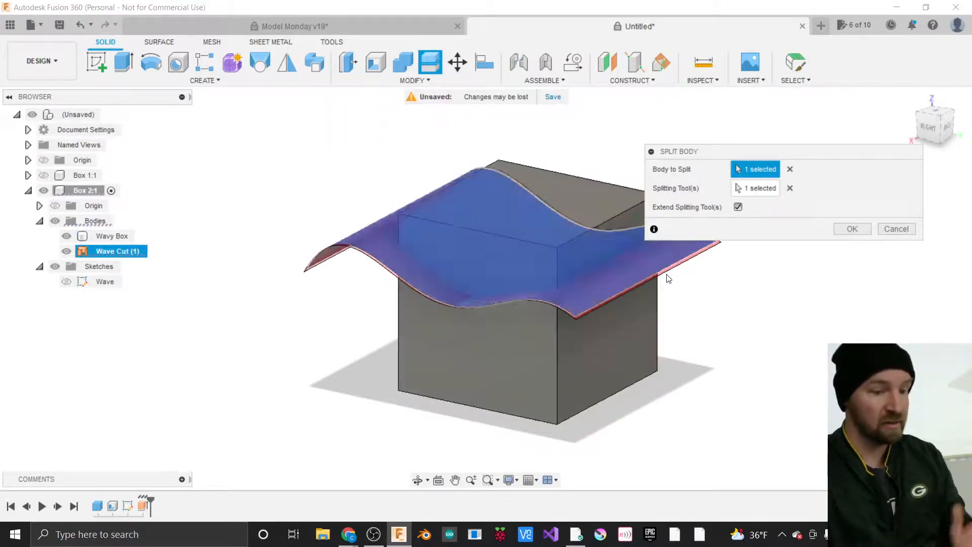
drag(737, 153, 696, 328)
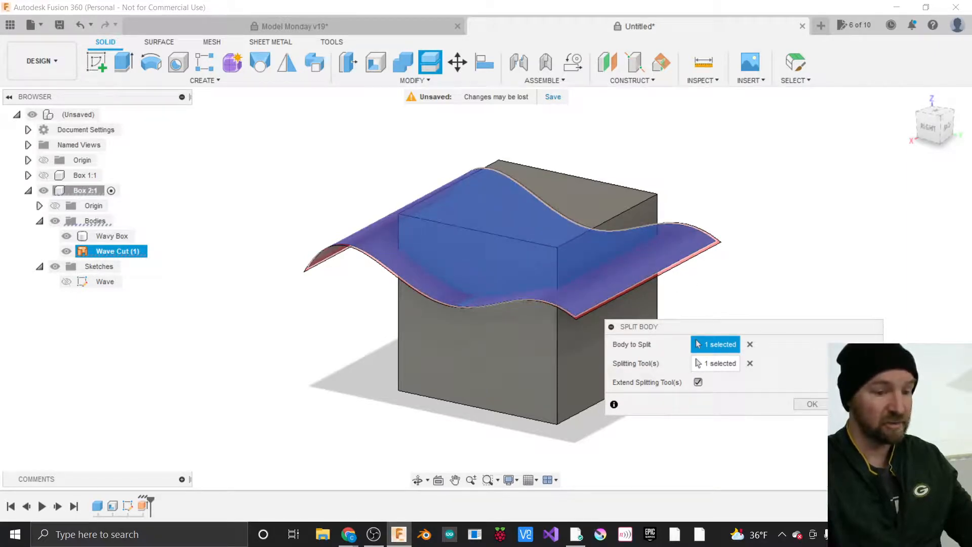
click(813, 403)
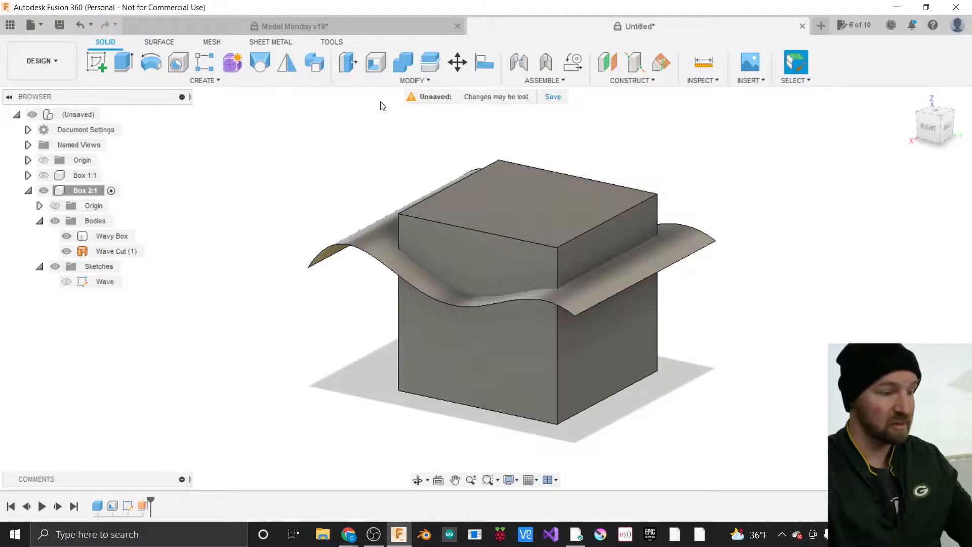
click(394, 81)
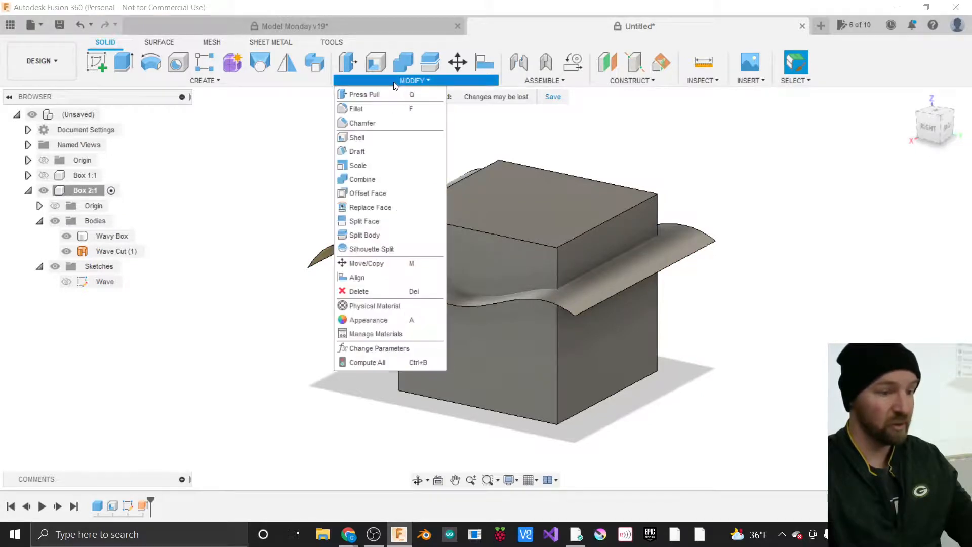
click(383, 239)
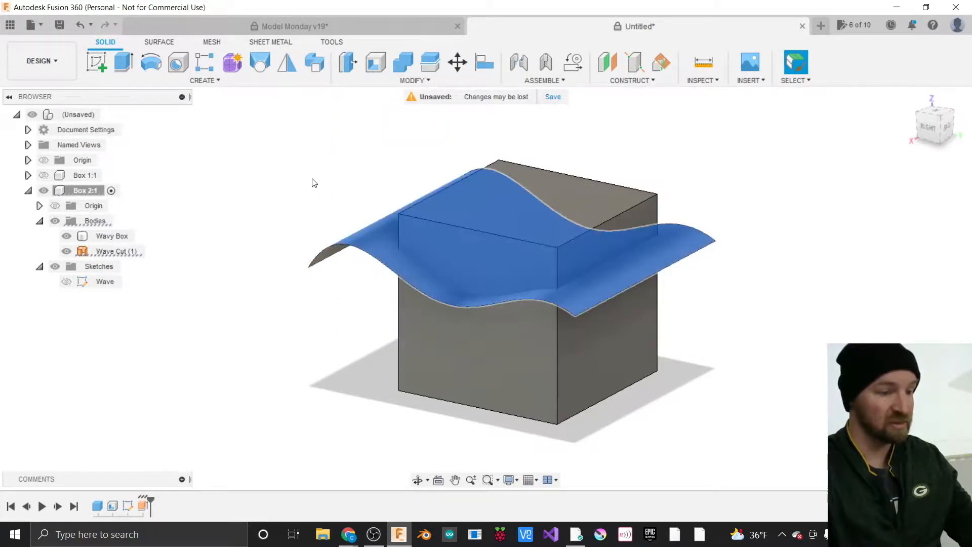
click(314, 182)
click(478, 235)
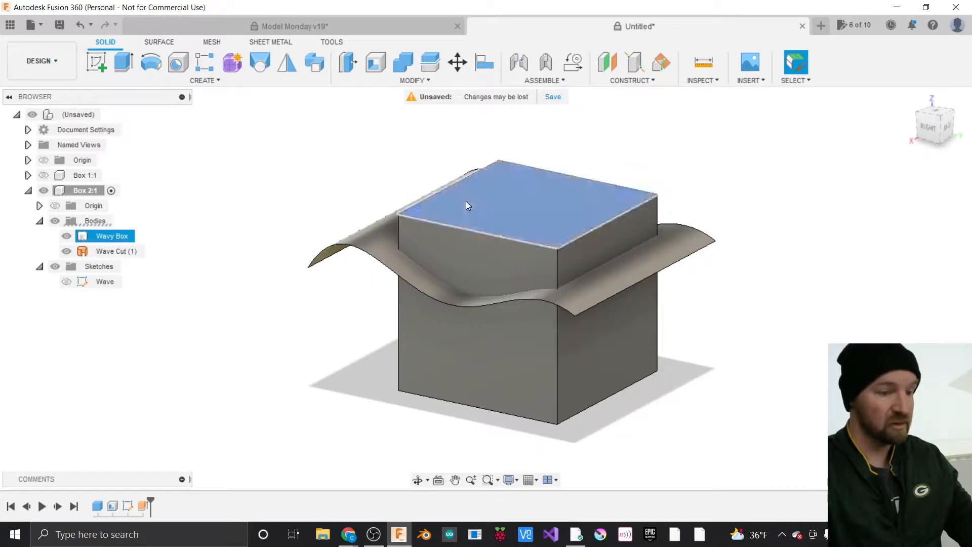
click(307, 173)
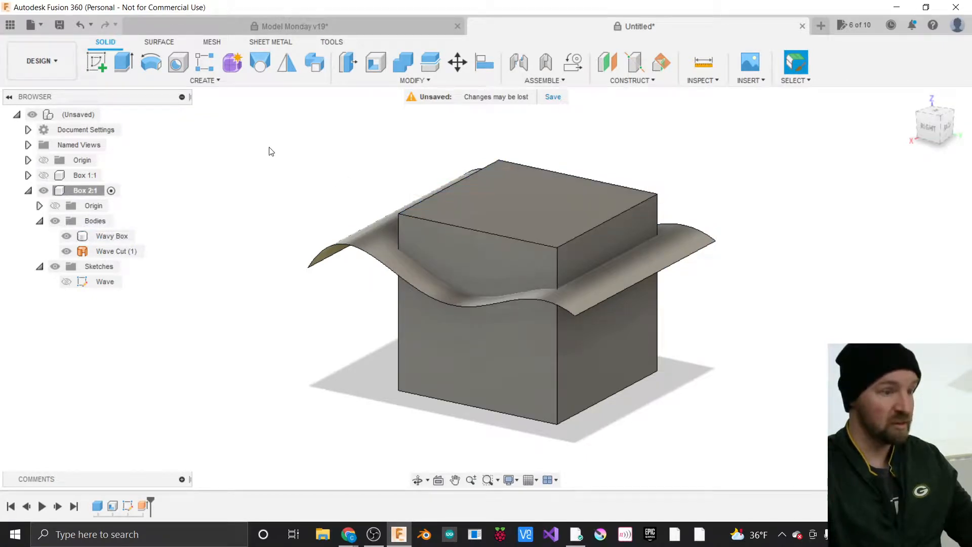
Split the Wavy Box body with the Wave Cut surface as the splitting tool, without extending it, and hide the surface body.
click(414, 80)
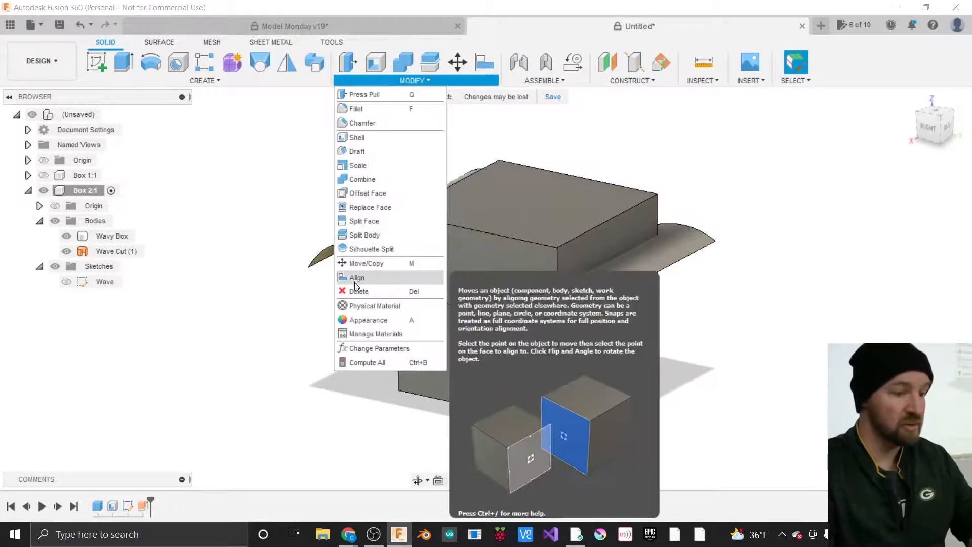
click(360, 235)
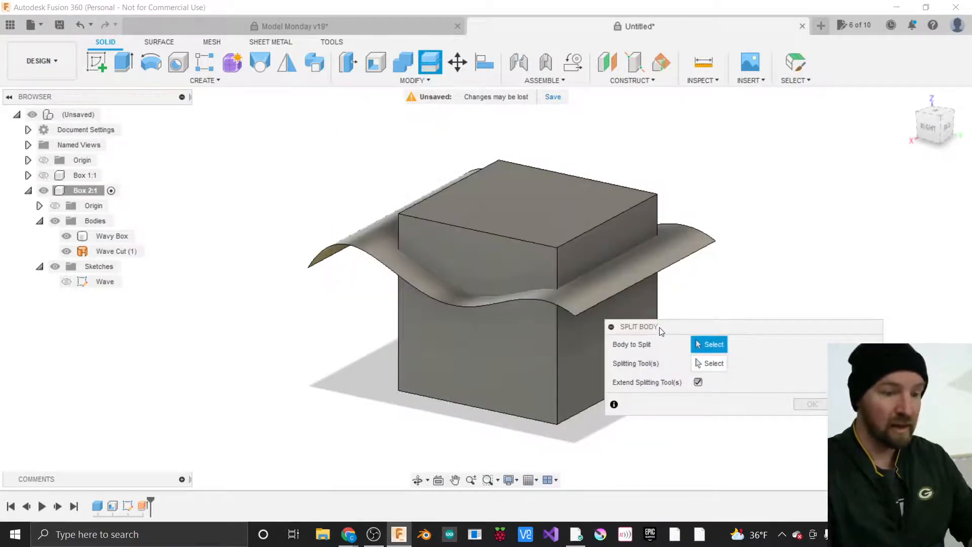
drag(661, 330, 686, 149)
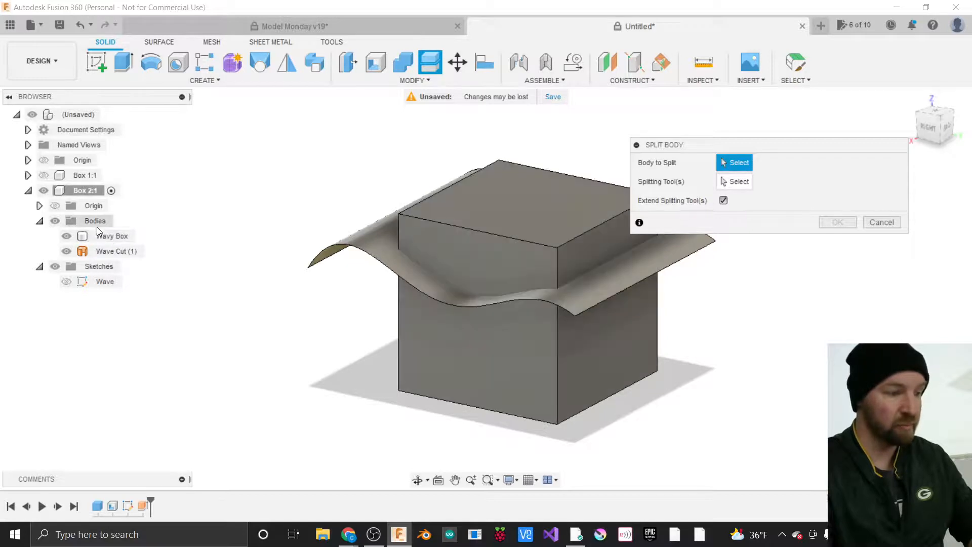
click(102, 237)
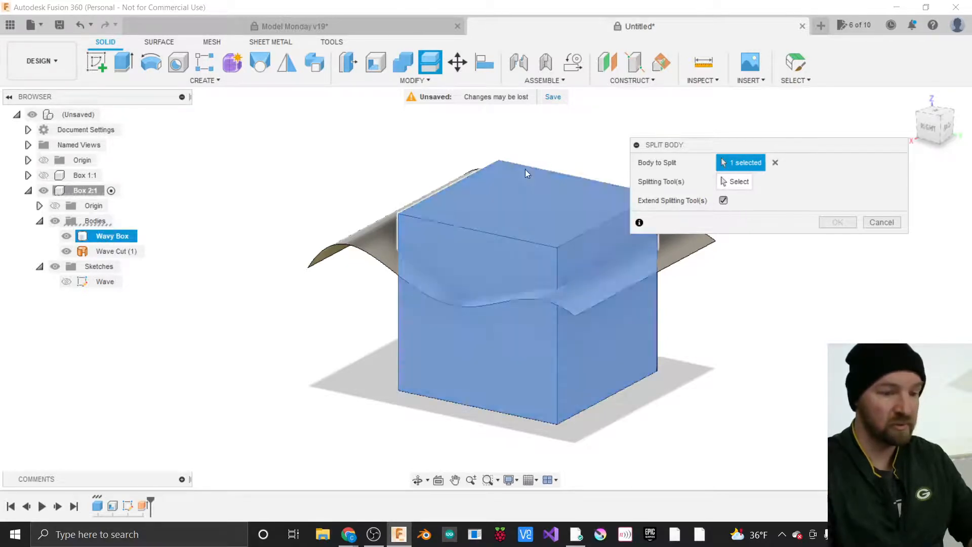
click(737, 185)
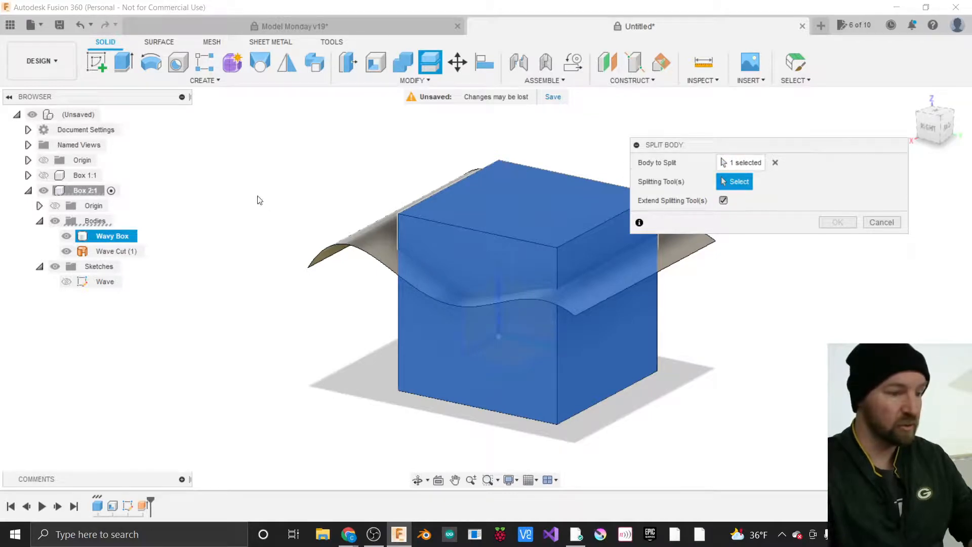
click(110, 252)
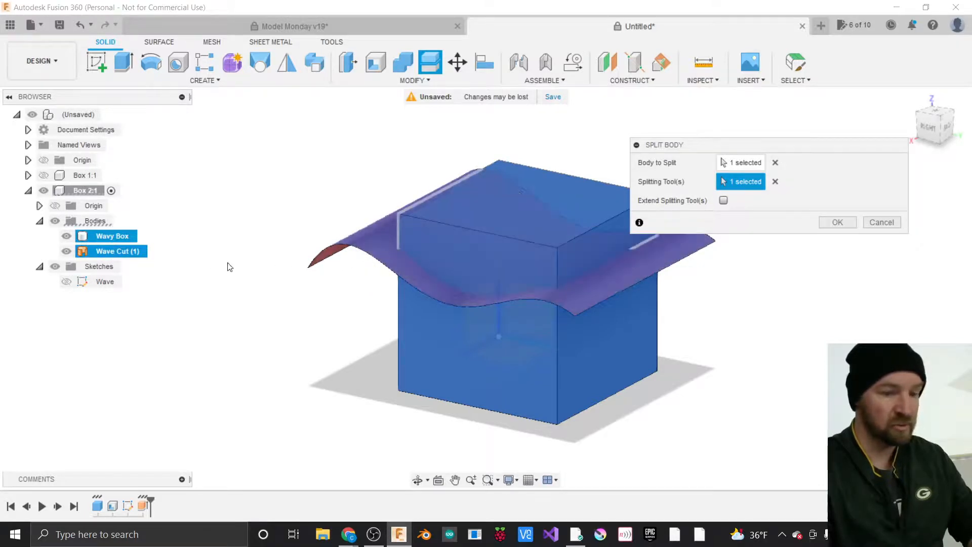
click(837, 222)
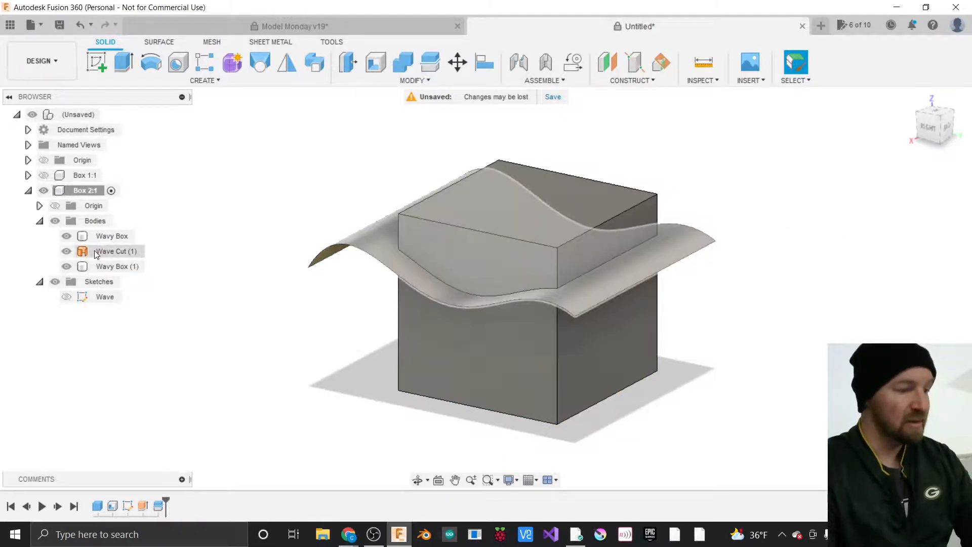
click(67, 253)
click(67, 251)
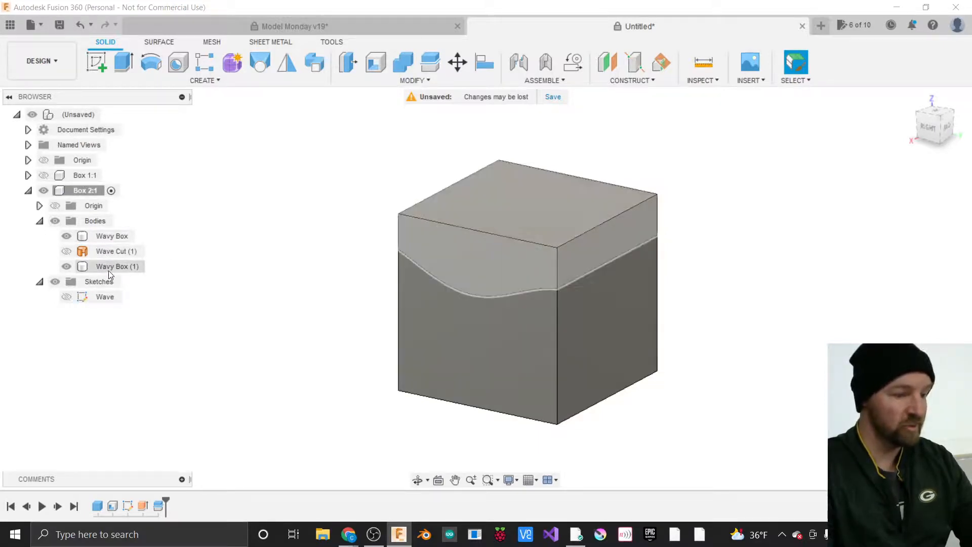
Hide the upper body, Wavy Box (1), to inspect the hollow lower half, and show it again.
click(66, 267)
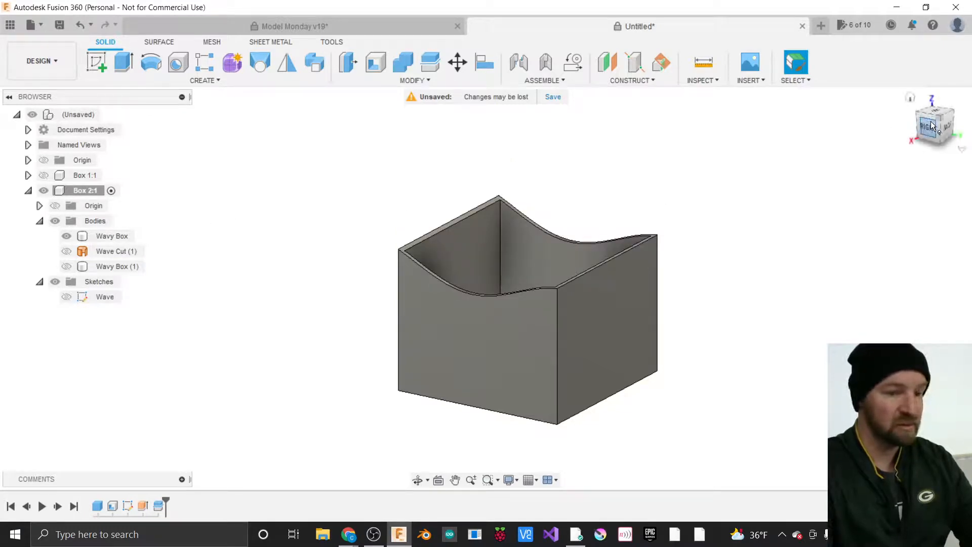
mouse_move(933, 126)
mouse_down()
mouse_move(935, 143)
mouse_move(933, 131)
mouse_up()
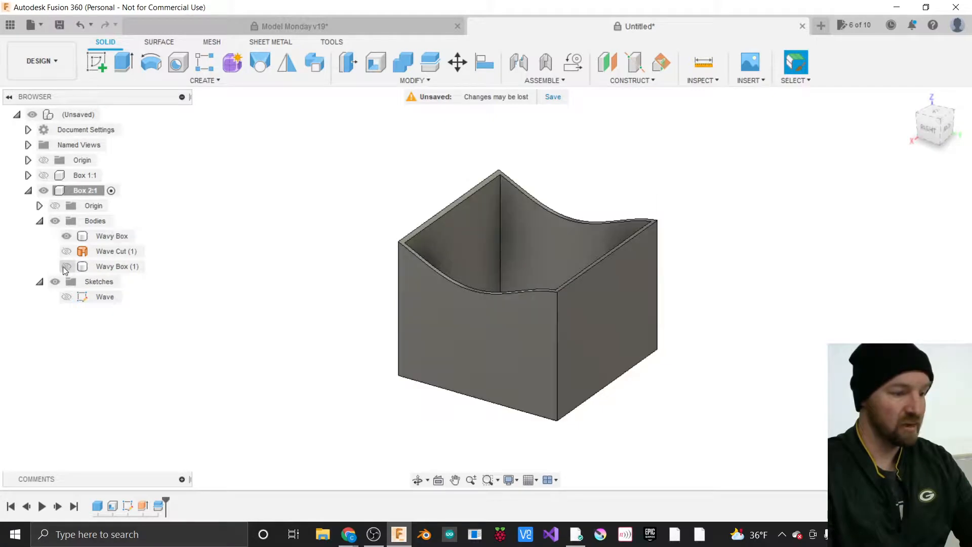
click(65, 267)
click(66, 267)
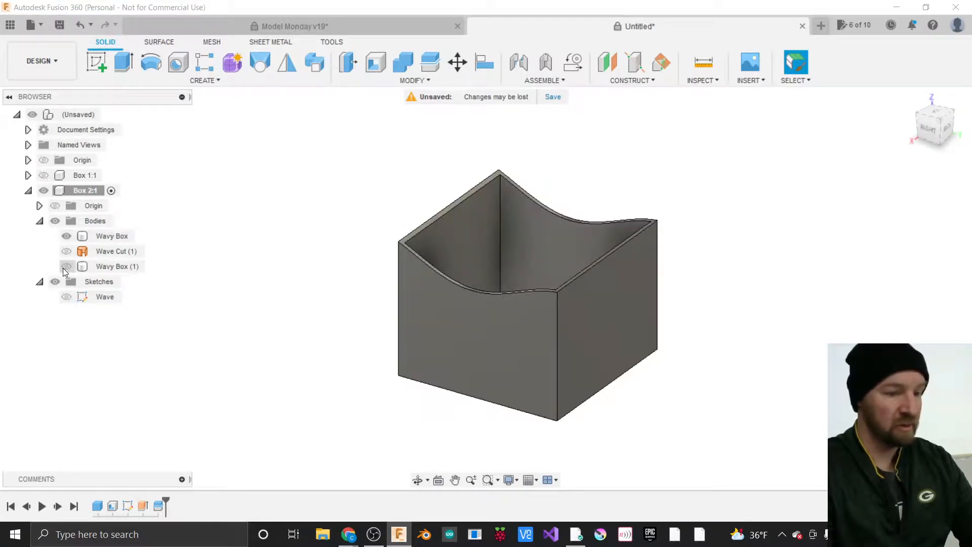
click(66, 267)
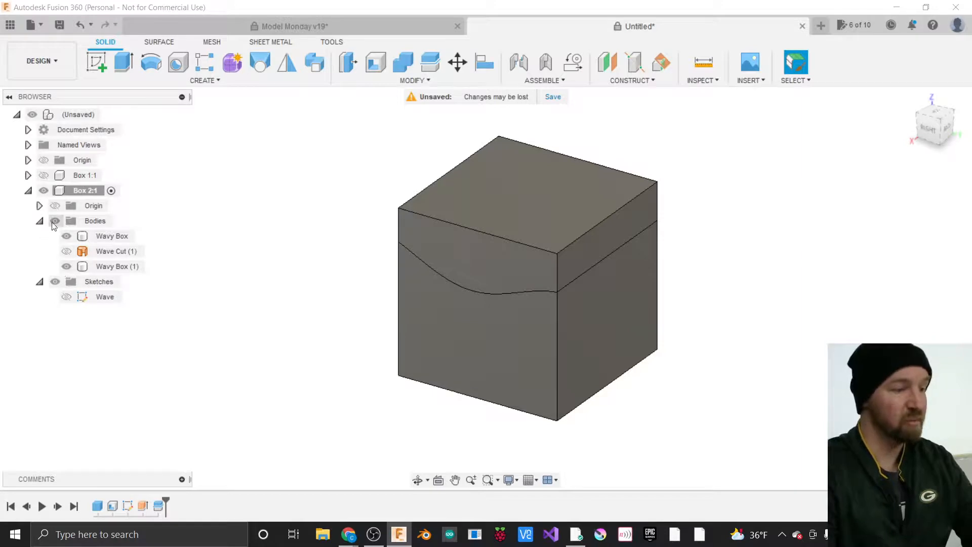
Collapse the Box 2 component in the browser tree and activate the top-level (Unsaved) component.
click(39, 221)
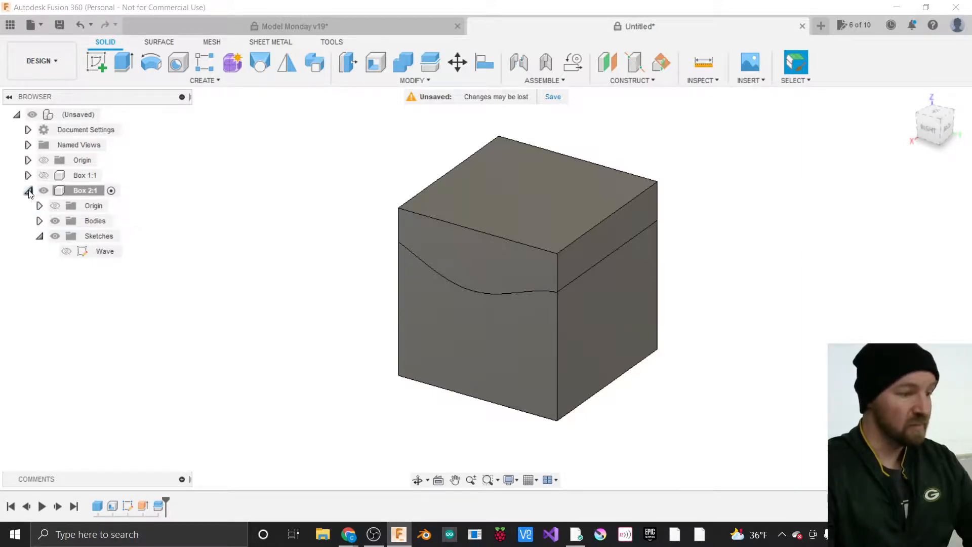
click(28, 191)
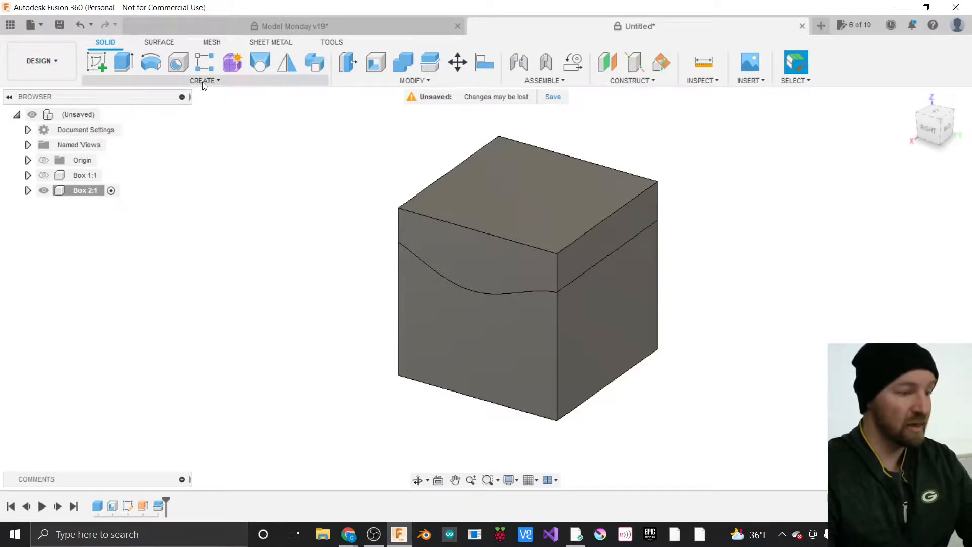
click(110, 116)
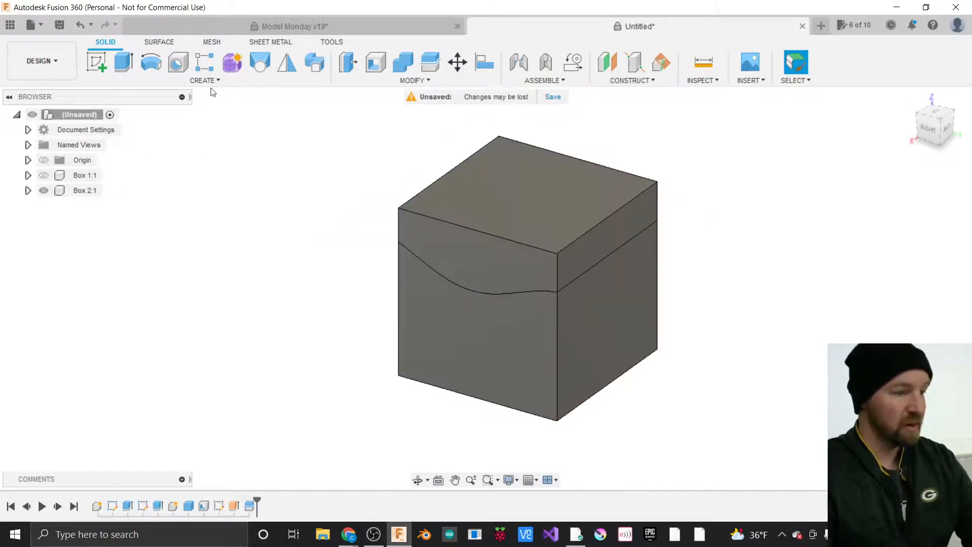
Create an internal standard component named Box 3 under the top-level component, and hide the Box 2 component.
click(217, 81)
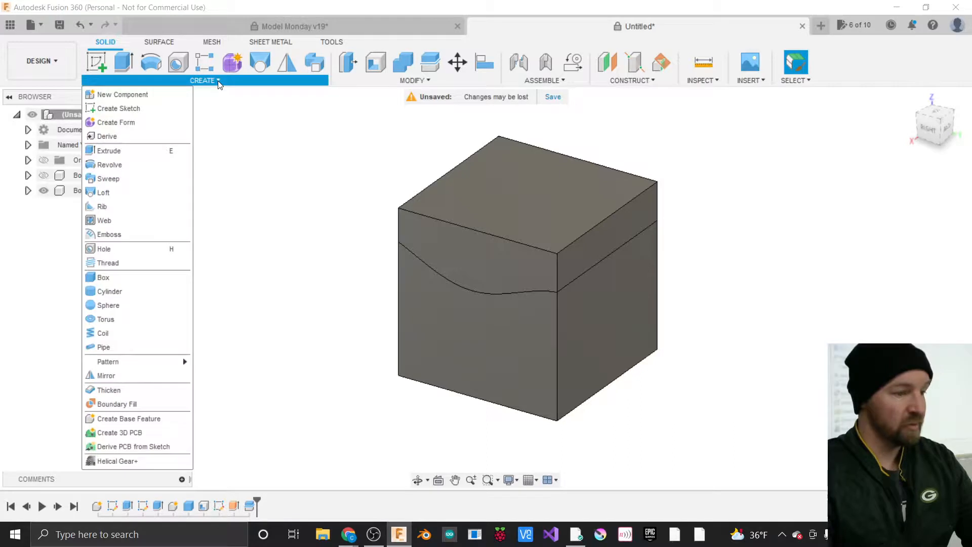
click(161, 94)
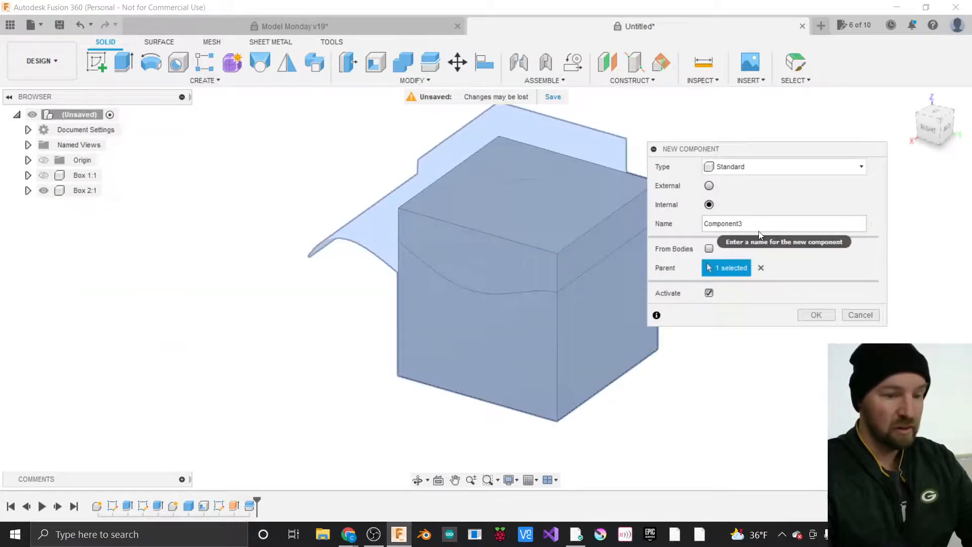
double_click(759, 225)
text(B)
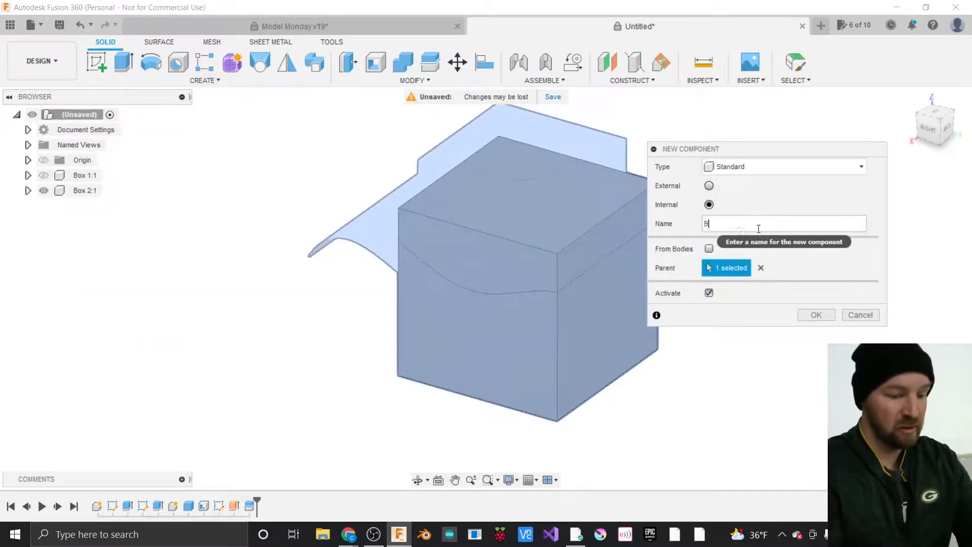
text(ox 3)
key(Return)
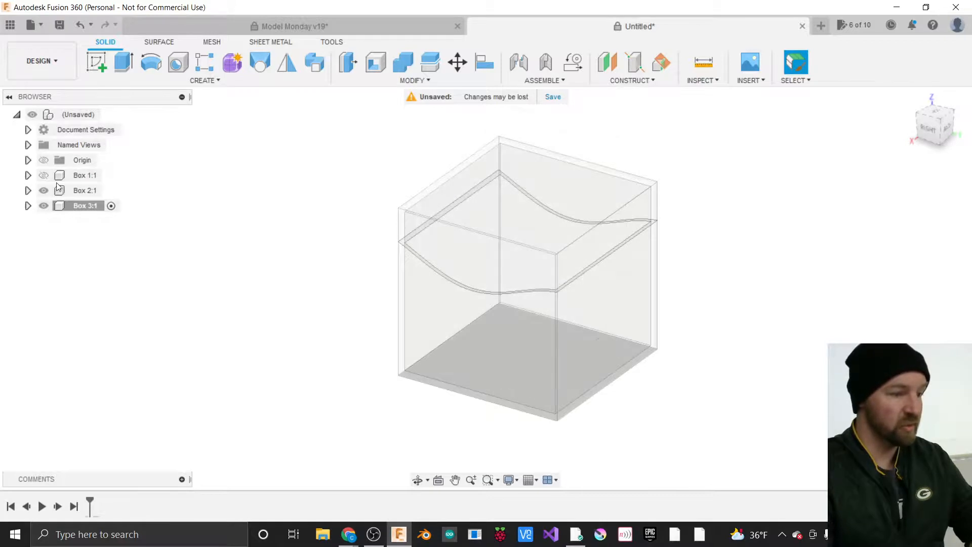
click(81, 191)
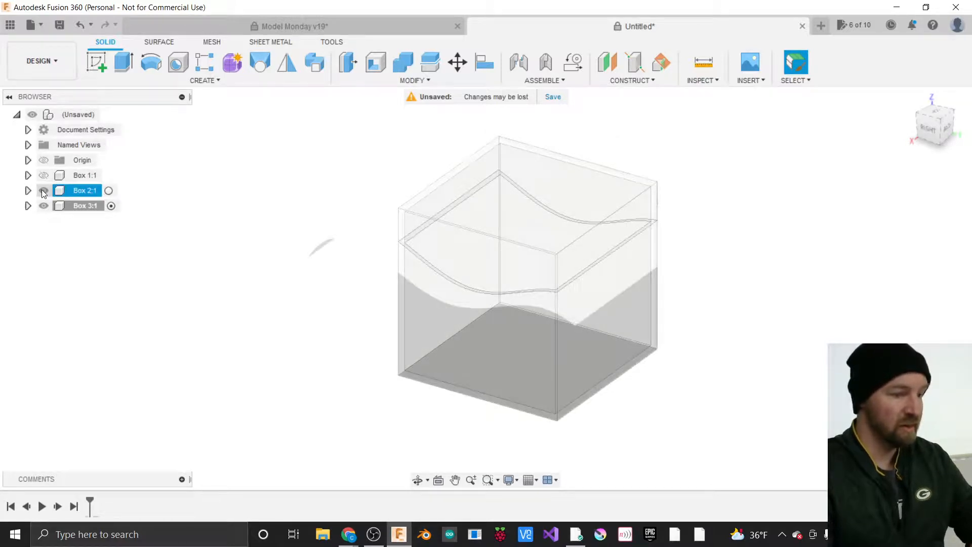
click(42, 191)
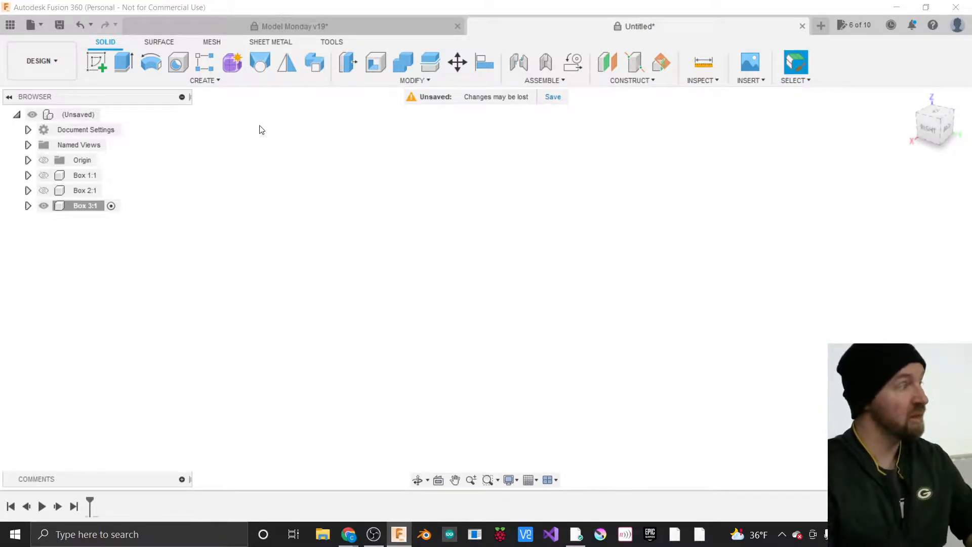
Start a sketch in Box 3 on the horizontal origin plane.
click(209, 82)
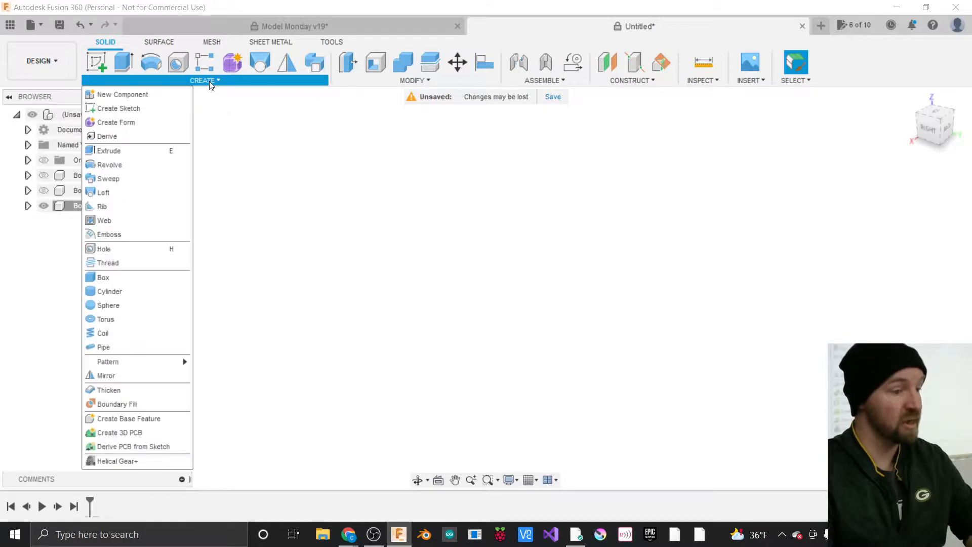
click(157, 109)
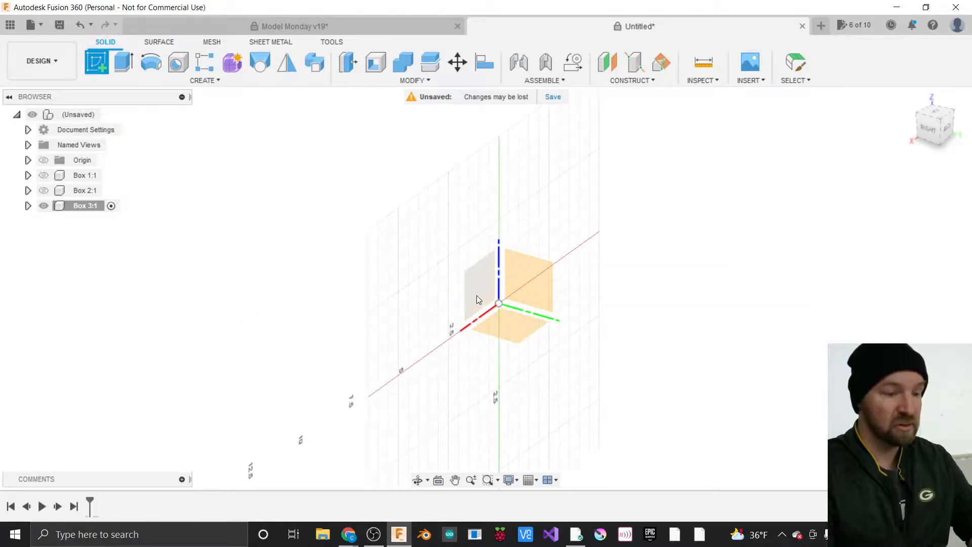
click(509, 322)
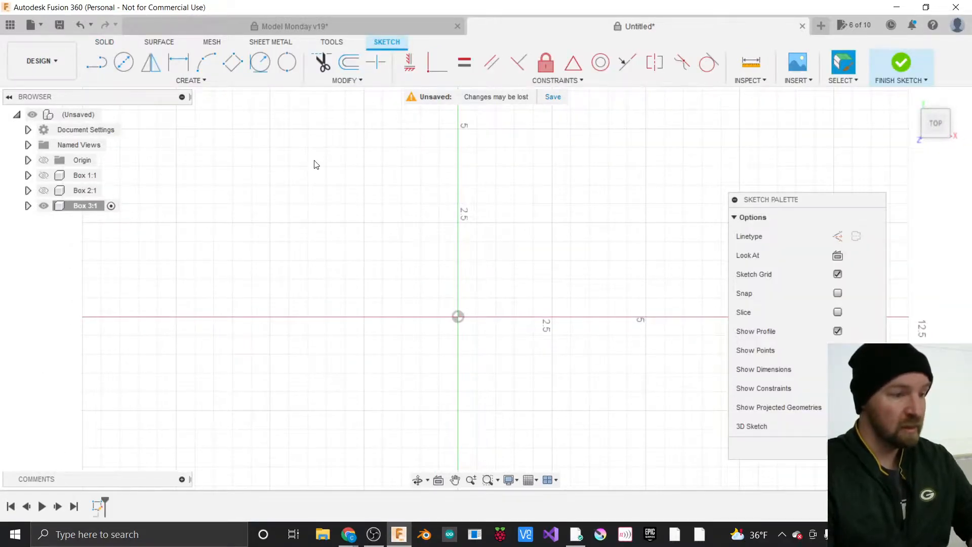
Sketch a closed kidney-shaped fit point spline through nine points, starting and ending at the origin, about 9 in wide and 6 in high.
click(199, 80)
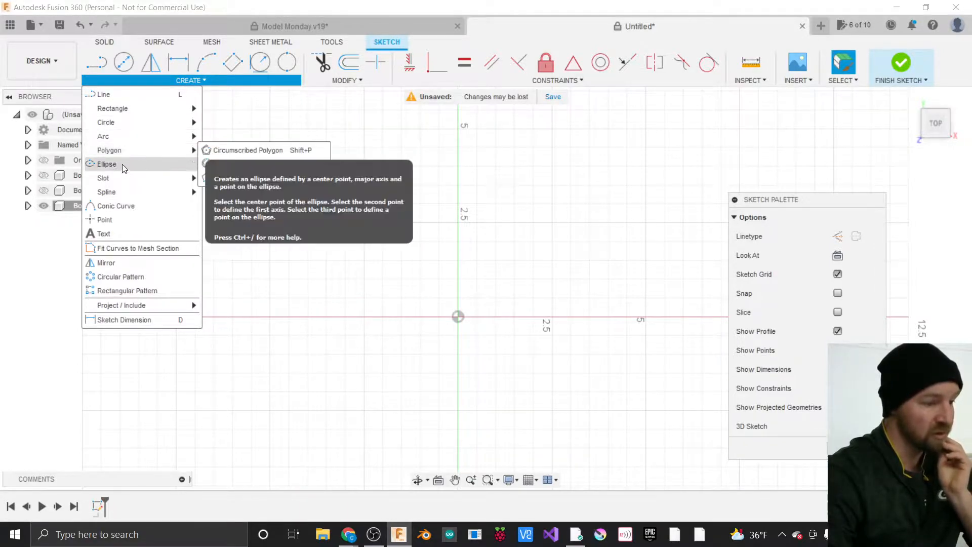
mouse_move(124, 192)
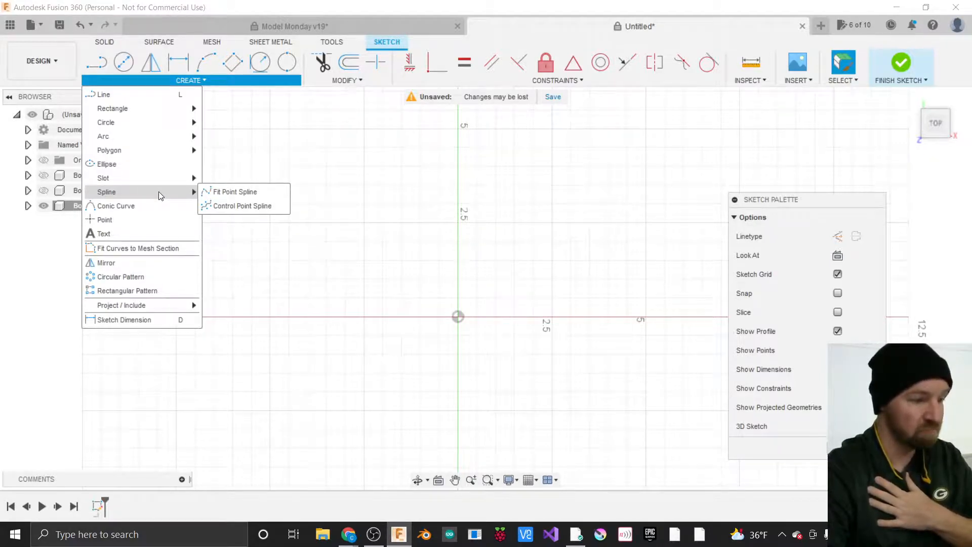
click(224, 192)
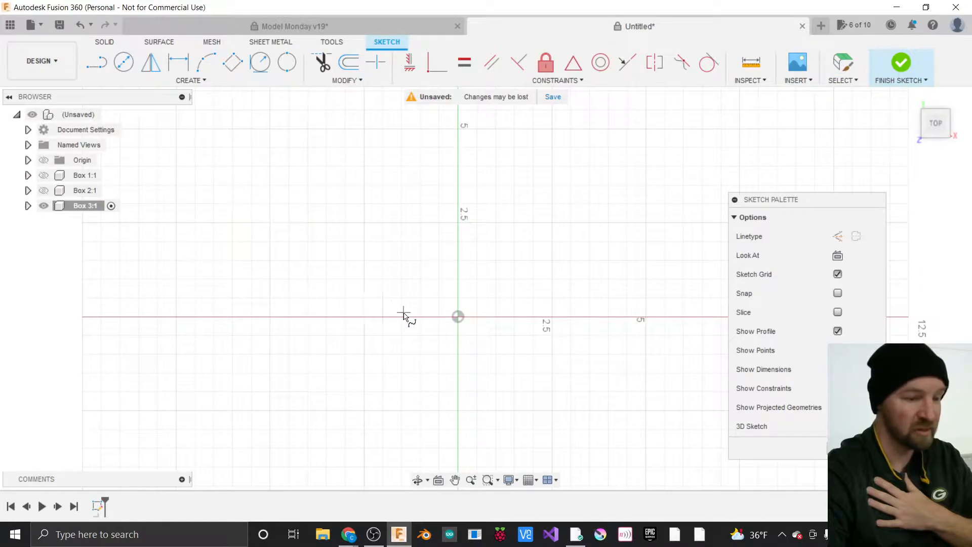
scroll(291, 317, down, 2)
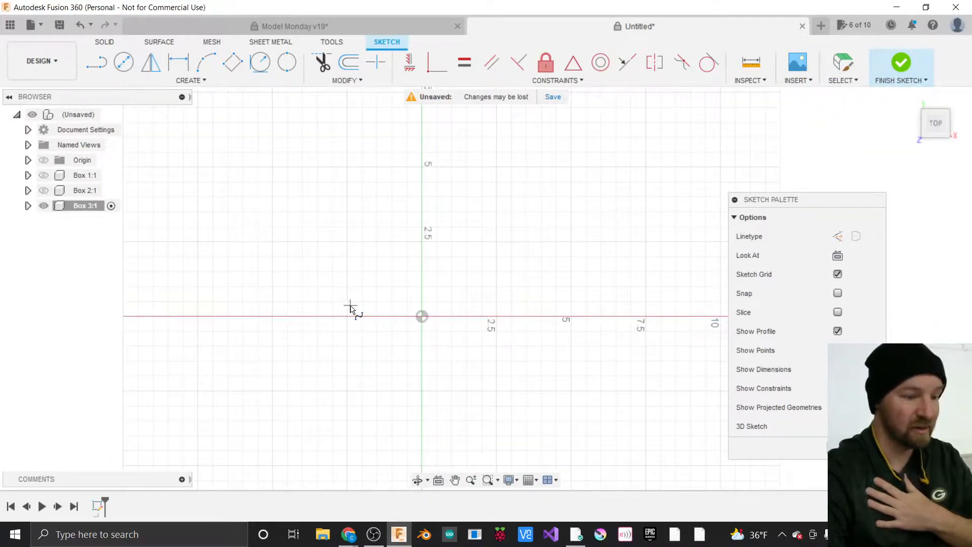
click(421, 316)
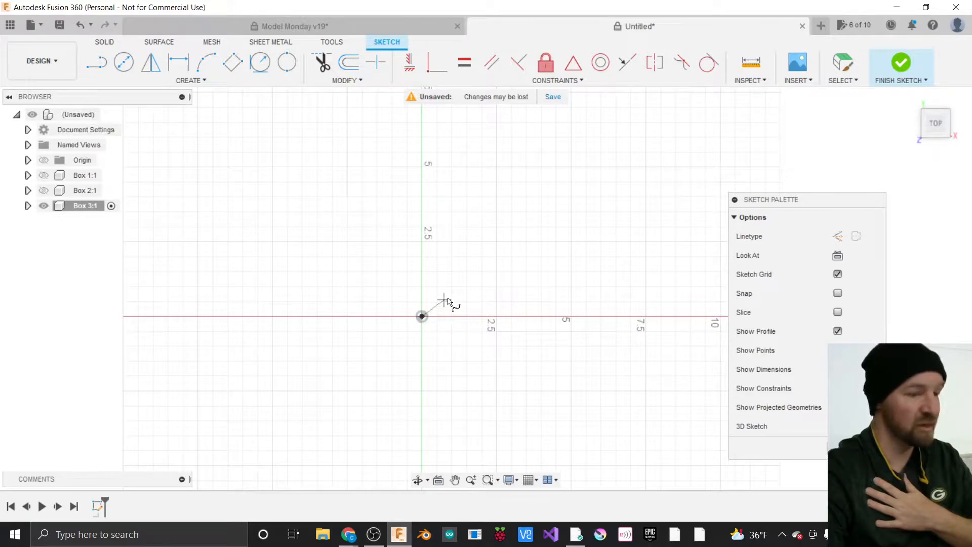
click(475, 252)
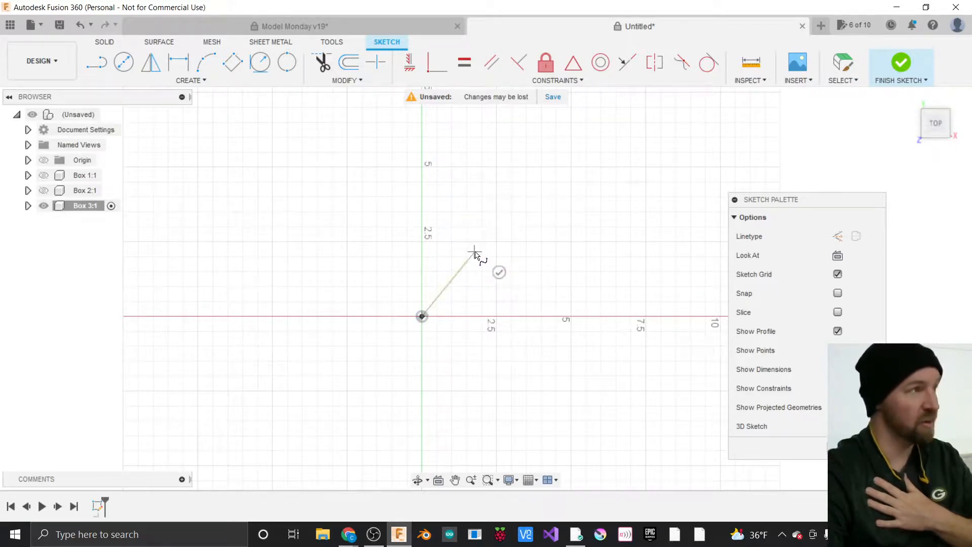
click(599, 228)
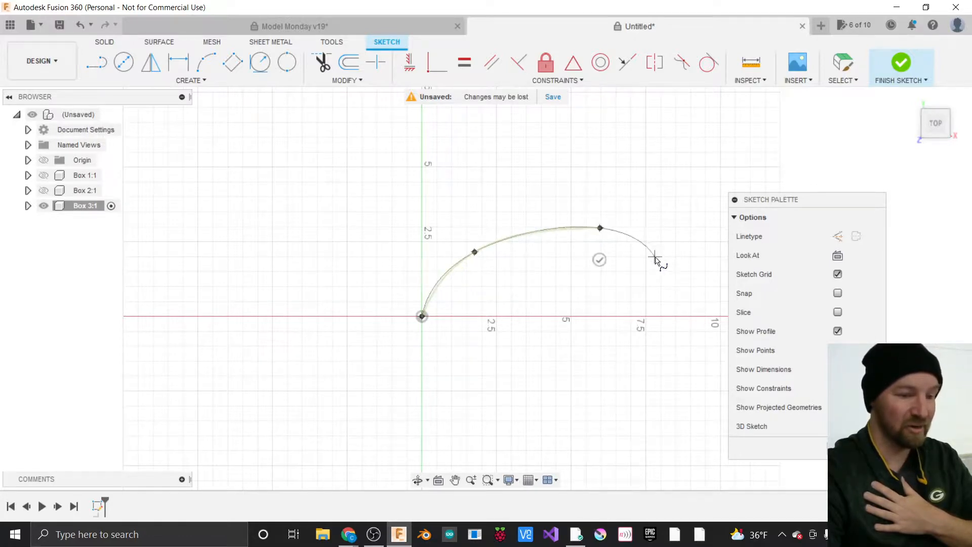
click(675, 285)
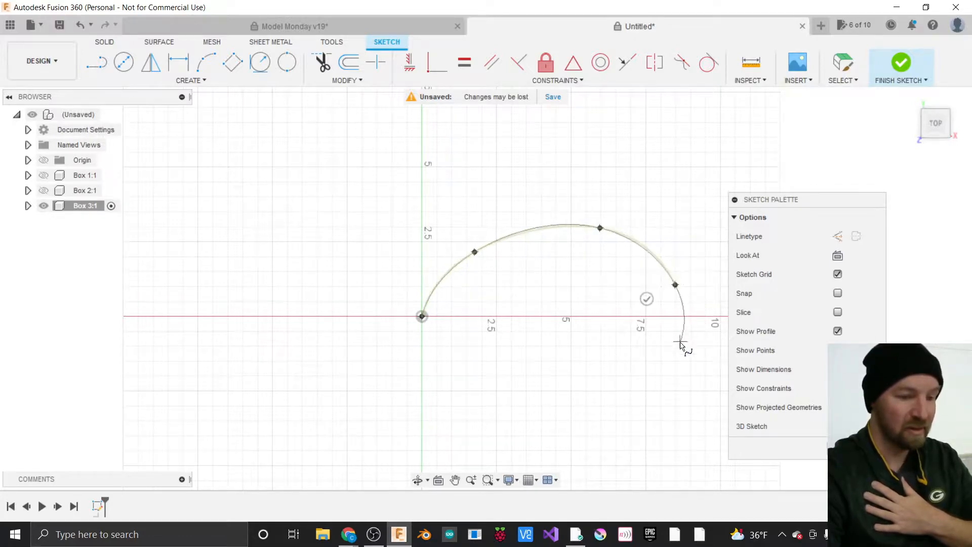
click(663, 373)
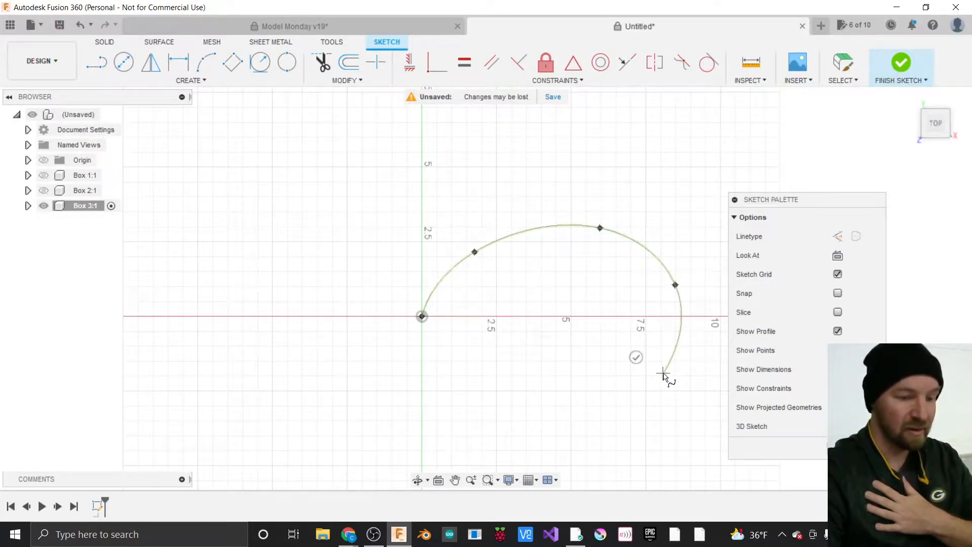
click(594, 343)
click(544, 301)
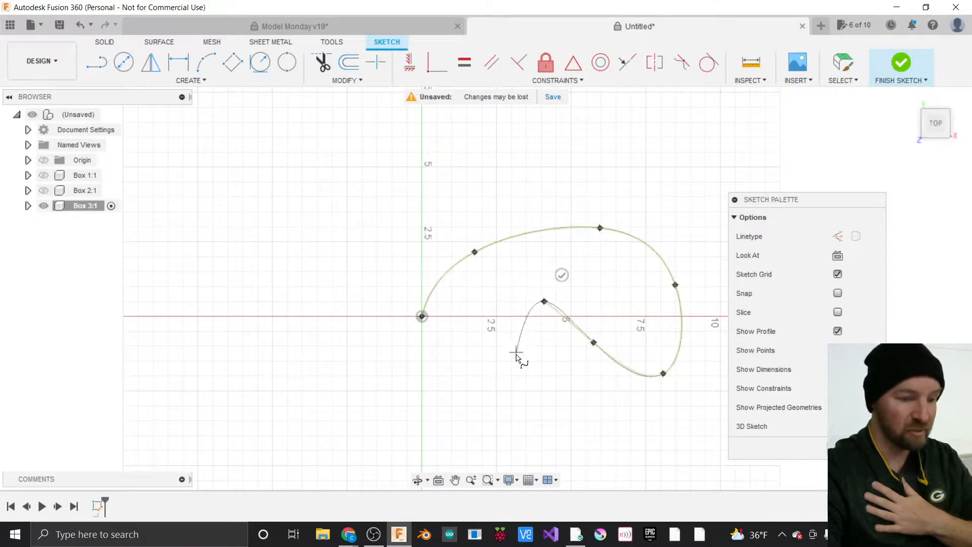
click(505, 386)
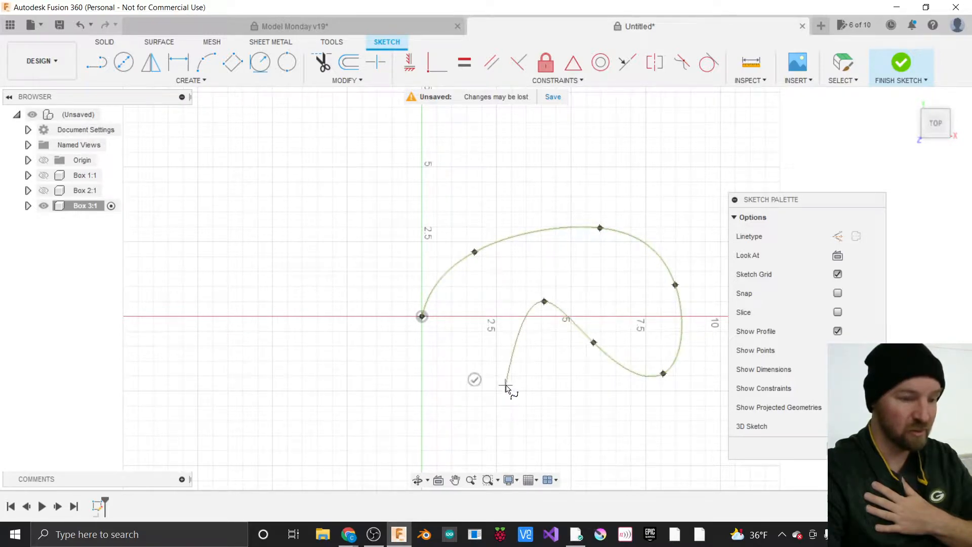
click(410, 394)
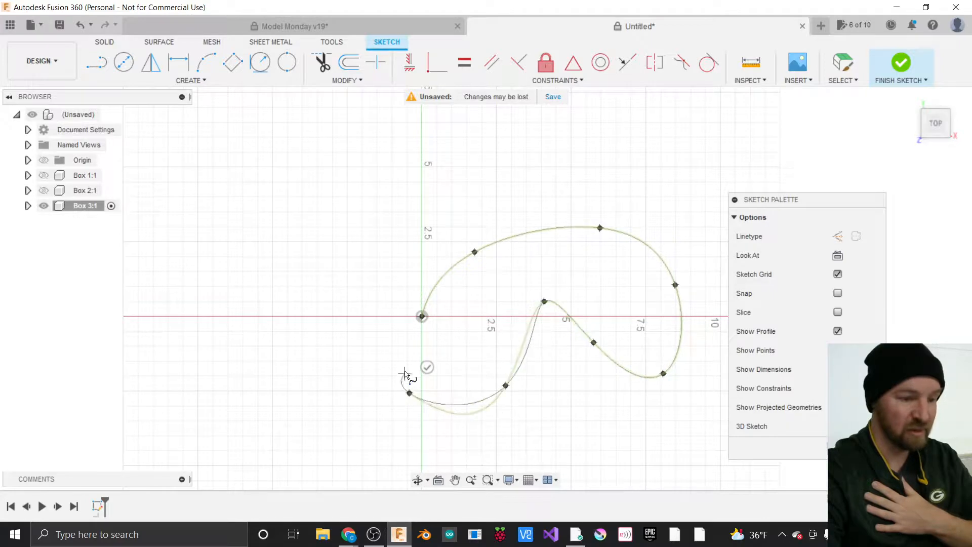
click(422, 317)
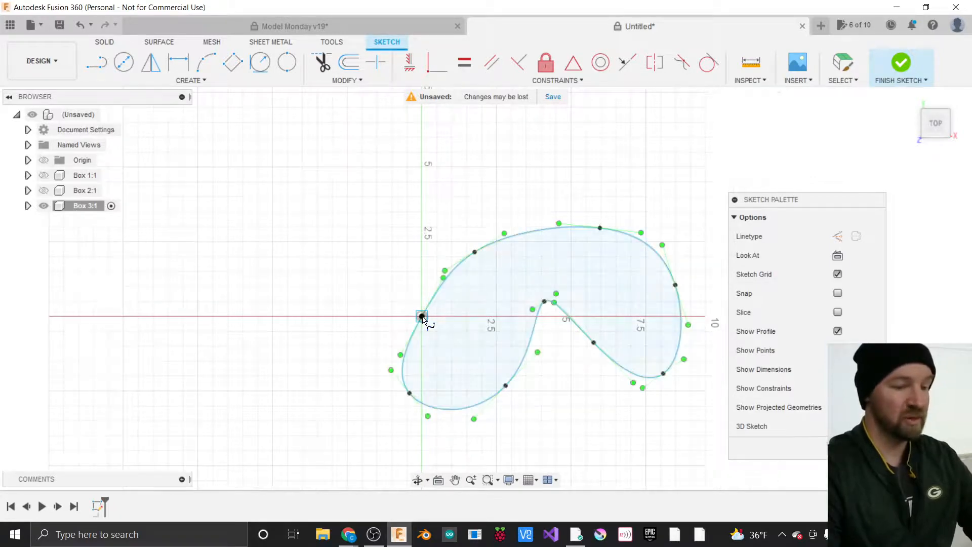
scroll(273, 354, down, 2)
scroll(508, 334, up, 4)
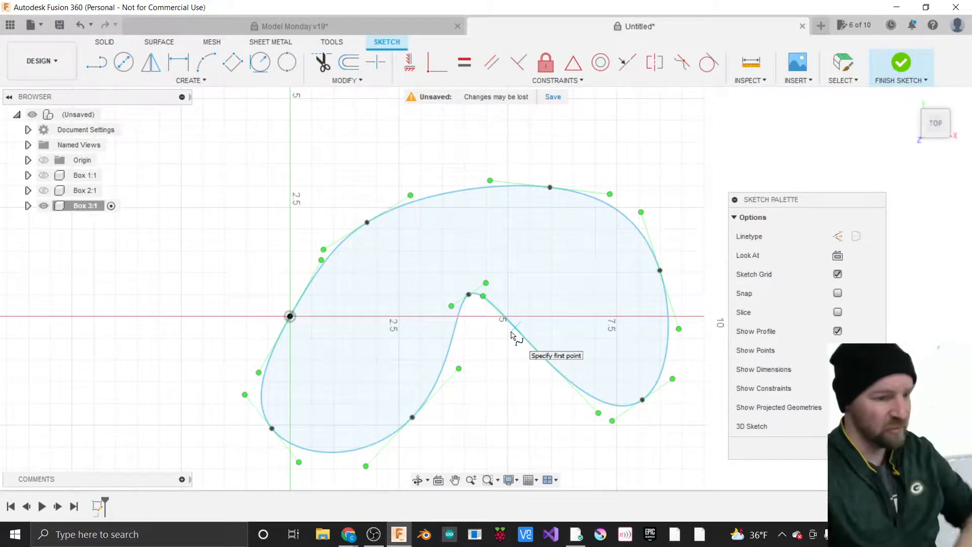
scroll(441, 338, up, 1)
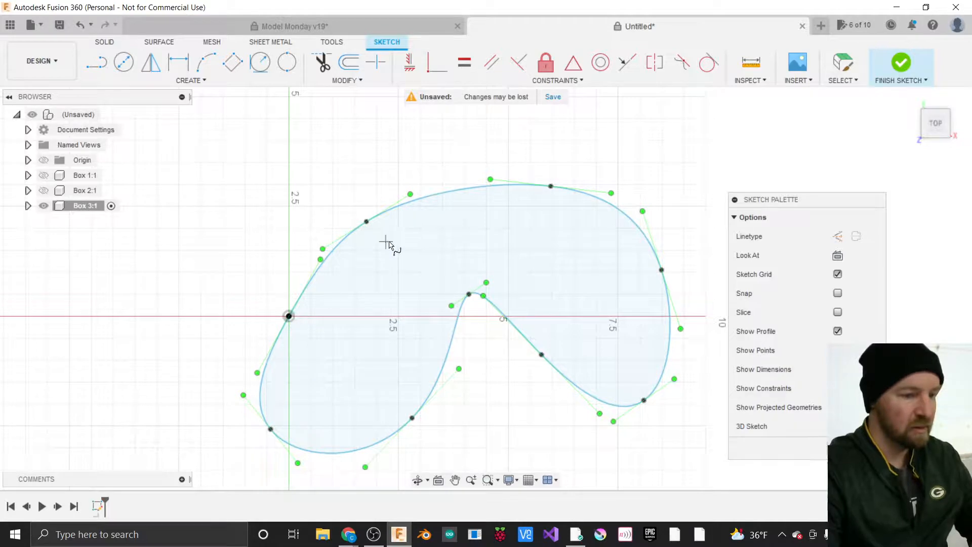
key(Escape)
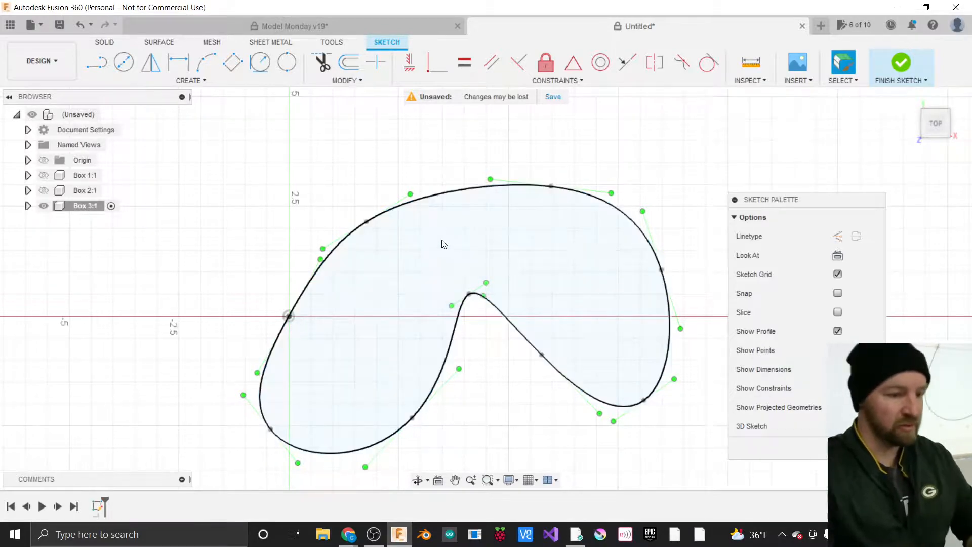
Reshape the spline by moving its inner notch, upper-left, lower-middle and lower-right fit points into a smoother bean outline, and finish the sketch.
drag(470, 298, 467, 343)
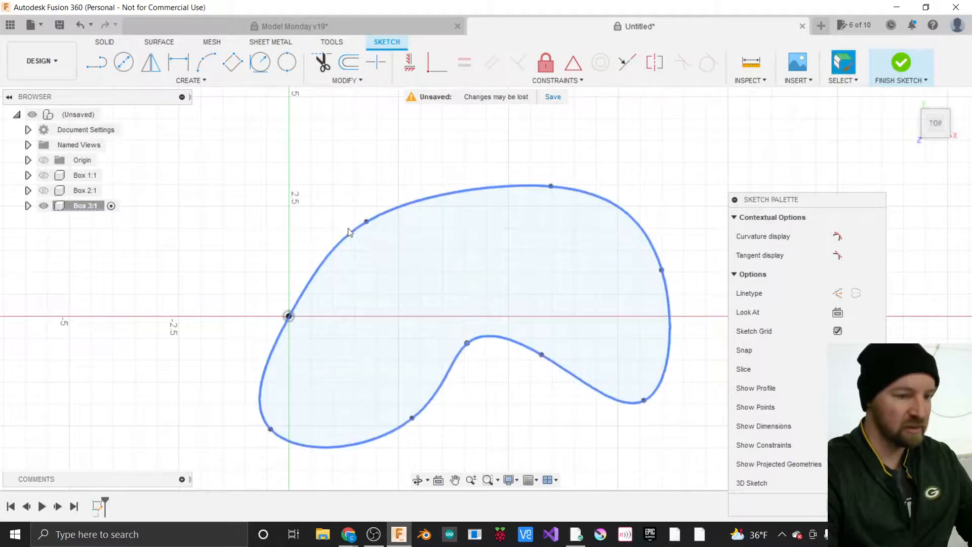
drag(370, 213, 393, 219)
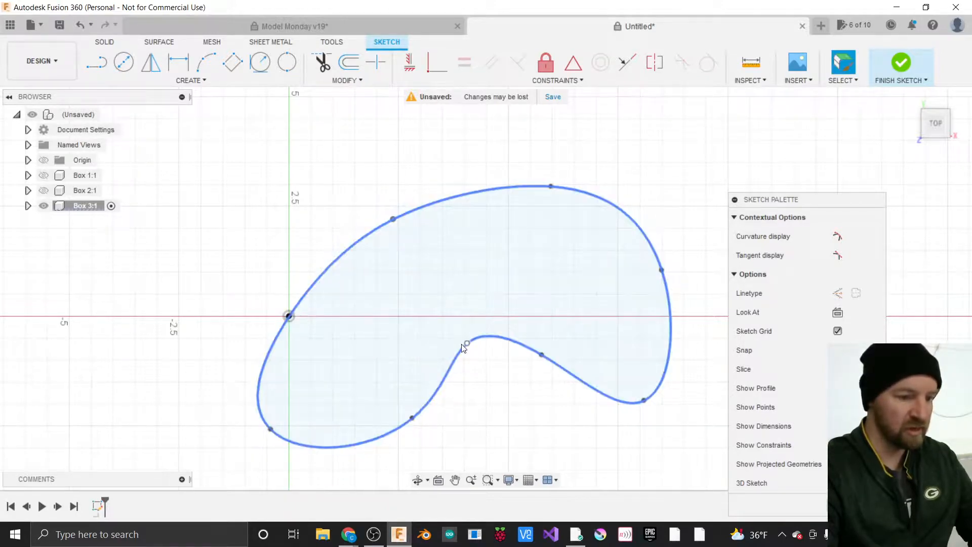
drag(412, 419, 420, 447)
mouse_move(467, 344)
mouse_down()
mouse_move(478, 364)
mouse_move(464, 363)
mouse_up()
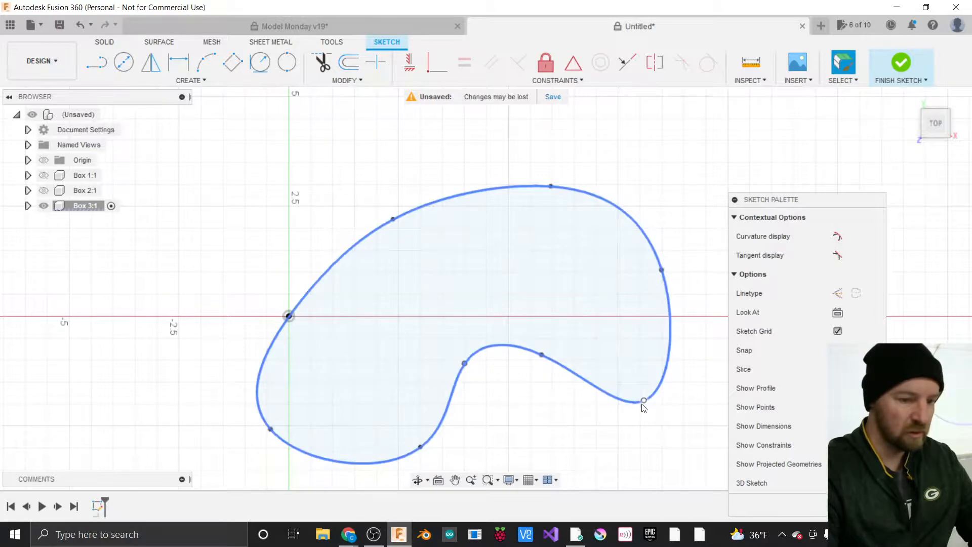
drag(644, 400, 702, 379)
scroll(364, 300, down, 2)
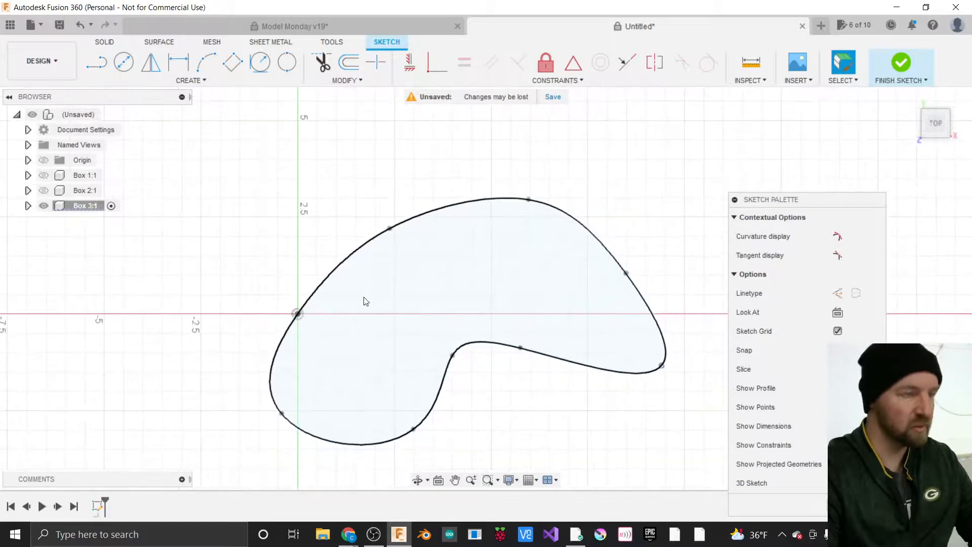
click(464, 204)
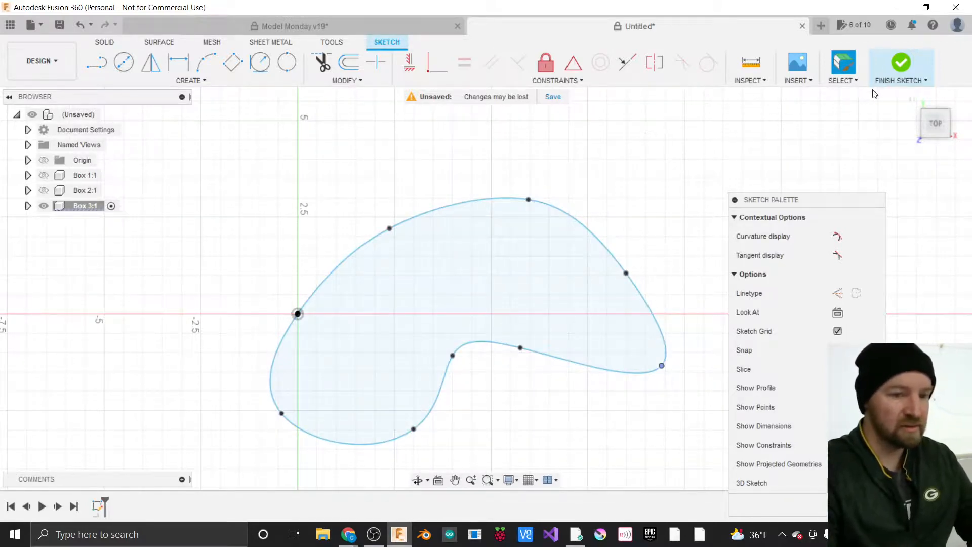
click(902, 65)
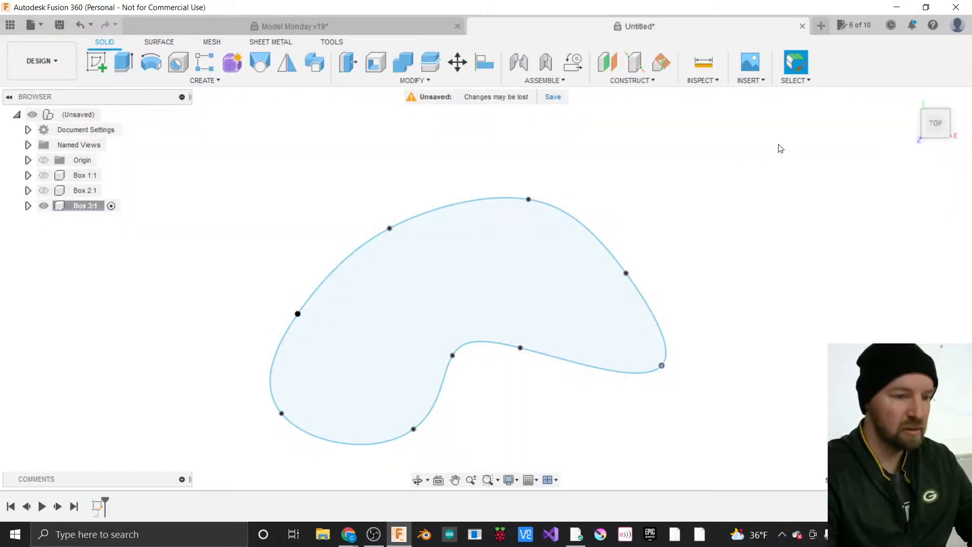
Extrude the closed spline in Box 3 as a surface, 5 in upward on one side, as a new body.
click(379, 234)
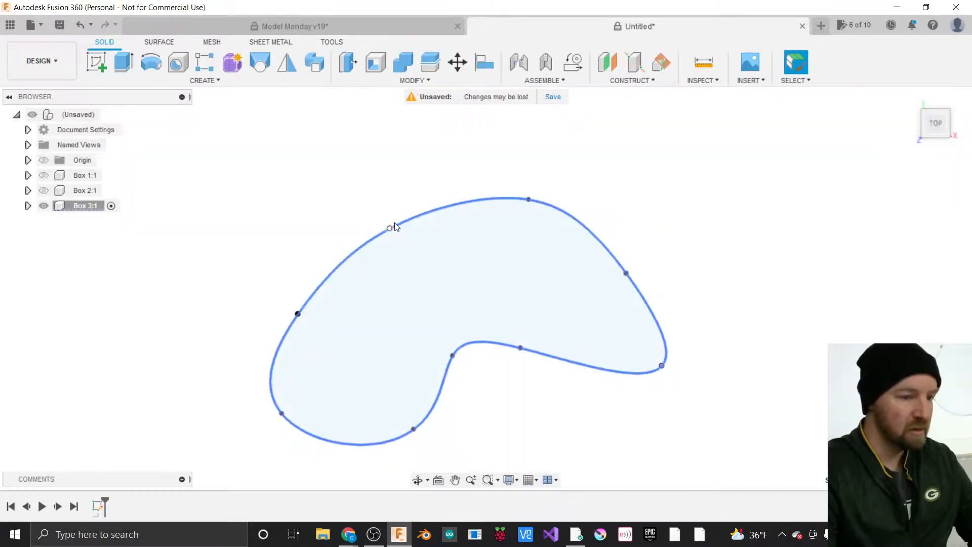
mouse_move(948, 133)
mouse_down()
mouse_move(935, 122)
mouse_move(943, 115)
mouse_up()
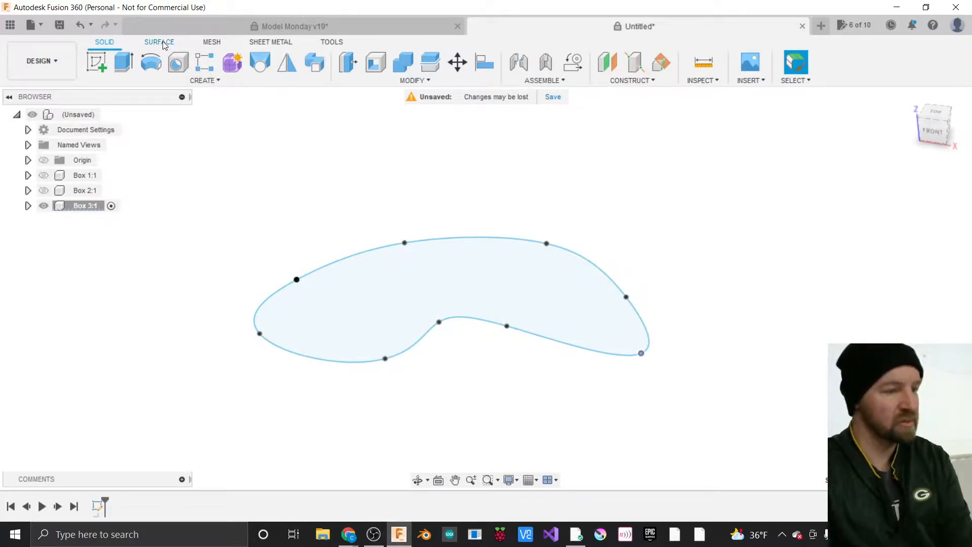
click(162, 42)
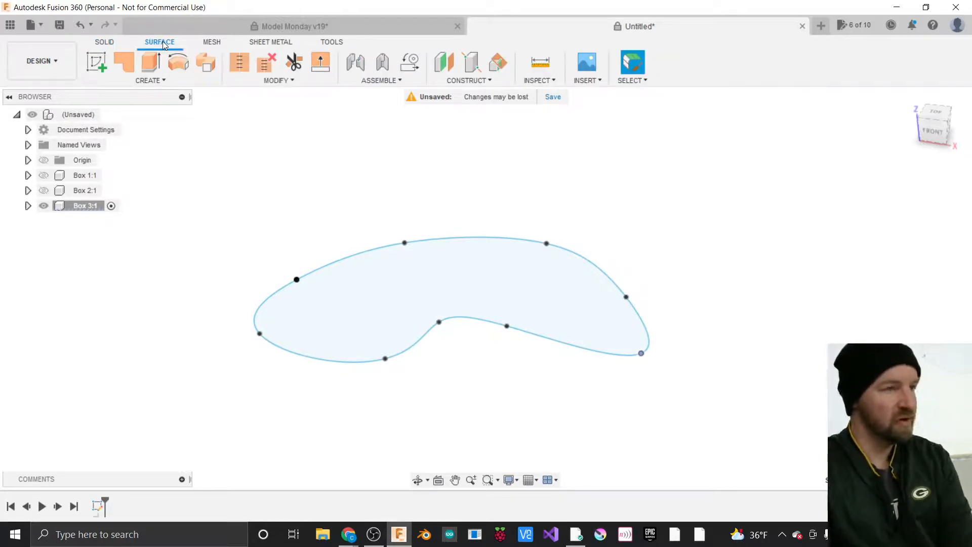
click(151, 80)
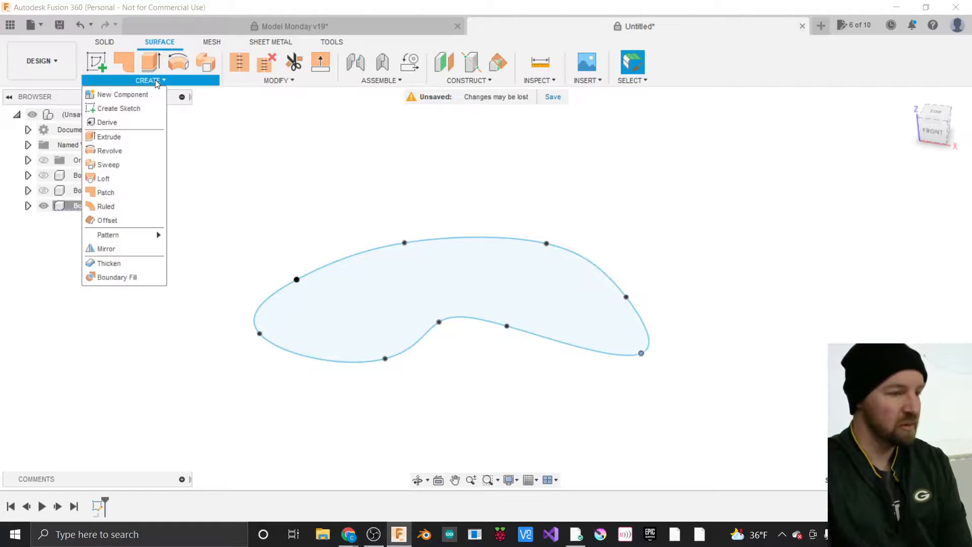
click(109, 136)
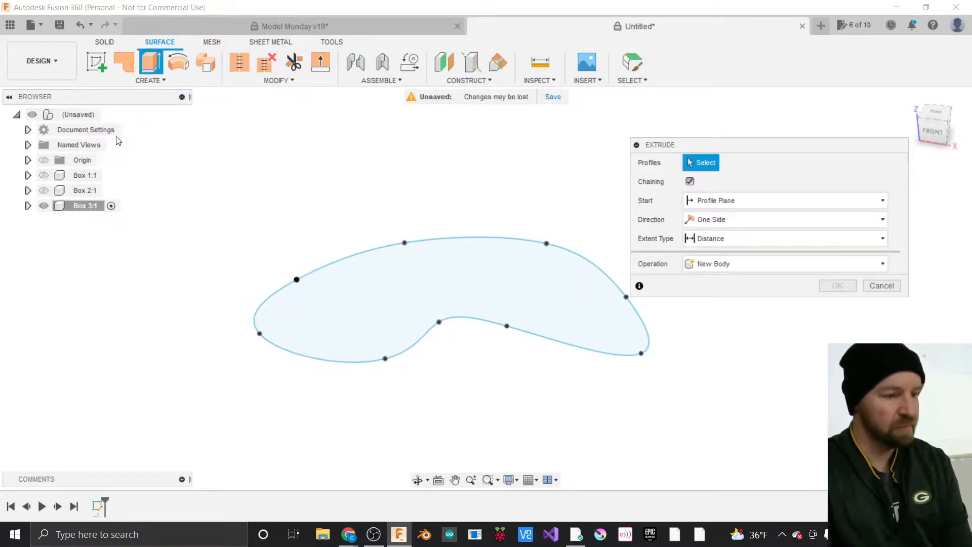
click(343, 262)
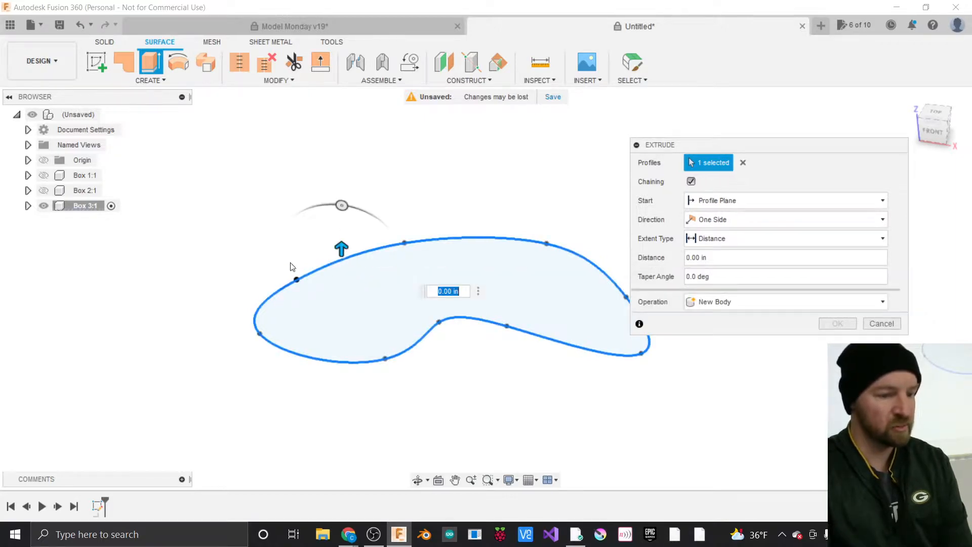
scroll(162, 329, down, 1)
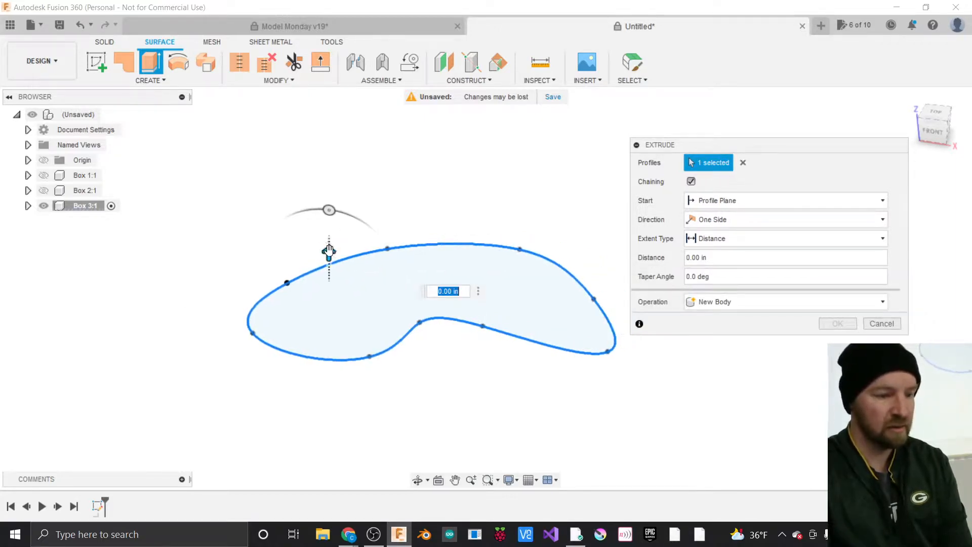
drag(328, 253, 328, 163)
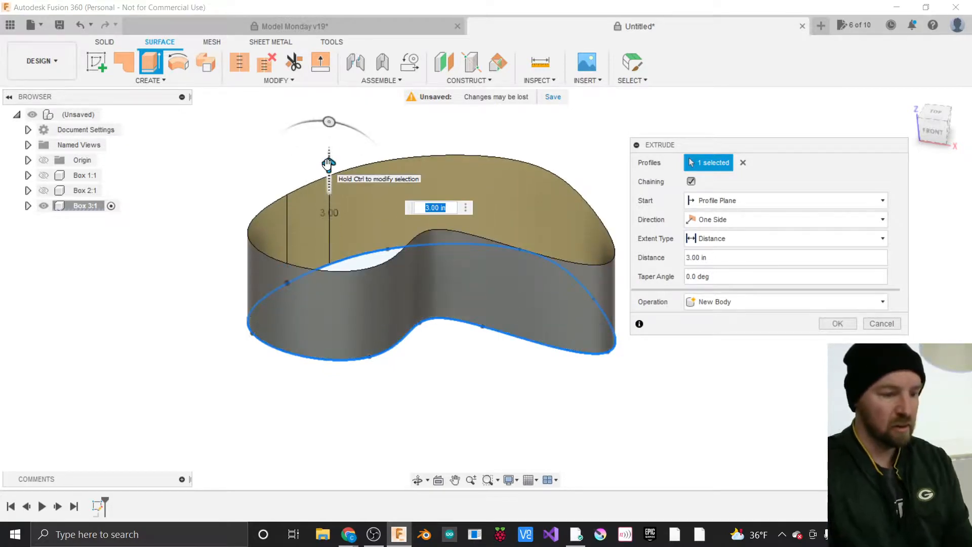
text(5)
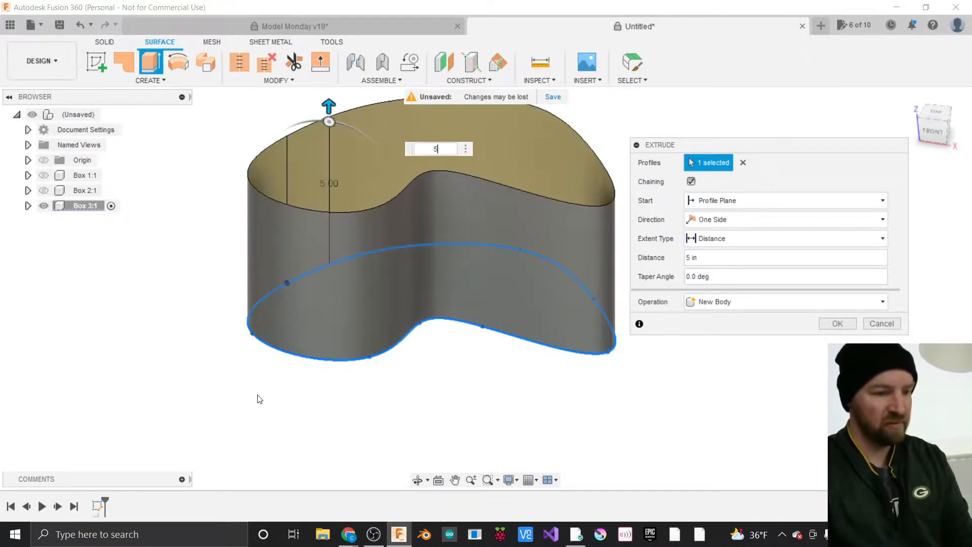
scroll(234, 410, down, 1)
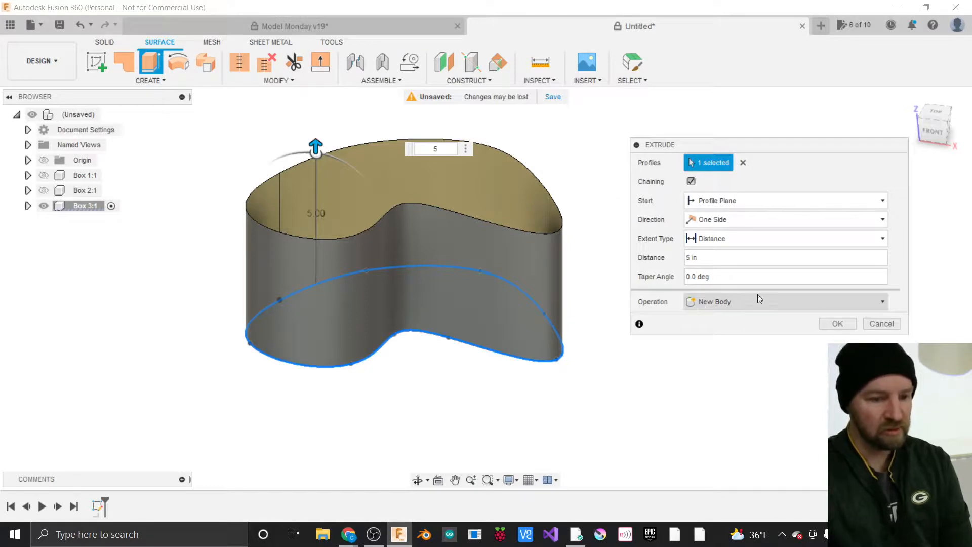
click(838, 324)
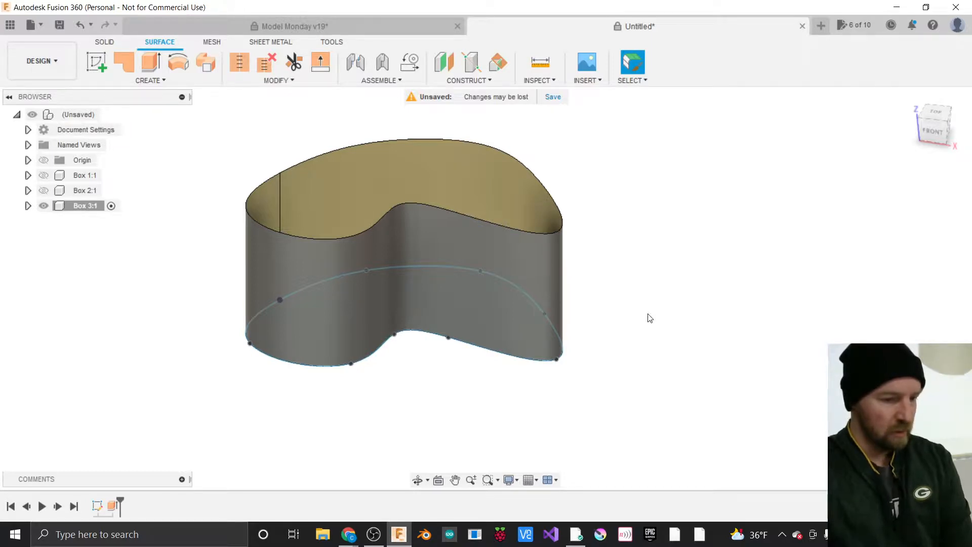
Try to patch the bottom opening of the extruded surface using the Sketch1 profile as the boundary, and remove that patch.
mouse_move(906, 125)
shift+middle_down()
mouse_move(830, 112)
mouse_move(693, 36)
mouse_move(692, 18)
mouse_move(627, 109)
mouse_move(619, 185)
shift+middle_up()
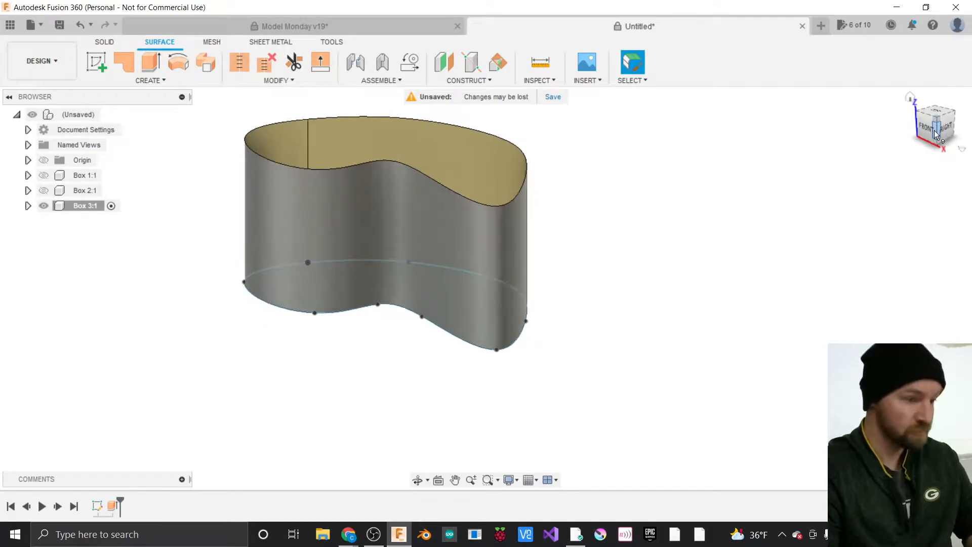
click(934, 129)
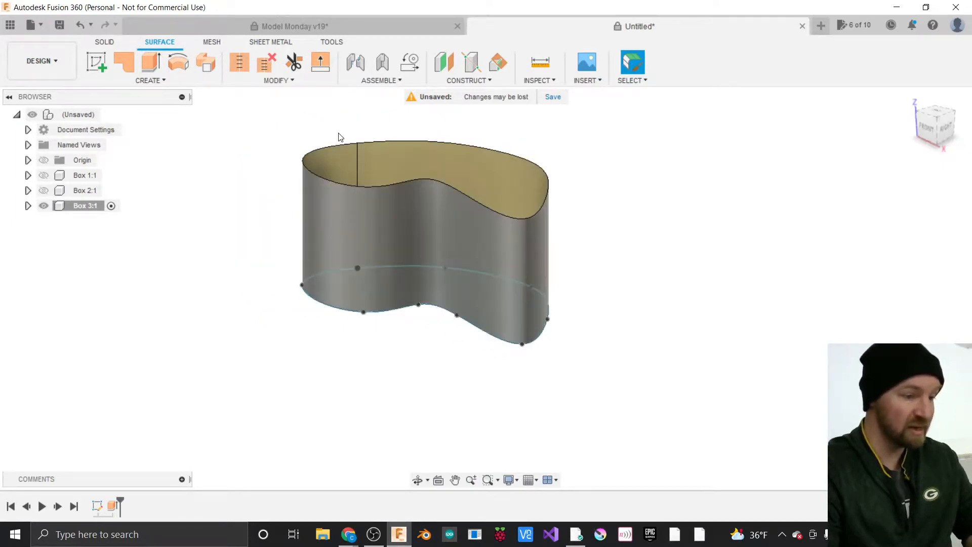
scroll(338, 134, up, 3)
click(160, 83)
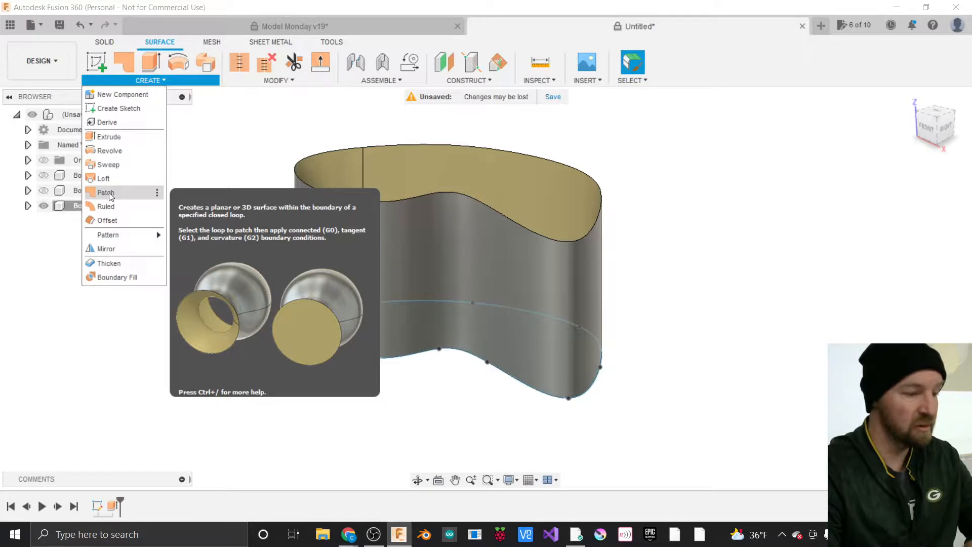
click(105, 192)
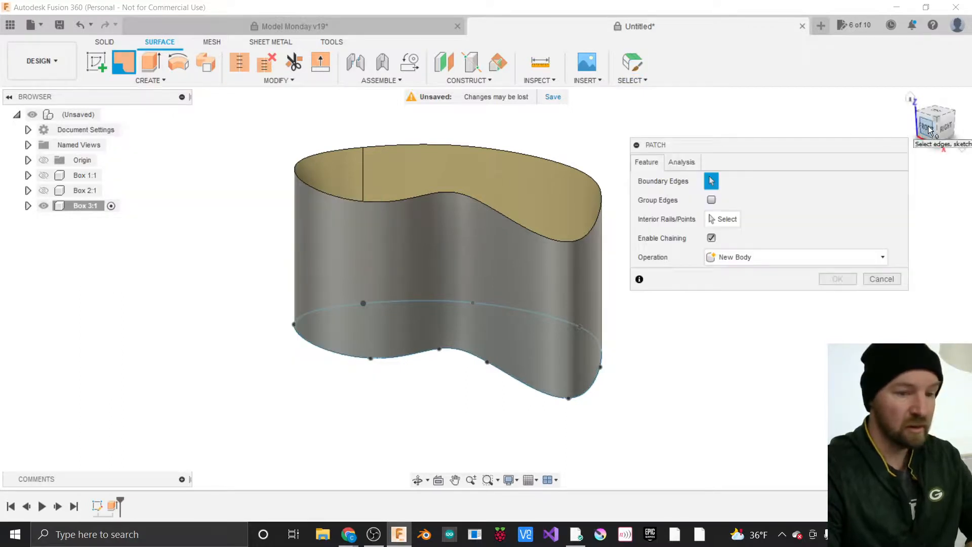
drag(937, 144, 951, 101)
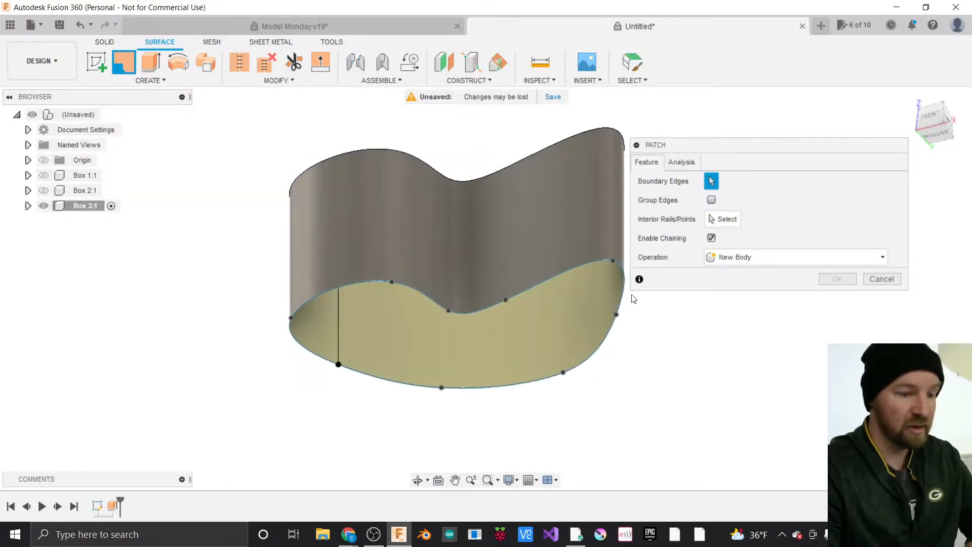
click(560, 282)
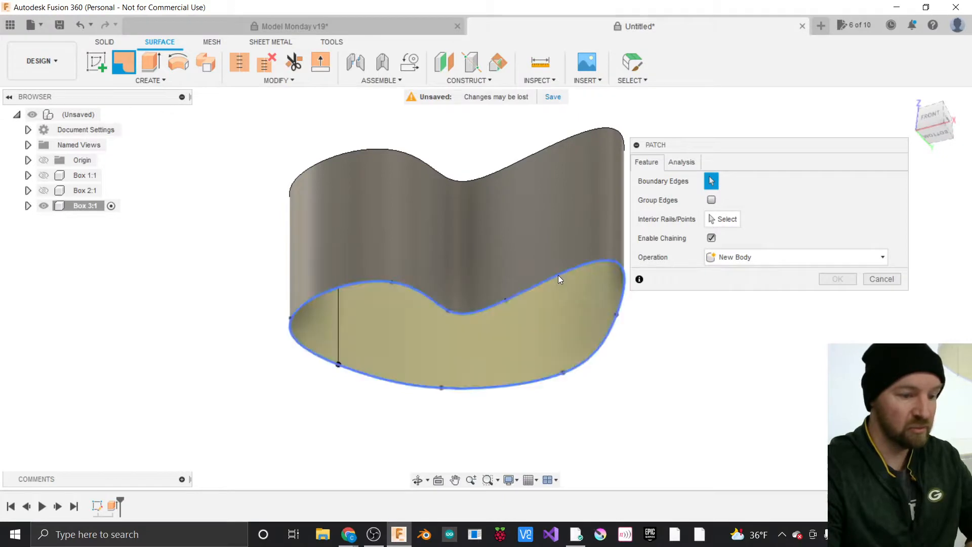
click(28, 206)
click(39, 251)
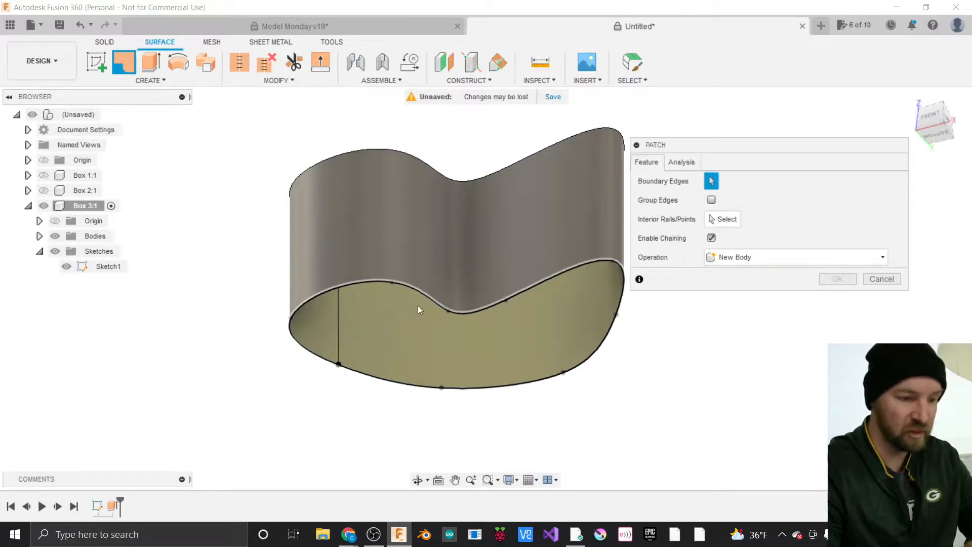
click(388, 321)
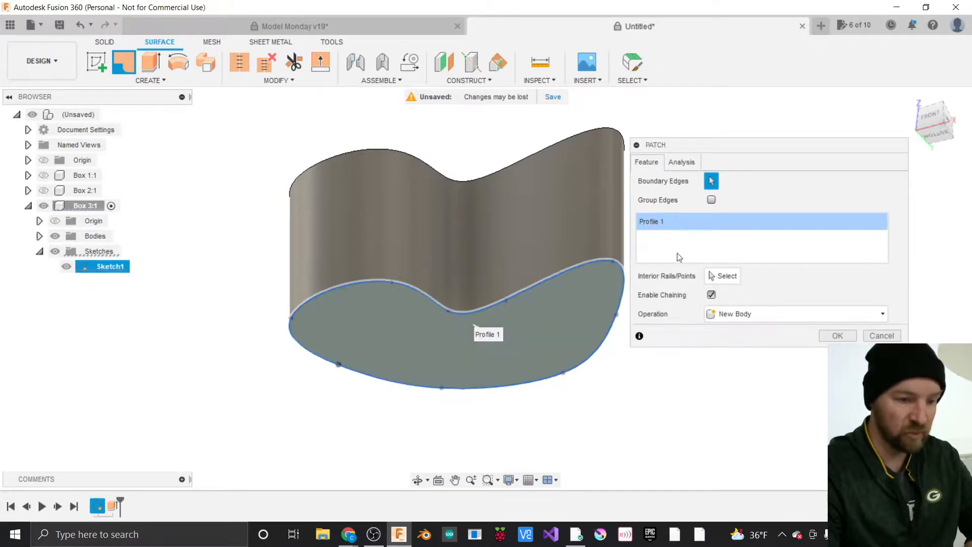
key(Return)
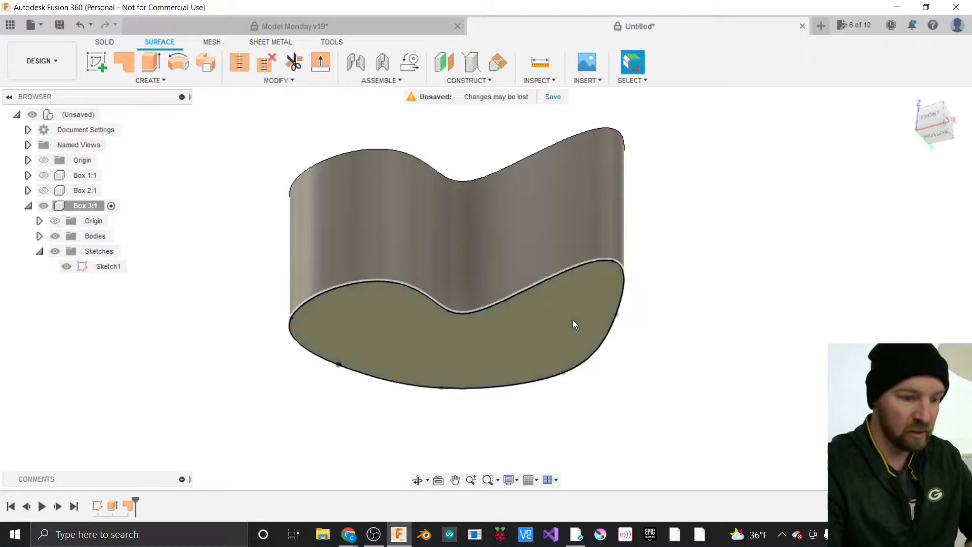
click(438, 327)
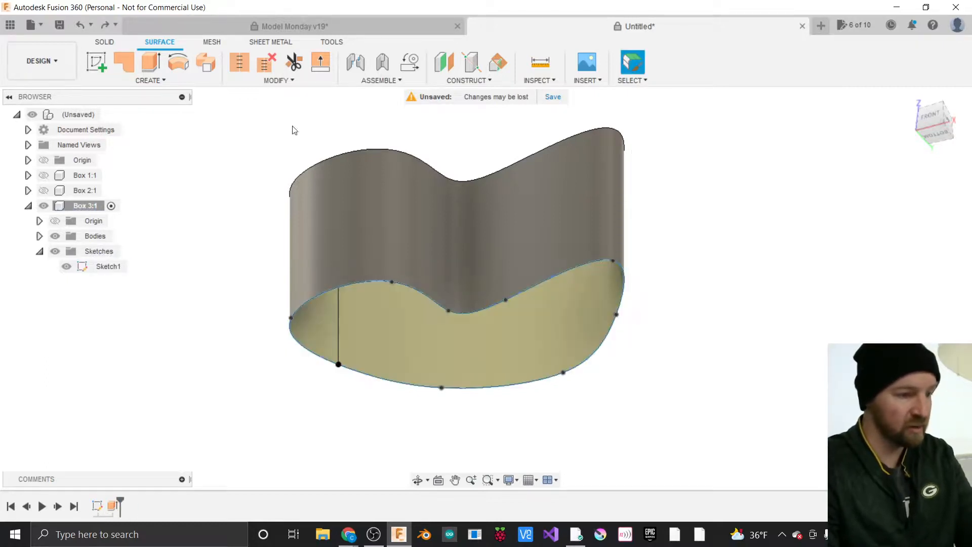
Hide Sketch1 and patch the bottom opening from the surface's lower edge with Connected (G0) continuity, as a new body.
click(66, 266)
click(171, 81)
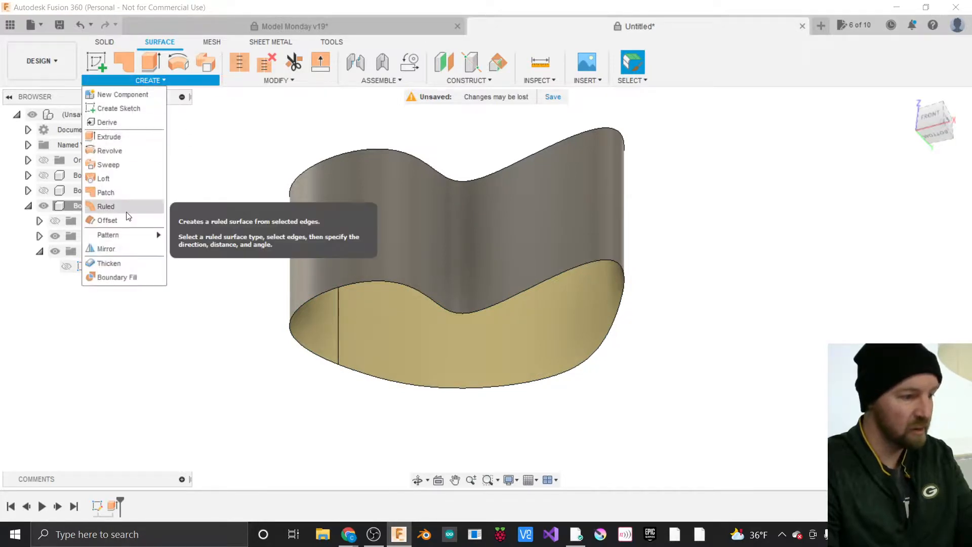
click(120, 195)
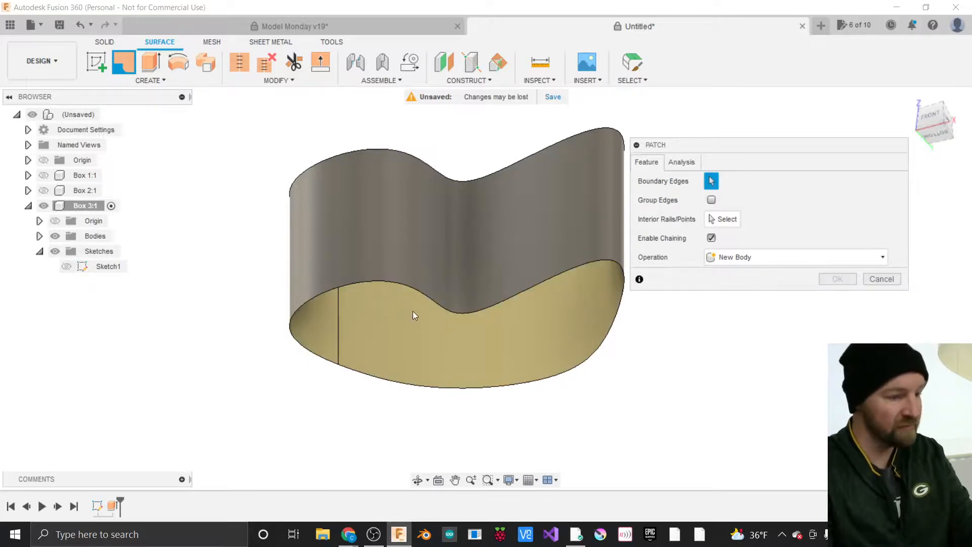
click(396, 282)
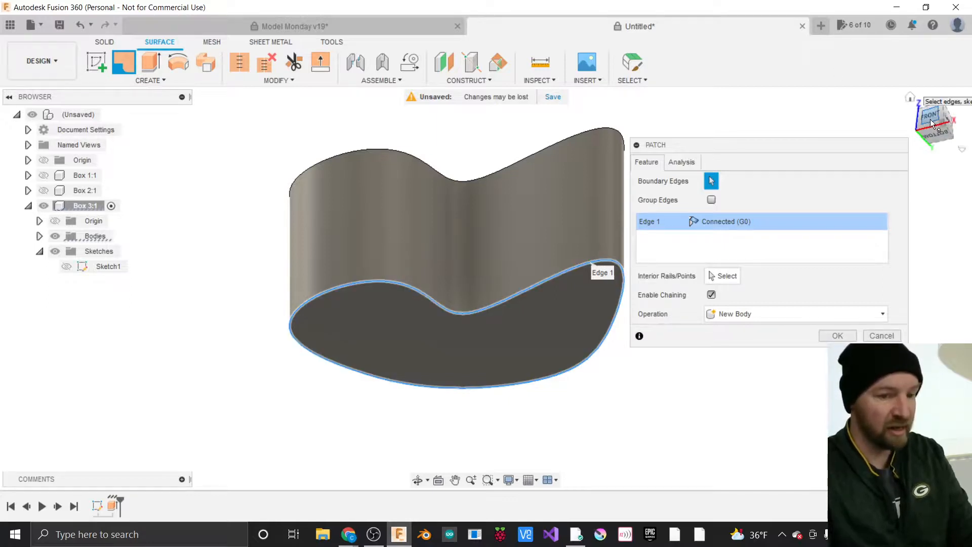
mouse_move(936, 125)
mouse_down()
mouse_move(936, 154)
mouse_move(937, 138)
mouse_up()
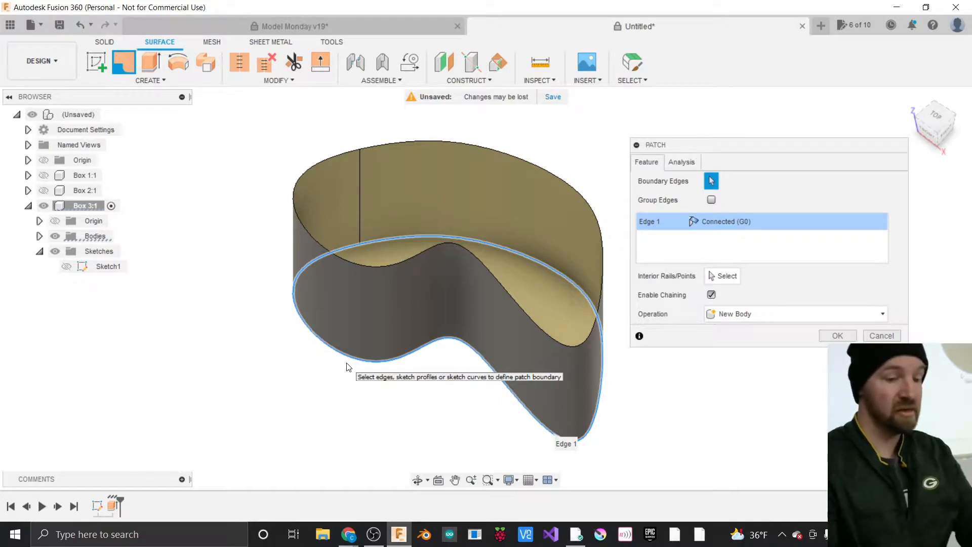
click(837, 336)
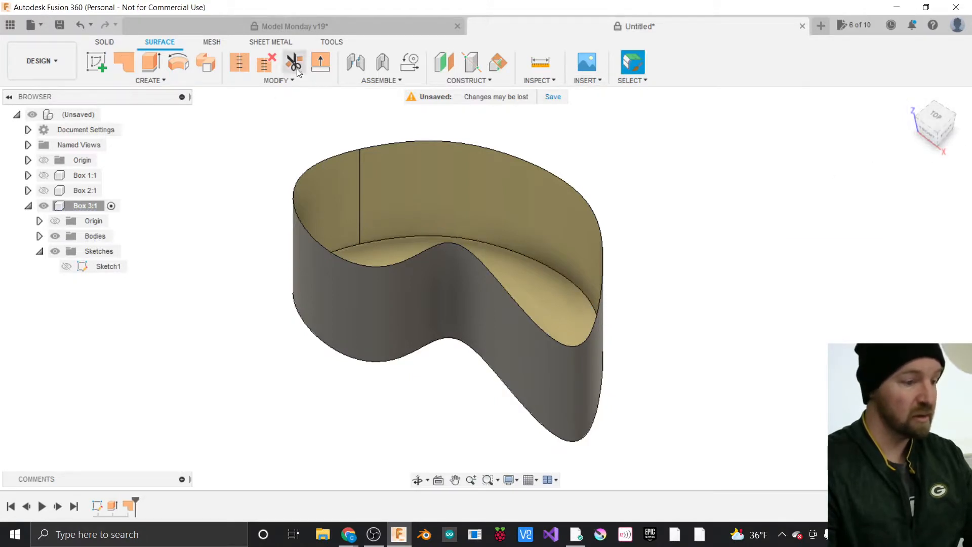
Reverse the normal of the bottom patch face inside the box.
click(263, 80)
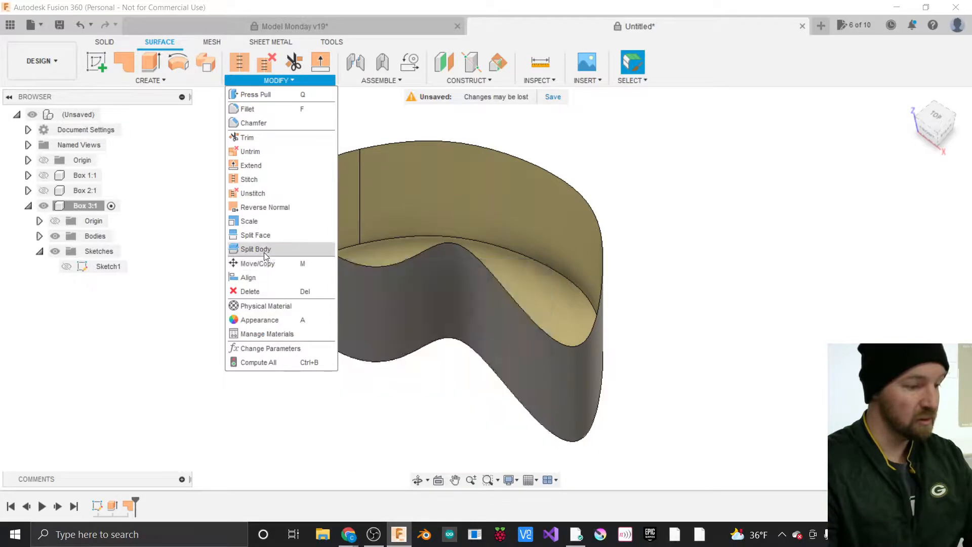
click(265, 207)
click(374, 254)
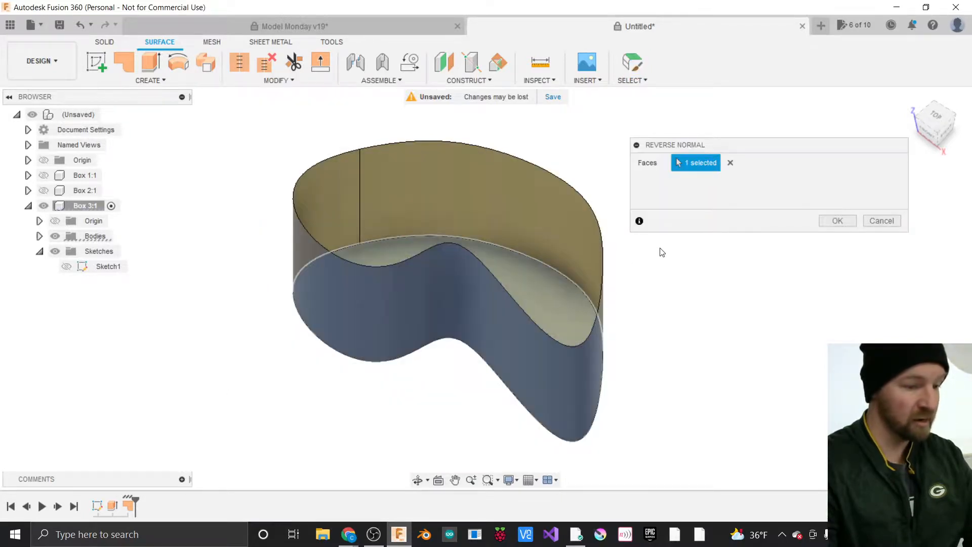
click(838, 220)
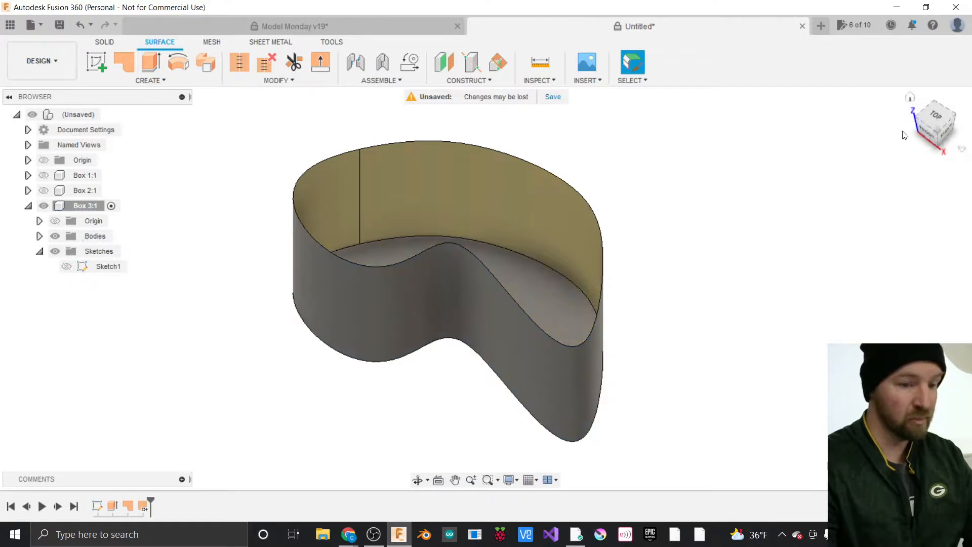
Flip the bottom patch's normal back from the underside so its front side faces outward like the wall's.
mouse_move(936, 130)
mouse_down()
mouse_move(899, 61)
mouse_move(929, 124)
mouse_up()
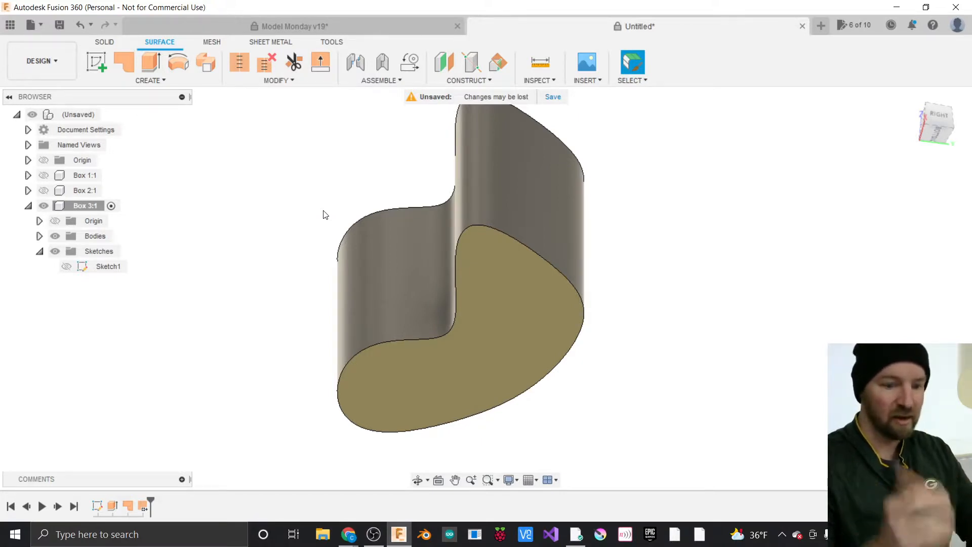
click(292, 83)
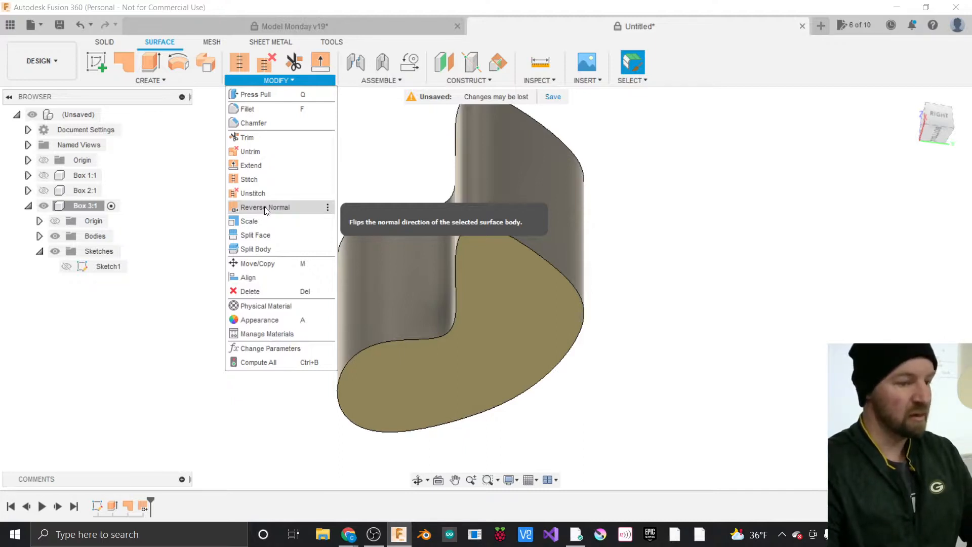
click(264, 206)
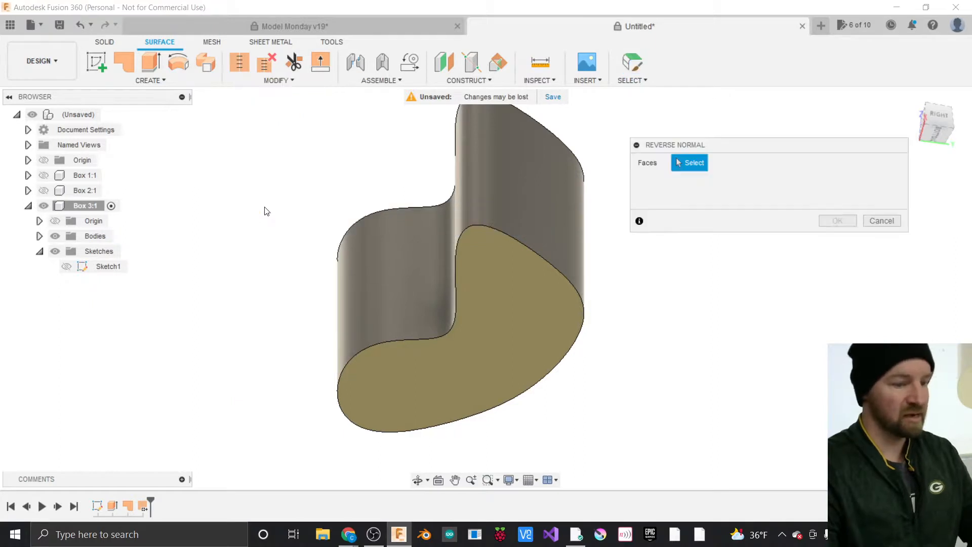
click(514, 296)
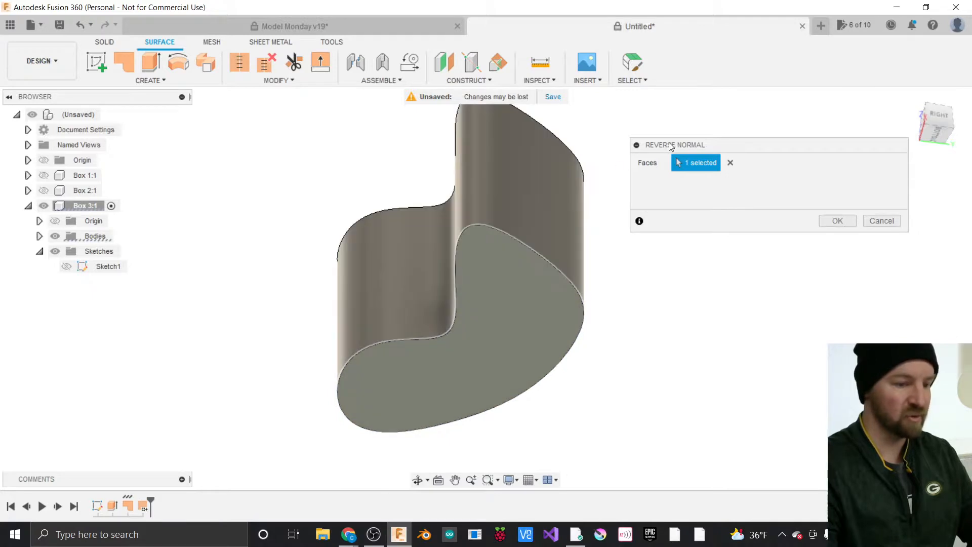
drag(672, 145, 689, 153)
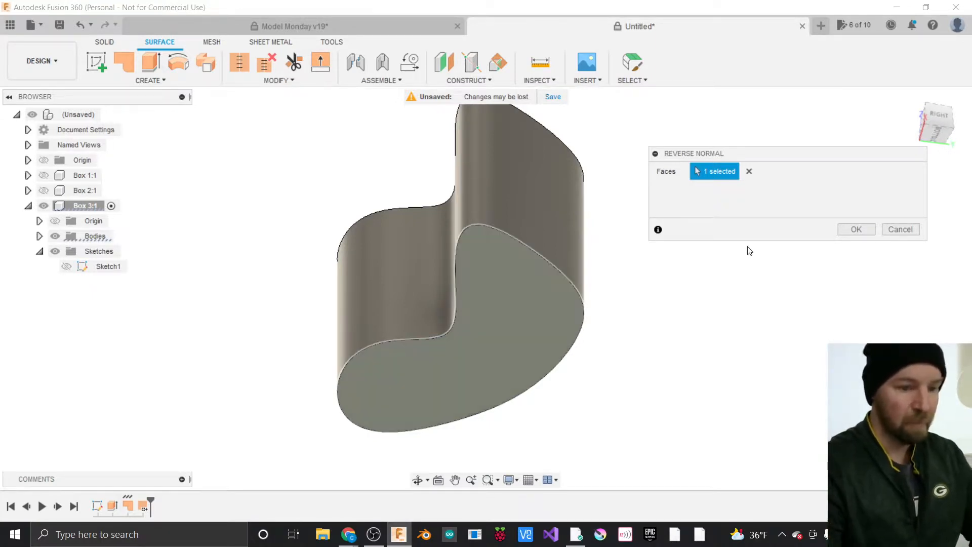
click(845, 231)
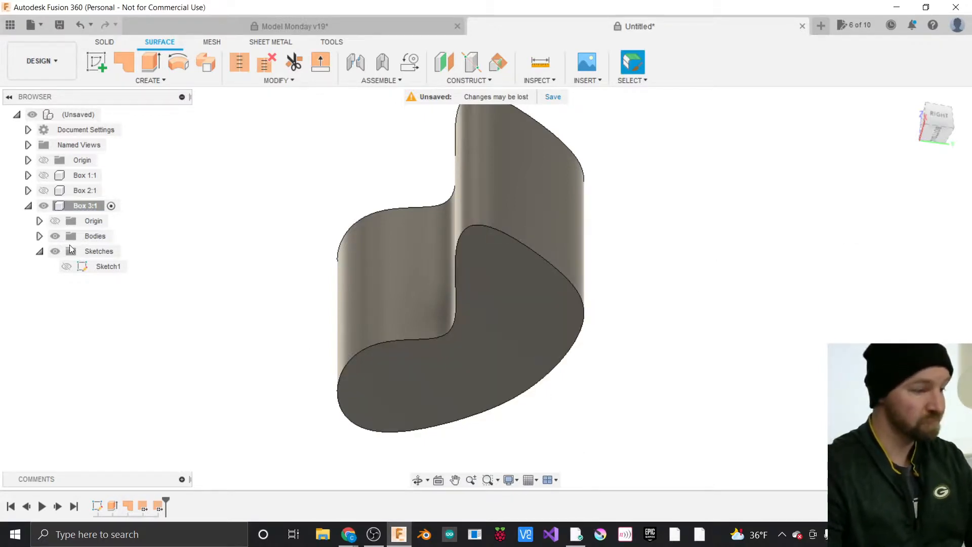
Examine Box 3's two separate surface bodies by hiding and showing the bottom patch and highlighting each one.
click(39, 236)
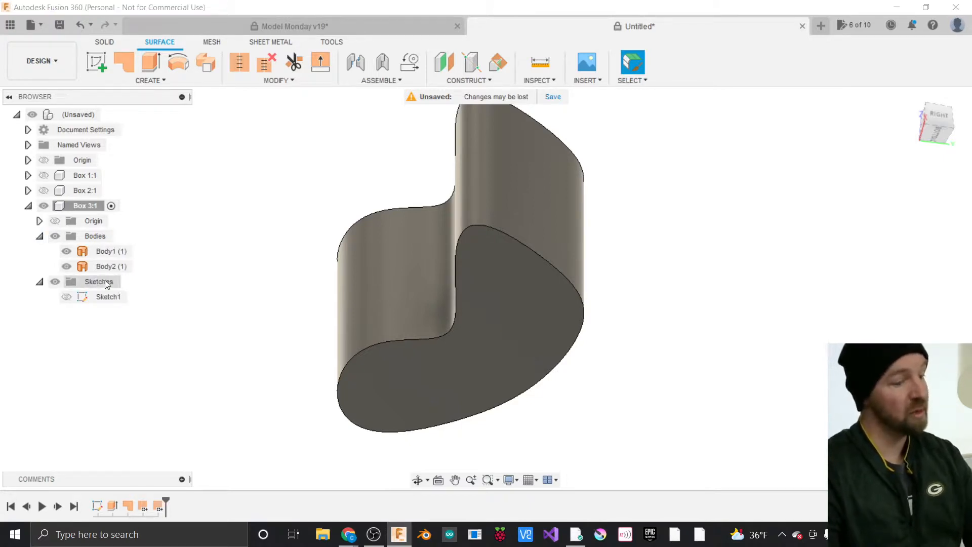
click(67, 266)
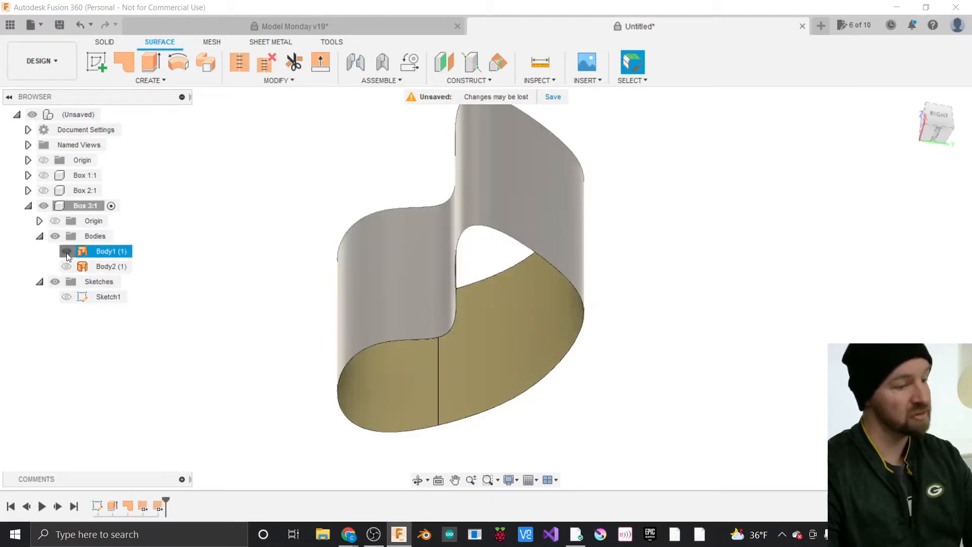
click(68, 268)
click(66, 267)
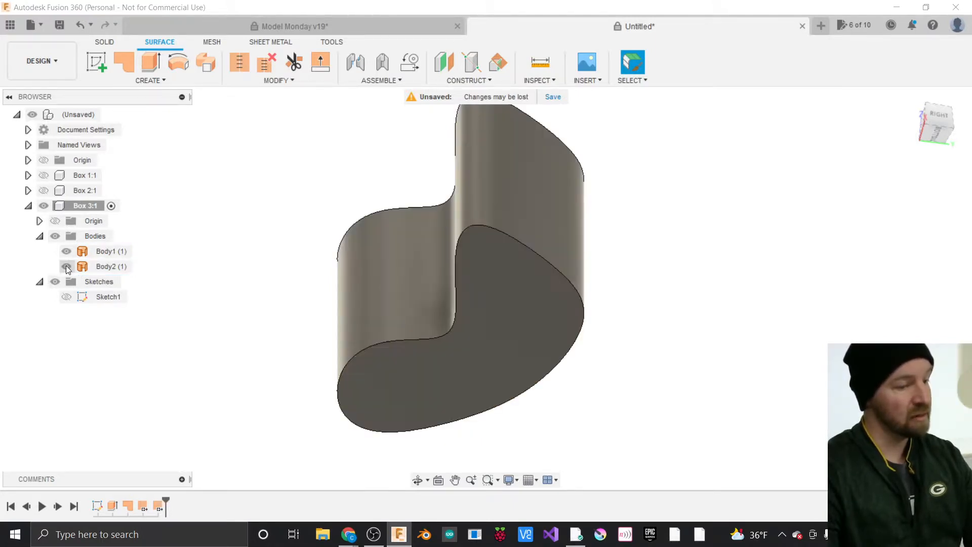
click(95, 251)
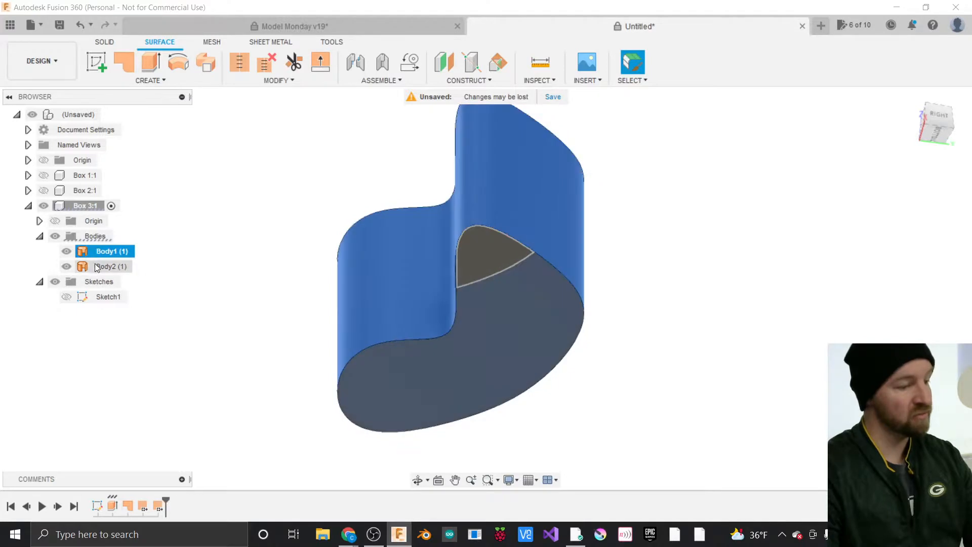
click(98, 266)
click(97, 252)
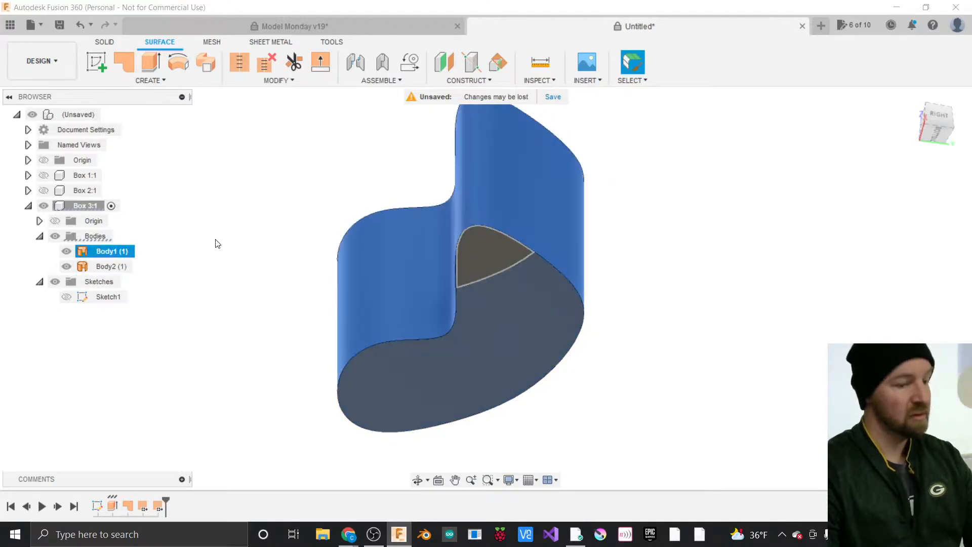
click(218, 244)
Stitch the extruded wall surface and the bottom patch into a new body with a tolerance of 0.004 in.
click(277, 81)
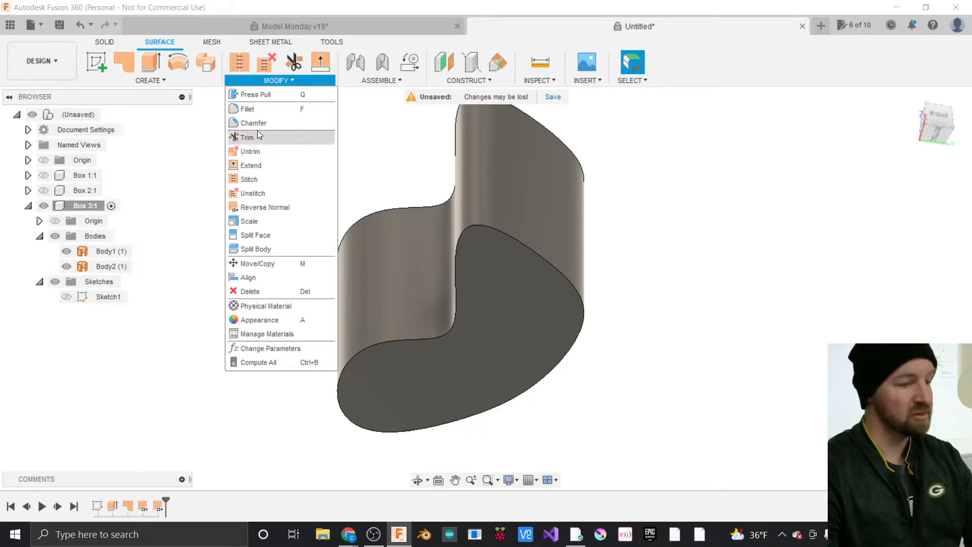
click(248, 179)
click(442, 224)
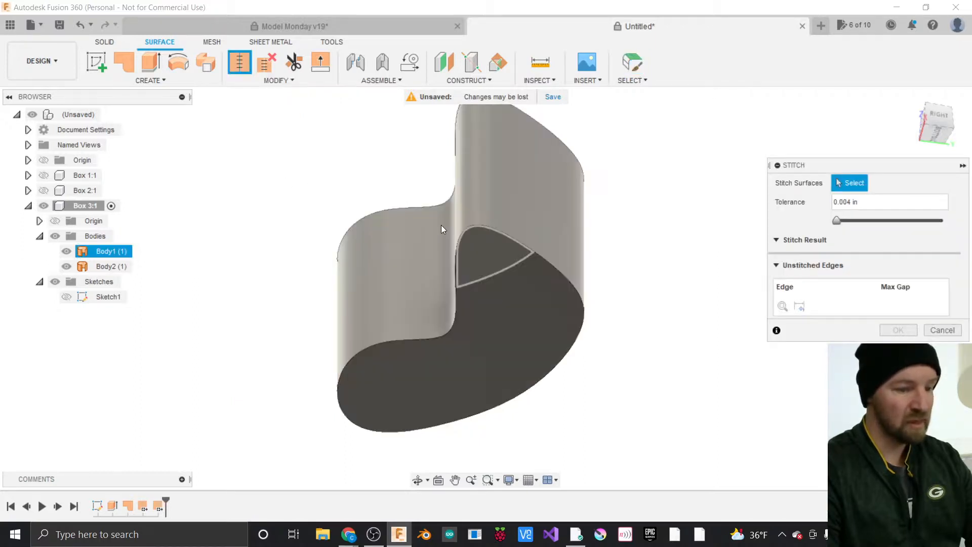
click(512, 251)
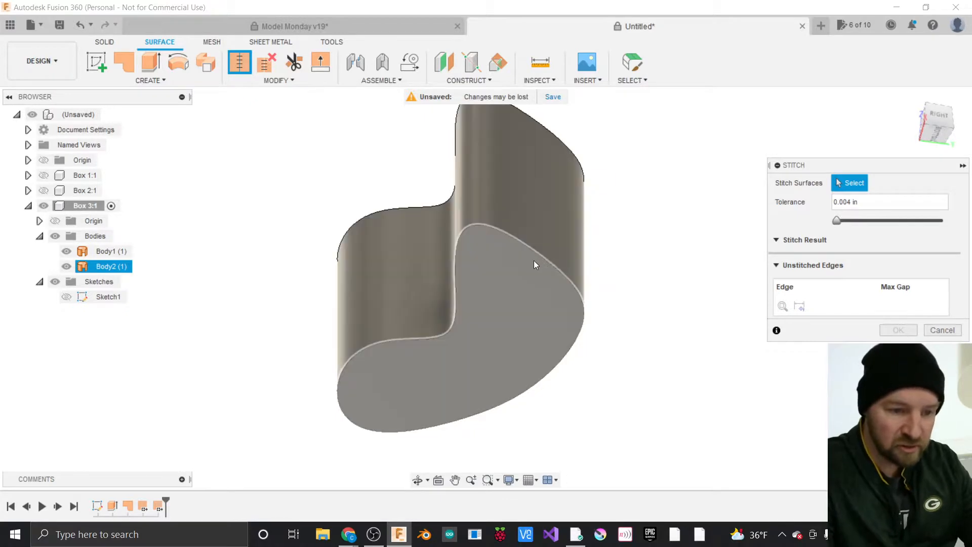
click(544, 197)
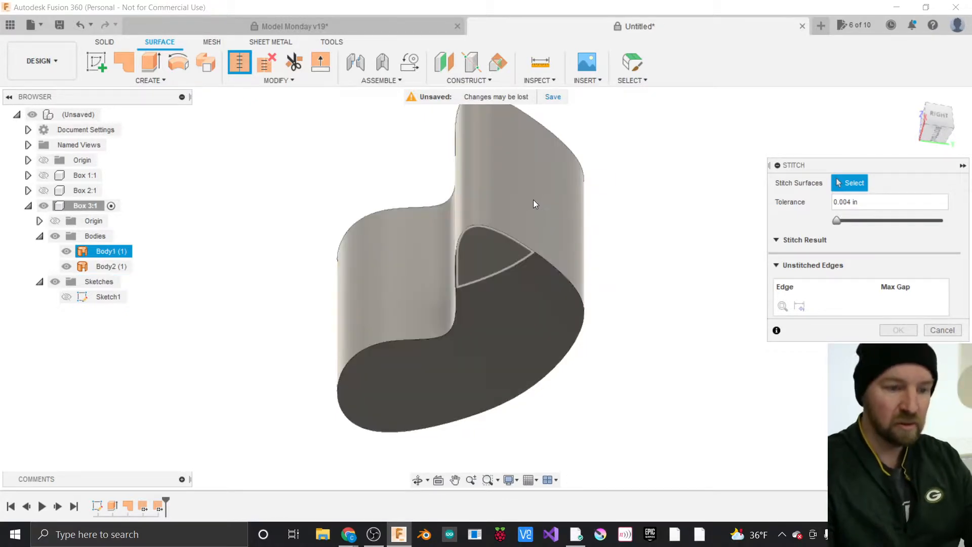
click(749, 169)
drag(801, 166, 673, 153)
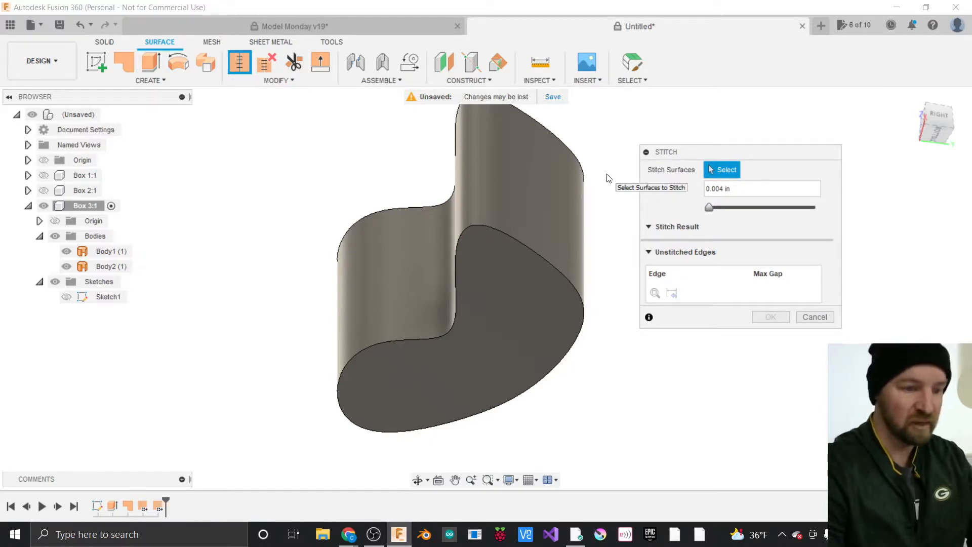
click(515, 203)
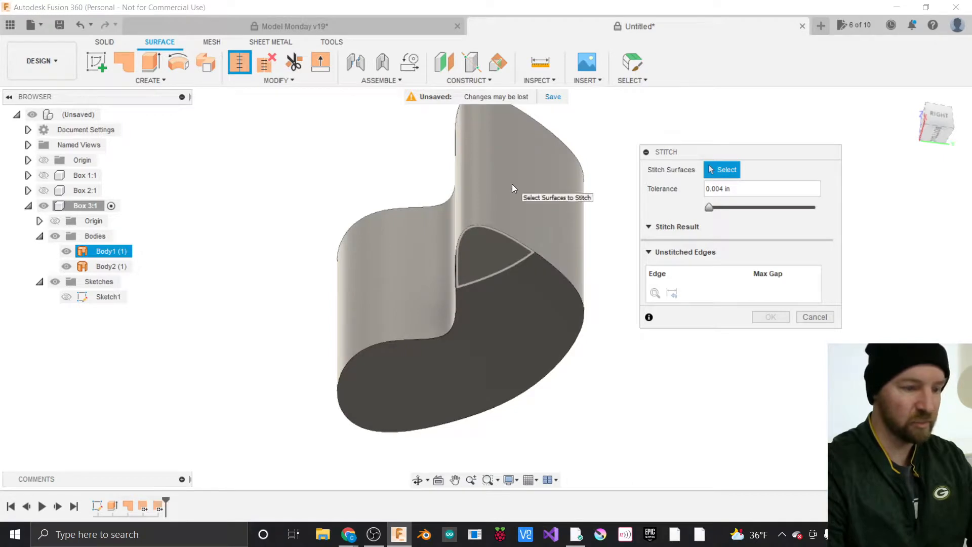
click(512, 184)
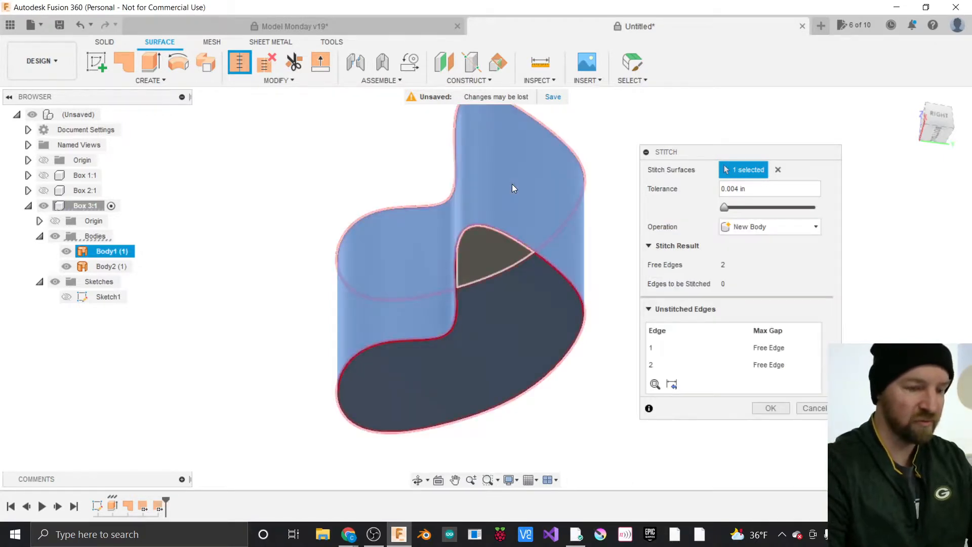
click(507, 251)
click(491, 259)
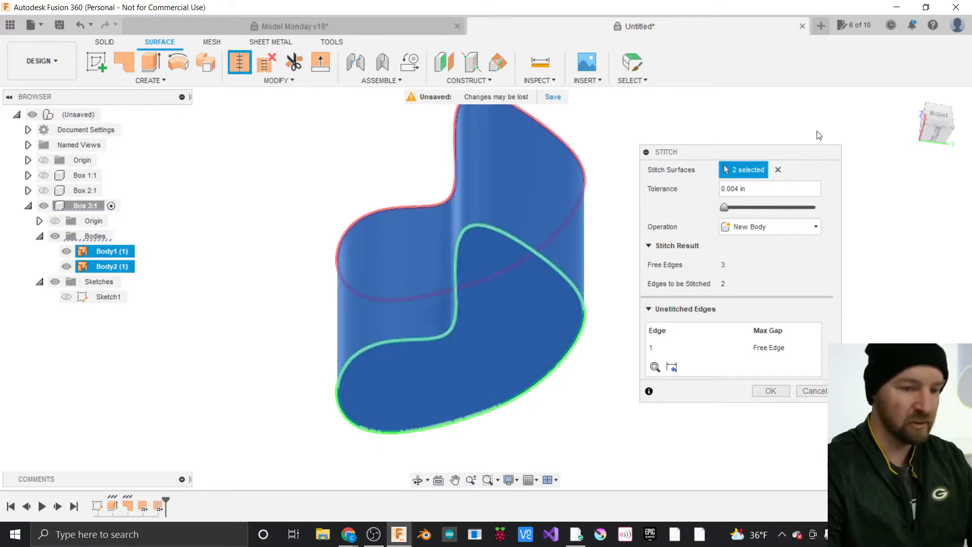
drag(937, 124, 957, 162)
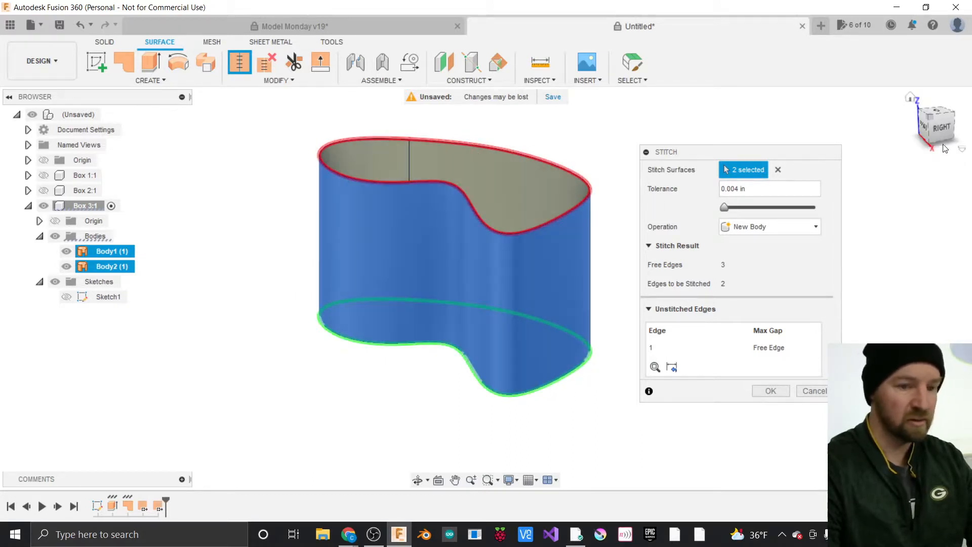
drag(945, 149, 954, 150)
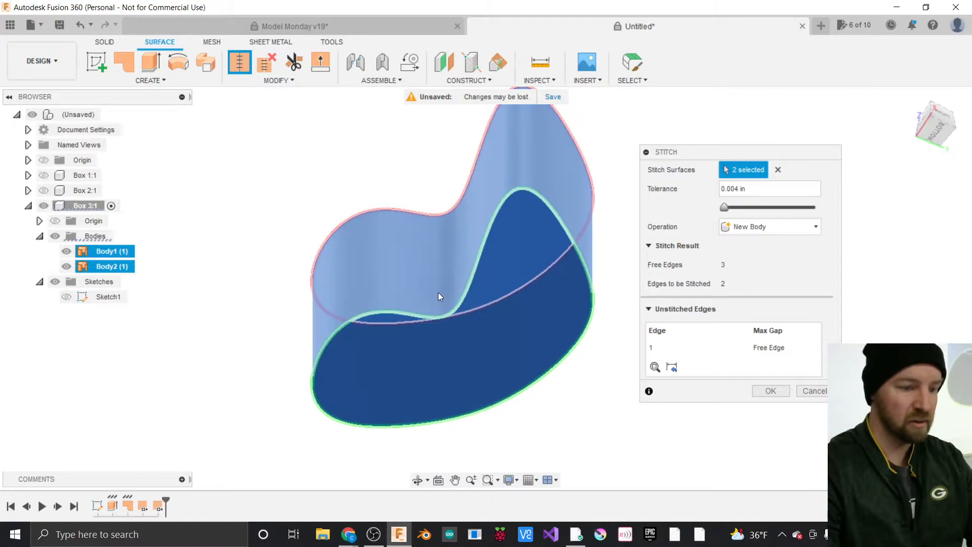
click(770, 391)
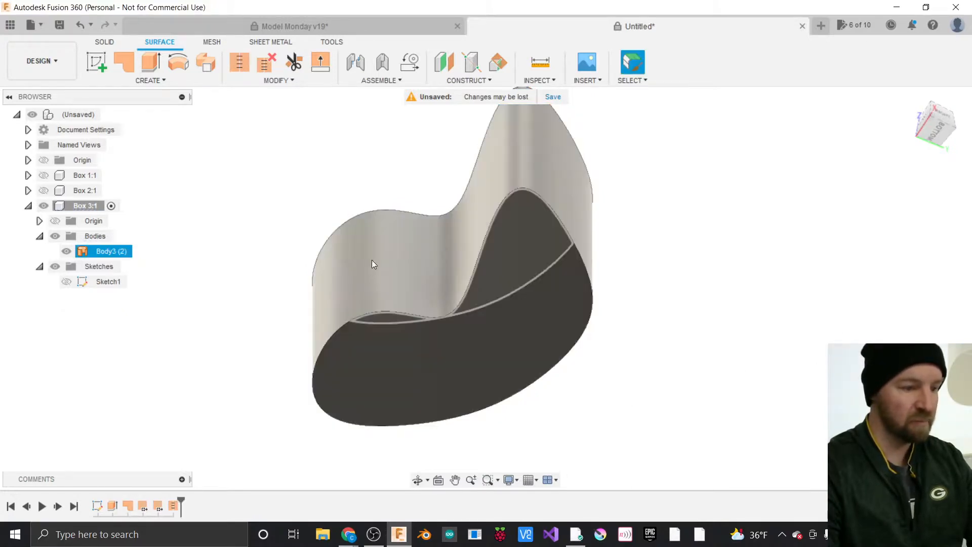
click(275, 284)
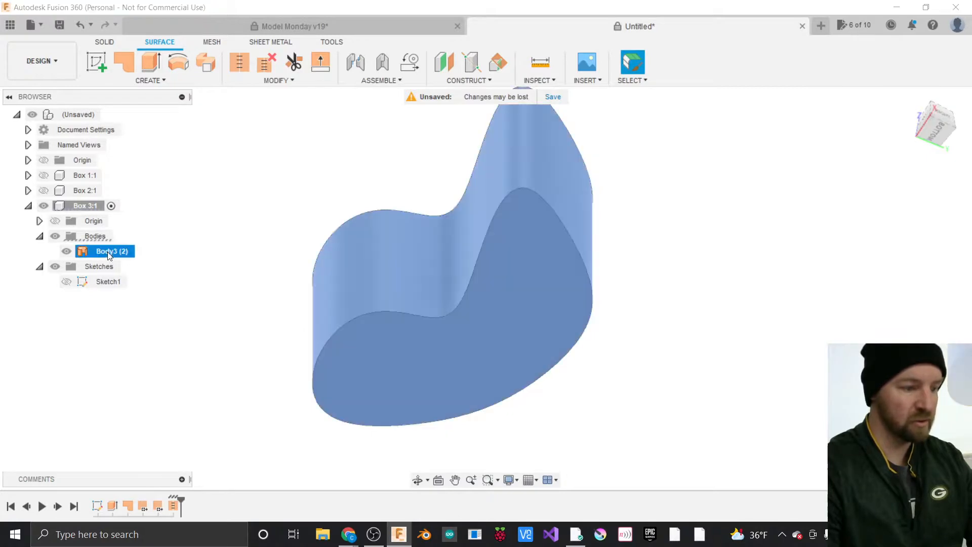
Set up a Thicken of the stitched surface's wall face with chain selection on and a thickness of 0.125 in.
click(108, 253)
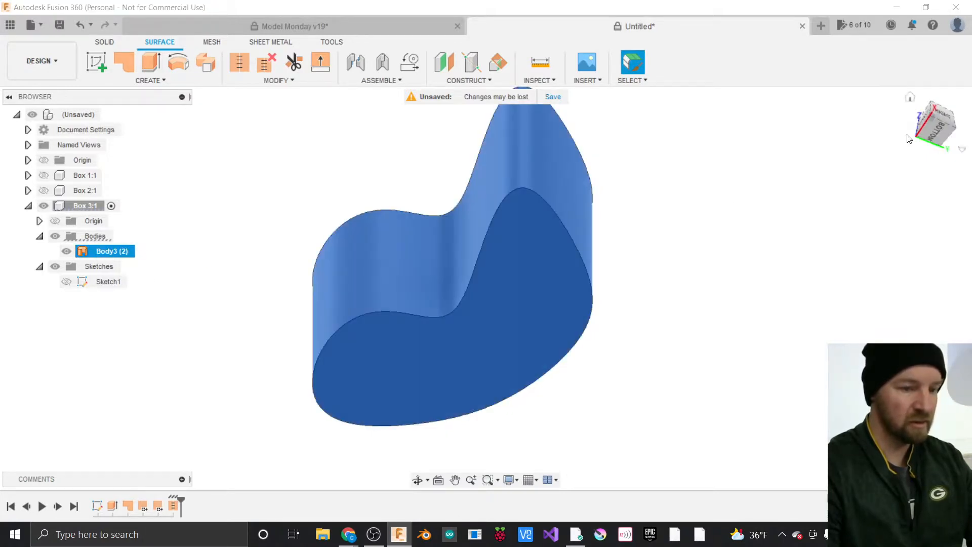
drag(937, 132, 932, 219)
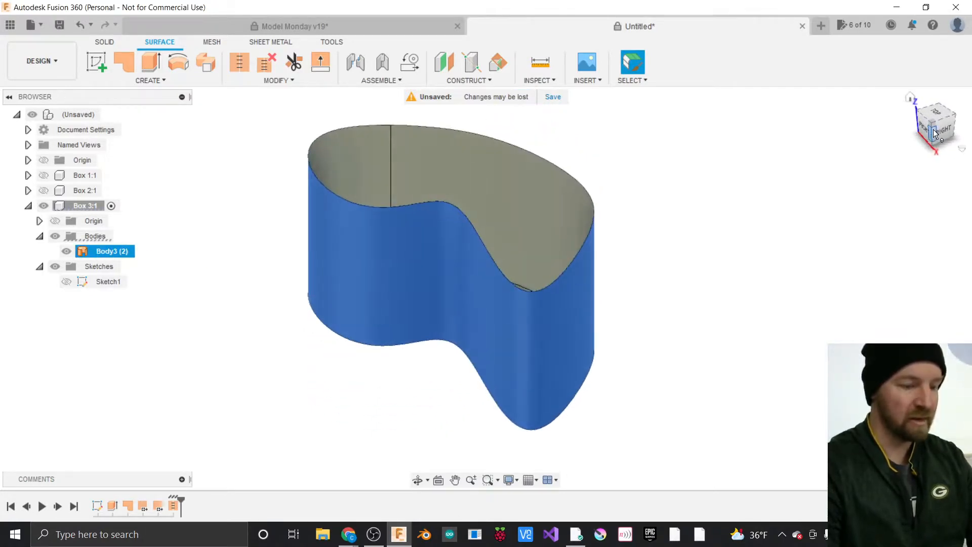
click(724, 278)
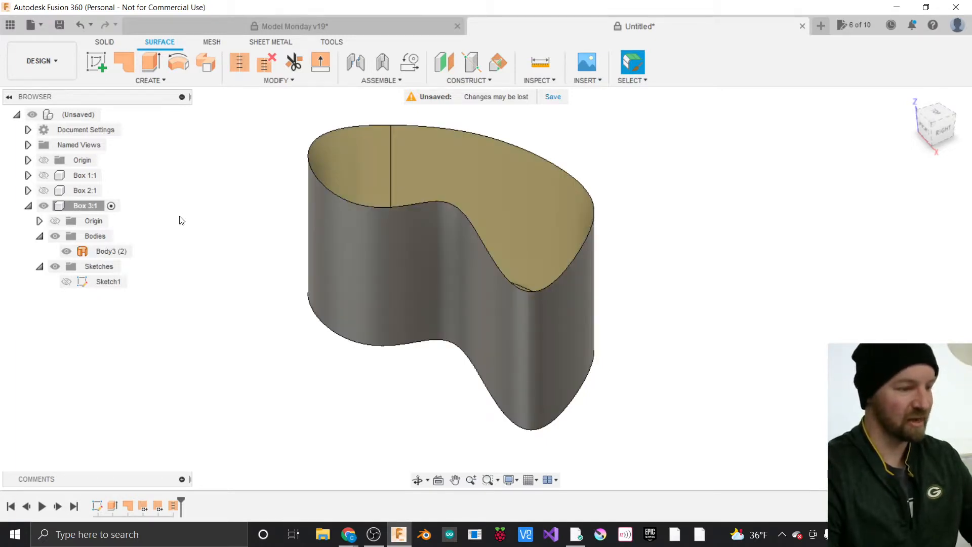
click(167, 80)
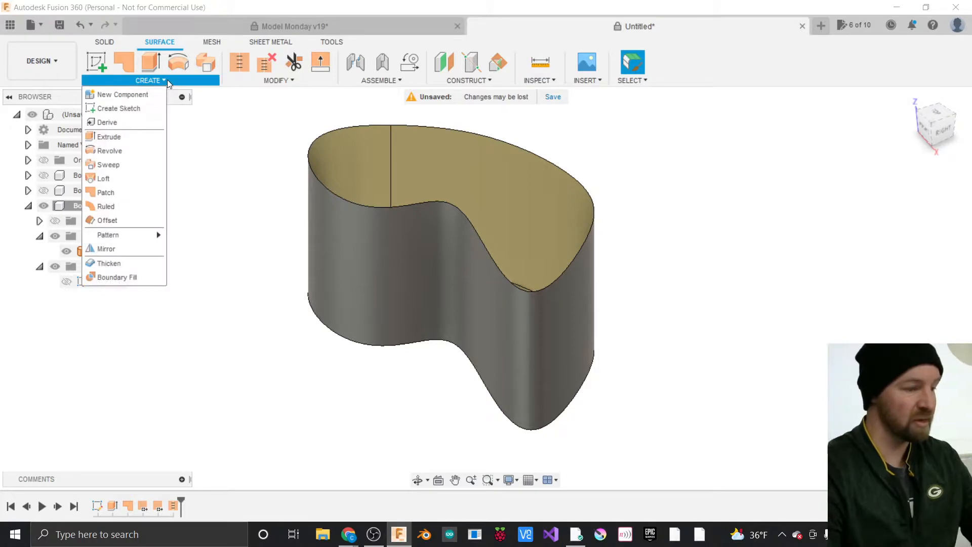
click(117, 264)
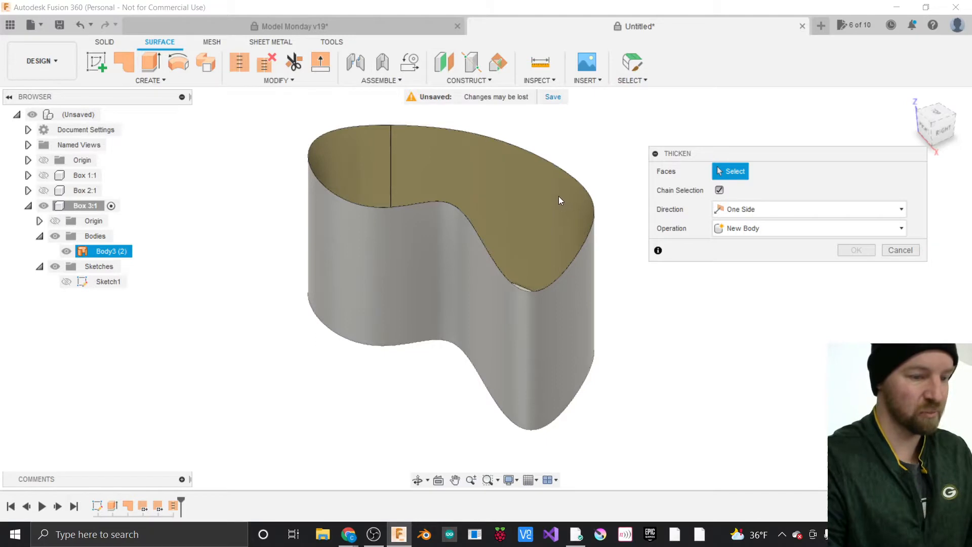
click(104, 252)
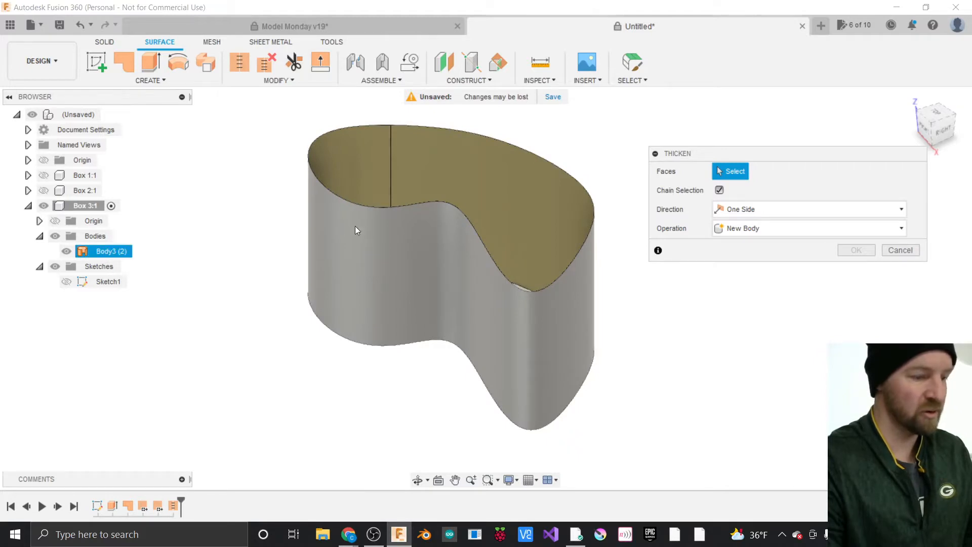
click(405, 235)
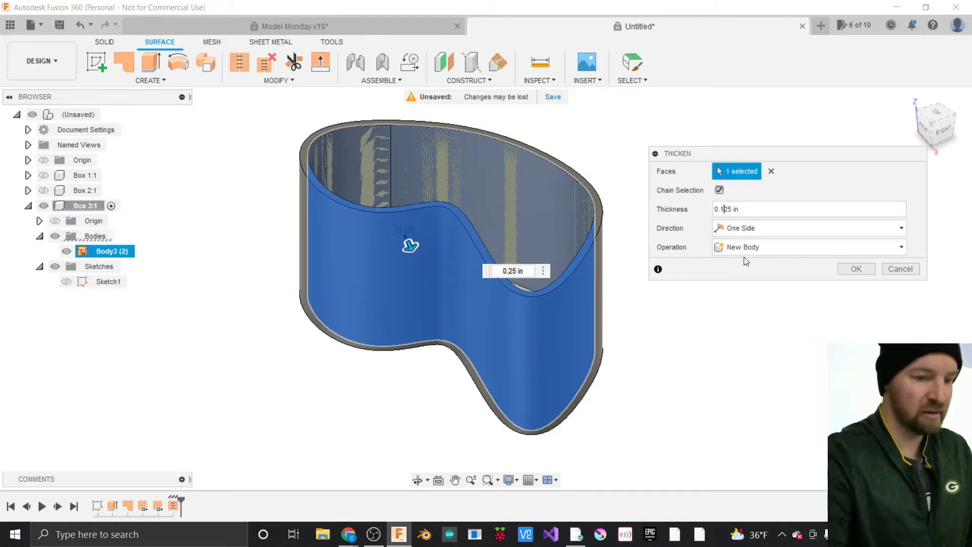
text(1)
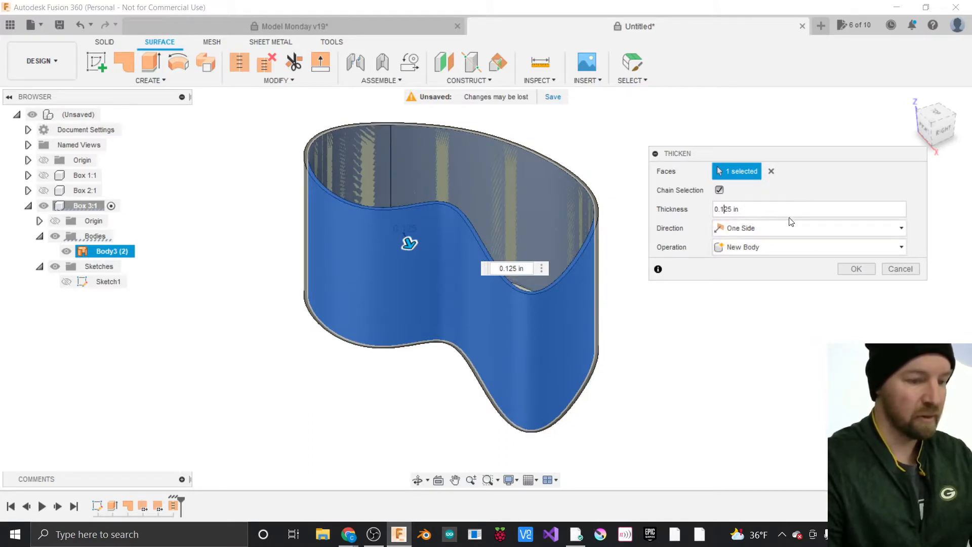
drag(778, 155, 749, 154)
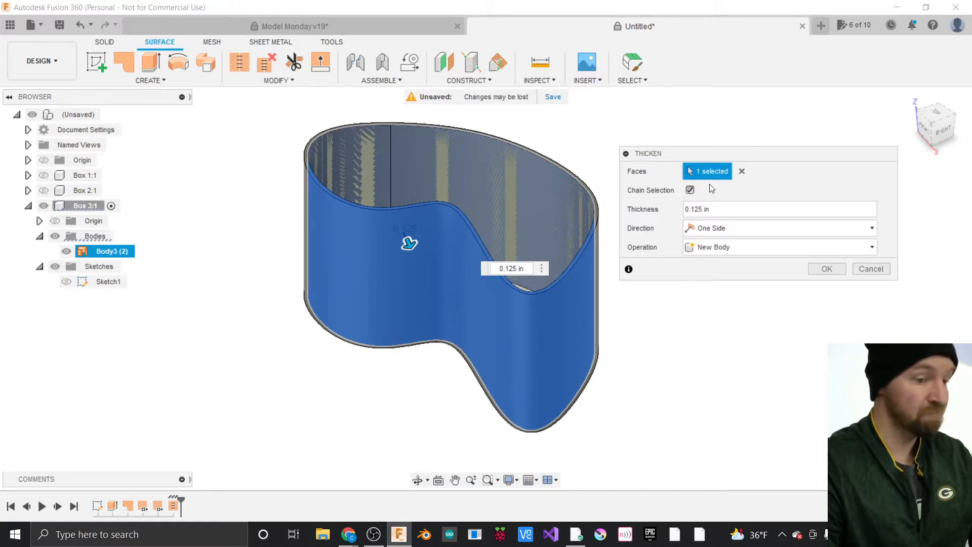
Try the Symmetric direction for the wall thickening, and return it to One Side.
click(711, 232)
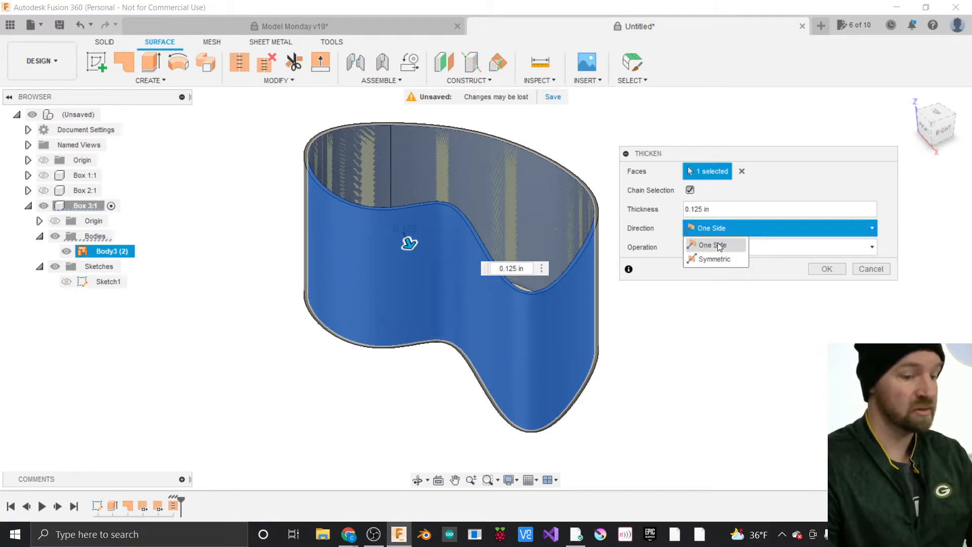
click(719, 246)
click(719, 228)
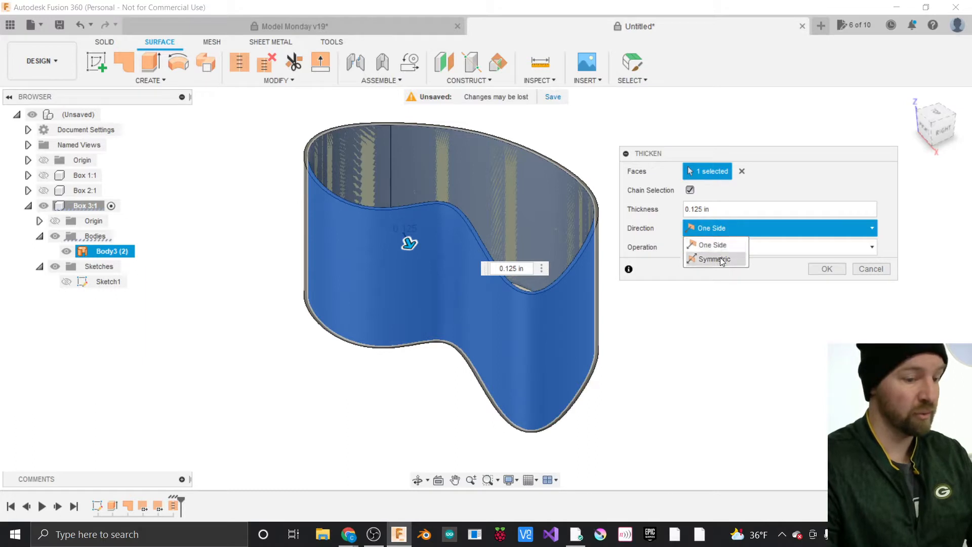
click(722, 259)
click(719, 229)
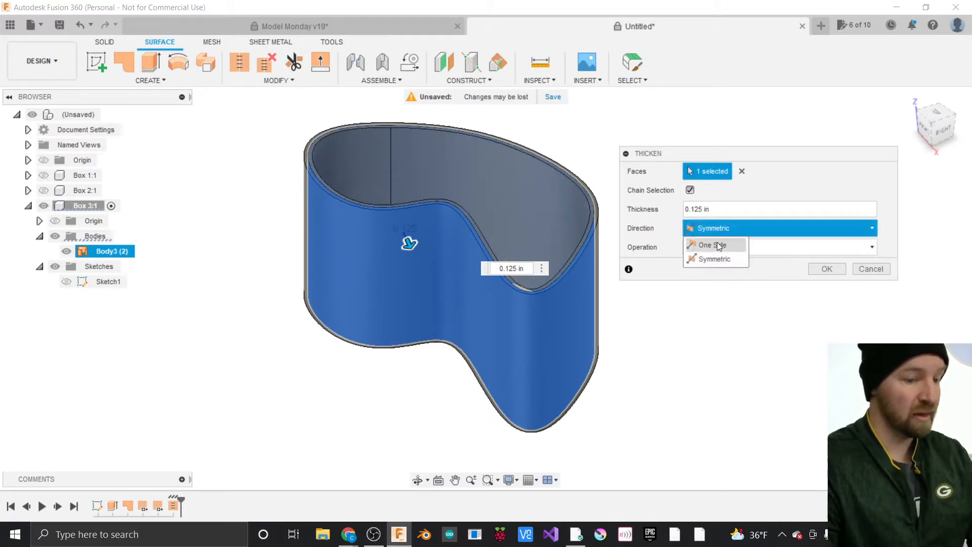
click(718, 246)
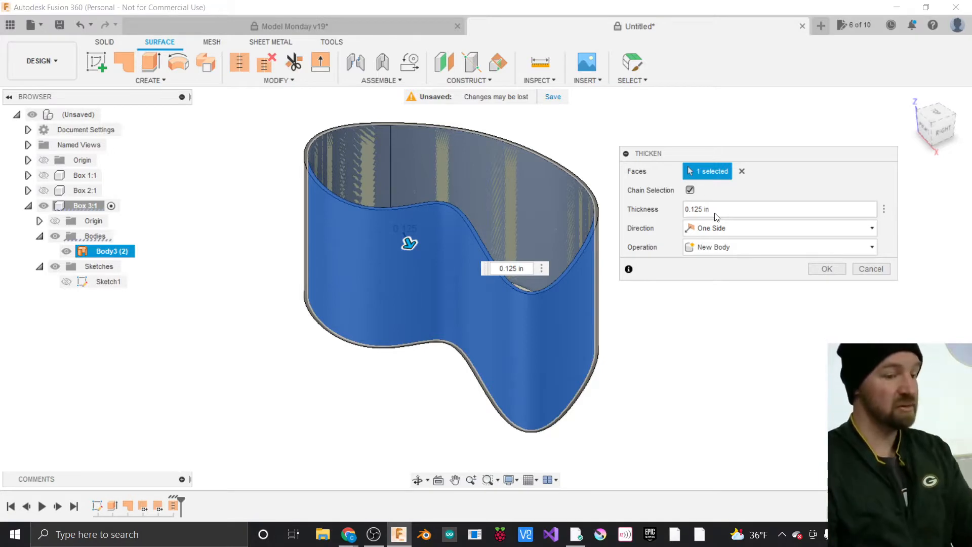
Check the thickening preview from below and above, and create the one-sided thickened wall as a new body.
drag(943, 124, 929, 87)
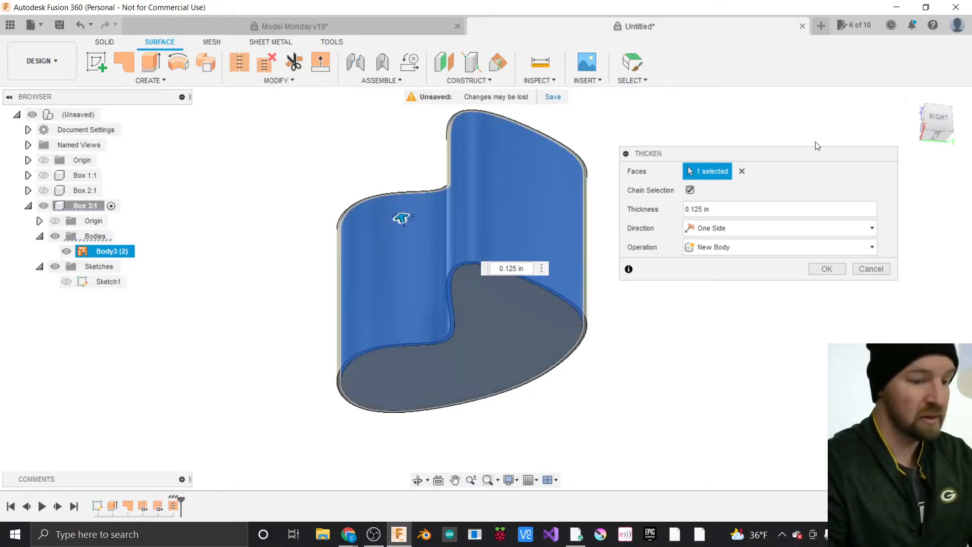
drag(937, 123, 955, 152)
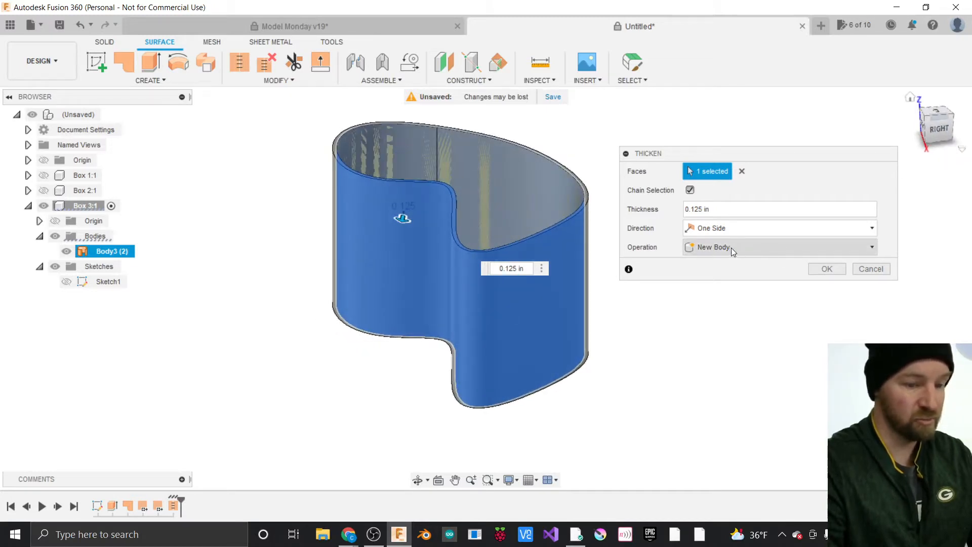
click(826, 269)
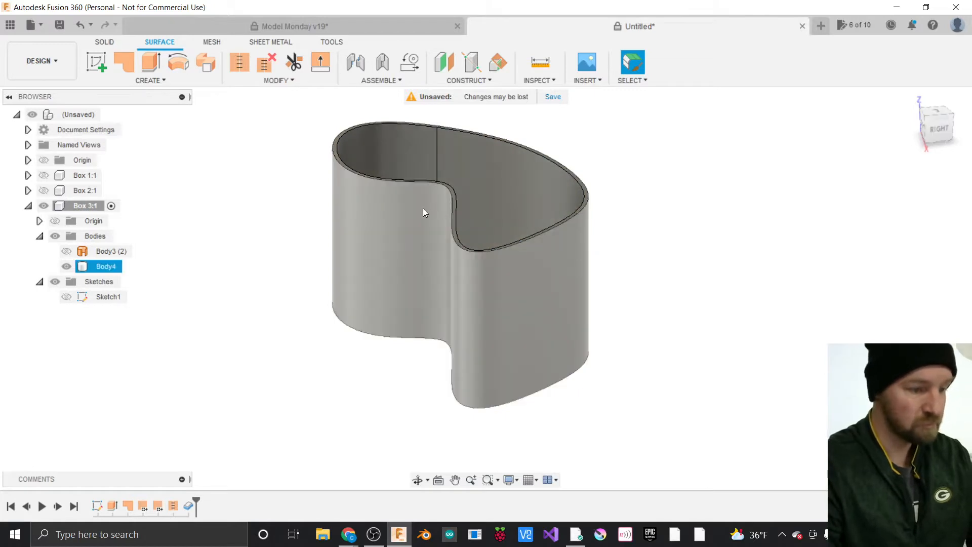
click(507, 186)
key(Escape)
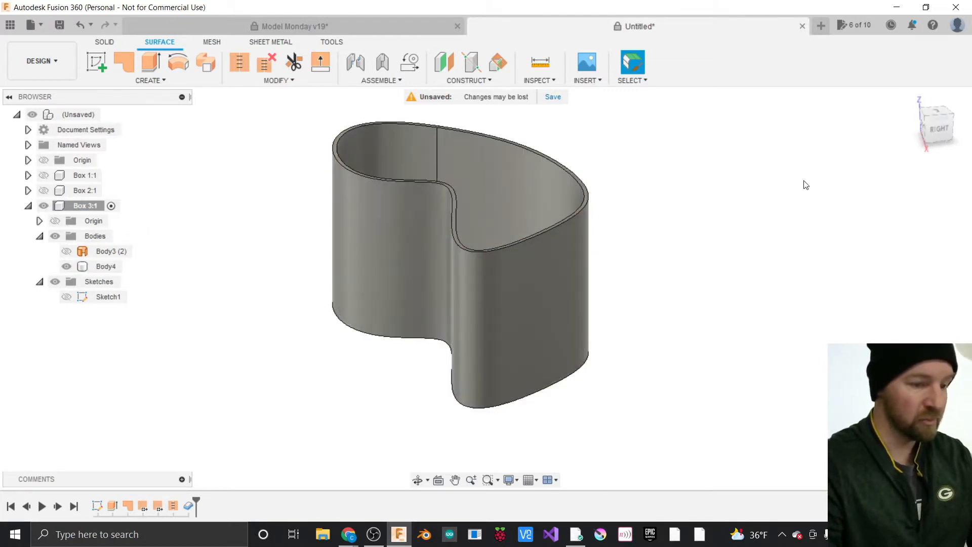
mouse_move(922, 132)
mouse_down()
mouse_move(957, 130)
mouse_move(948, 131)
mouse_up()
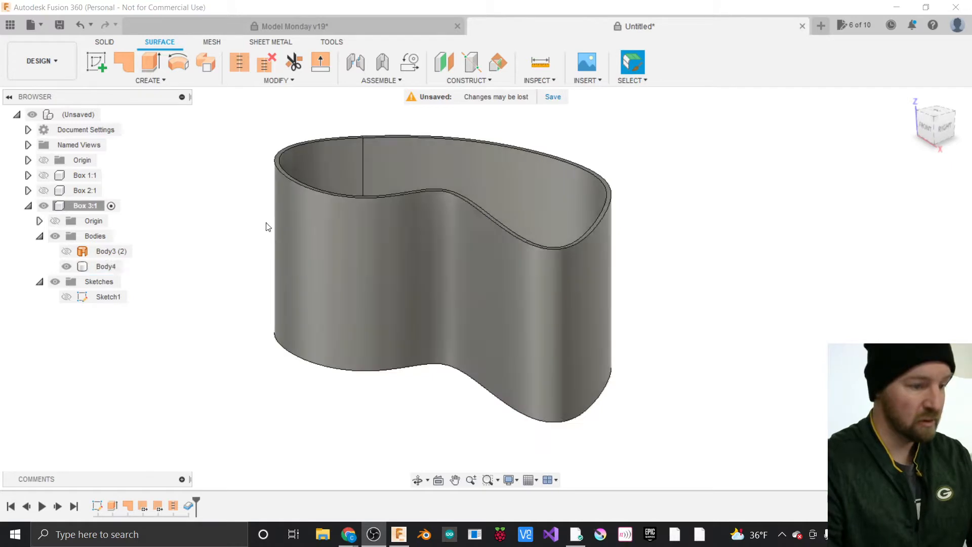
click(372, 257)
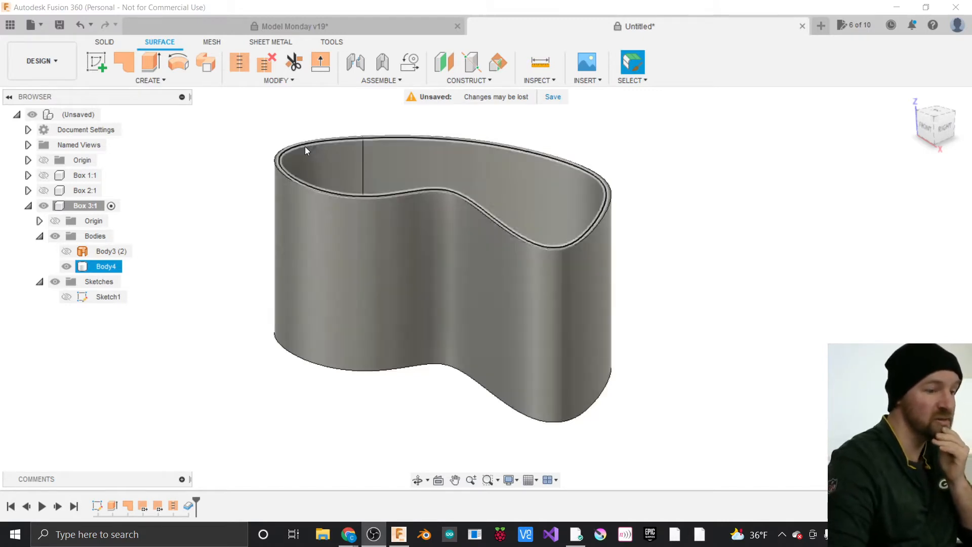
key(Escape)
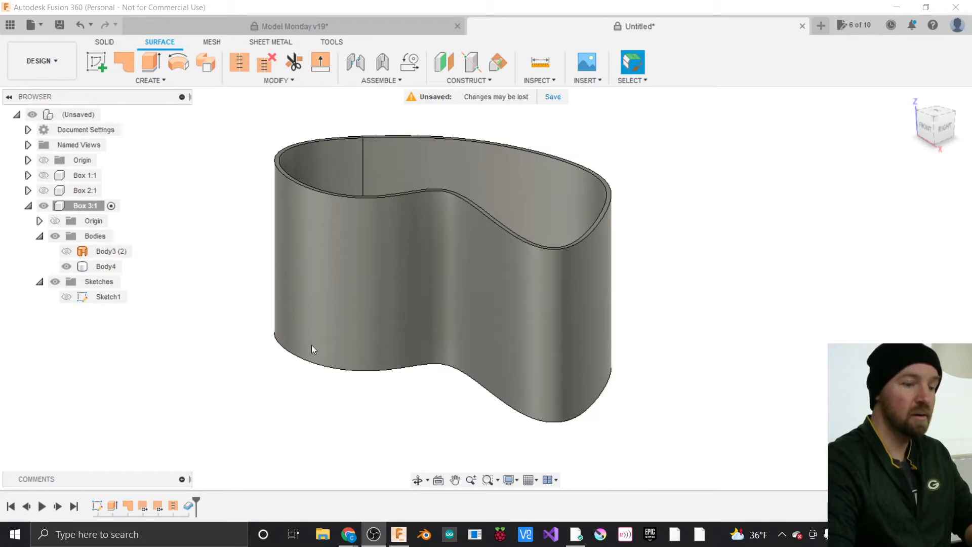
scroll(722, 430, down, 1)
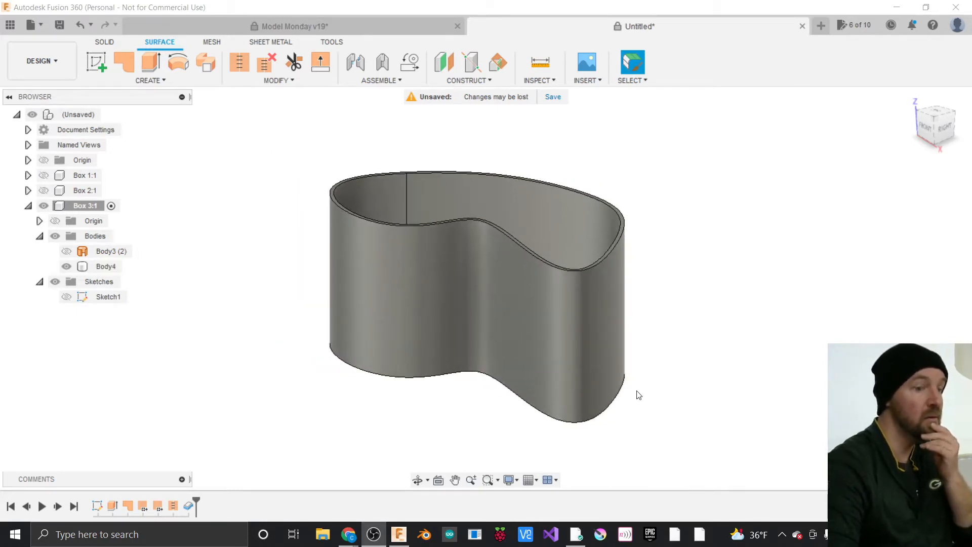
click(103, 42)
click(162, 42)
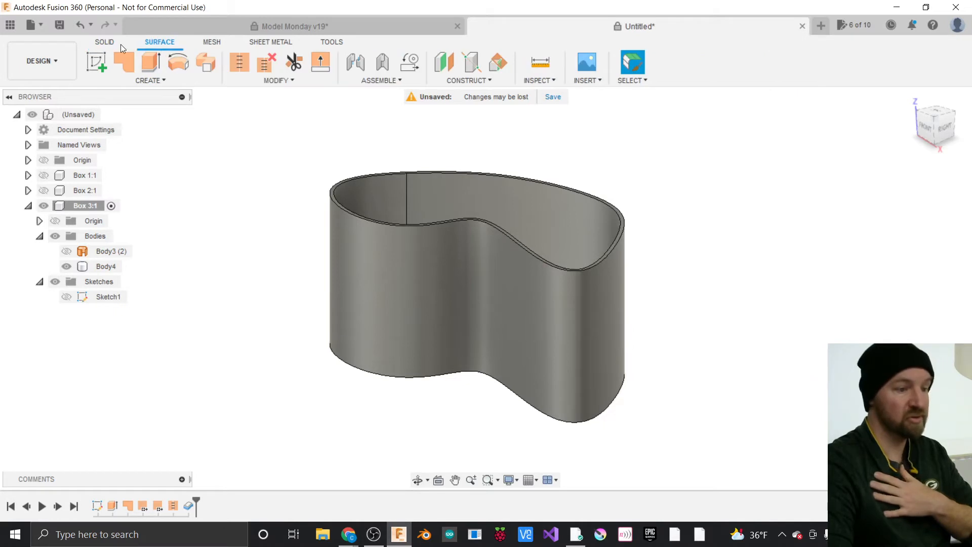
click(215, 42)
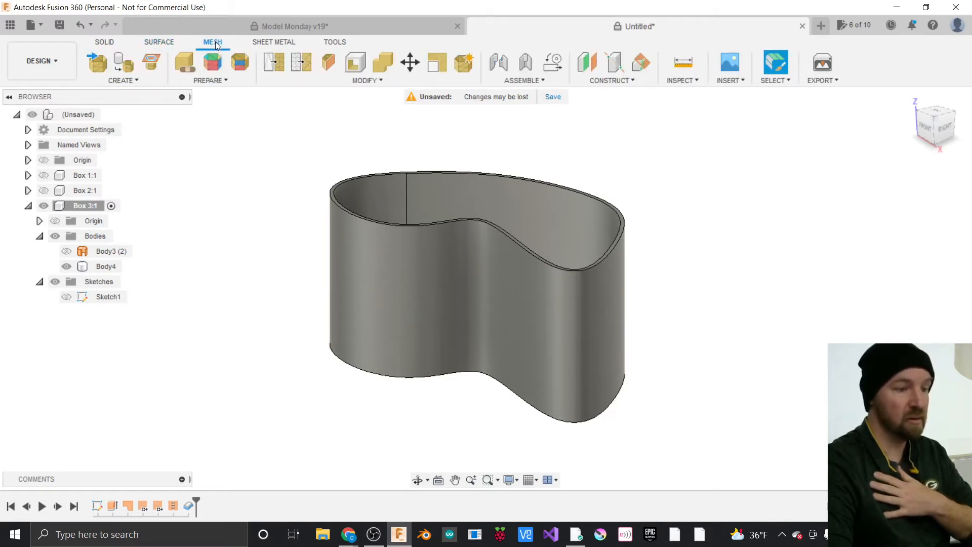
click(103, 42)
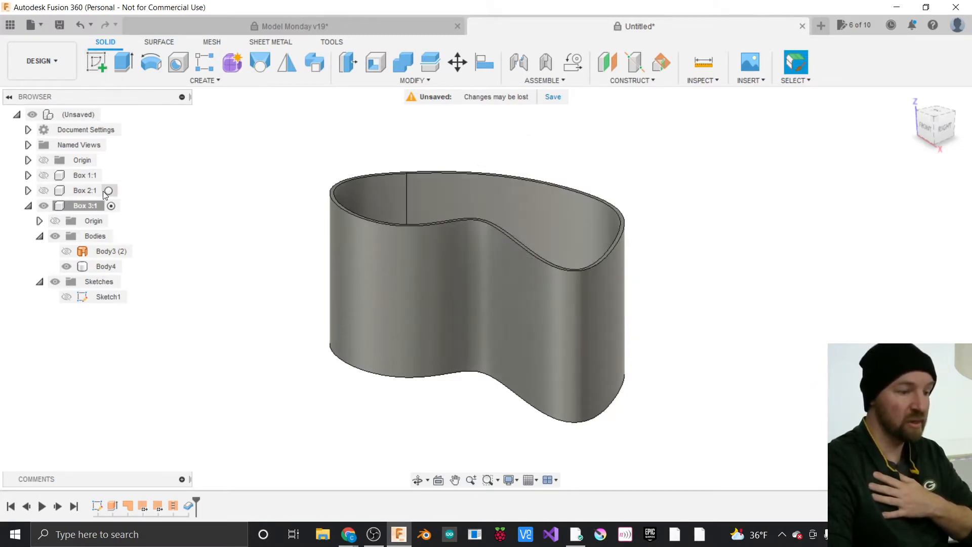
Activate the Box 2 and Box 1 components in turn to compare their feature histories, and make Box 3 active again.
click(109, 190)
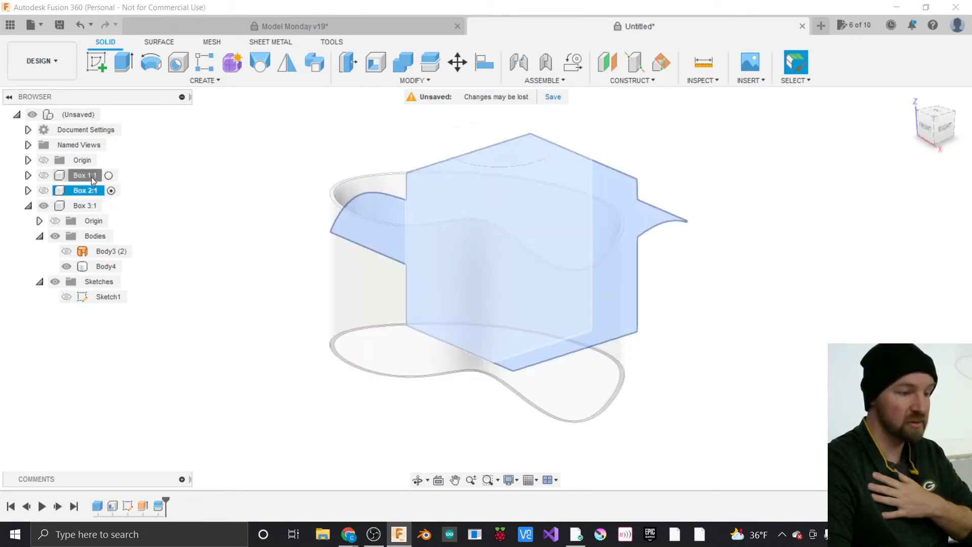
click(110, 175)
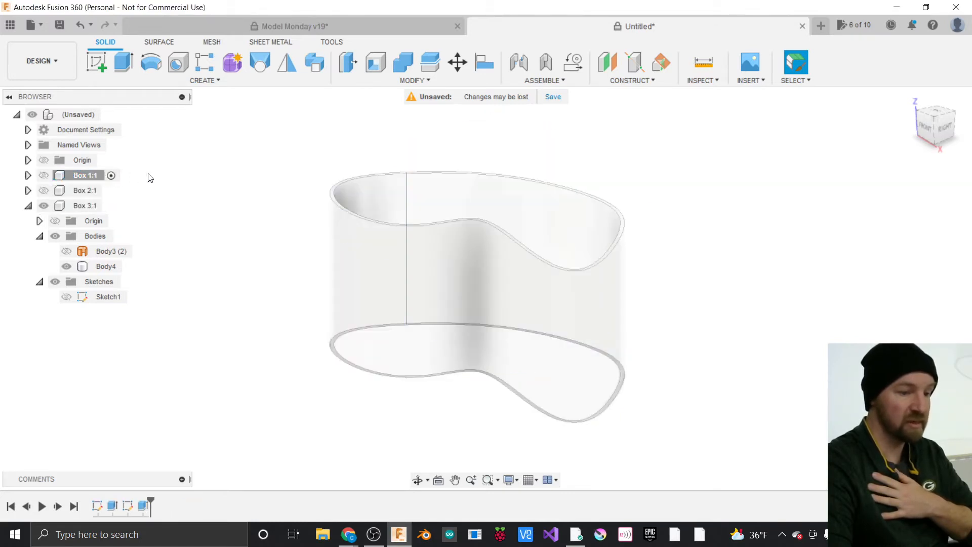
click(109, 191)
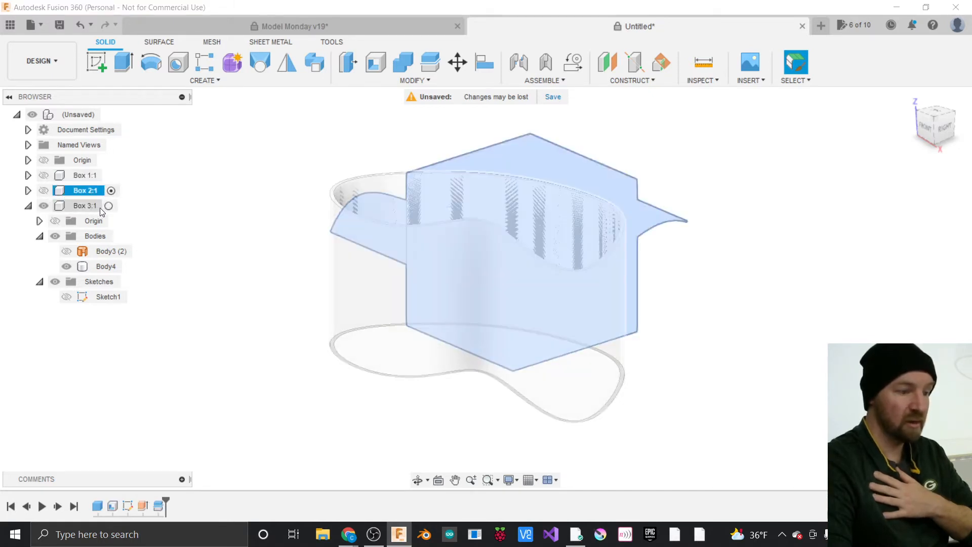
click(108, 207)
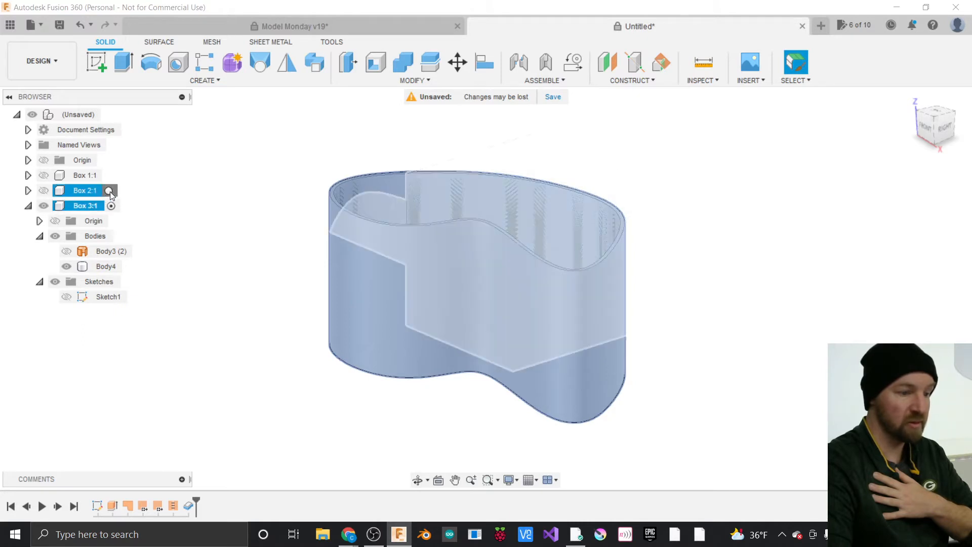
click(110, 191)
click(158, 212)
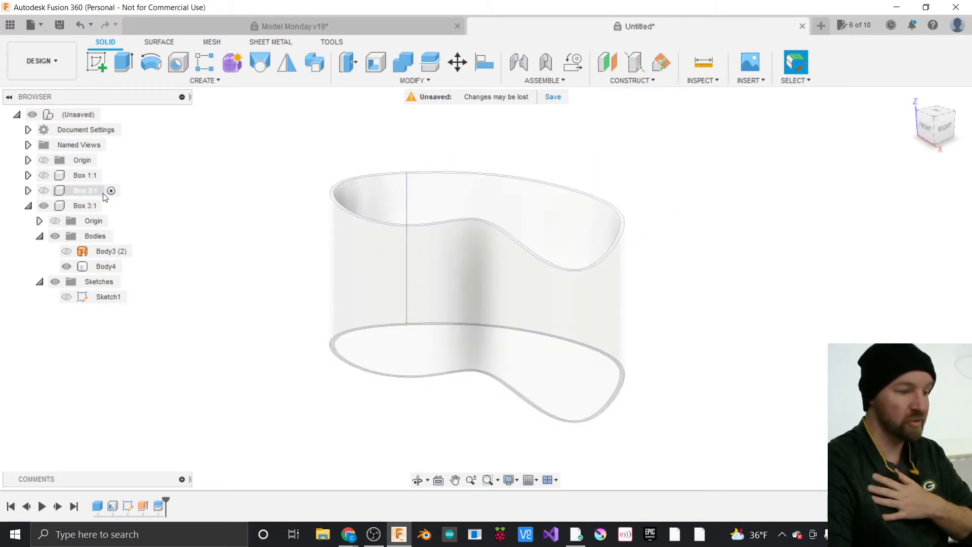
mouse_move(95, 204)
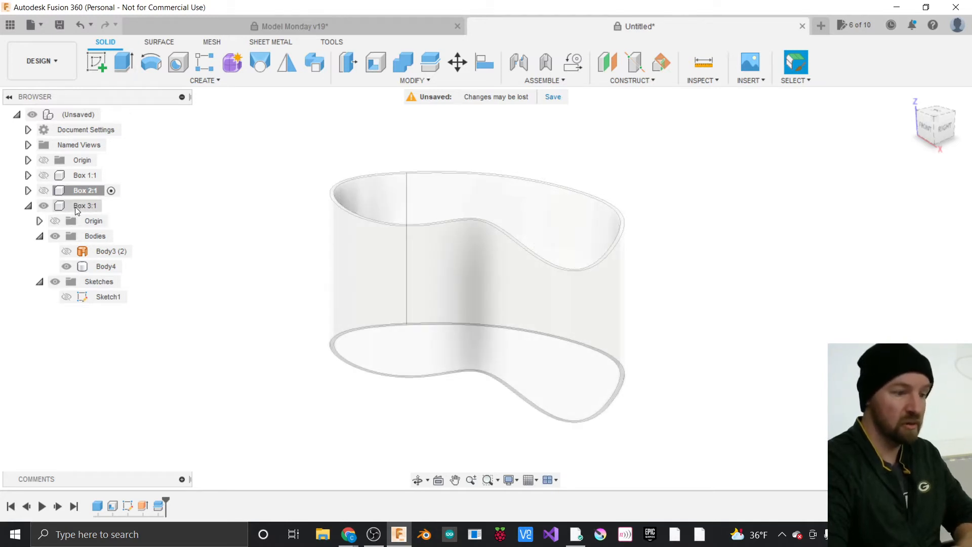
click(107, 205)
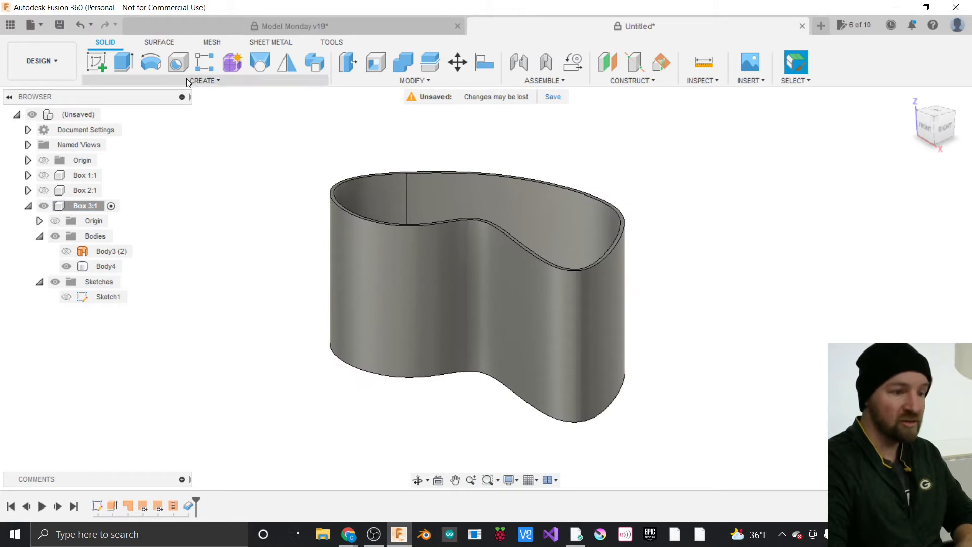
View the title lettering in the Model Monday v19 document from an angle, and return to the unsaved box design.
click(181, 25)
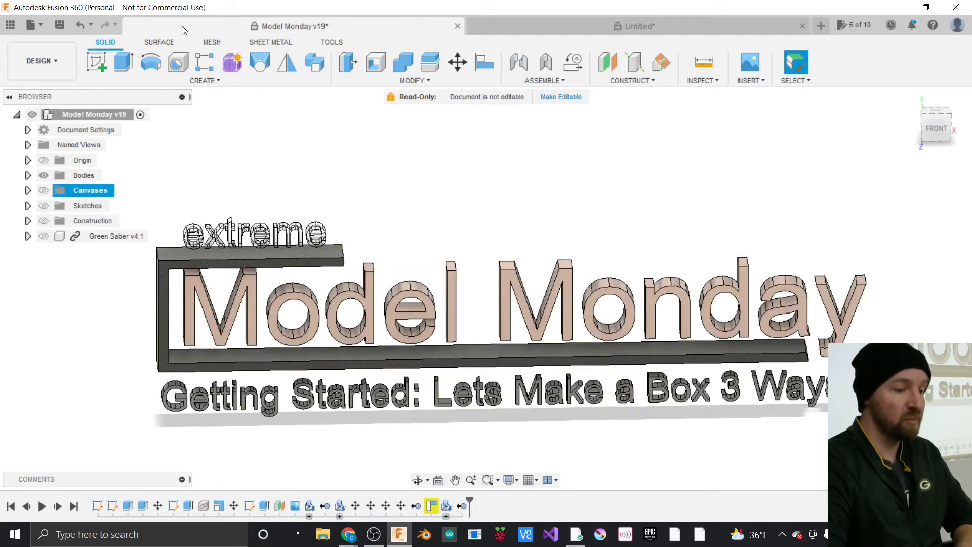
click(937, 130)
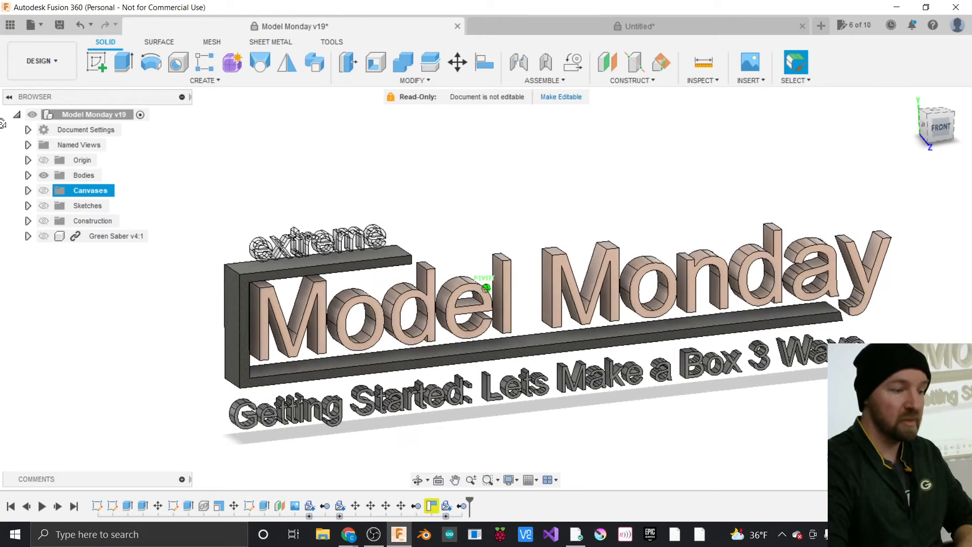
click(648, 25)
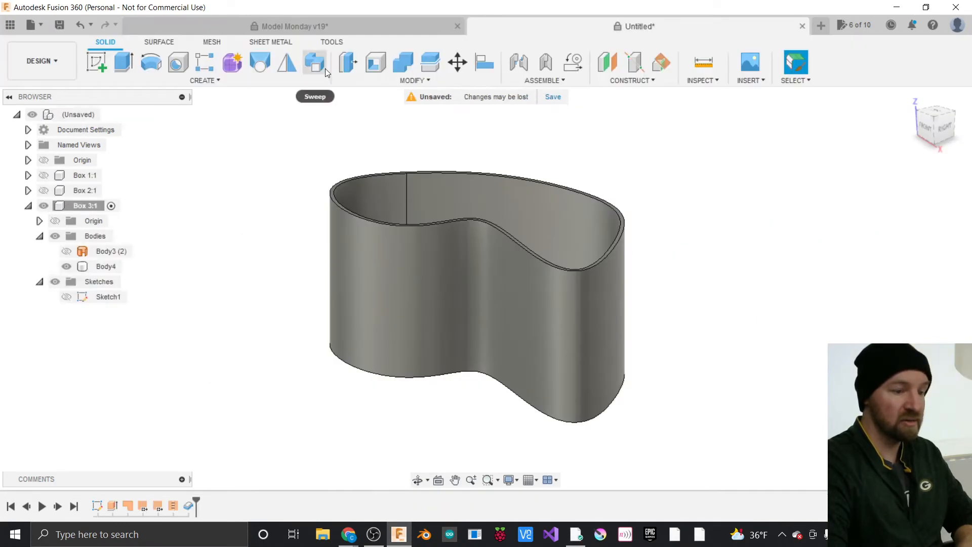
click(104, 251)
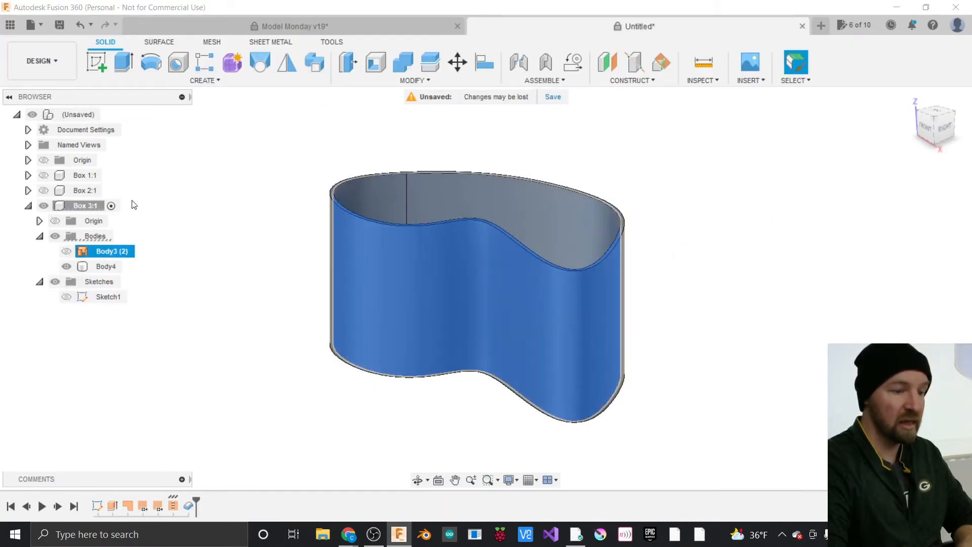
click(165, 43)
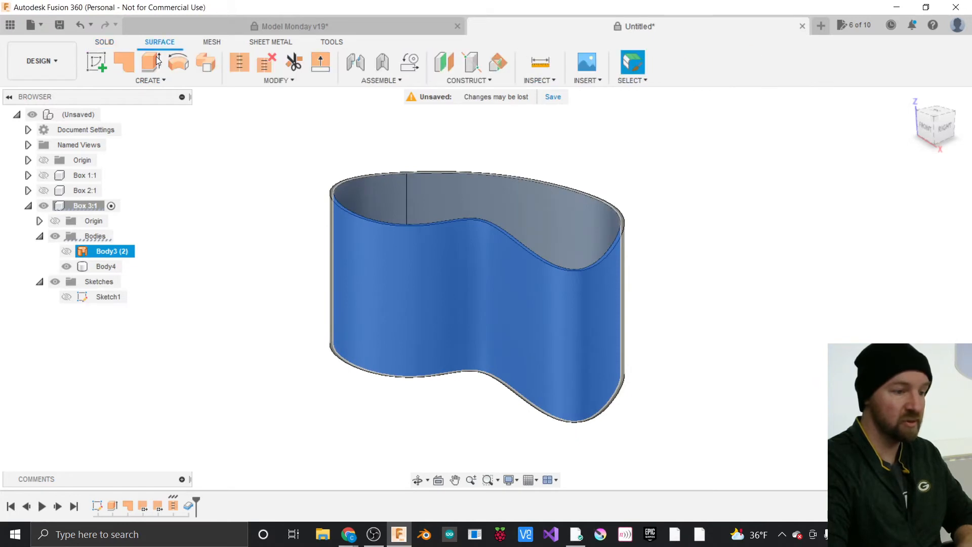
click(150, 80)
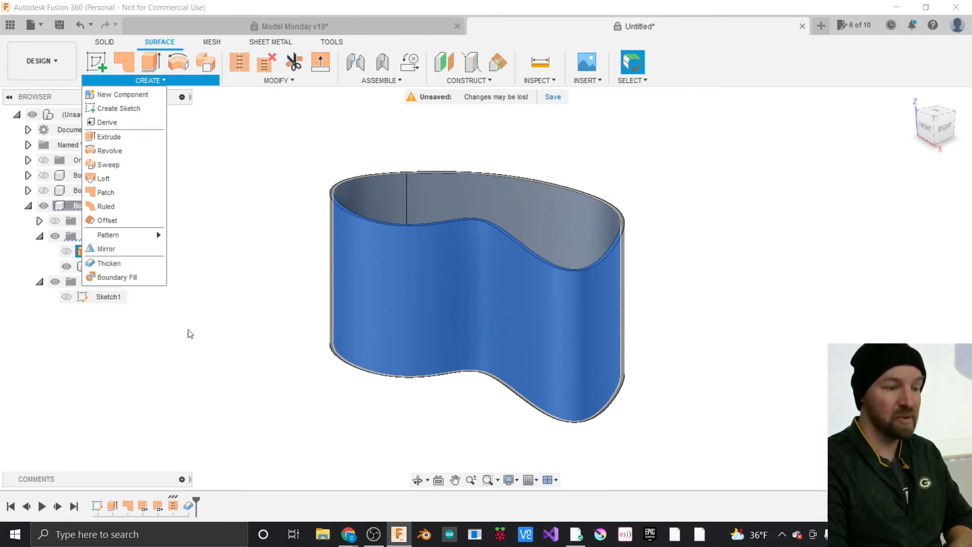
click(269, 293)
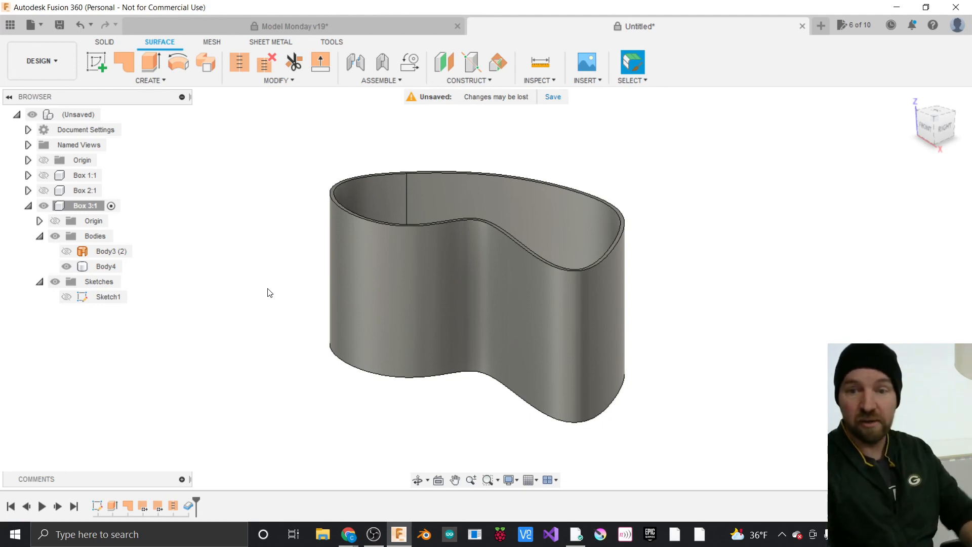
click(596, 302)
click(651, 347)
click(611, 360)
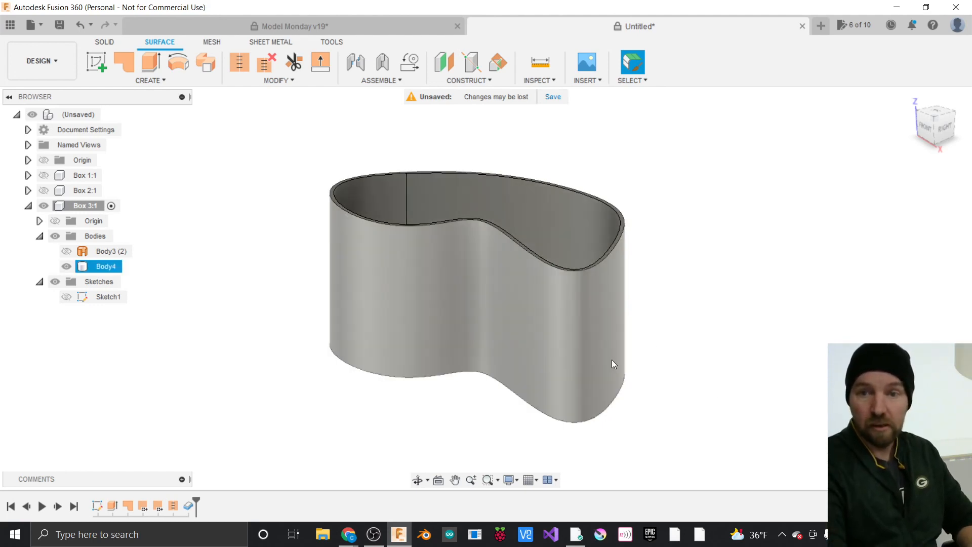
click(653, 385)
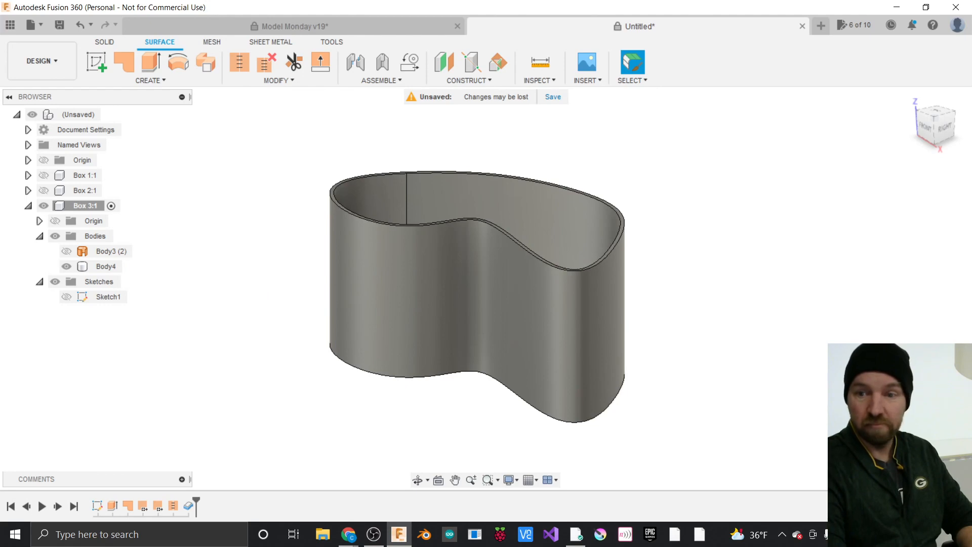